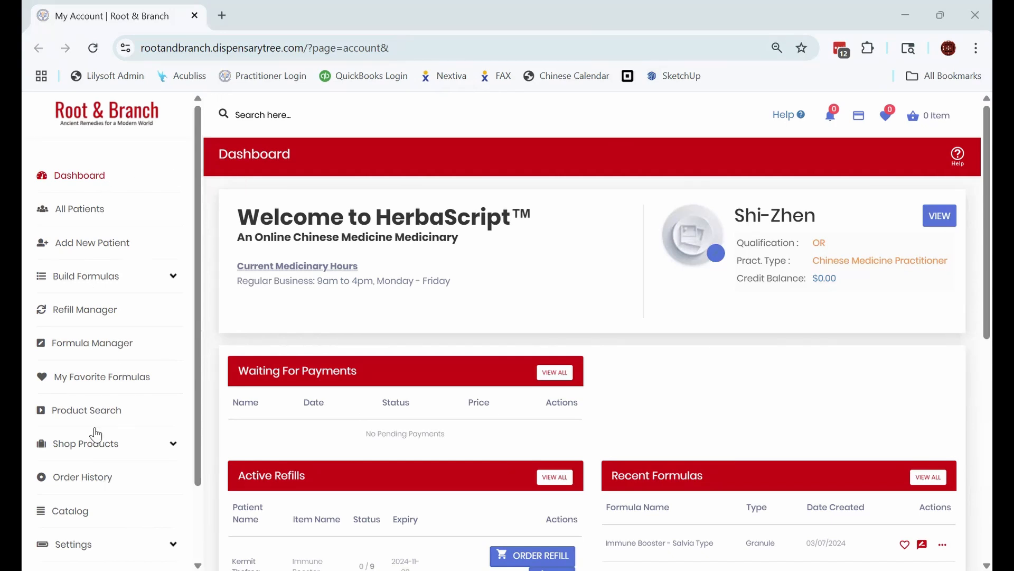
- Start a new granule formula and select the existing patient it is for
click(89, 284)
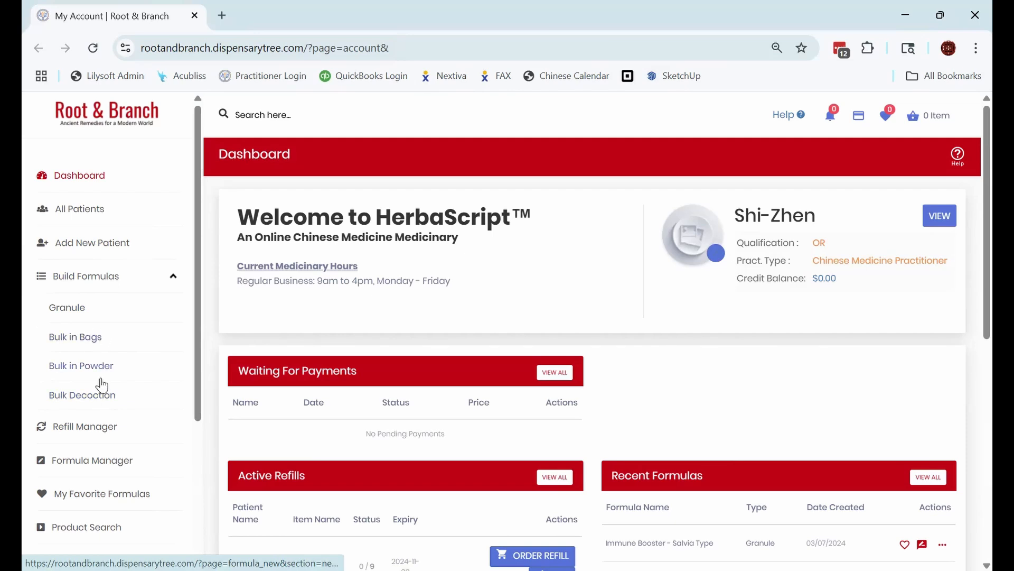
click(65, 315)
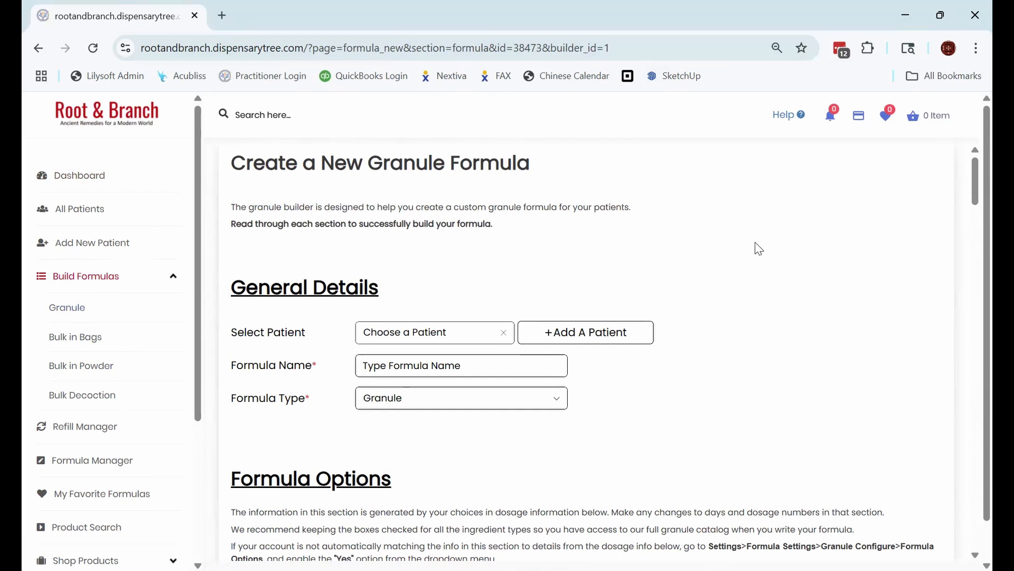
scroll(713, 293, down, 2)
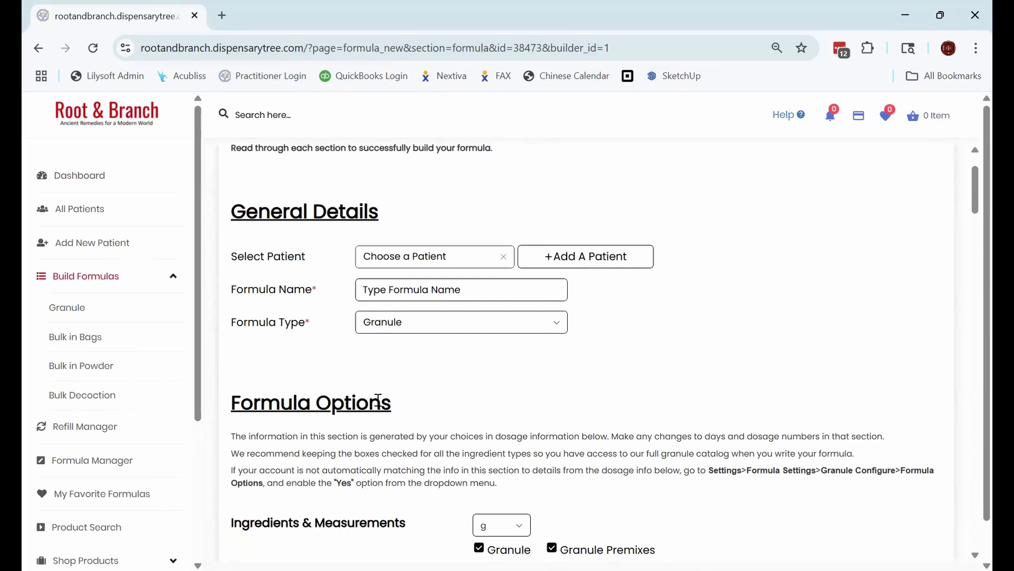
scroll(389, 338, up, 2)
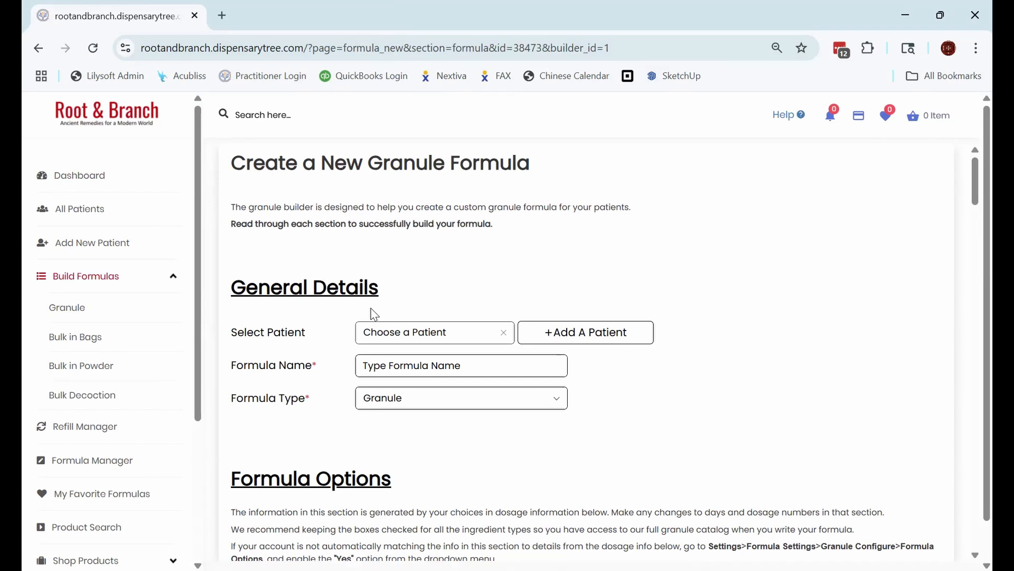
click(442, 336)
click(408, 384)
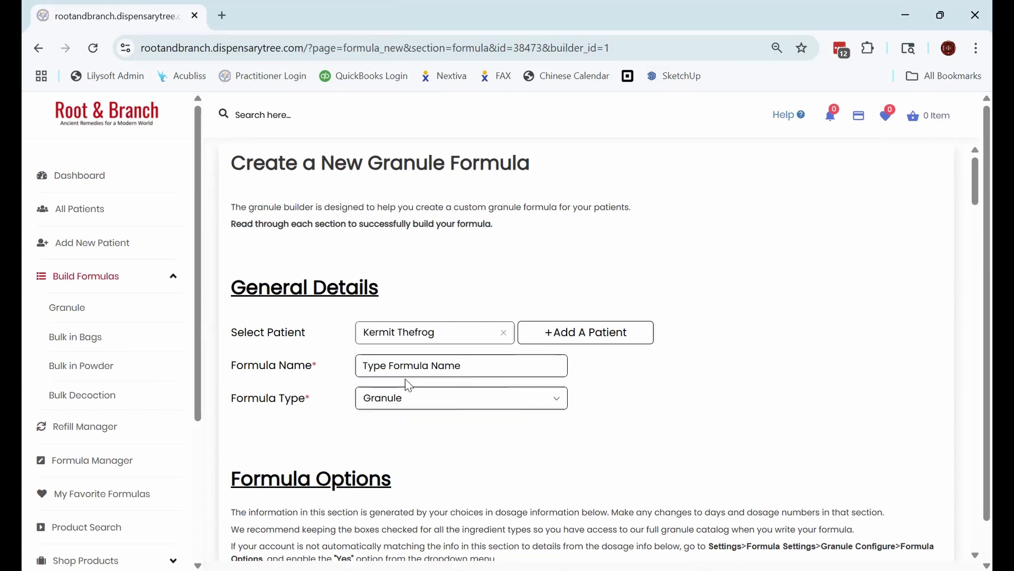
click(397, 365)
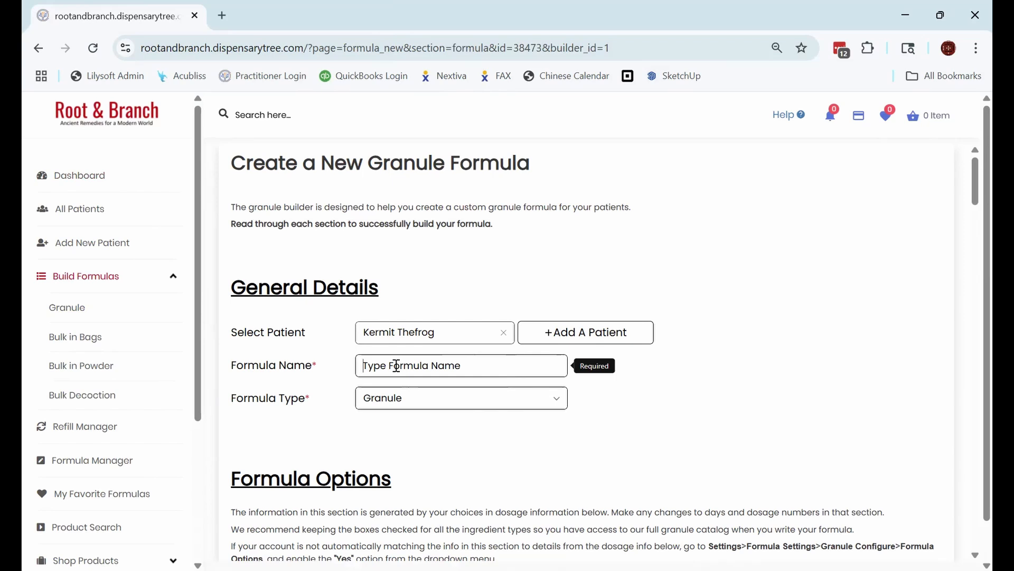
text(Names Are n)
key(BackSpace)
text(Now Unique)
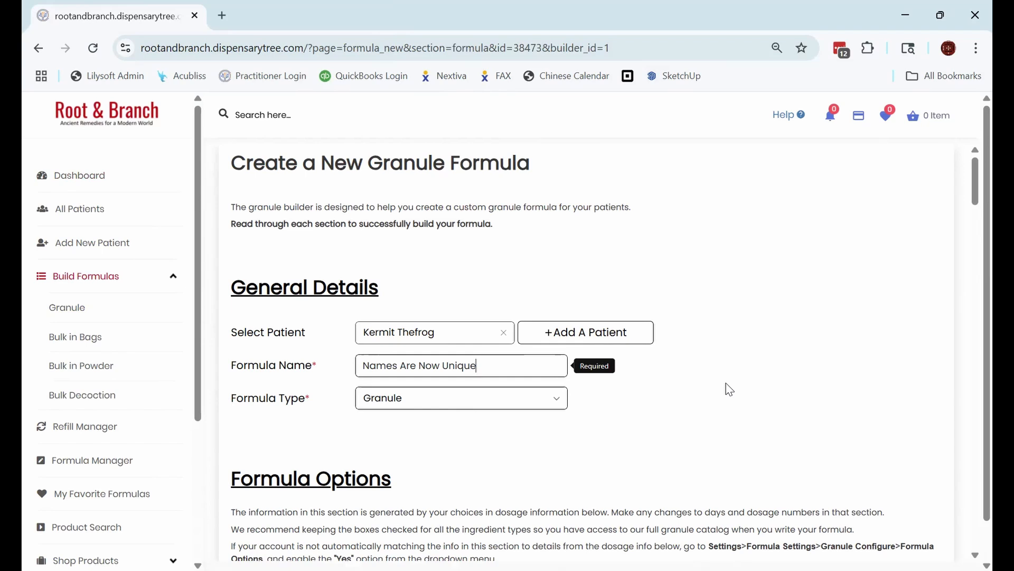
key(BackSpace)
key(BackSpace)
key(BackSpace)
key(BackSpace)
key(BackSpace)
key(BackSpace)
key(BackSpace)
key(BackSpace)
key(BackSpace)
key(BackSpace)
key(BackSpace)
key(BackSpace)
key(BackSpace)
key(BackSpace)
key(BackSpace)
key(BackSpace)
key(BackSpace)
key(BackSpace)
key(BackSpace)
key(BackSpace)
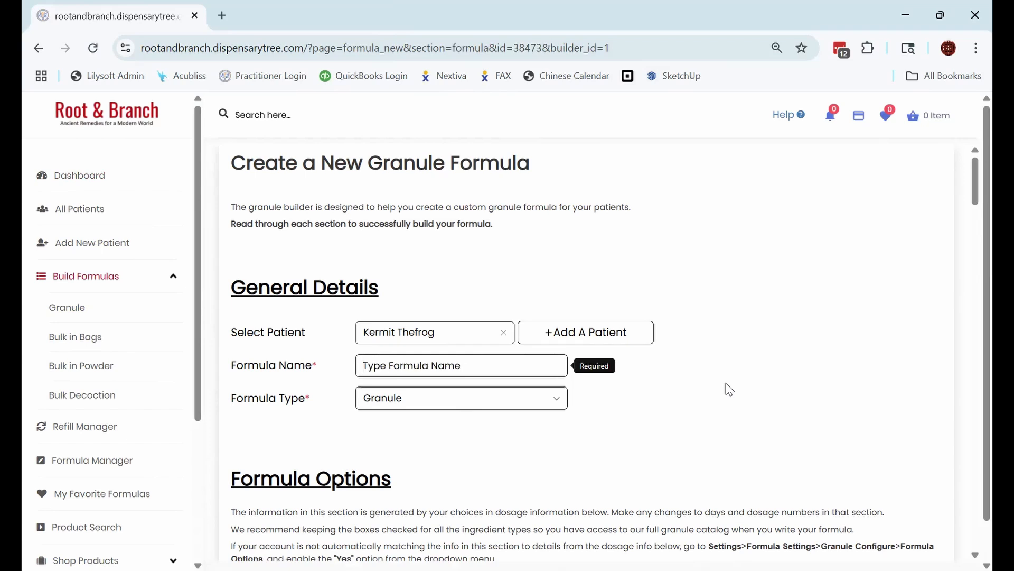
- Name the formula "KF - Soothe and Circulate 1"
text(Soothe and Circulate 1)
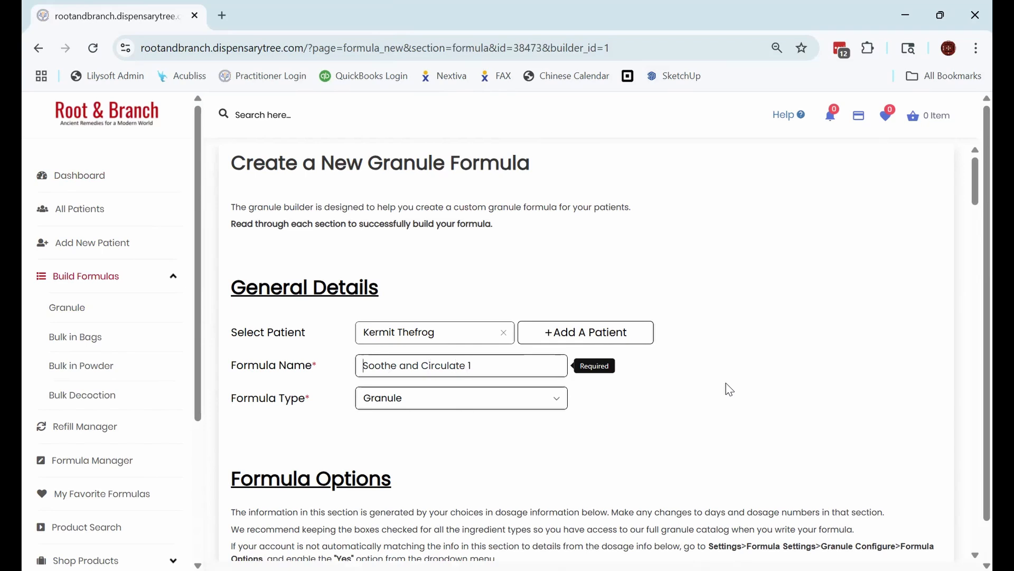
text(KF -)
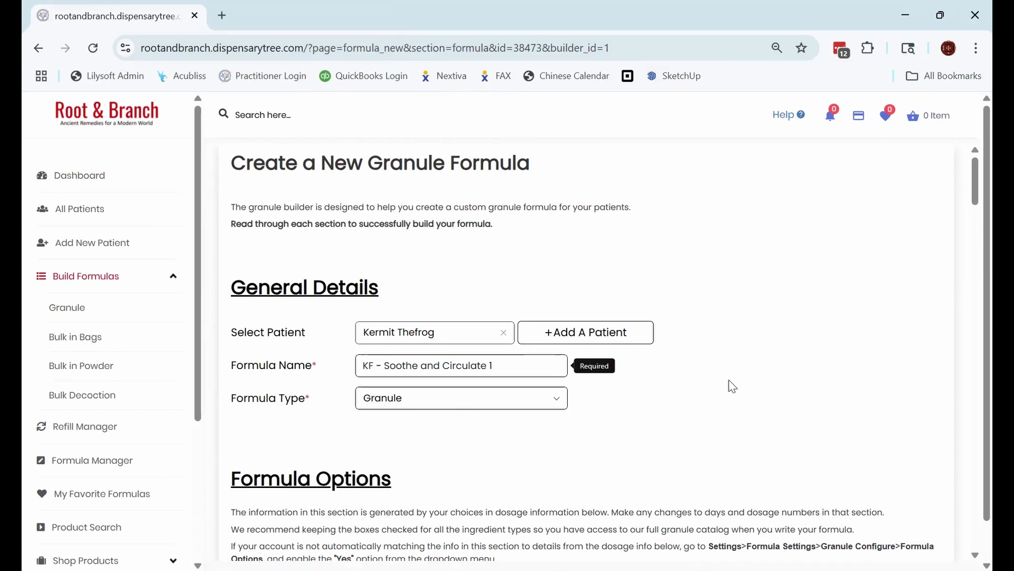
drag(384, 365, 357, 370)
- Examine the formula options, the quantity received, the dosage fields and the calculated total amount of herbs required
scroll(534, 428, down, 4)
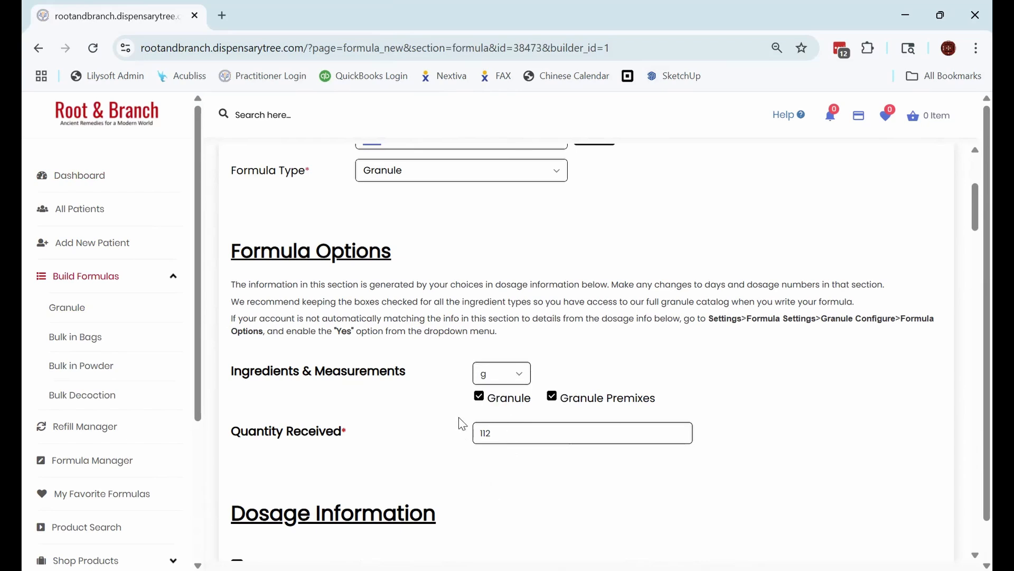
scroll(457, 418, down, 1)
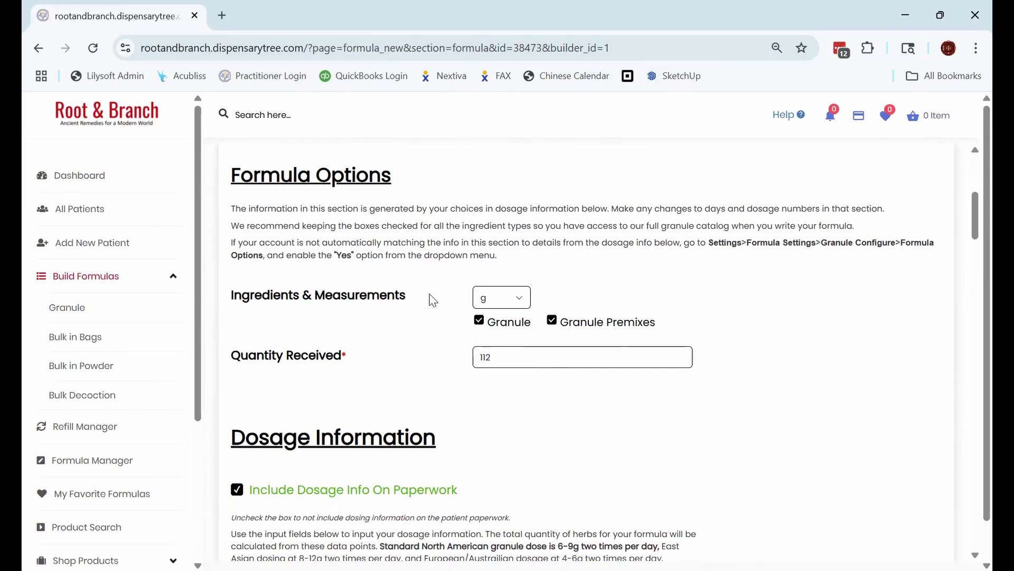
scroll(435, 301, down, 1)
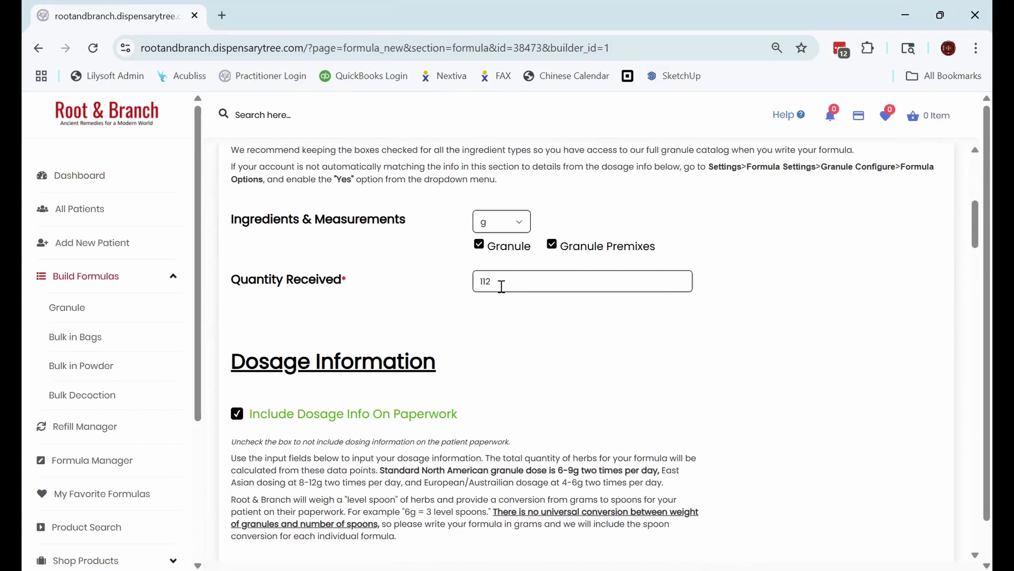
scroll(464, 286, down, 3)
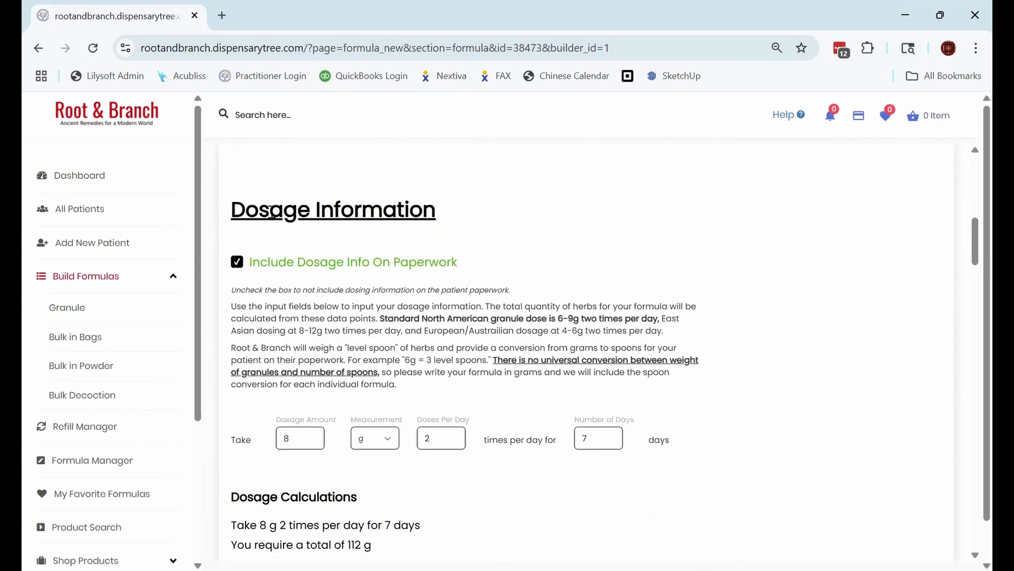
scroll(503, 400, down, 1)
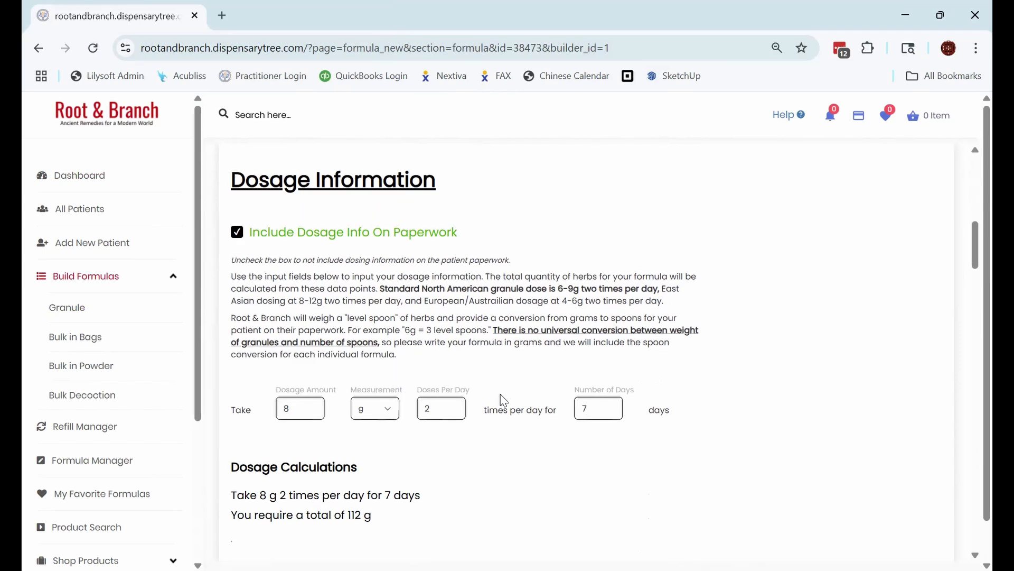
scroll(502, 401, up, 1)
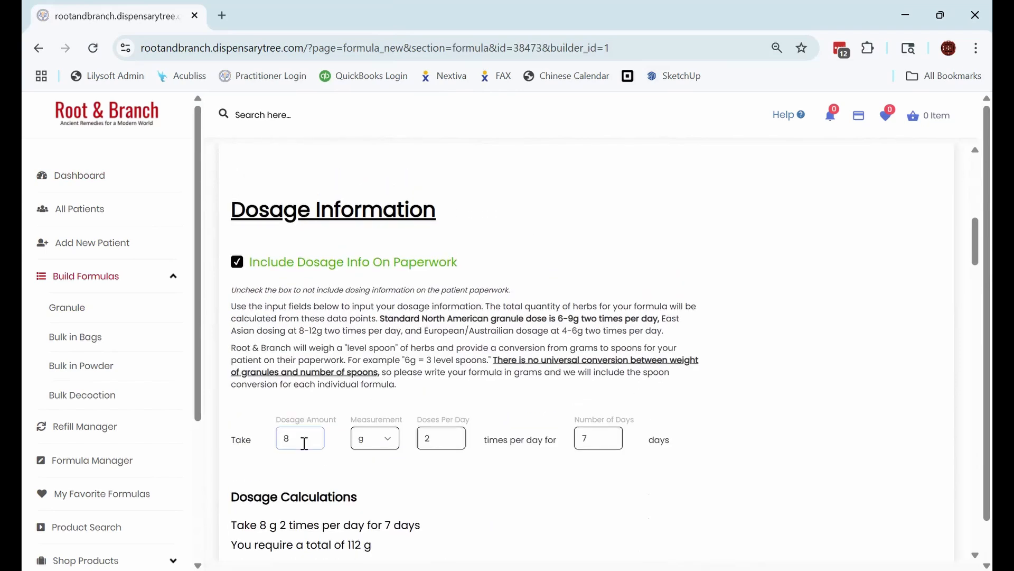
click(385, 441)
click(437, 446)
click(603, 433)
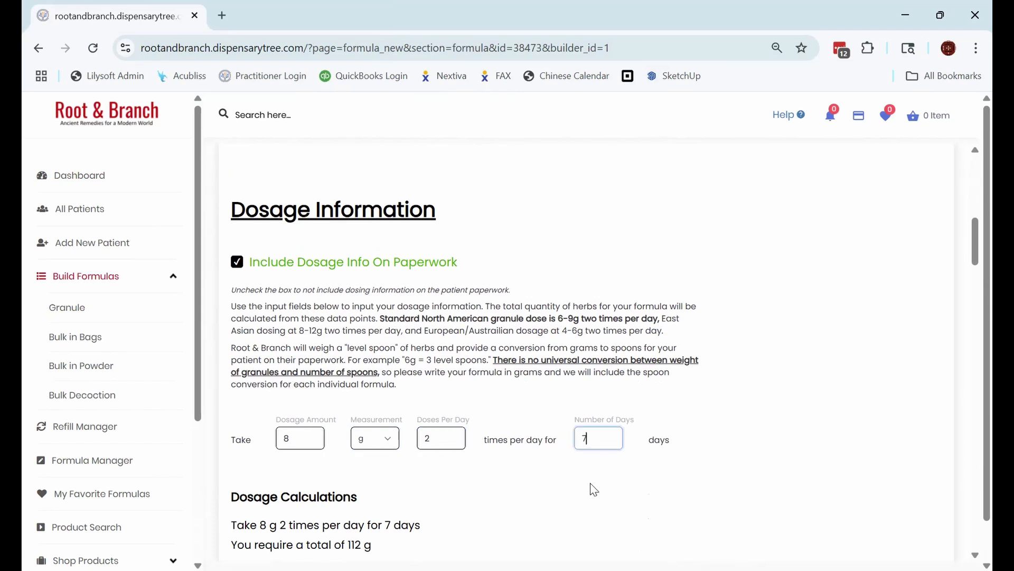
drag(372, 544, 231, 544)
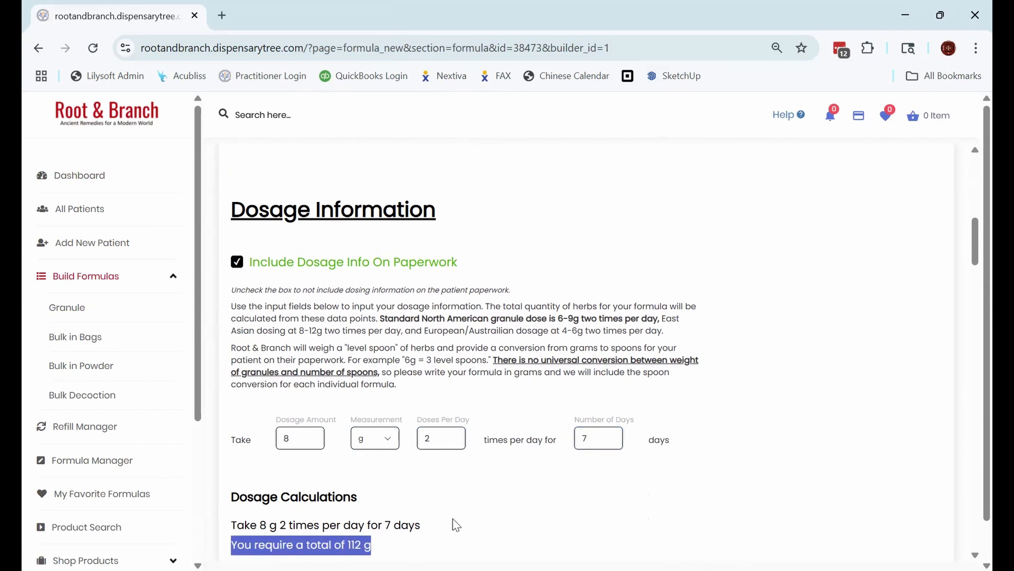
click(505, 470)
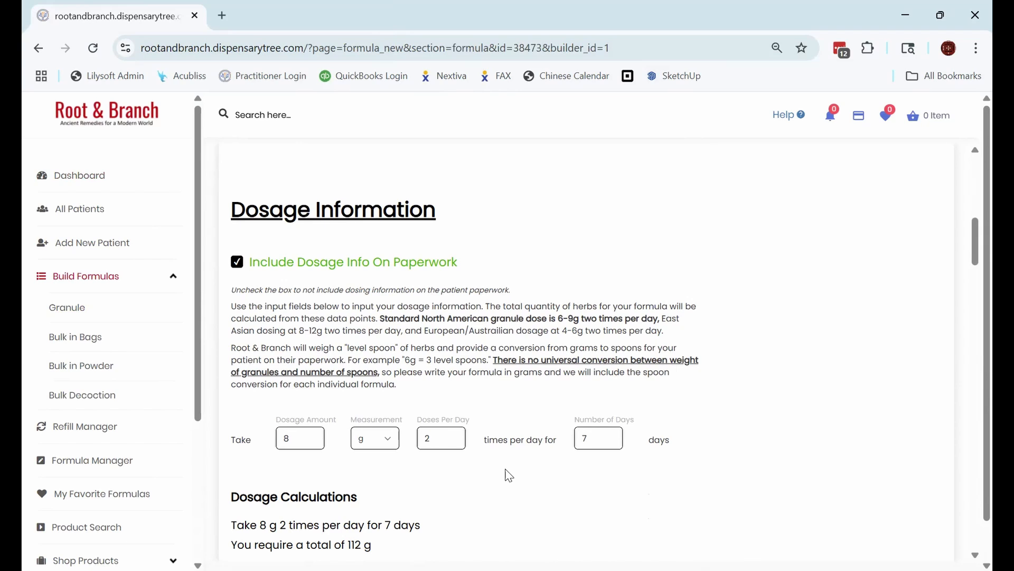
- Set the number of dosage days to 14 and check the calculated total against the quantity received
click(299, 438)
double_click(584, 438)
text(14)
click(488, 507)
drag(378, 544, 231, 544)
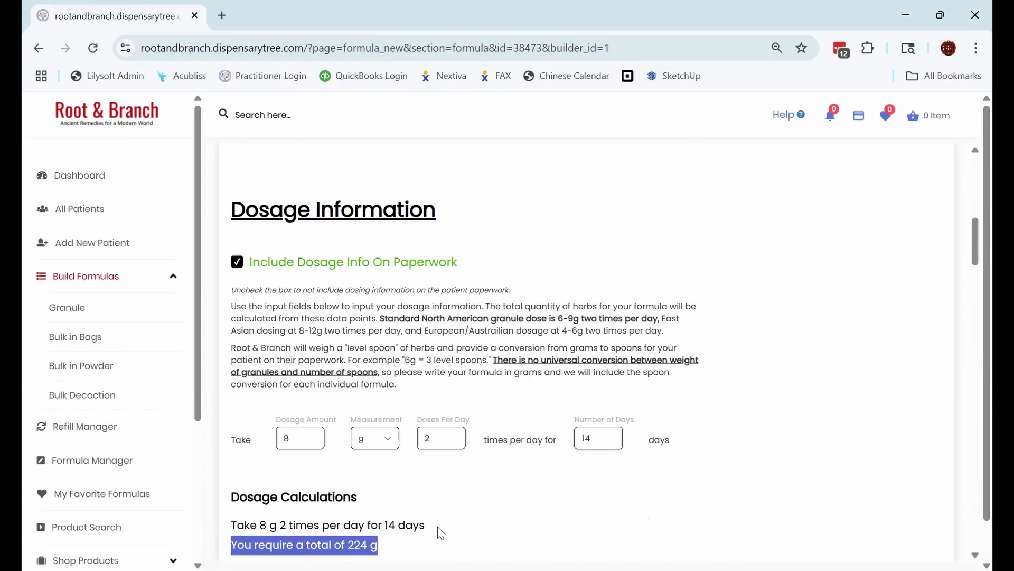
click(462, 504)
scroll(462, 504, up, 4)
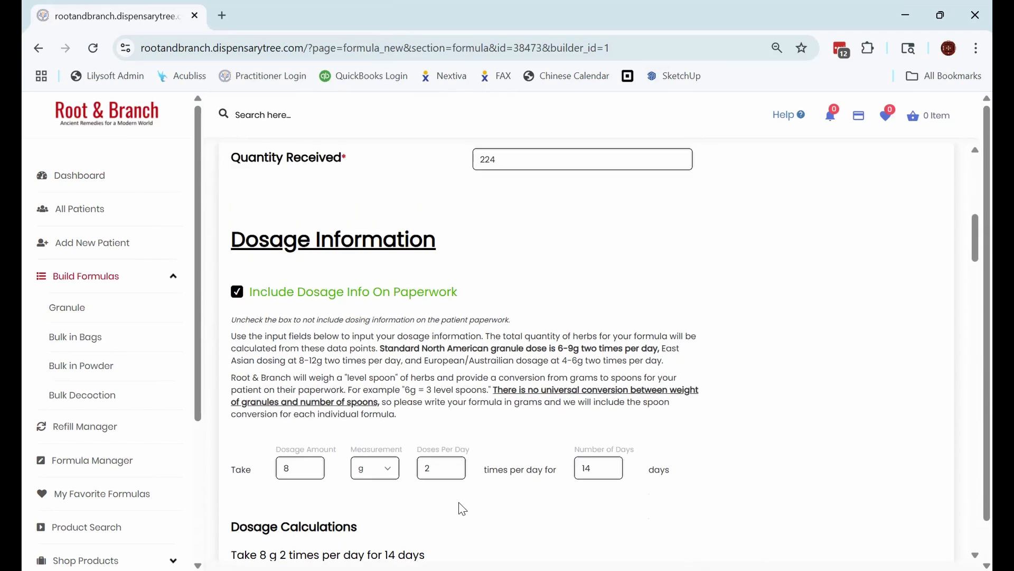
drag(494, 359, 261, 361)
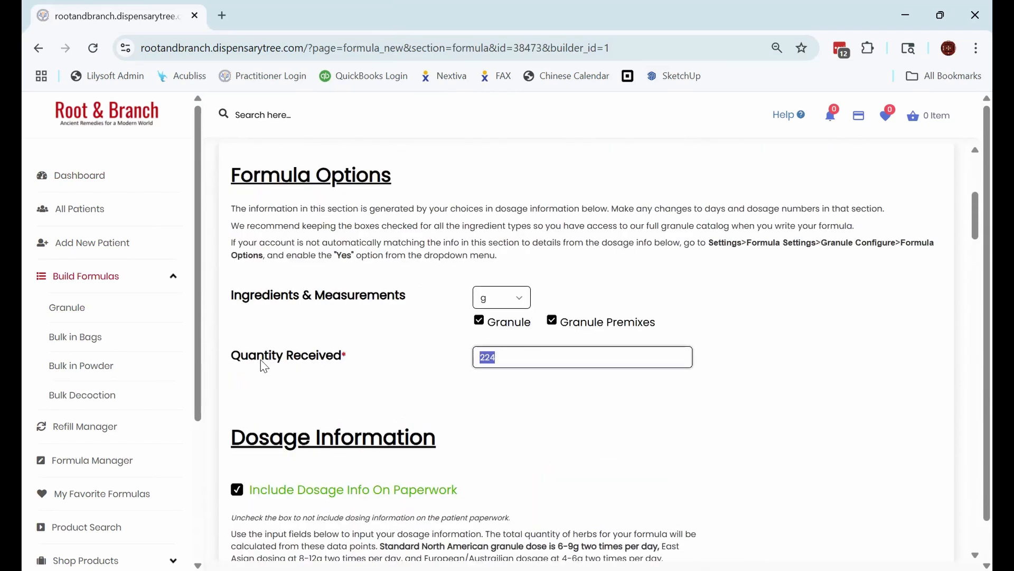
click(373, 364)
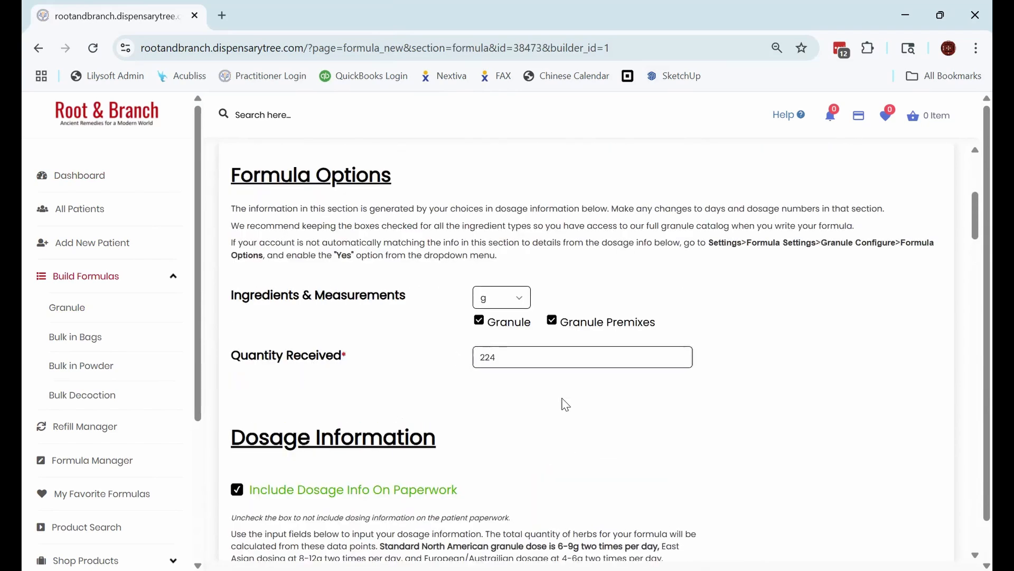
- Override the quantity received with 100 g while keeping the dosage information included
scroll(560, 380, down, 3)
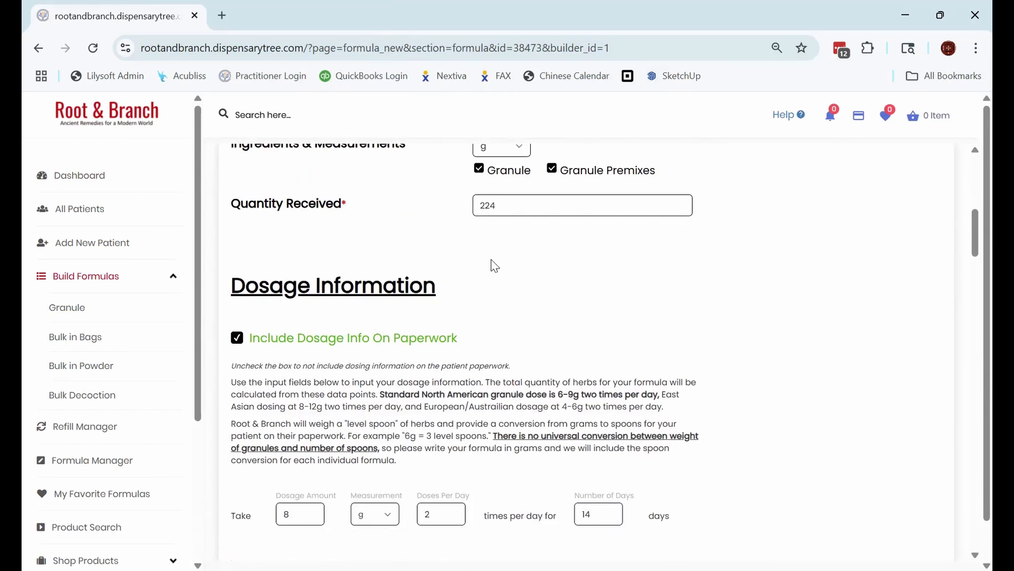
scroll(492, 265, down, 2)
scroll(492, 265, up, 2)
double_click(505, 208)
text(100)
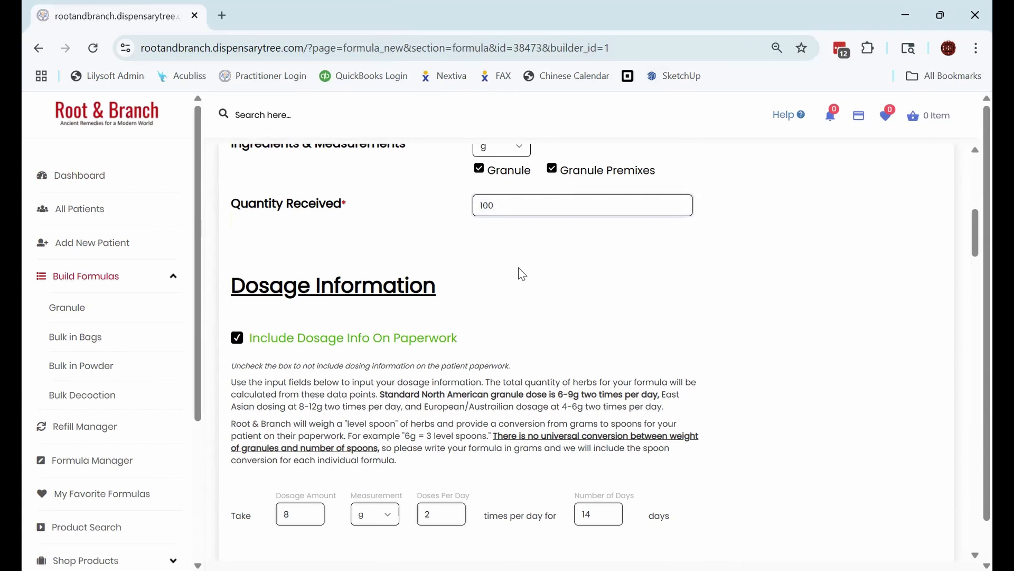
click(569, 310)
drag(234, 207, 458, 213)
click(427, 217)
- Set the number of dosage days to 7
drag(608, 515, 518, 517)
text(7)
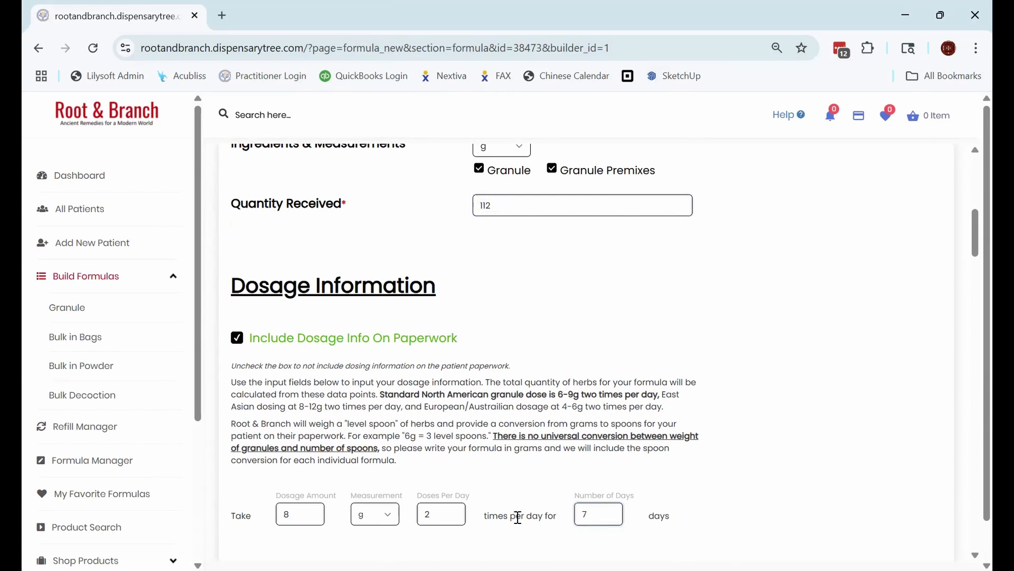
click(539, 458)
- Review the mixing instructions guidance and exclude both the mixing and consumption instructions and the dosage info from the paperwork
scroll(499, 250, down, 5)
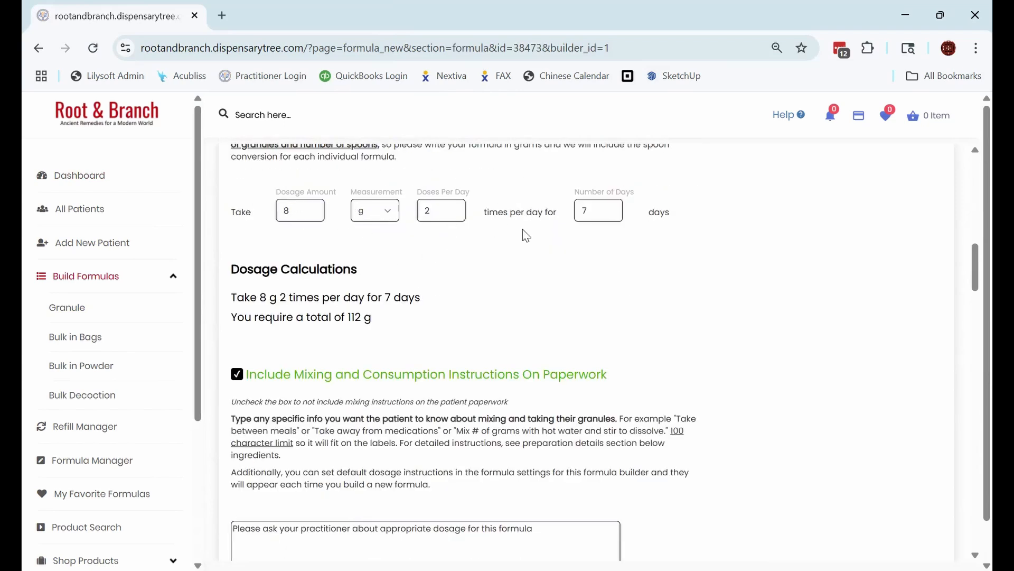
scroll(522, 230, down, 1)
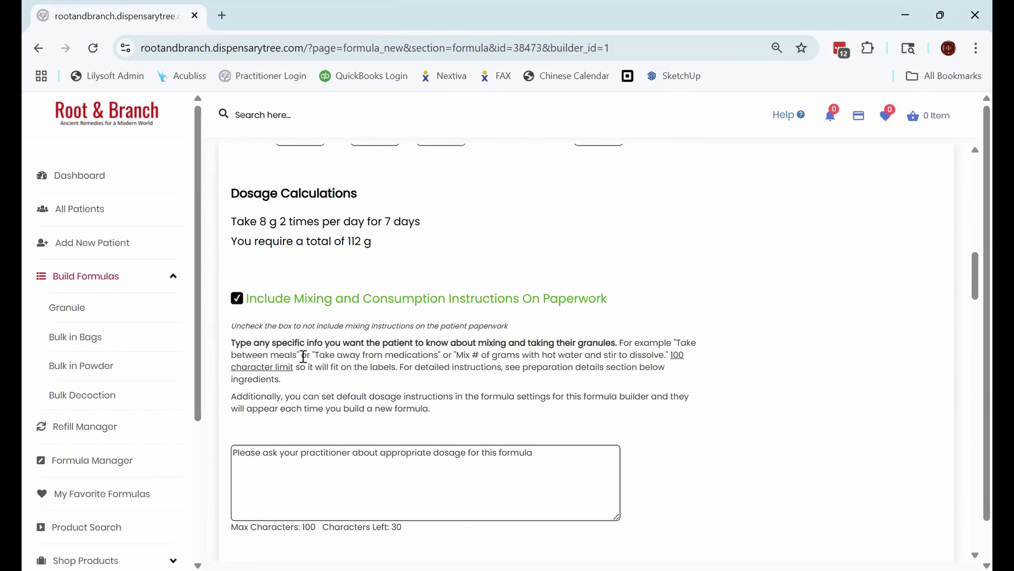
drag(313, 355, 669, 355)
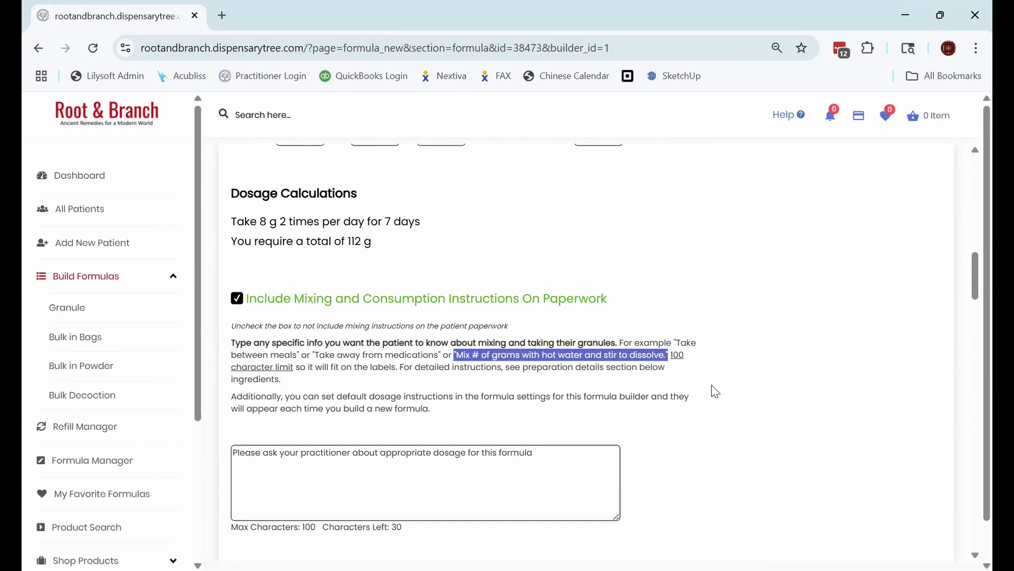
click(392, 481)
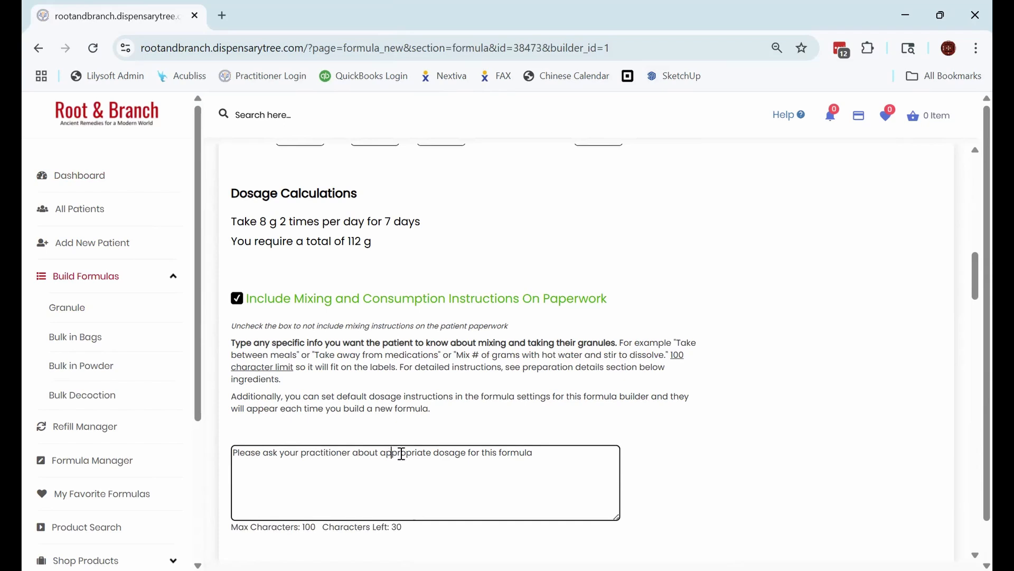
scroll(521, 328, up, 3)
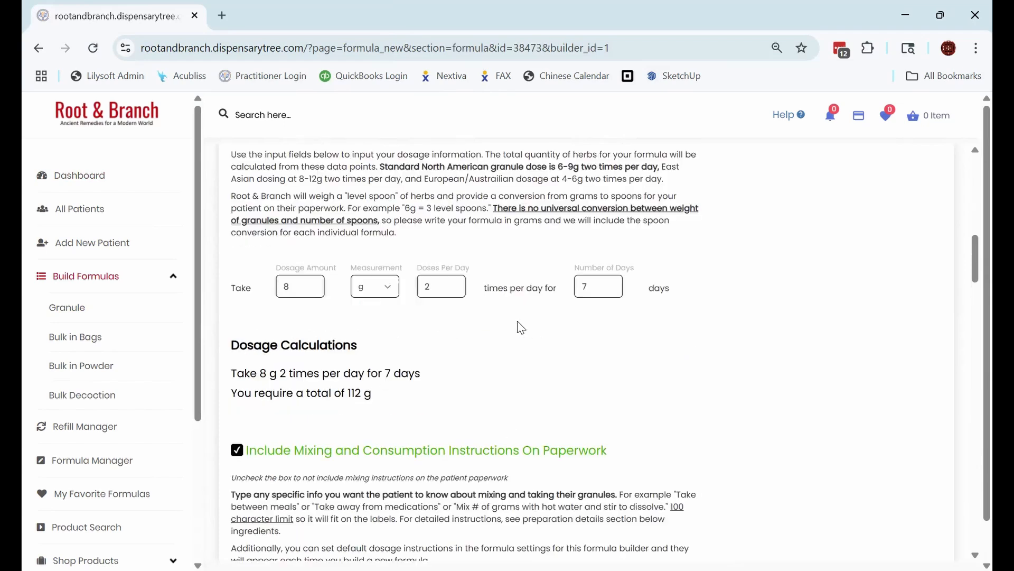
click(237, 450)
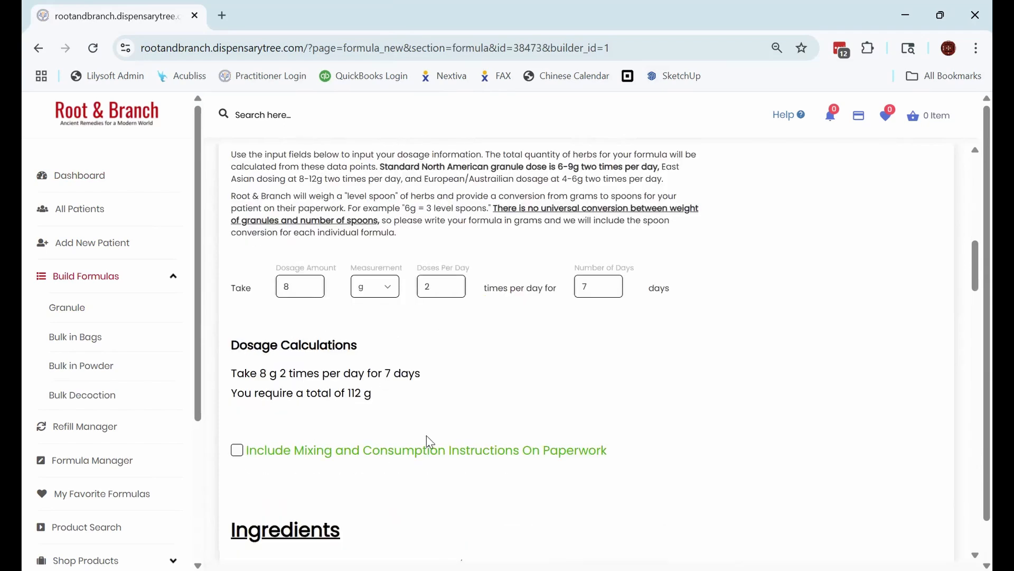
scroll(315, 412, up, 3)
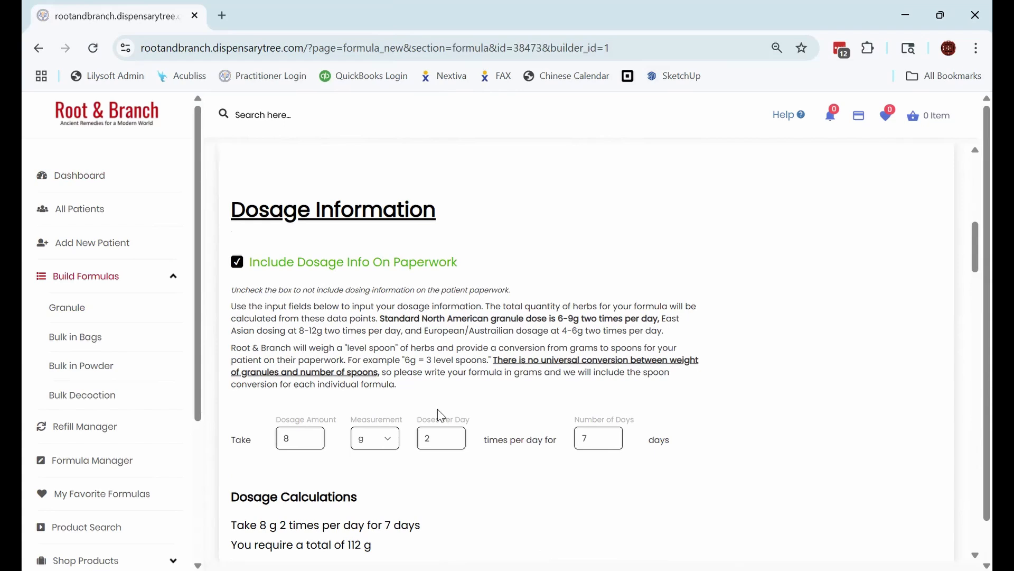
click(238, 264)
scroll(268, 274, up, 2)
- Set the formula's quantity received to 100 g
drag(505, 283, 411, 288)
text(100)
click(521, 355)
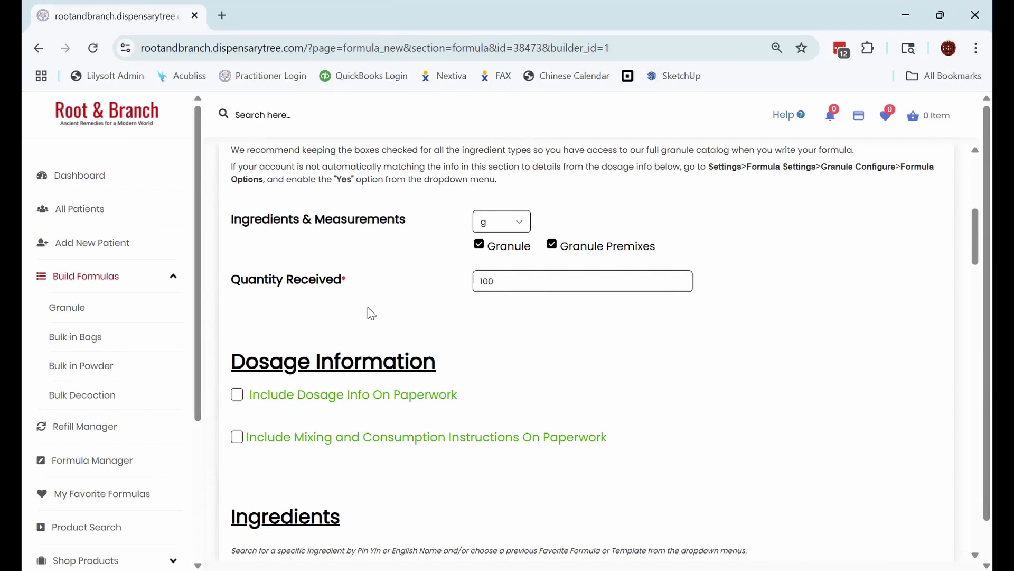
- Include the dosage info on the paperwork again
click(236, 394)
scroll(383, 368, down, 3)
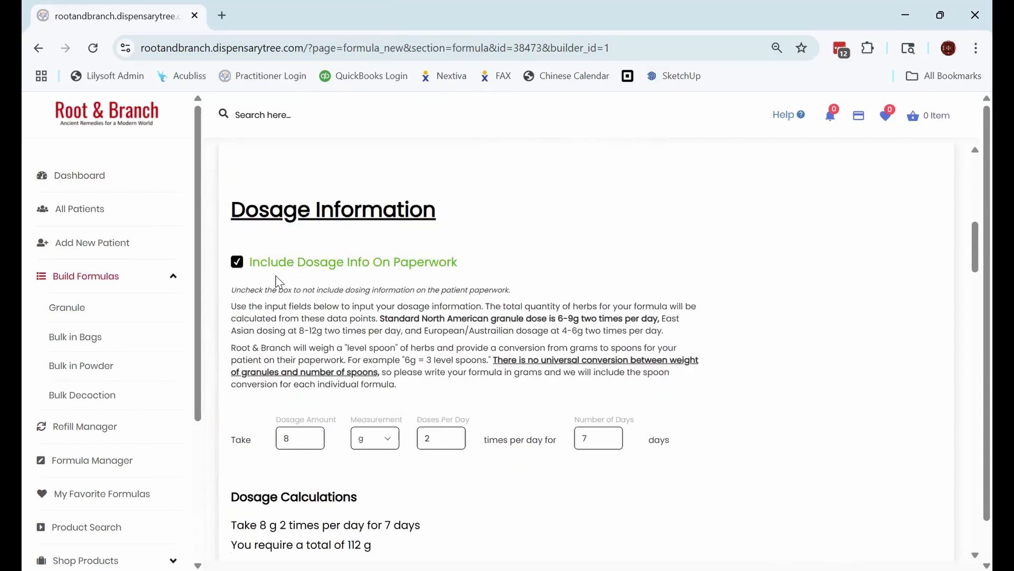
- Set the number of dosage days to 12 and check the formula's quantity received
click(589, 438)
drag(589, 438, 561, 441)
text(12)
click(552, 489)
scroll(554, 488, up, 2)
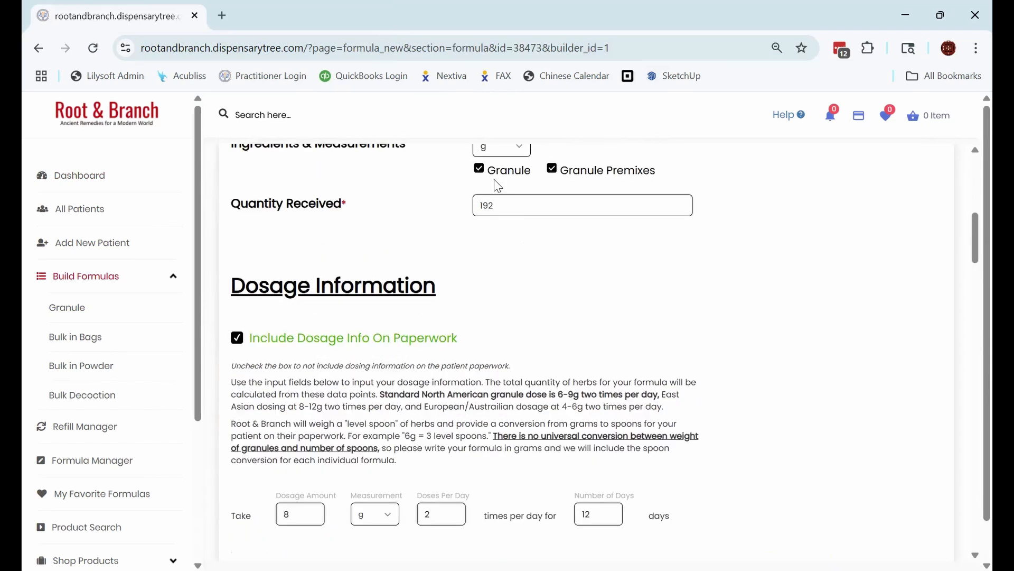
- Include the mixing and consumption instructions on the paperwork and replace their text with "Take away from meals"
scroll(544, 359, down, 5)
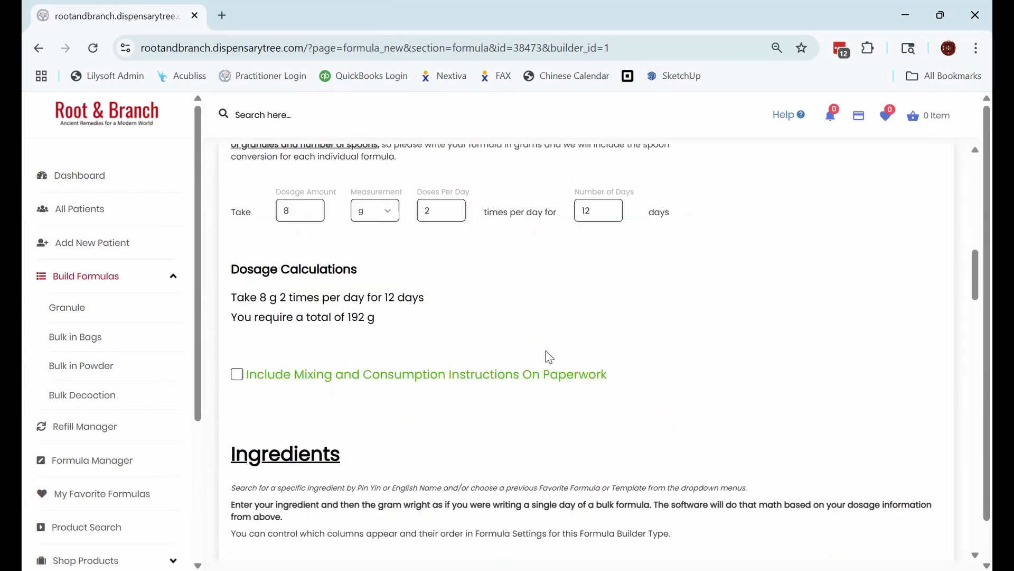
click(237, 375)
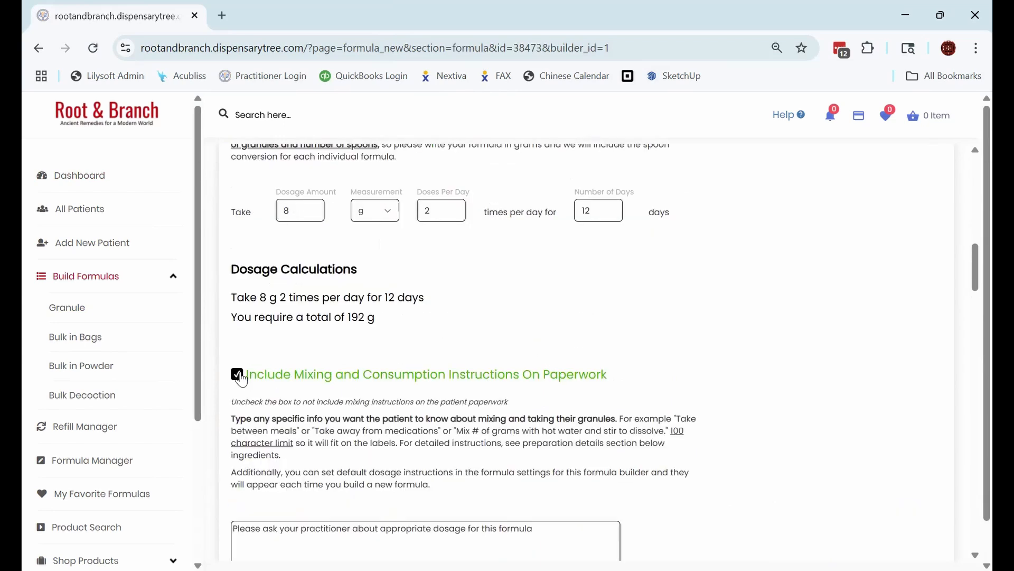
triple_click(310, 535)
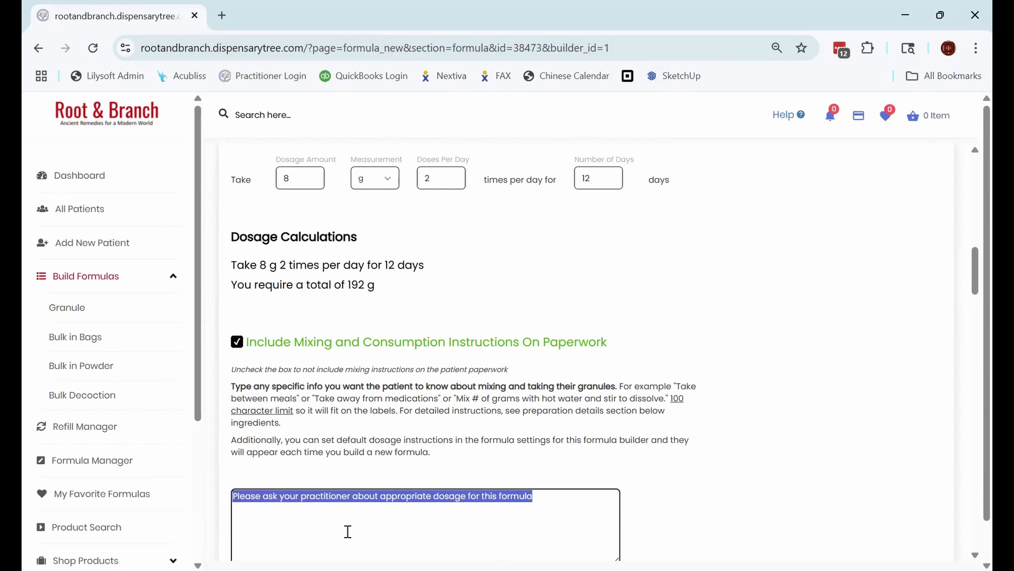
text(Take away )
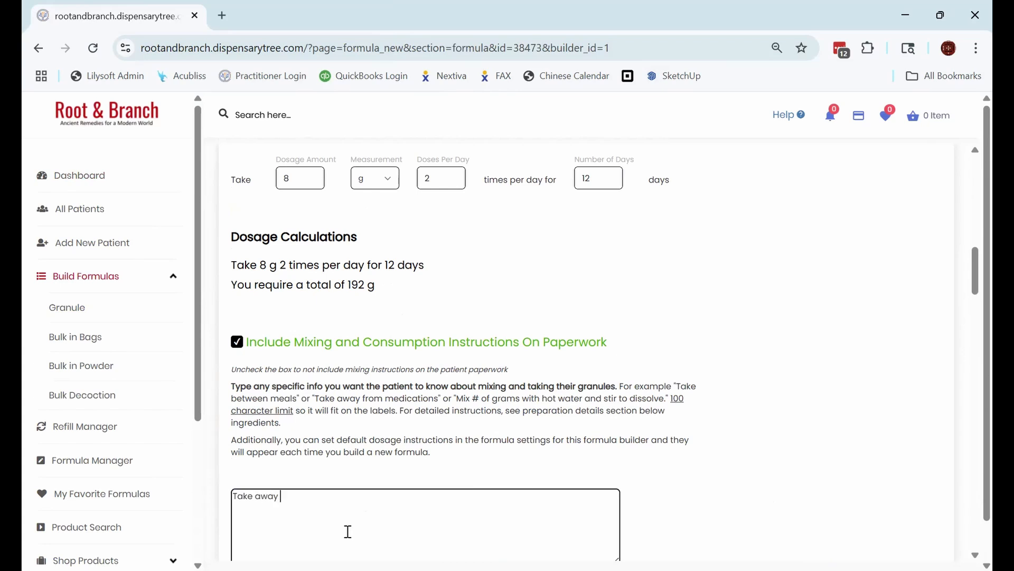
text(from meals)
- Add Gui Zhi and Bai Shao Yao as the first two ingredients of the formula
scroll(354, 318, down, 1)
scroll(354, 319, down, 7)
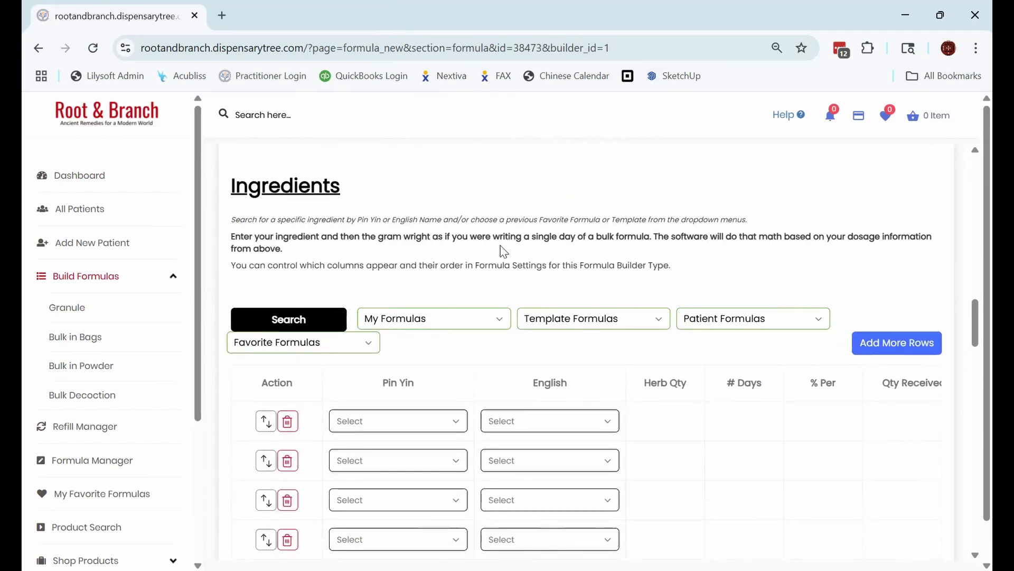
scroll(491, 222, down, 2)
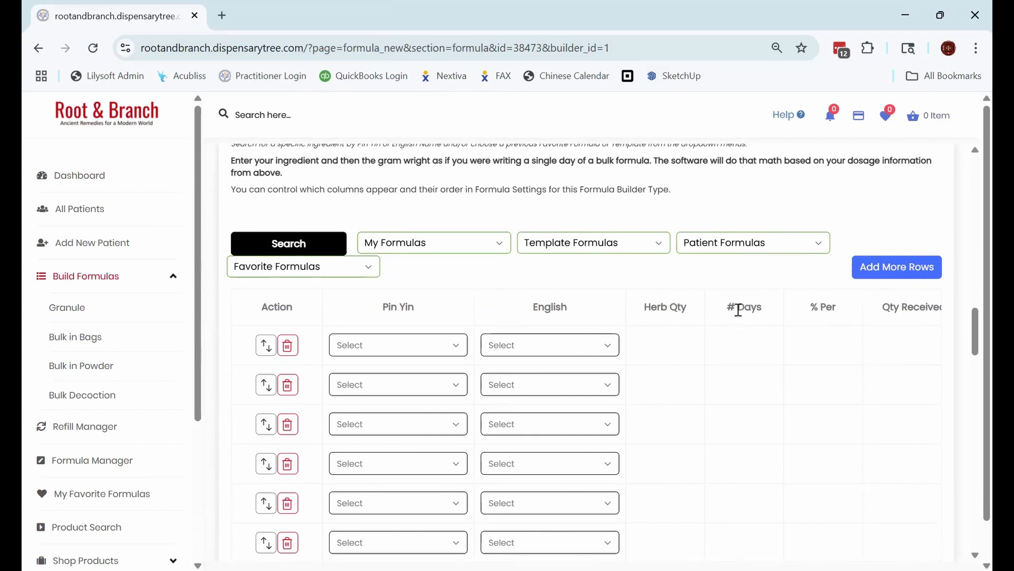
scroll(738, 311, down, 1)
scroll(745, 315, down, 3)
scroll(752, 319, up, 5)
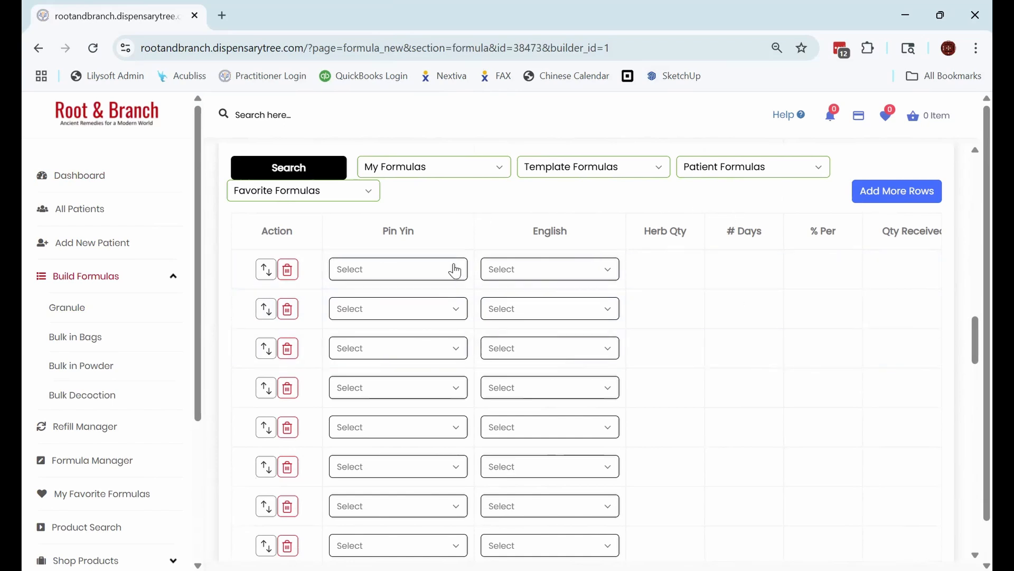
click(395, 280)
text(gui zhi)
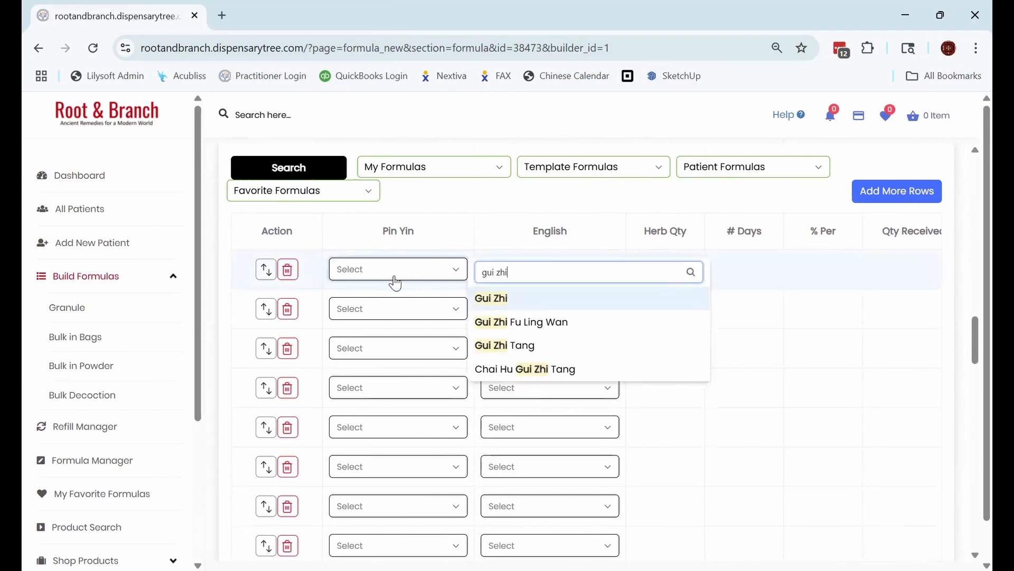
click(484, 303)
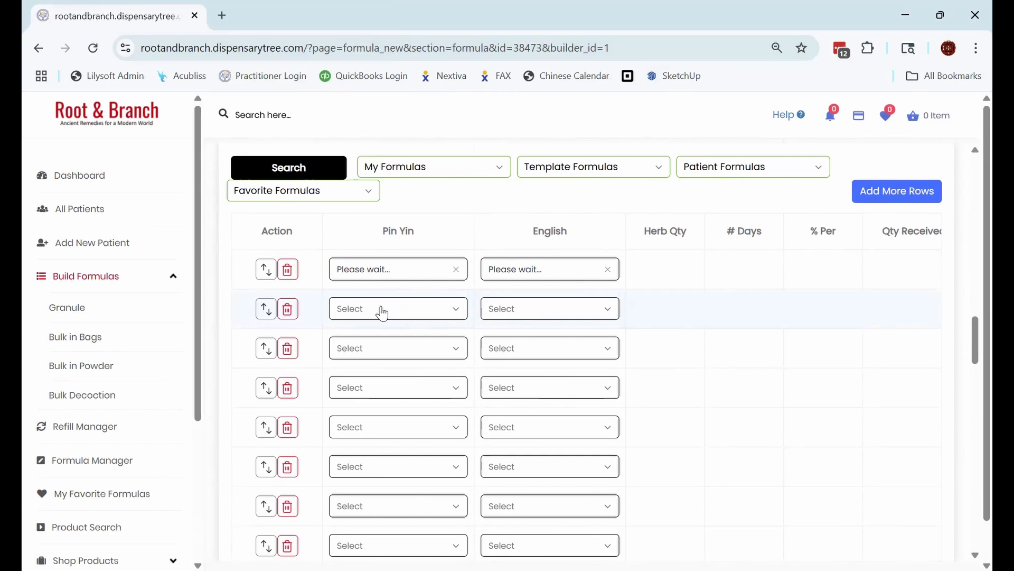
click(383, 313)
text(bai shao)
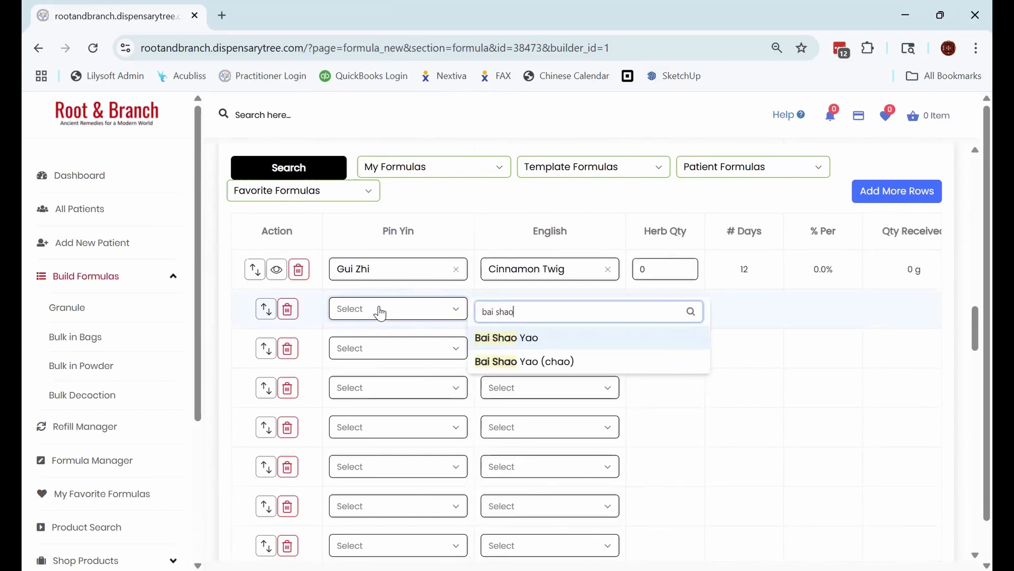
key(Return)
- Add Zhi Gan Cao, Sheng Jiang and Da Zao (Hong) as the next three ingredients
click(374, 354)
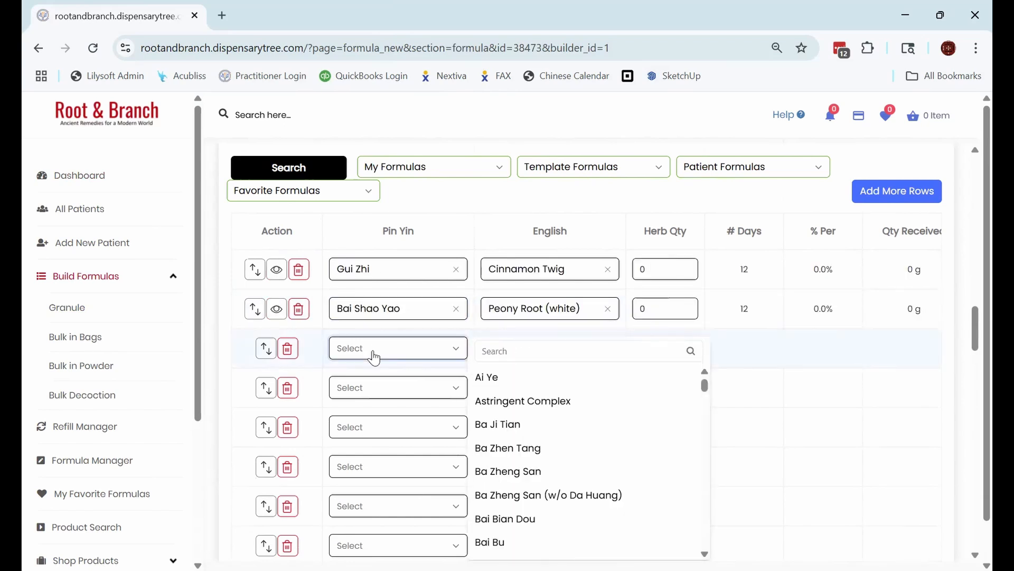
text(zhi gan)
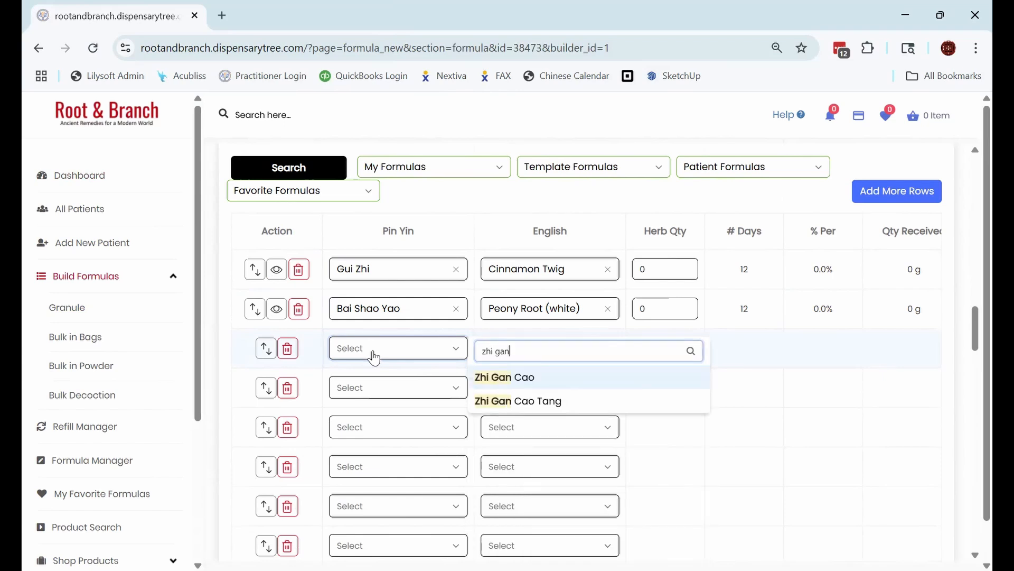
key(Return)
click(366, 395)
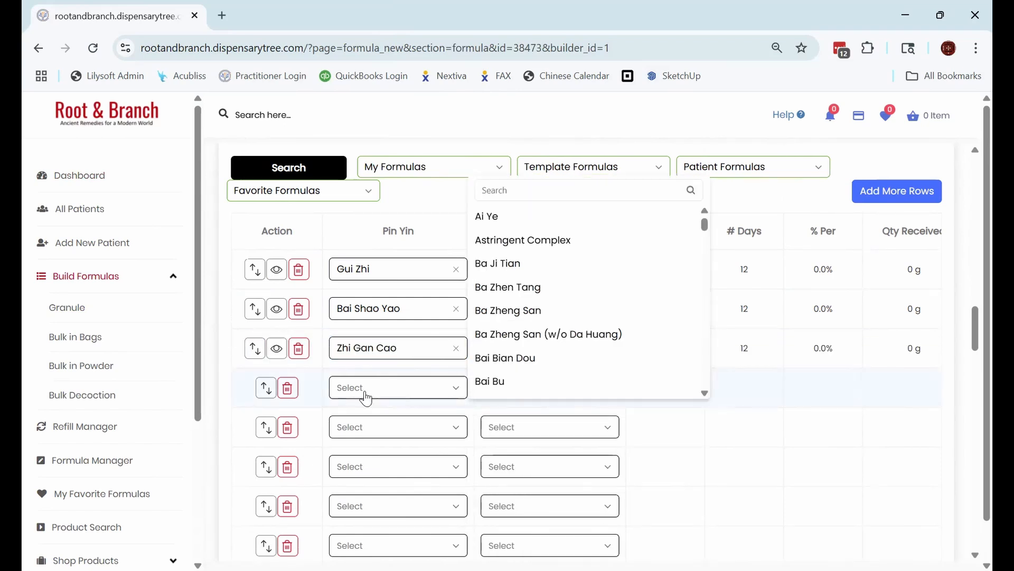
text(sheng)
key(Down)
key(Return)
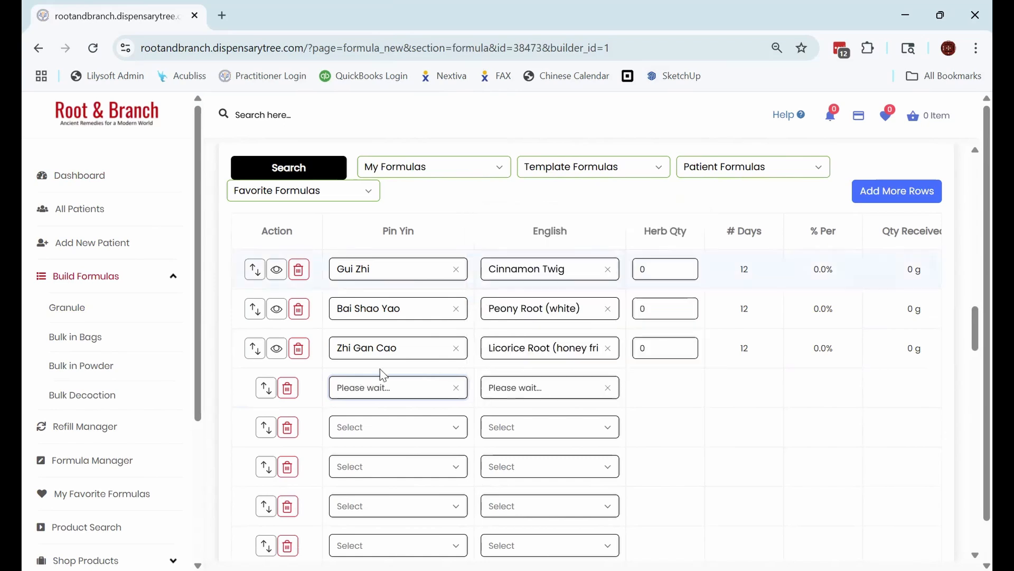
click(361, 438)
text(da zao)
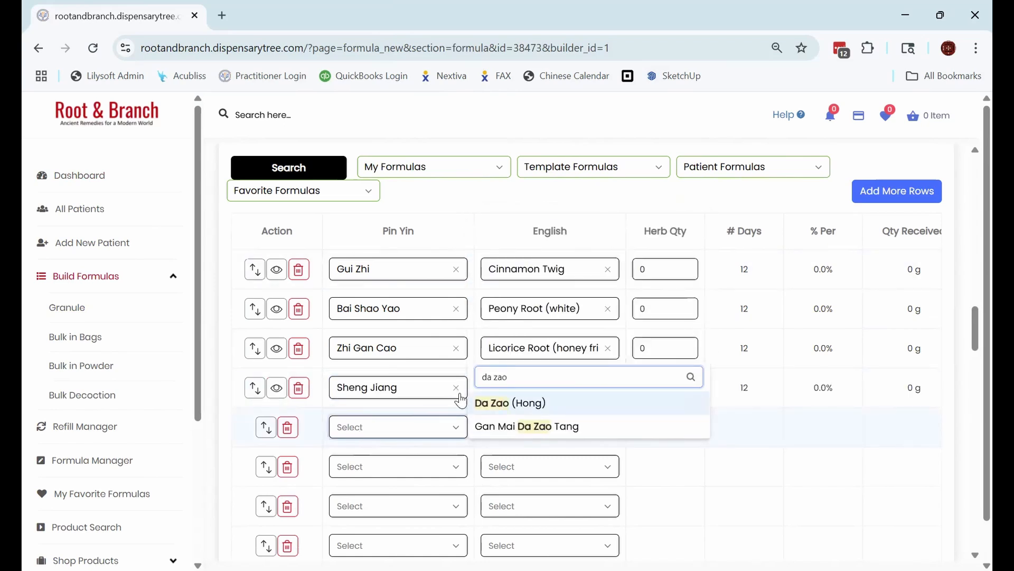
click(567, 405)
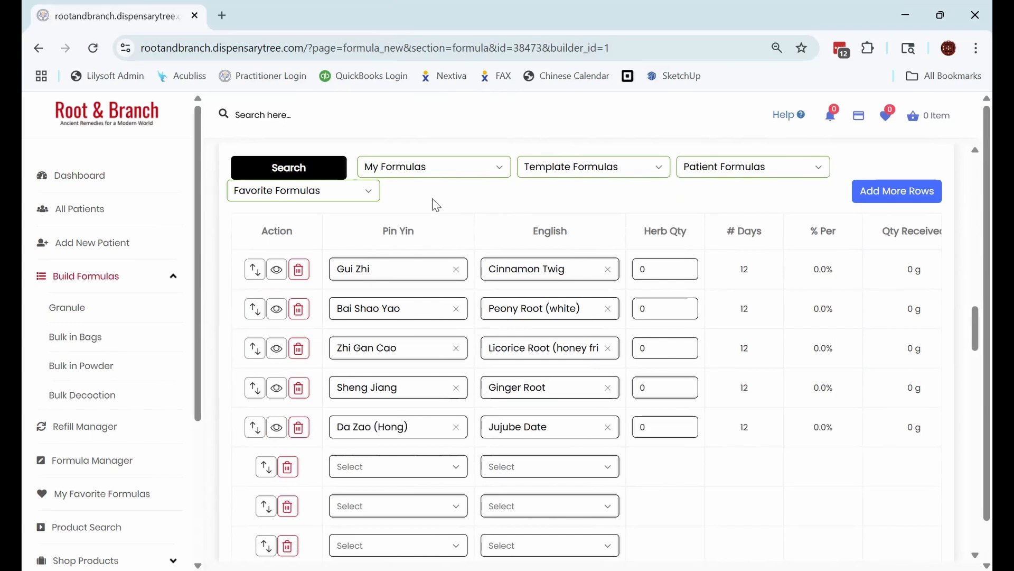
- Review the total quantity required in the dosage calculations
scroll(429, 216, up, 7)
scroll(487, 265, up, 3)
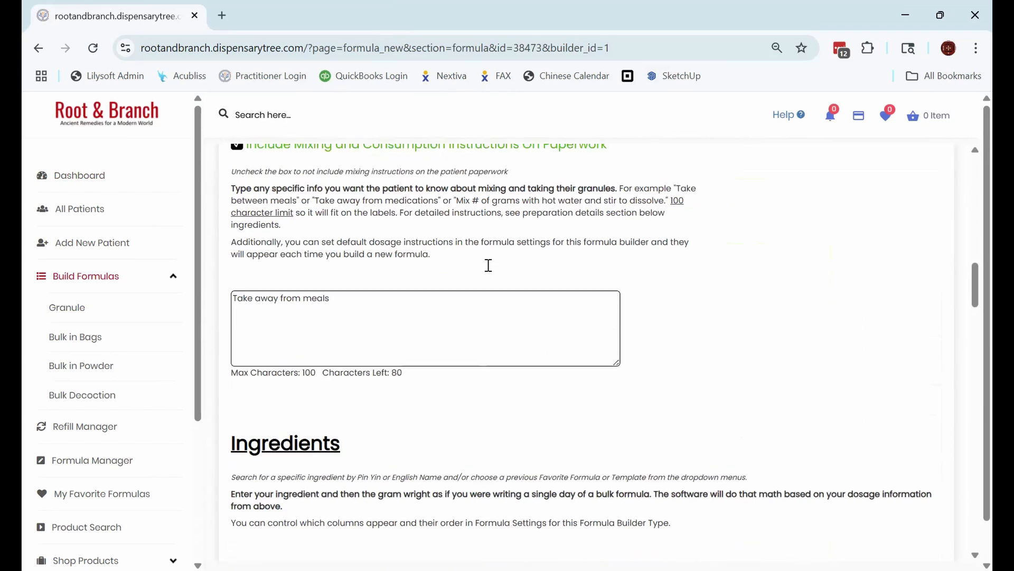
scroll(422, 241, up, 4)
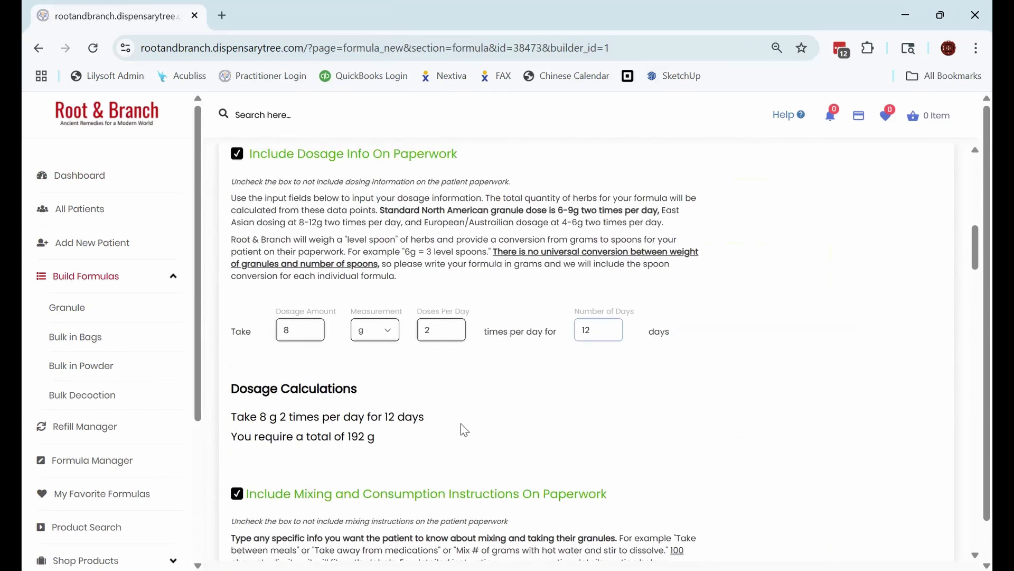
drag(375, 437, 229, 445)
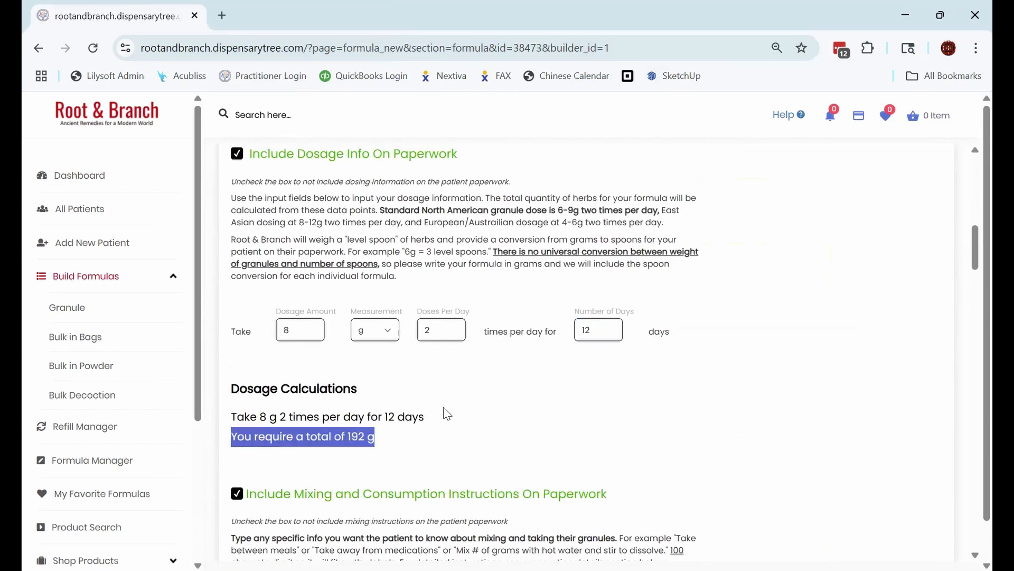
scroll(444, 412, down, 3)
click(445, 289)
- Set the herb quantities to 12 for Gui Zhi and Bai Shao Yao, 9 for Zhi Gan Cao, and 6 for Sheng Jiang and Da Zao (Hong)
scroll(587, 248, down, 10)
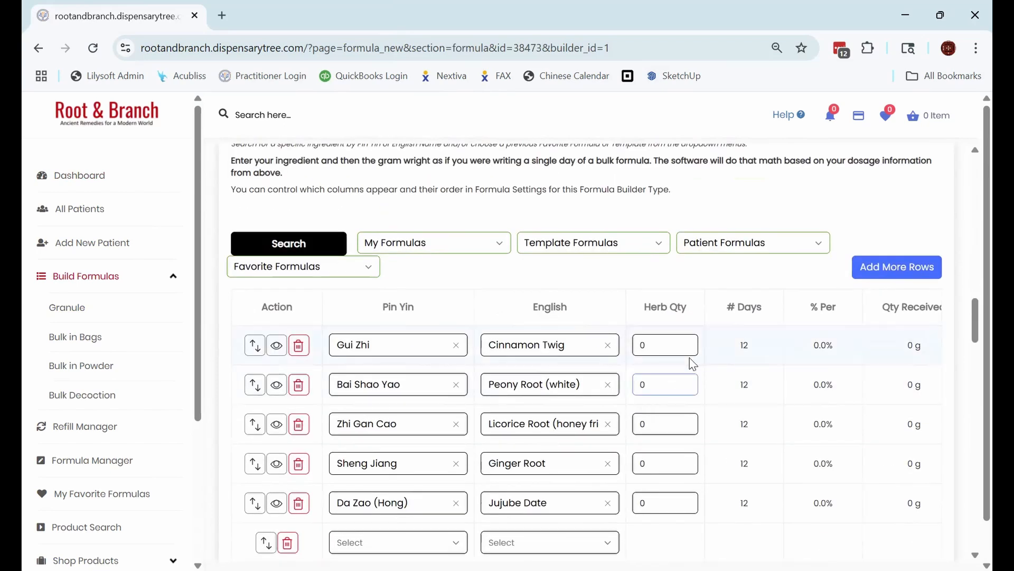
click(667, 344)
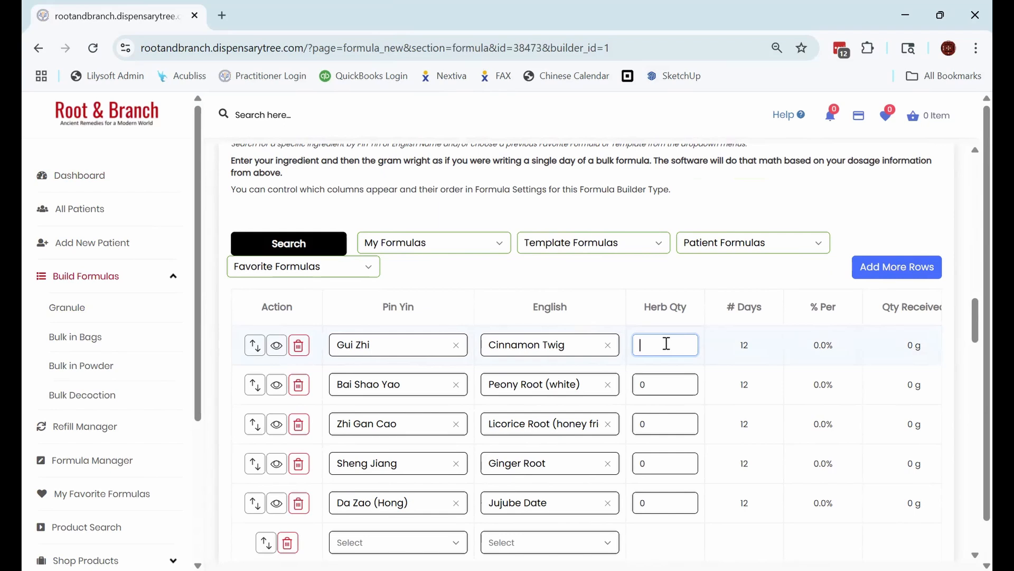
text(12)
click(665, 378)
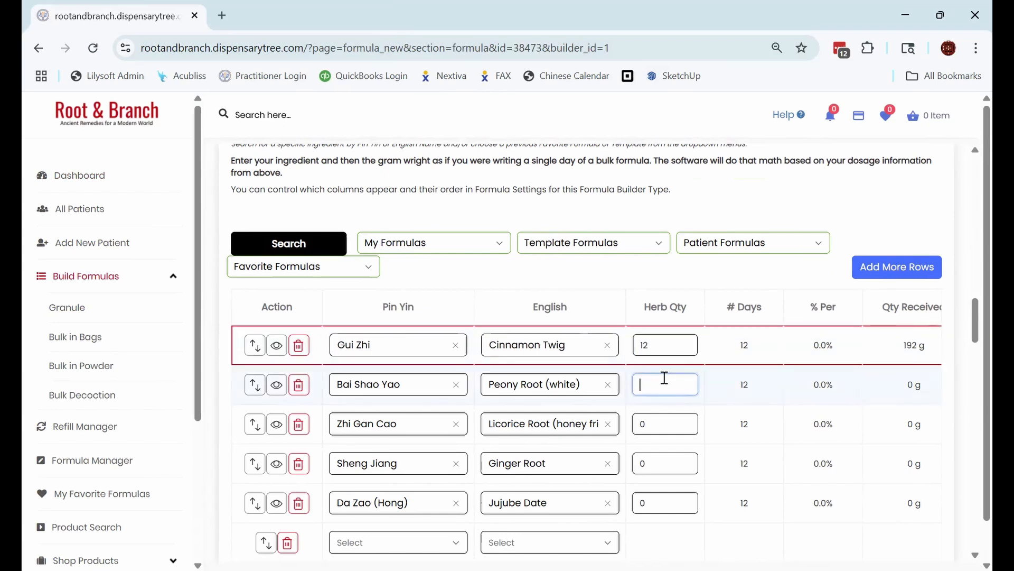
text(12)
click(669, 431)
text(9)
click(665, 463)
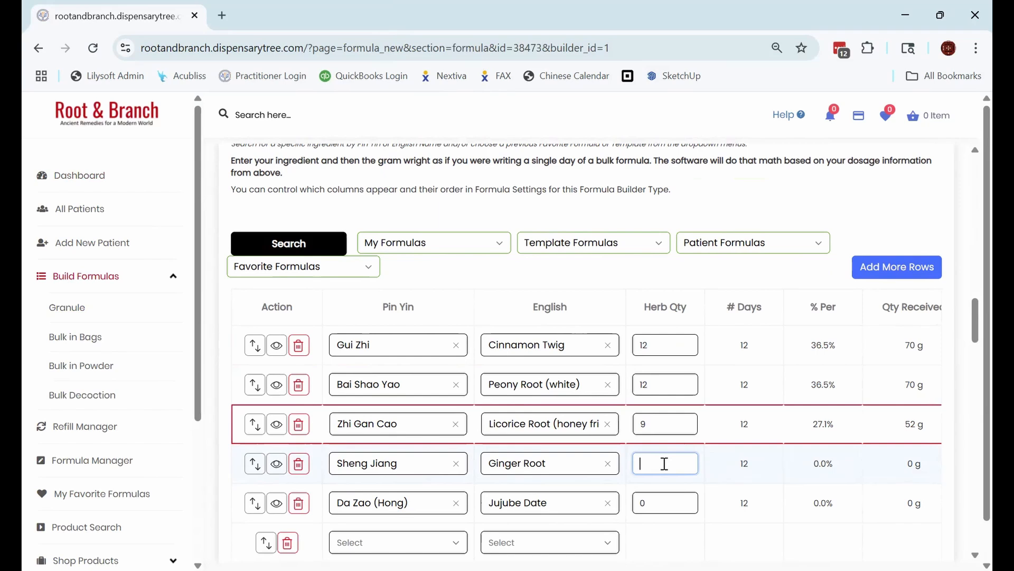
text(6)
click(653, 502)
text(6)
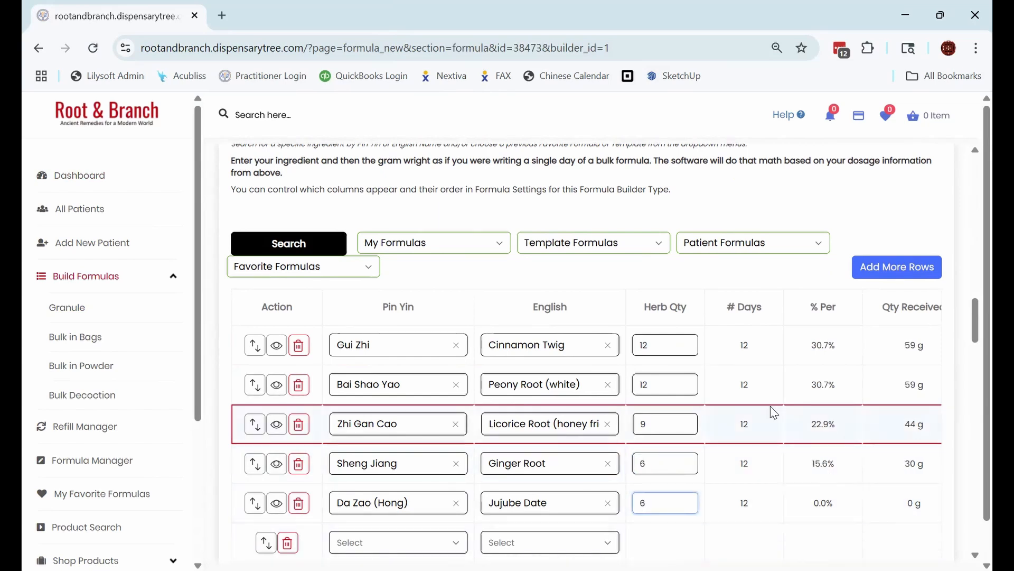
click(668, 424)
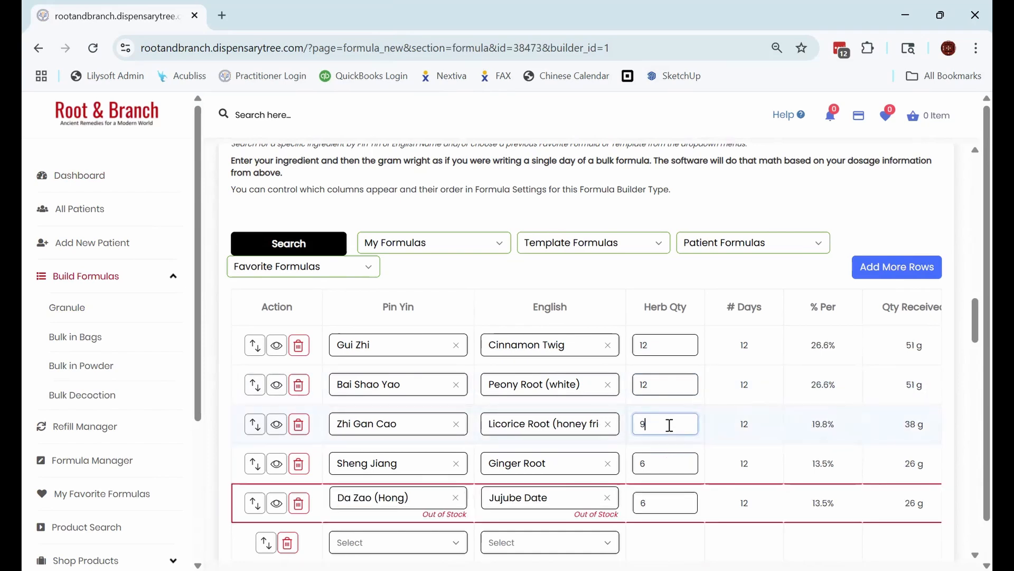
- Compare each ingredient's herb quantity with its percentage and quantity received in the ingredients table
click(665, 280)
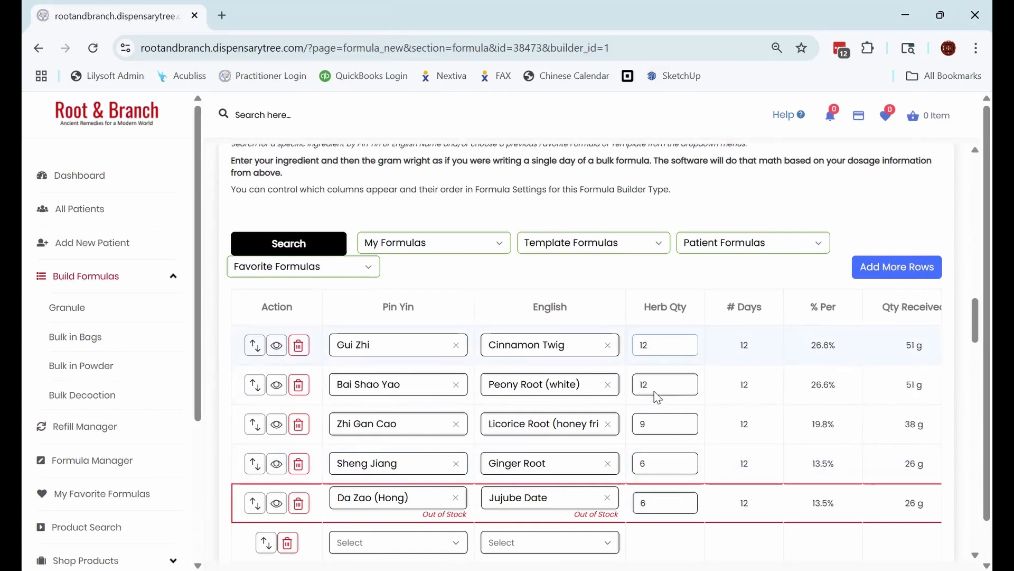
click(651, 346)
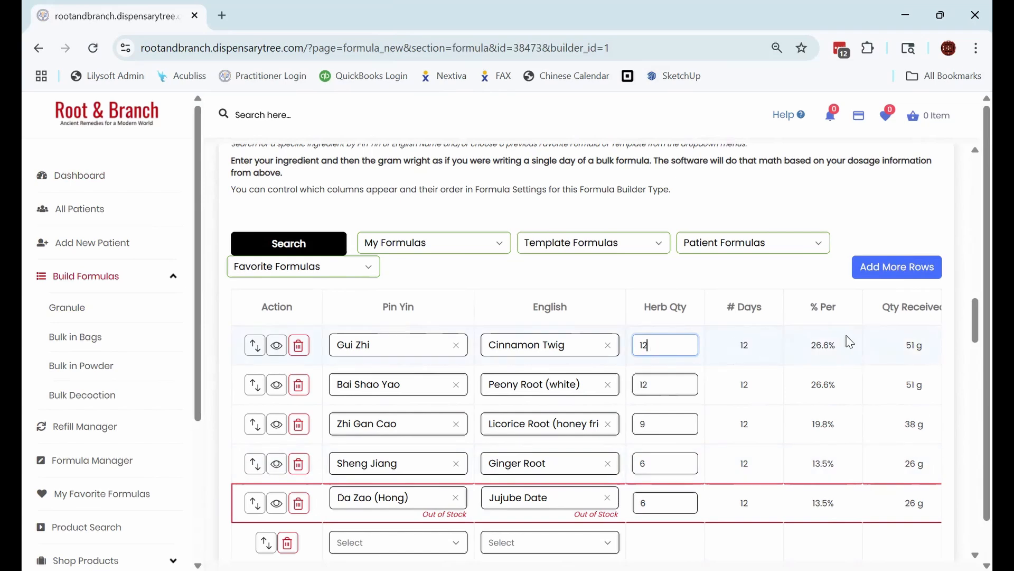
triple_click(922, 348)
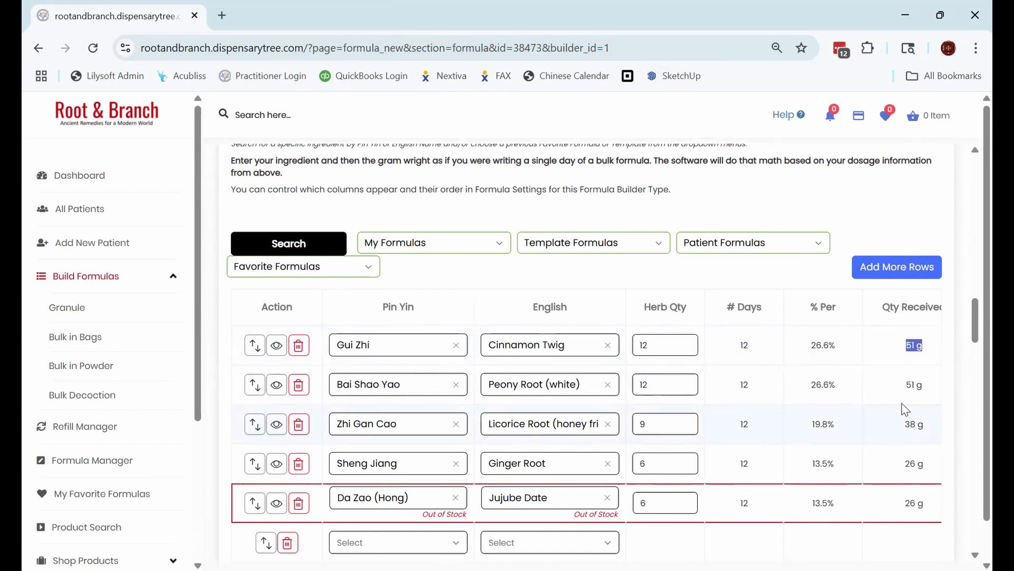
drag(926, 388, 903, 390)
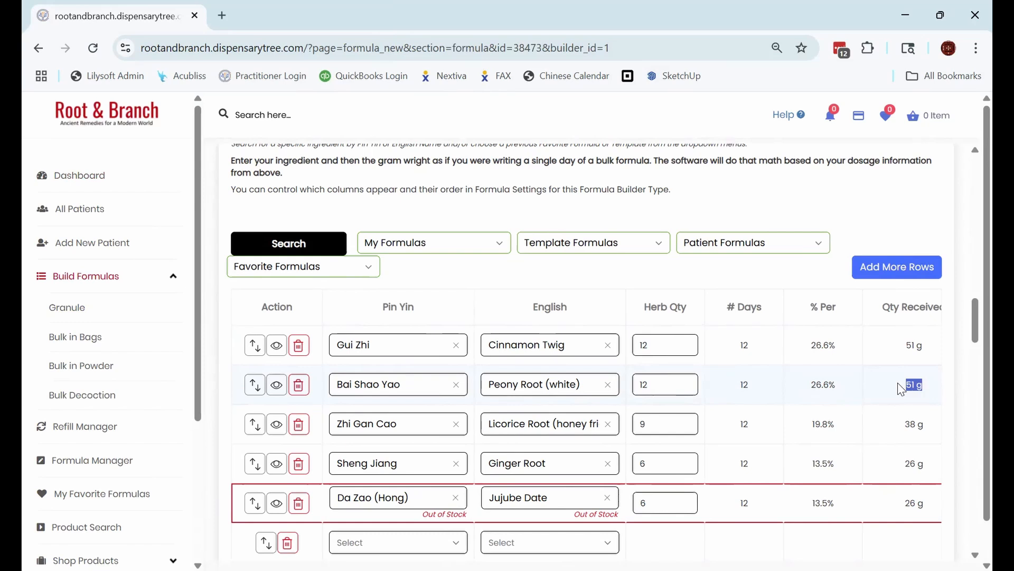
triple_click(924, 421)
click(915, 424)
drag(653, 424, 634, 424)
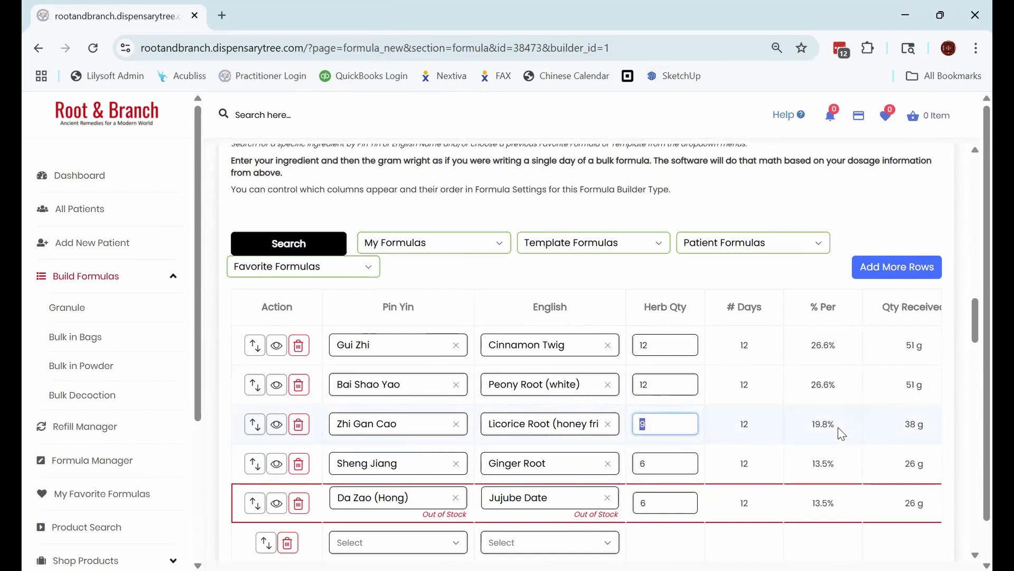
triple_click(807, 431)
click(805, 429)
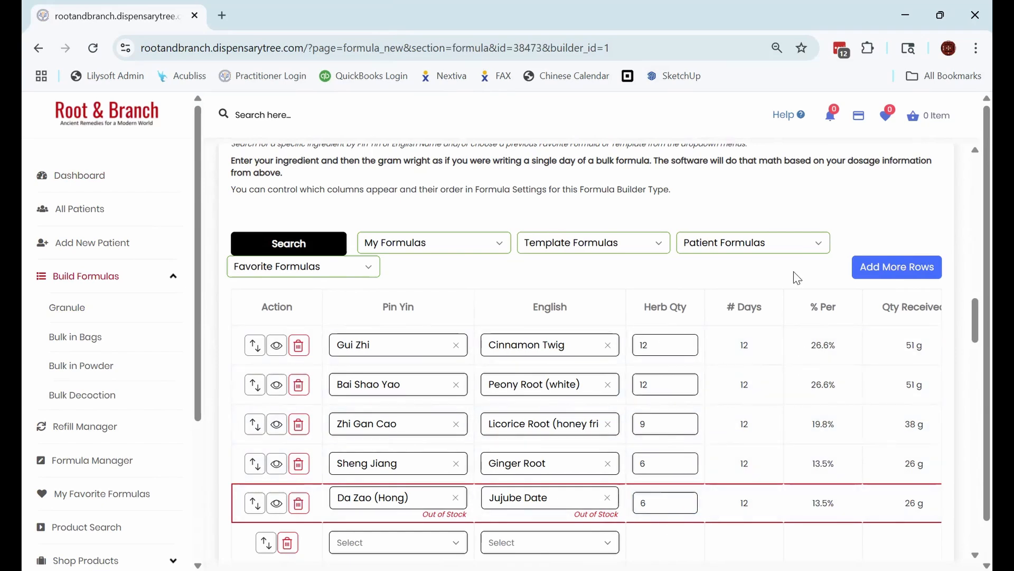
- Change the dosage to 12 g taken 3 times per day for 5 days
scroll(781, 280, up, 1)
scroll(781, 280, up, 12)
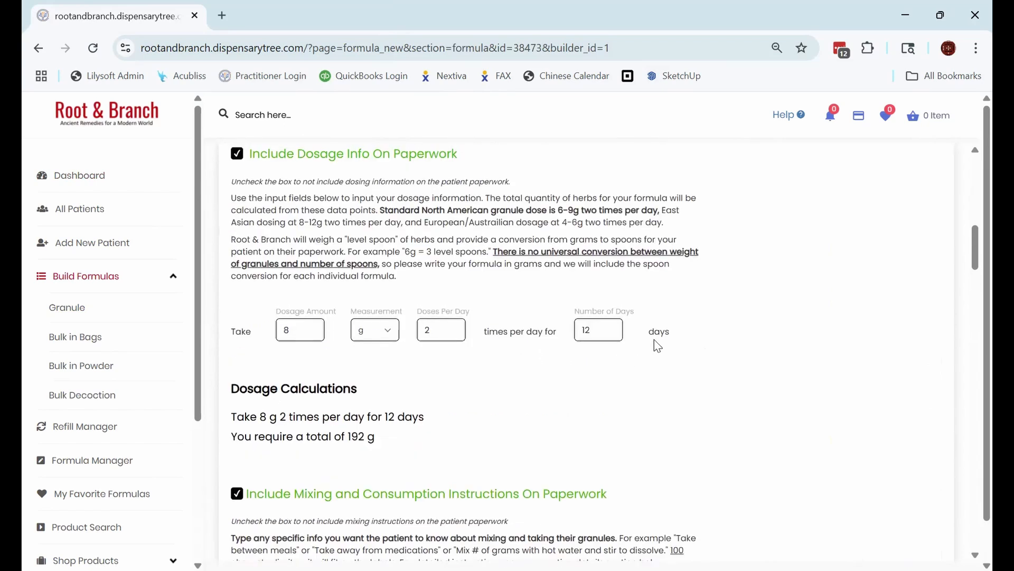
drag(315, 327, 265, 334)
text(12)
click(443, 328)
drag(597, 329, 554, 328)
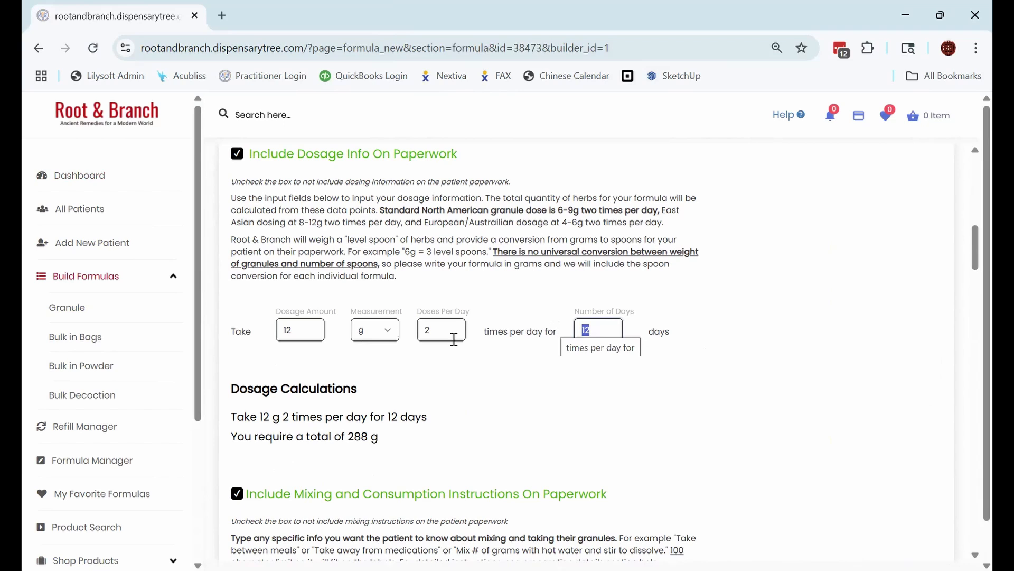
text(5)
click(437, 330)
double_click(427, 330)
text(3)
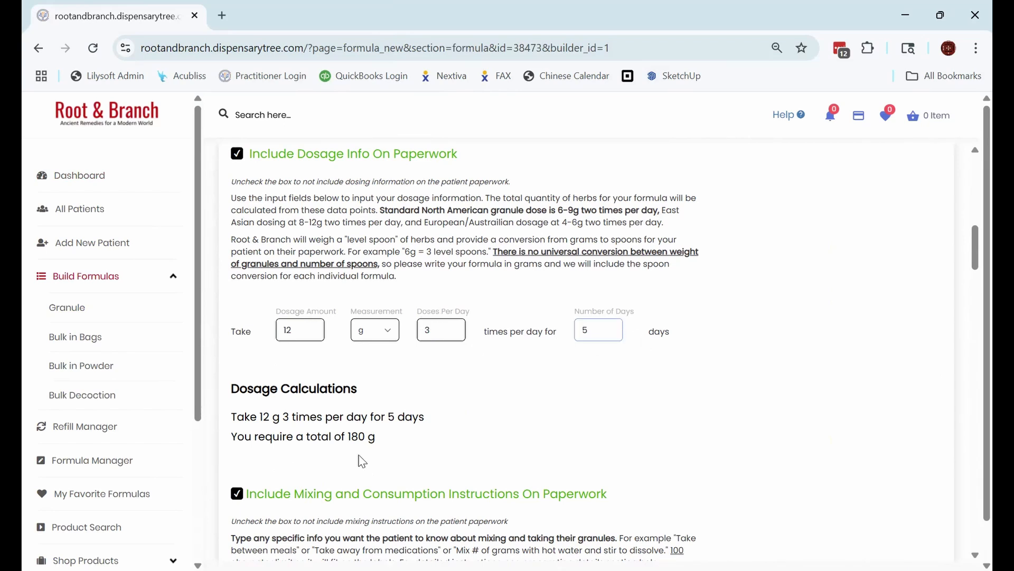
- Check the total quantity required in the dosage calculations against the herb quantities in the ingredients table
drag(376, 438, 231, 437)
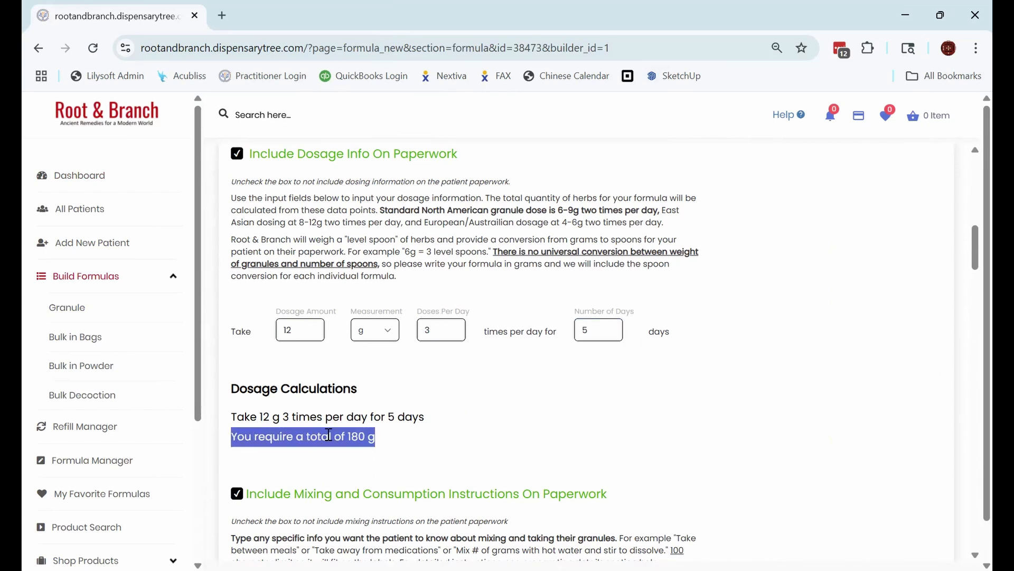
click(426, 446)
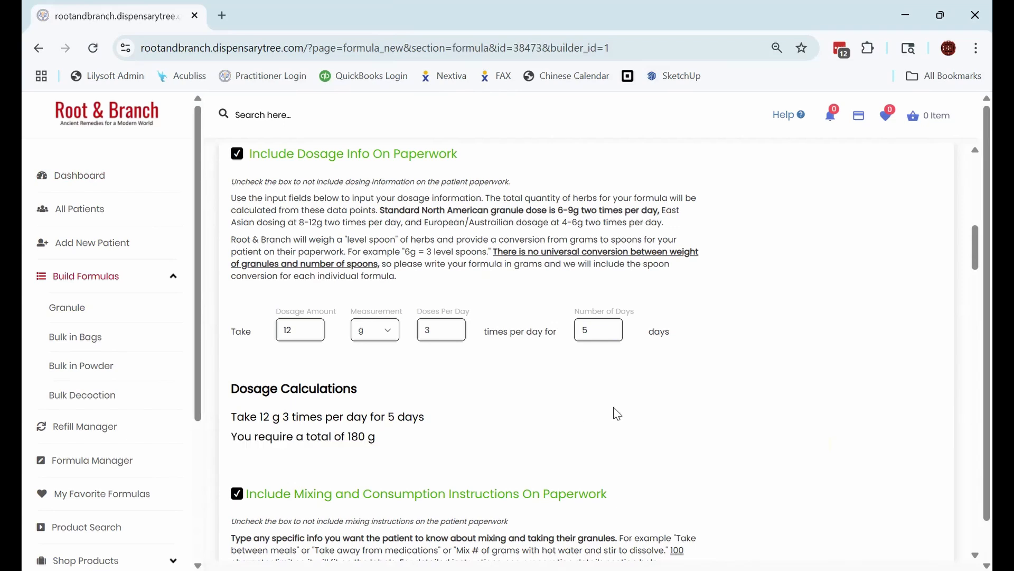
scroll(615, 409, down, 6)
scroll(617, 403, down, 6)
scroll(626, 288, down, 3)
scroll(625, 284, up, 1)
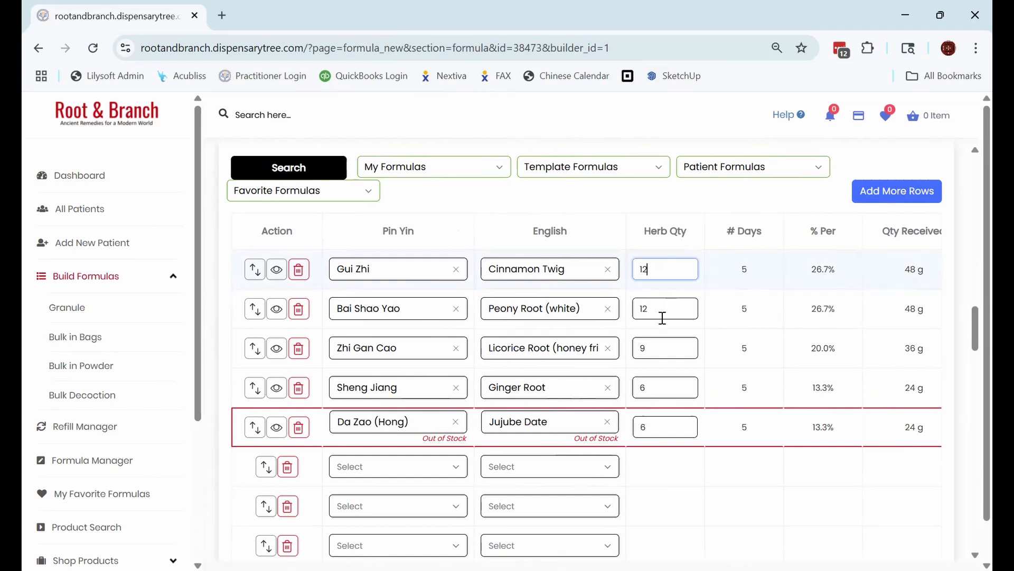
click(659, 349)
click(660, 423)
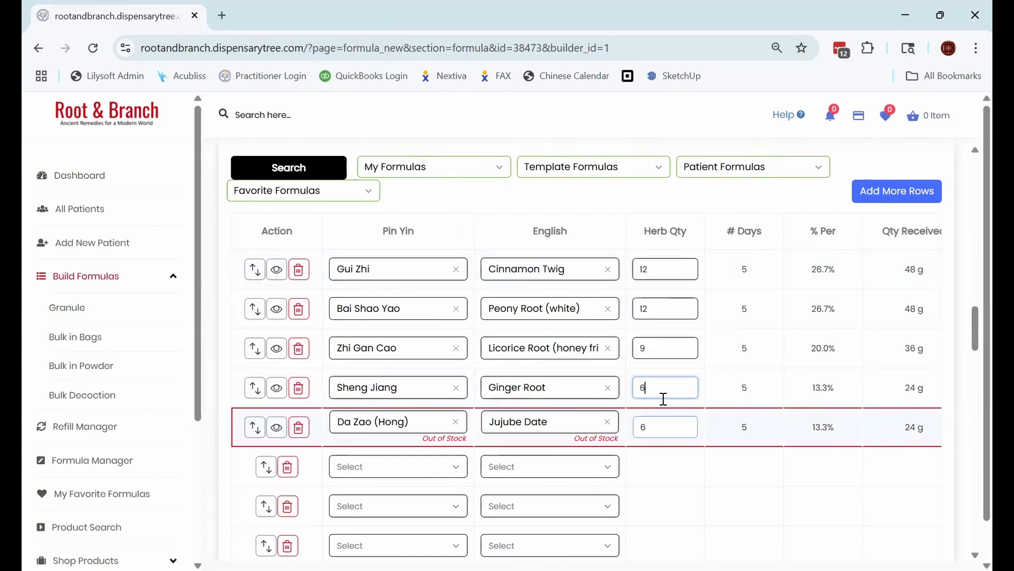
- Examine the quantity received for each of the five ingredients, from Gui Zhi down to Da Zao (Hong)
click(742, 269)
drag(928, 271, 902, 271)
drag(928, 310, 902, 311)
drag(898, 349, 926, 353)
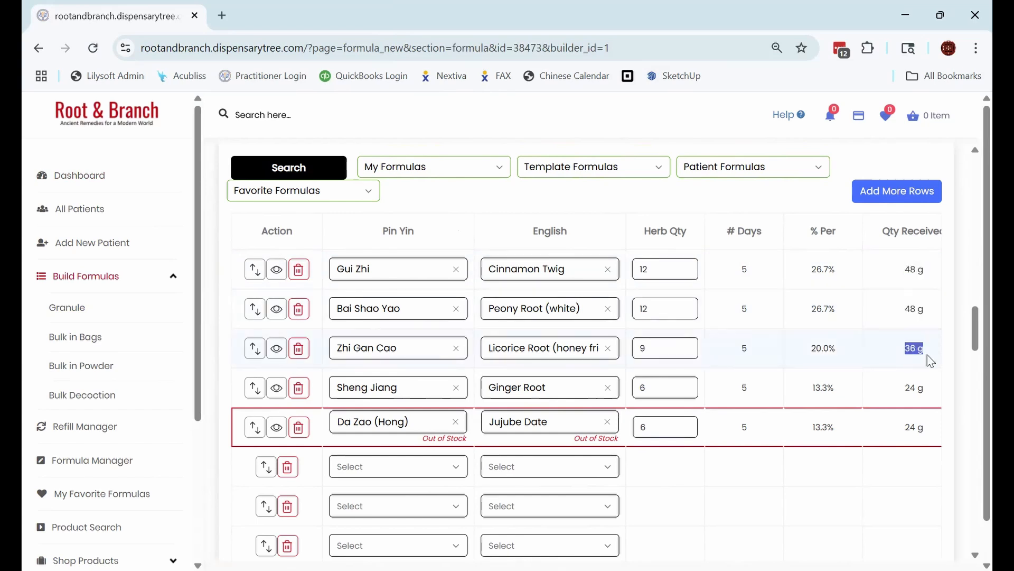
drag(927, 389, 903, 391)
drag(926, 425, 905, 435)
click(724, 205)
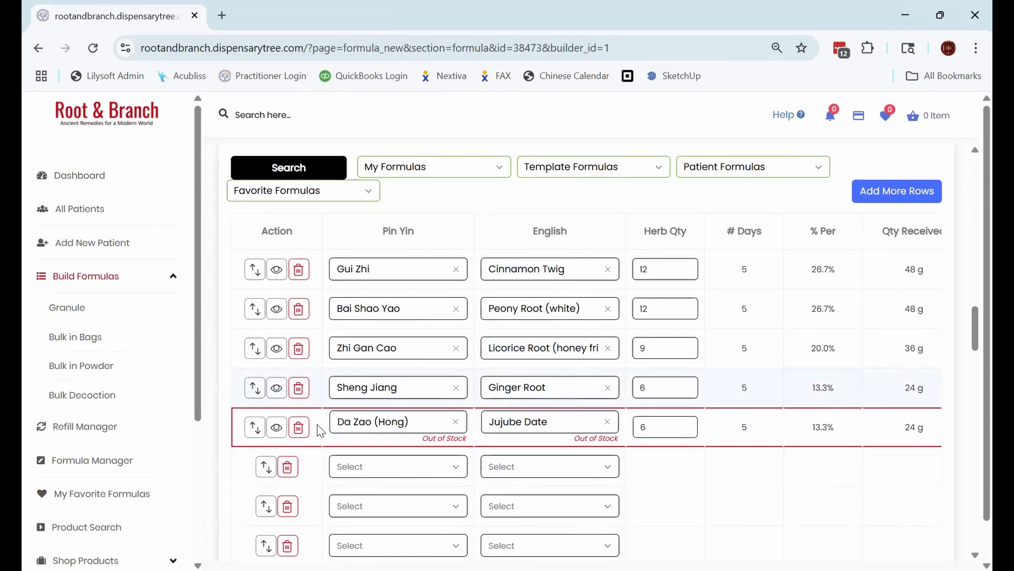
click(637, 429)
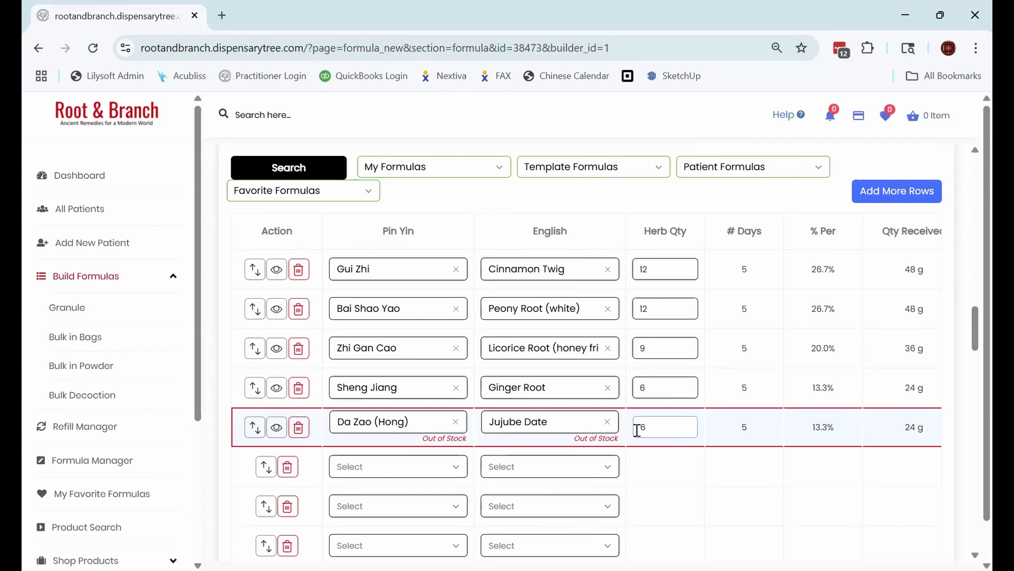
click(716, 426)
- Review the total herb quantity entered, total amount received and subtotal in the formula summary
scroll(728, 429, down, 10)
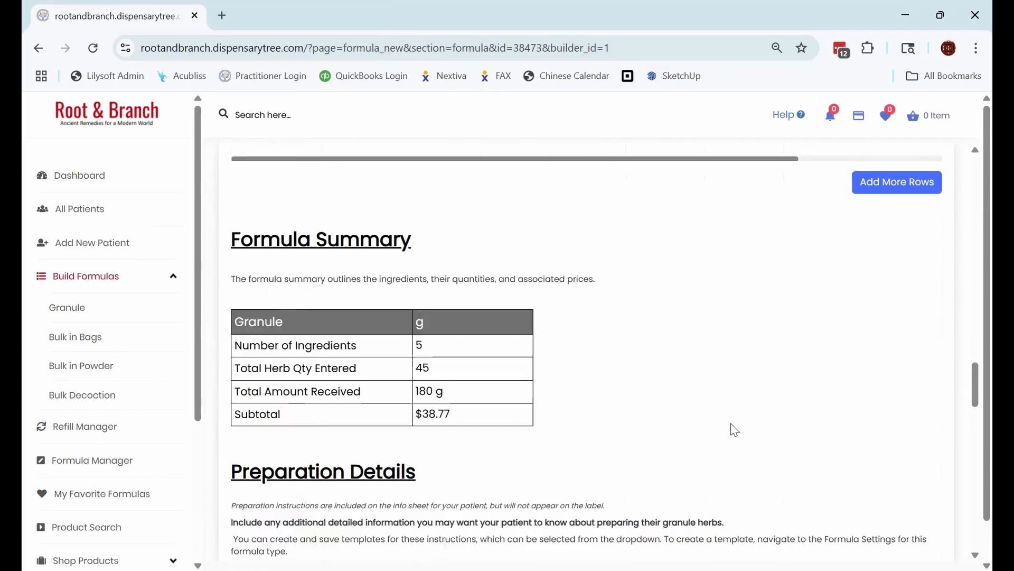
scroll(734, 429, down, 1)
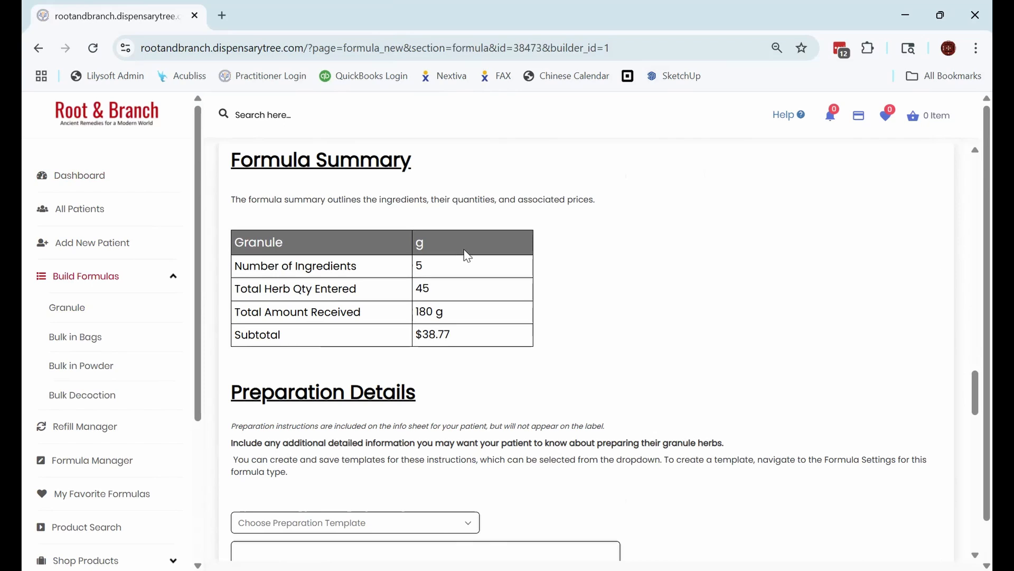
double_click(428, 290)
click(449, 291)
triple_click(411, 315)
click(460, 315)
triple_click(411, 338)
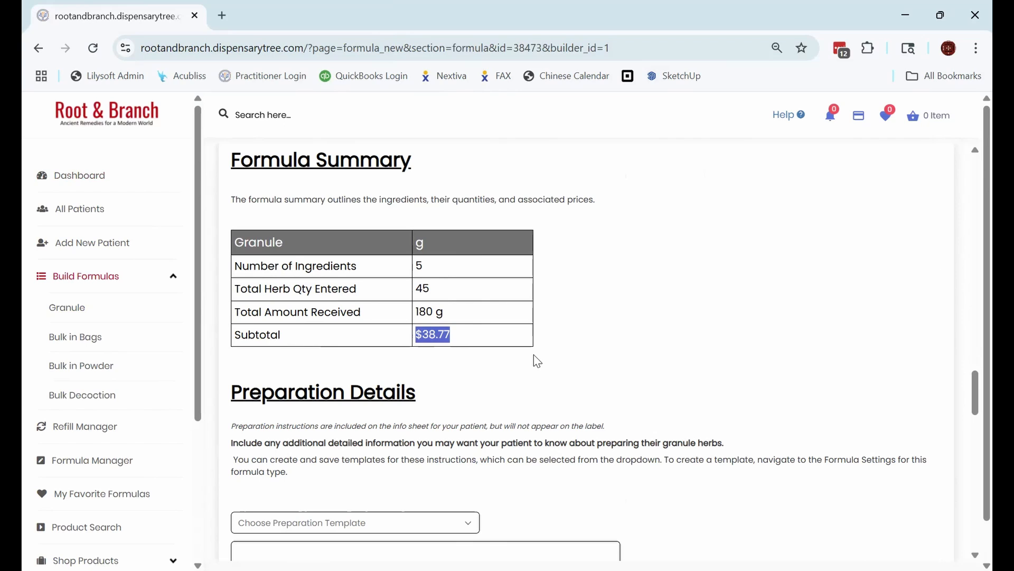
click(565, 341)
- Examine the preparation details section and the Granule Spoon option under the add-on services and products
scroll(602, 288, down, 3)
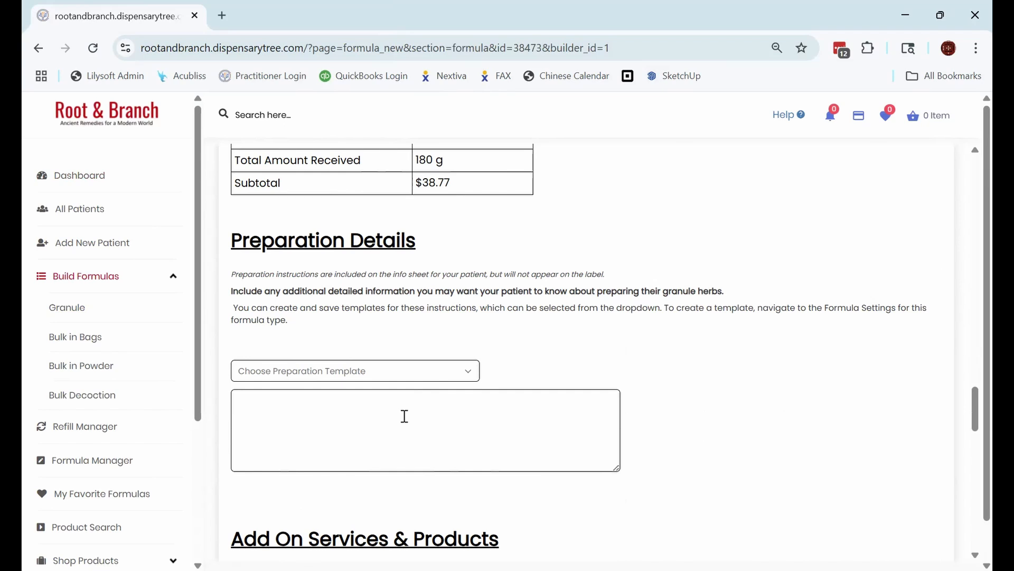
click(376, 414)
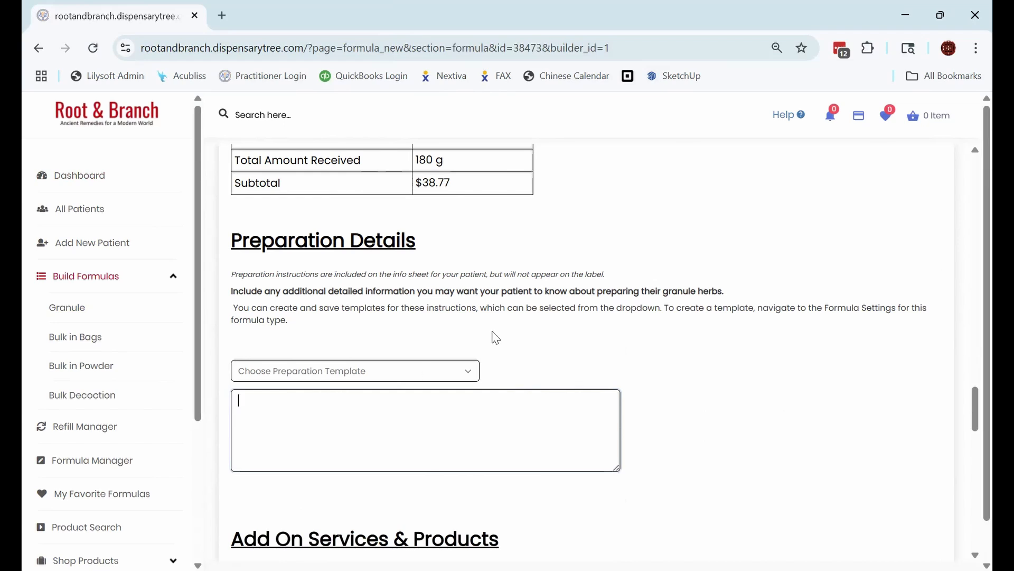
scroll(495, 337, down, 1)
scroll(496, 337, down, 6)
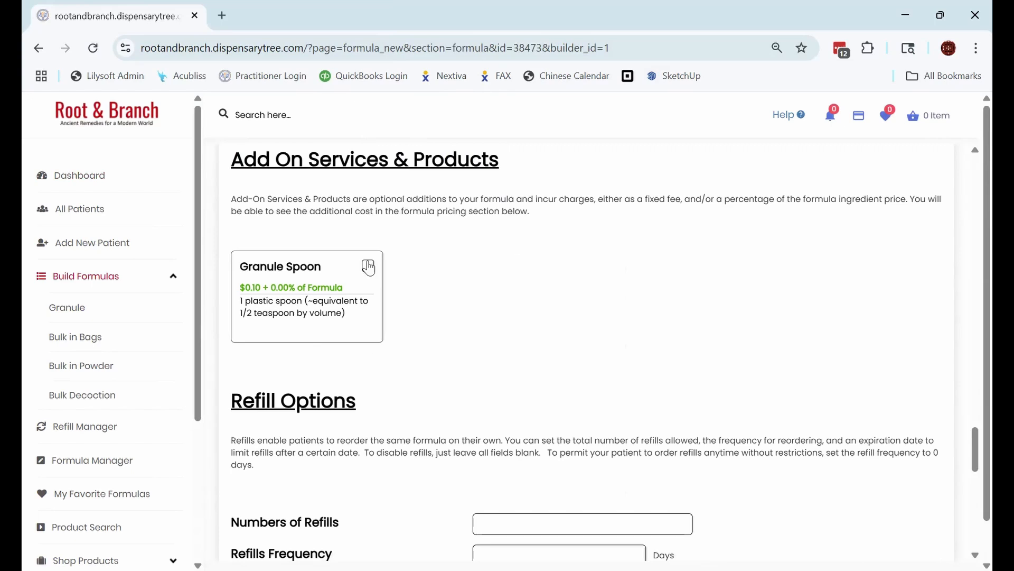
- In the refill options, allow 3 refills with a refill frequency of 0 days
scroll(611, 357, down, 5)
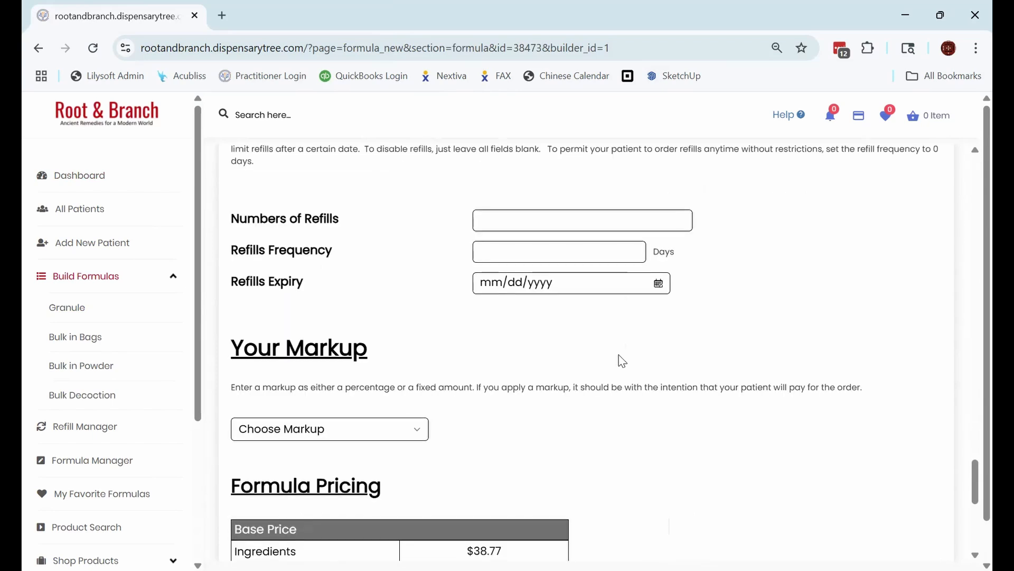
scroll(332, 239, up, 1)
click(490, 288)
text(3)
click(502, 326)
text(0)
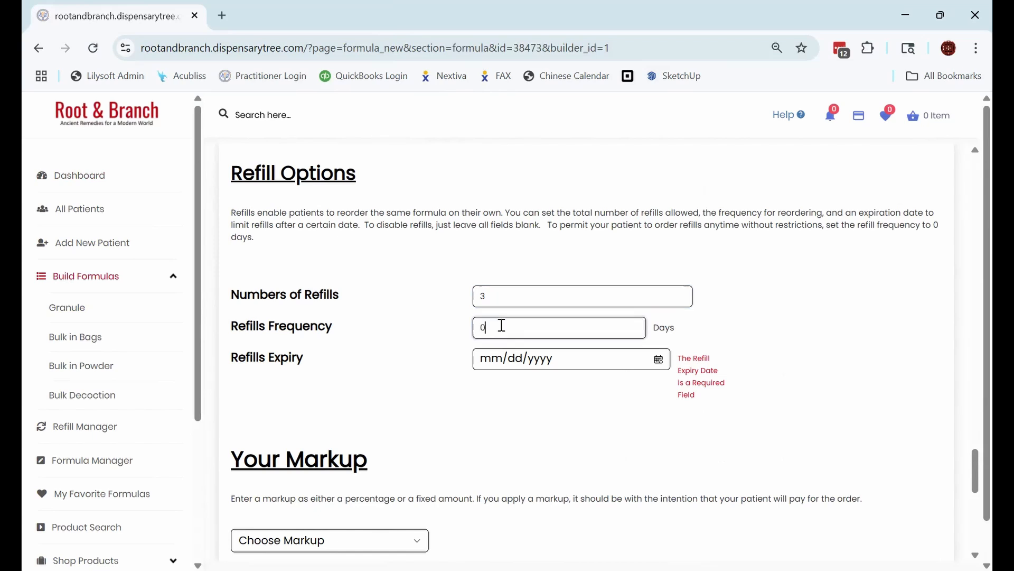
- Set the refills expiry date to 11/30/2025
click(659, 360)
click(618, 385)
click(618, 385)
click(618, 385)
click(618, 385)
click(618, 385)
click(492, 516)
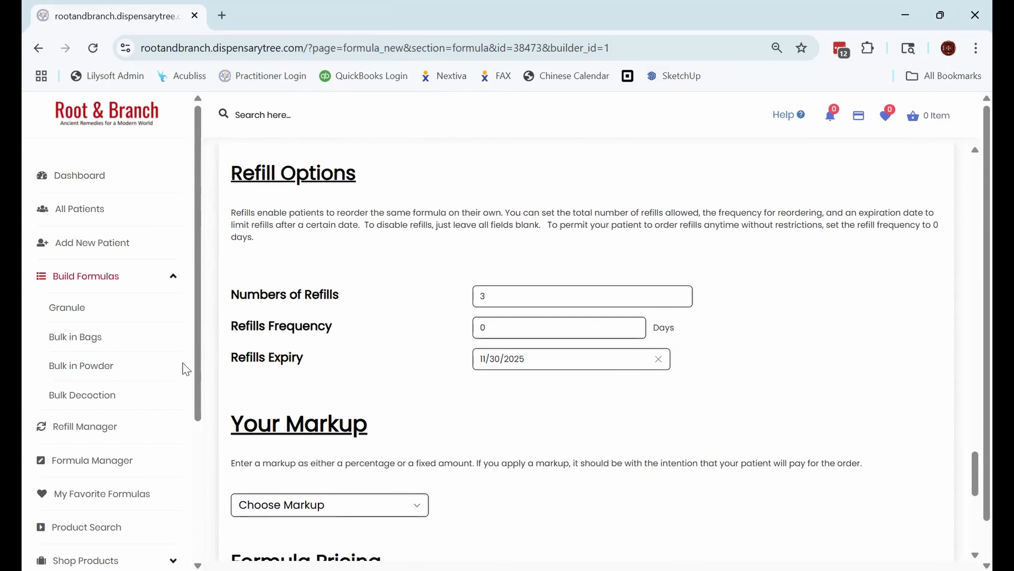
scroll(81, 364, down, 1)
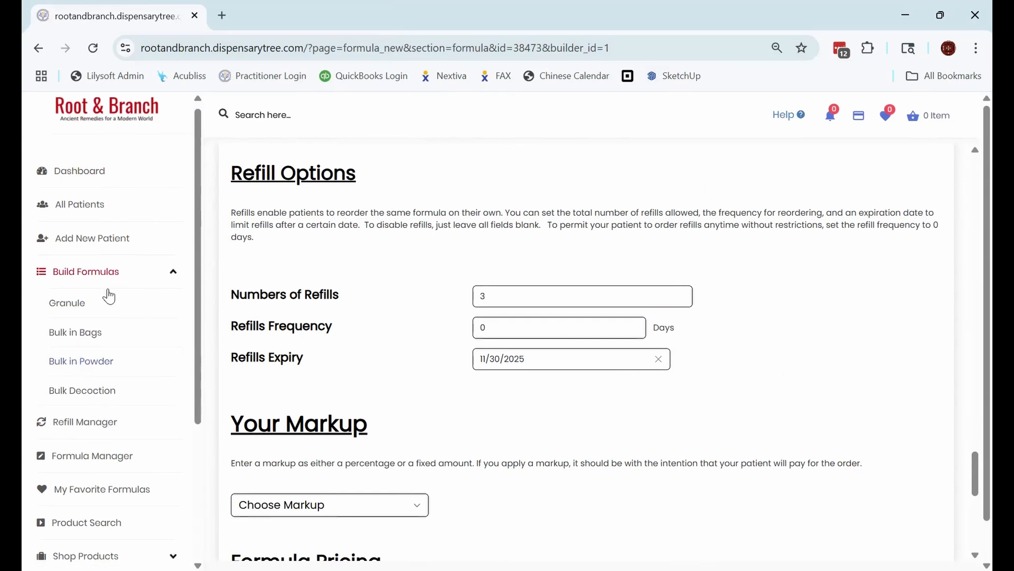
scroll(109, 297, down, 7)
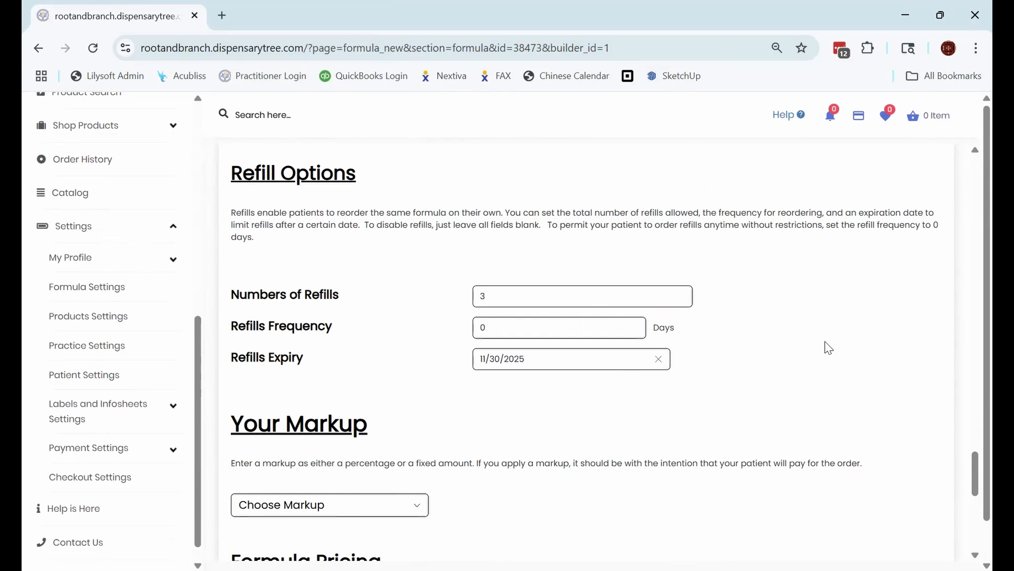
- Change the refills frequency to 5 days
click(503, 296)
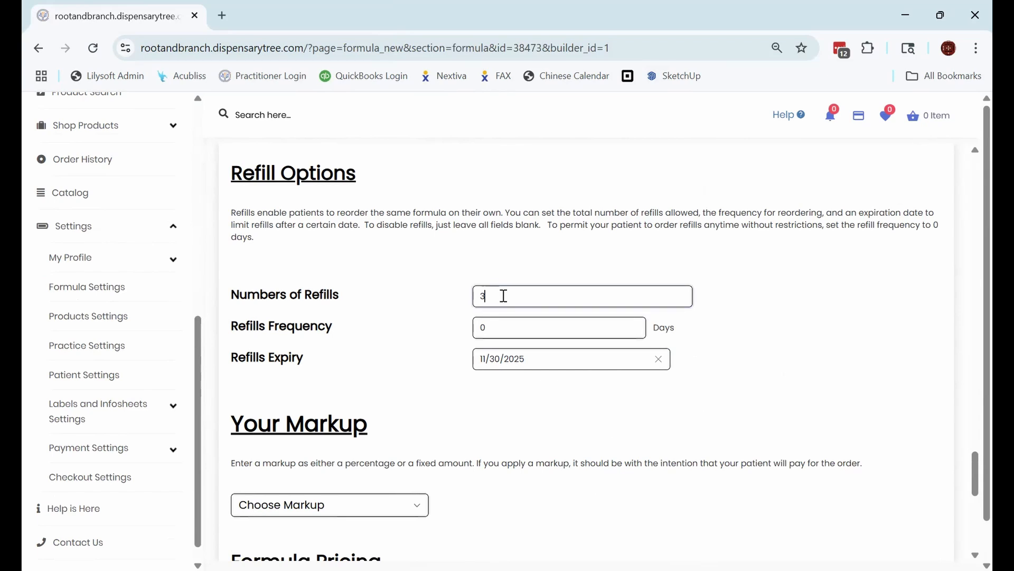
click(510, 330)
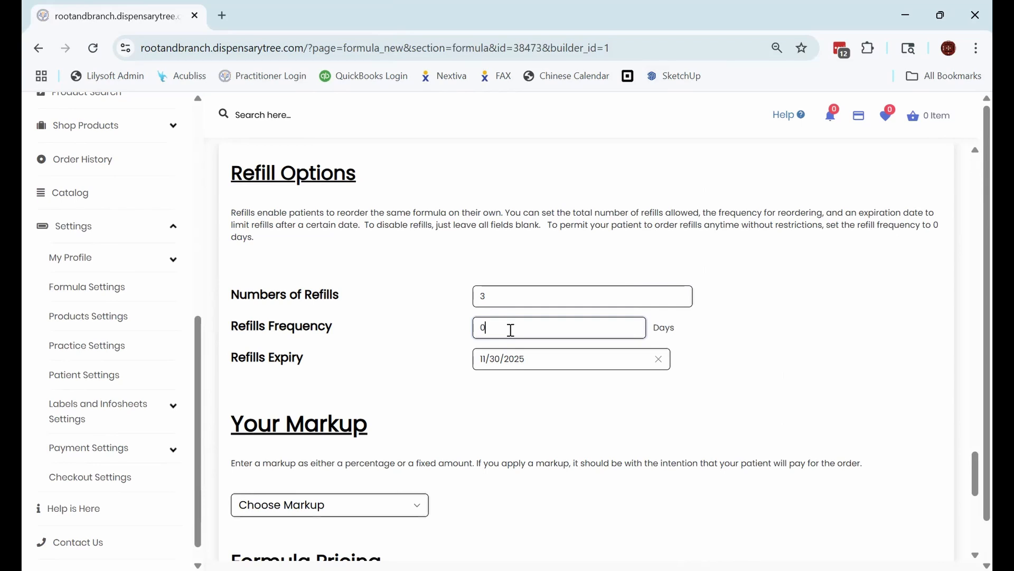
double_click(476, 331)
text(5)
click(788, 351)
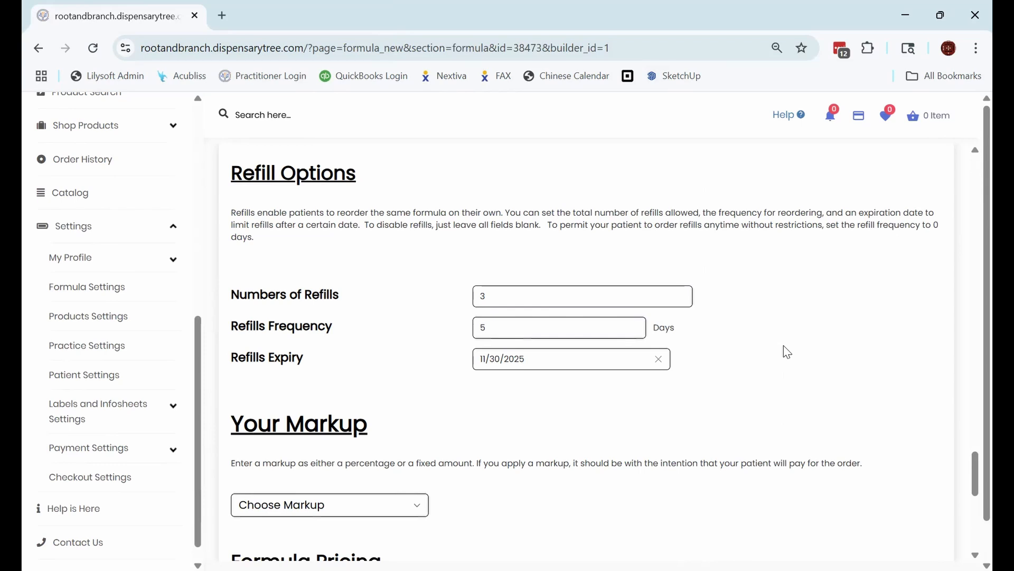
- Set the refills frequency back to 0 days
double_click(483, 326)
text(0)
click(444, 326)
click(485, 328)
click(749, 366)
- Apply a fixed amount markup of $4 to the formula
scroll(748, 366, down, 3)
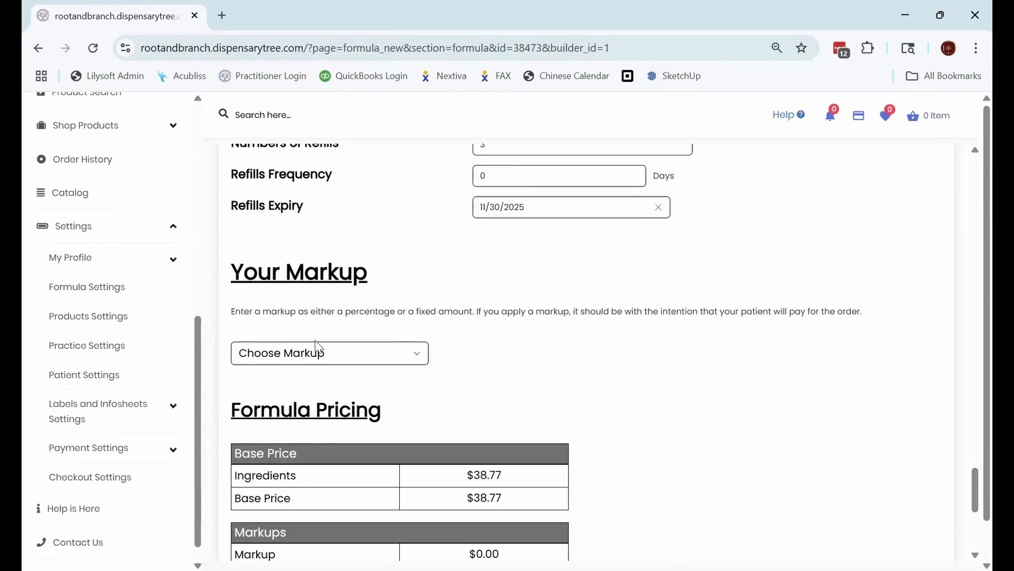
click(338, 361)
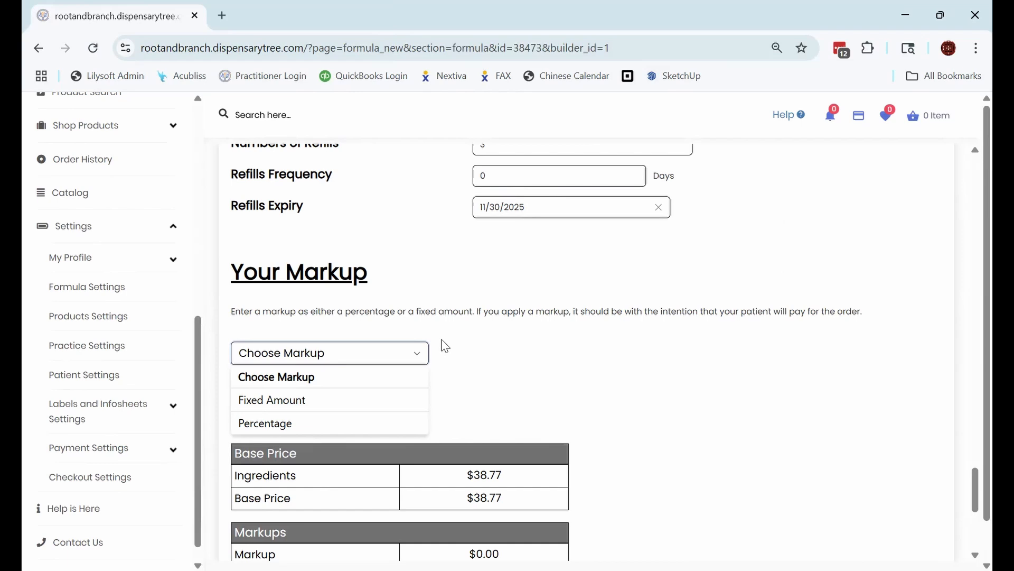
click(297, 407)
click(486, 357)
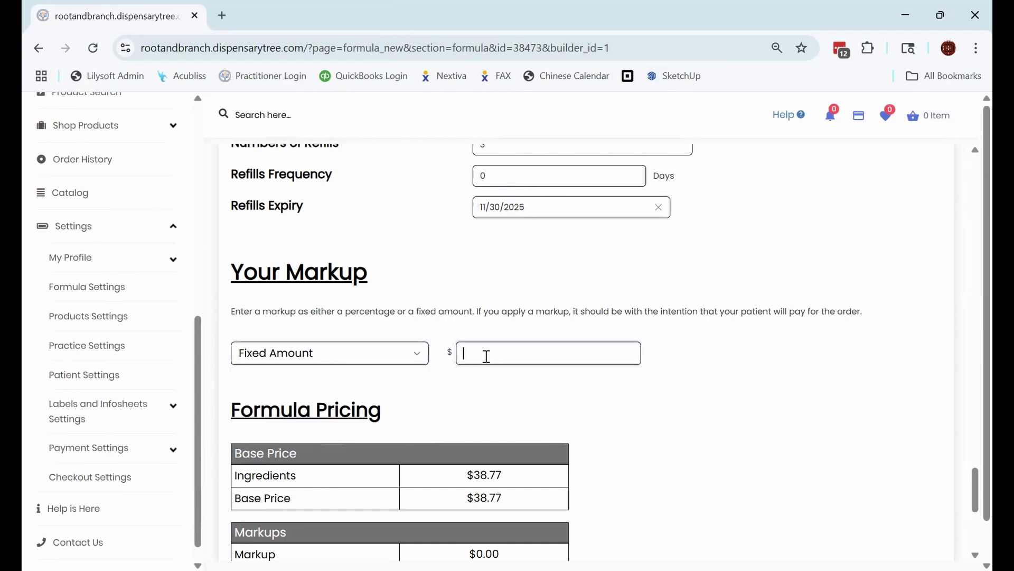
text(4)
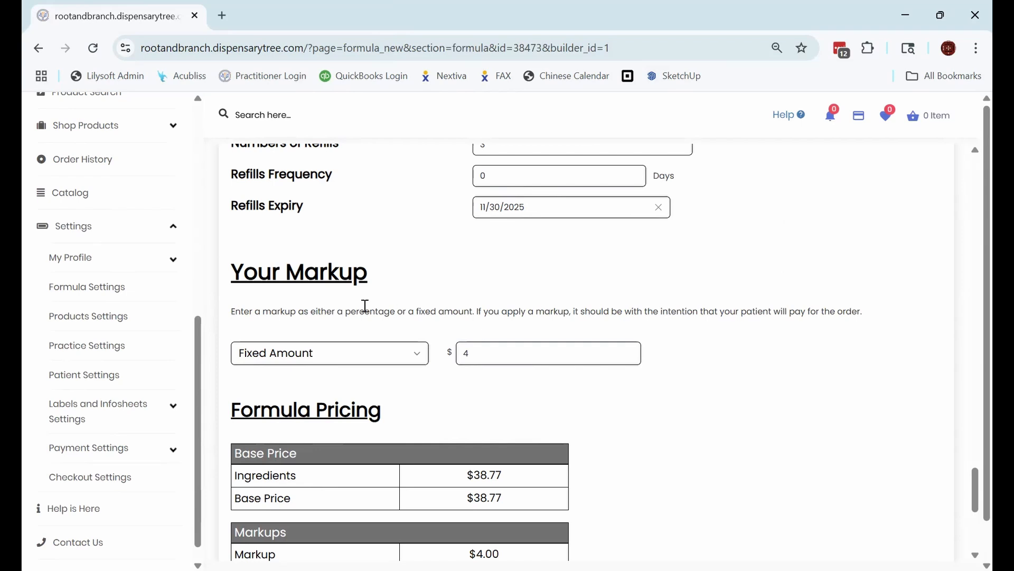
- Check the total formula price with the fixed amount markup applied
scroll(365, 306, down, 4)
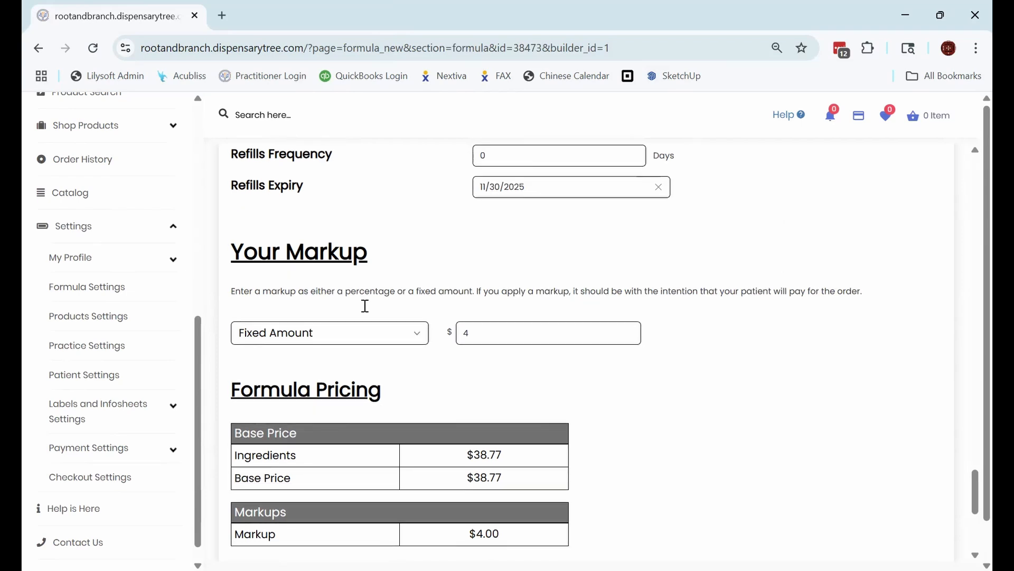
drag(516, 361, 303, 359)
click(613, 335)
- Change the markup type to Percentage and set it to 15%
scroll(613, 336, up, 3)
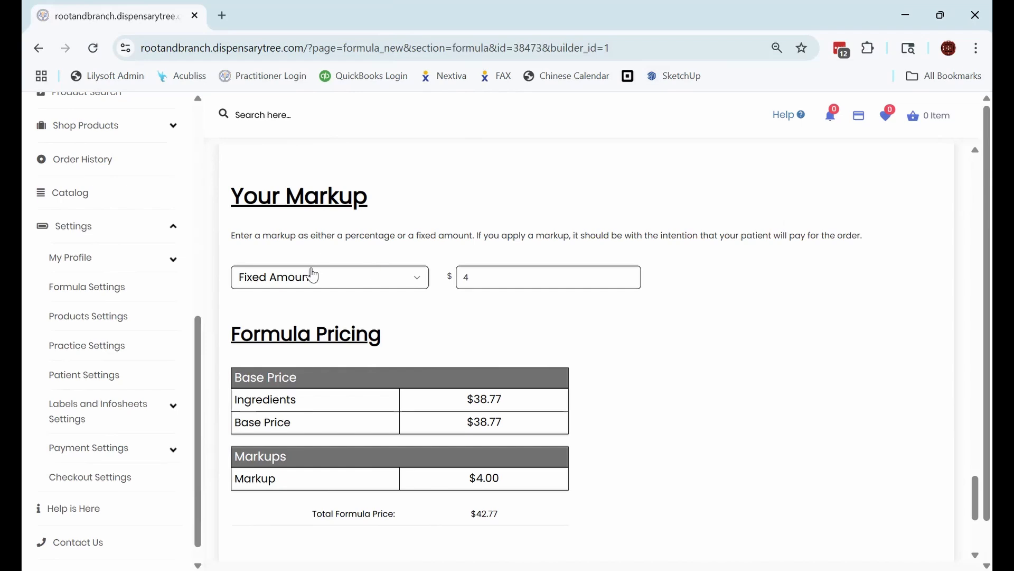
click(392, 276)
click(336, 349)
click(481, 281)
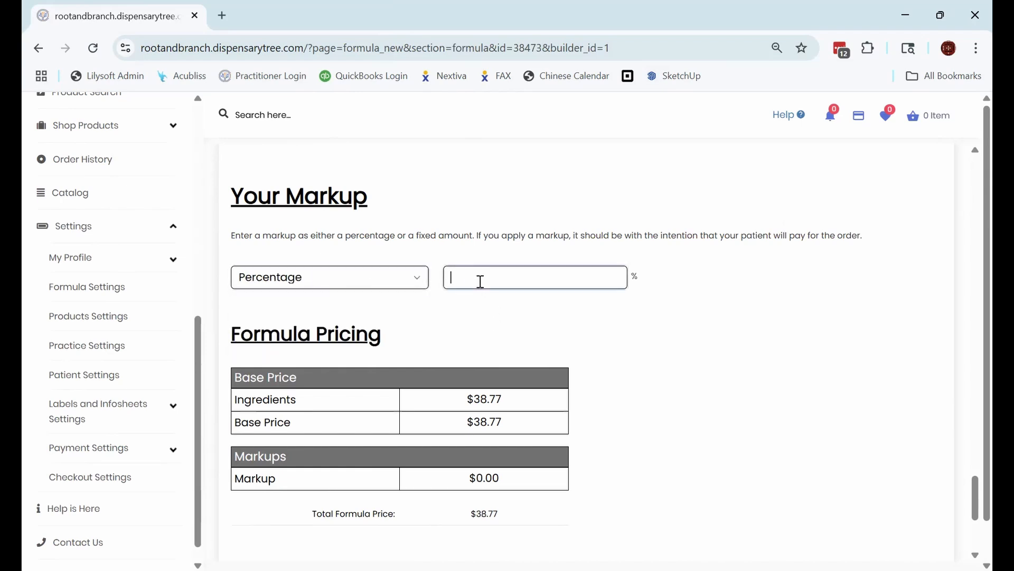
text(15)
click(475, 324)
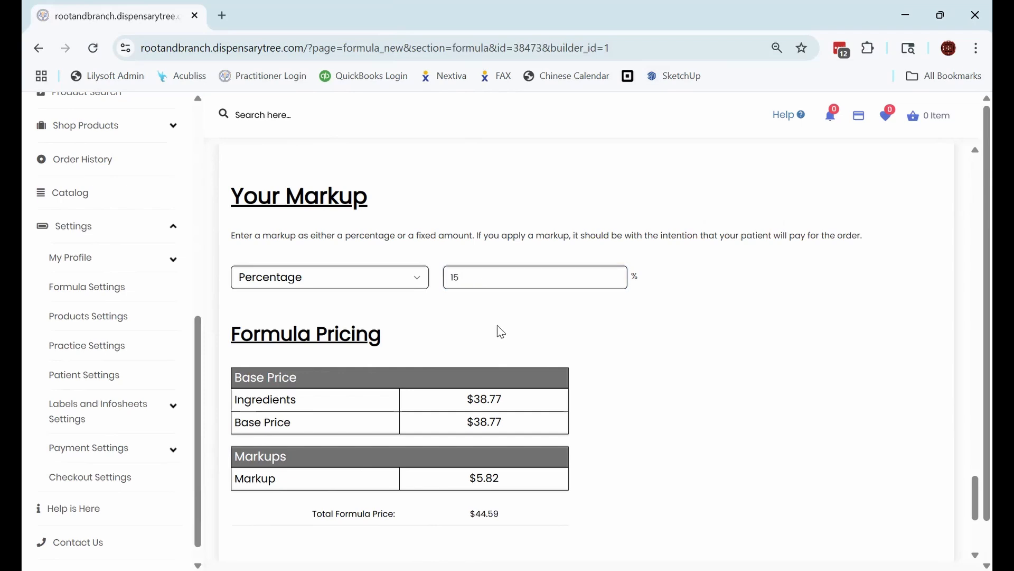
- Review the ingredients price, markup and total formula price in the formula pricing, and look over the dispensary instructions section
scroll(511, 331, down, 2)
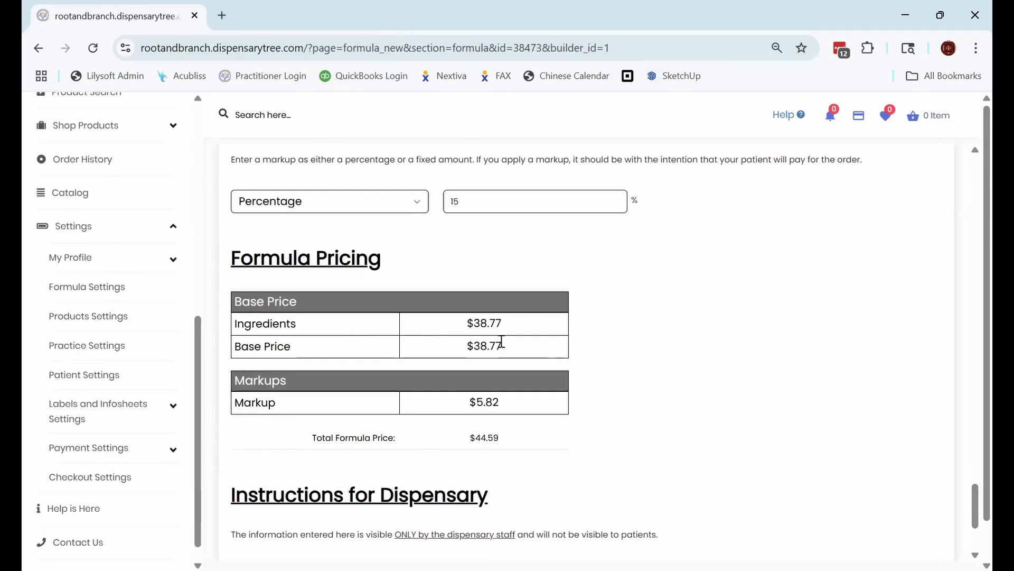
triple_click(464, 332)
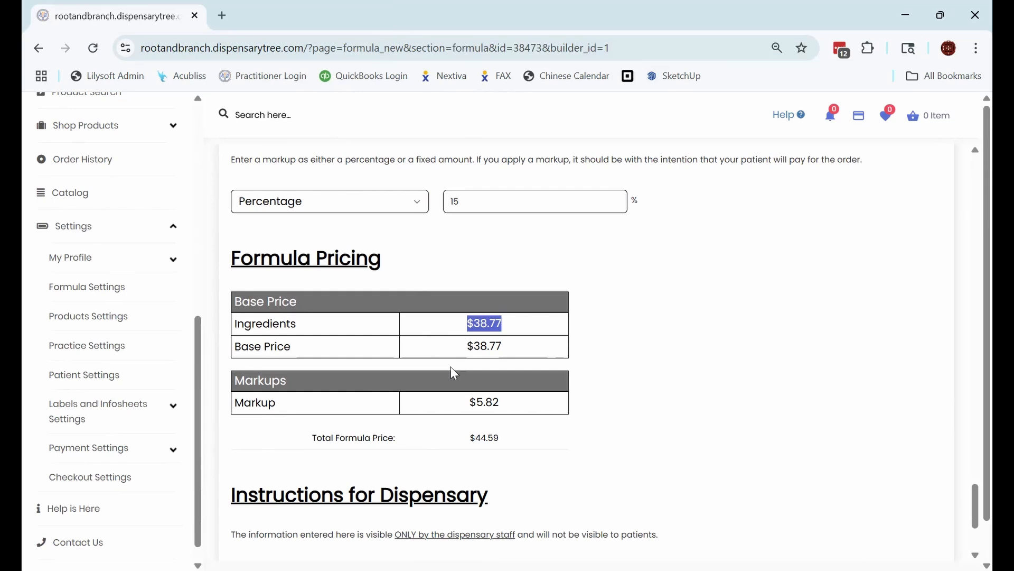
triple_click(497, 401)
drag(514, 437, 288, 428)
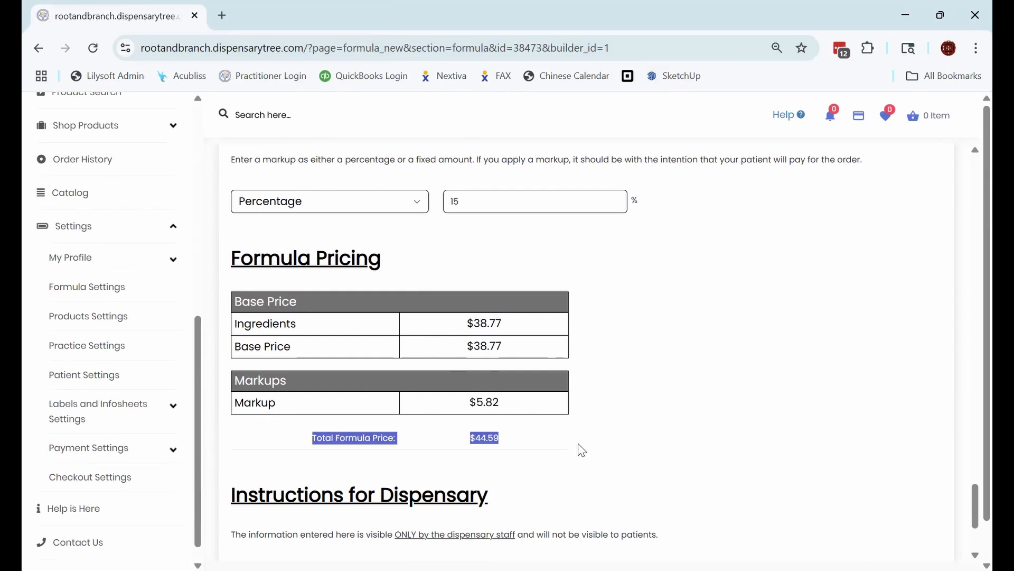
drag(519, 448, 301, 425)
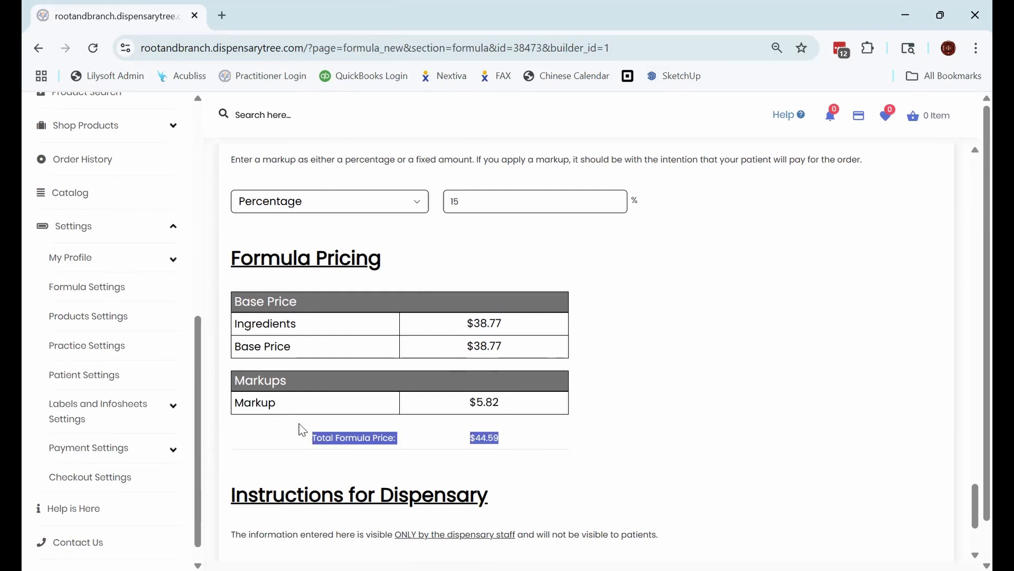
click(645, 404)
scroll(645, 404, down, 3)
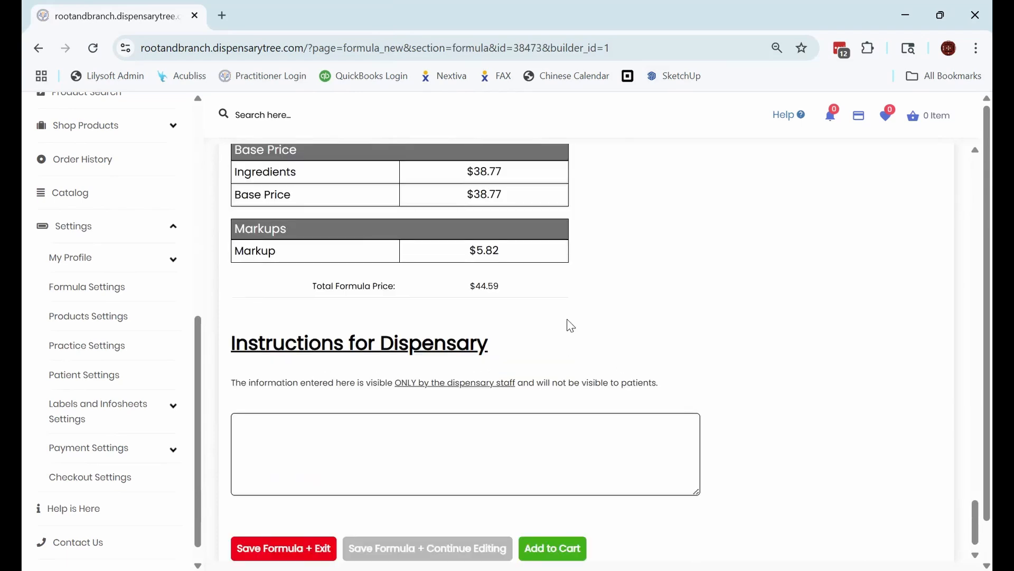
scroll(570, 325, up, 3)
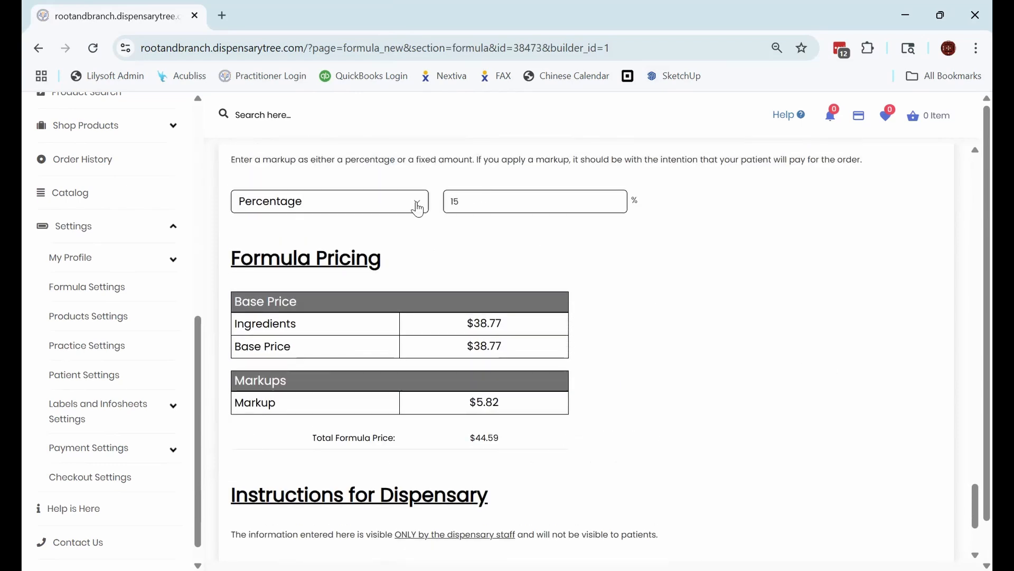
- Change the formula's markup type back to Fixed Amount and set it to $4
click(396, 204)
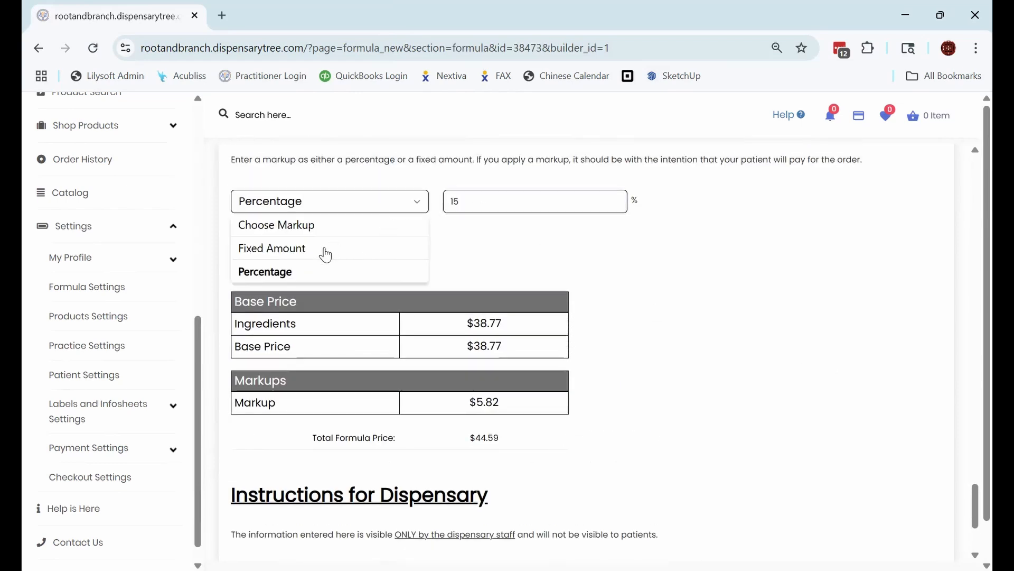
click(324, 249)
click(480, 201)
text(4)
click(669, 246)
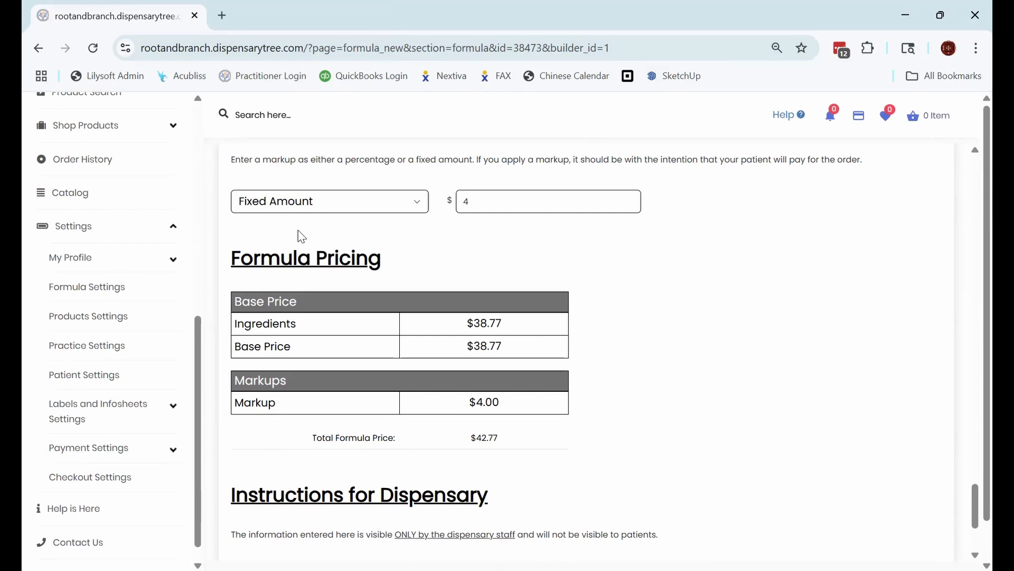
- Add the granule formula to the cart without any dispensary instructions and look over the cart's price breakdown
scroll(301, 237, down, 4)
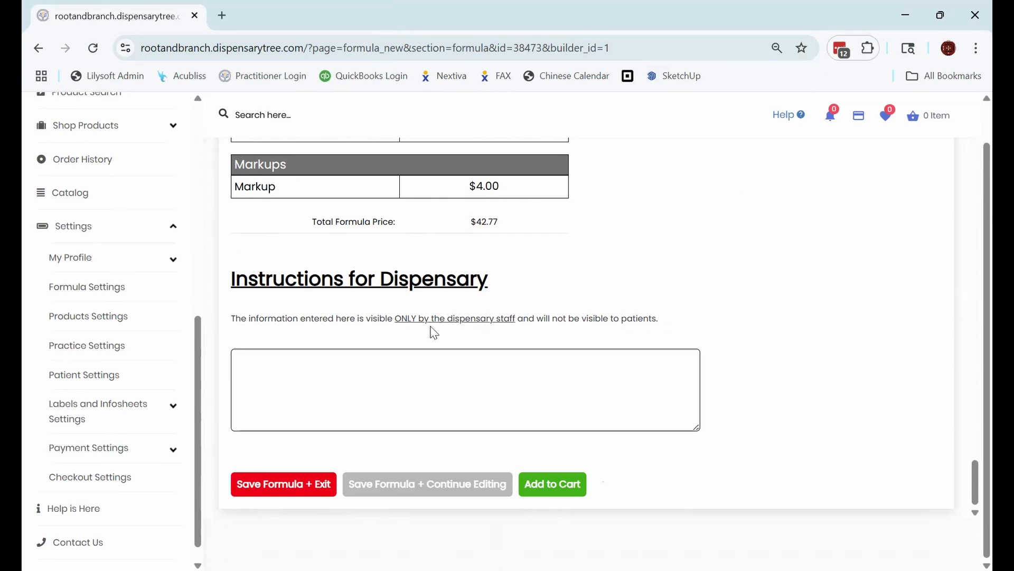
click(363, 376)
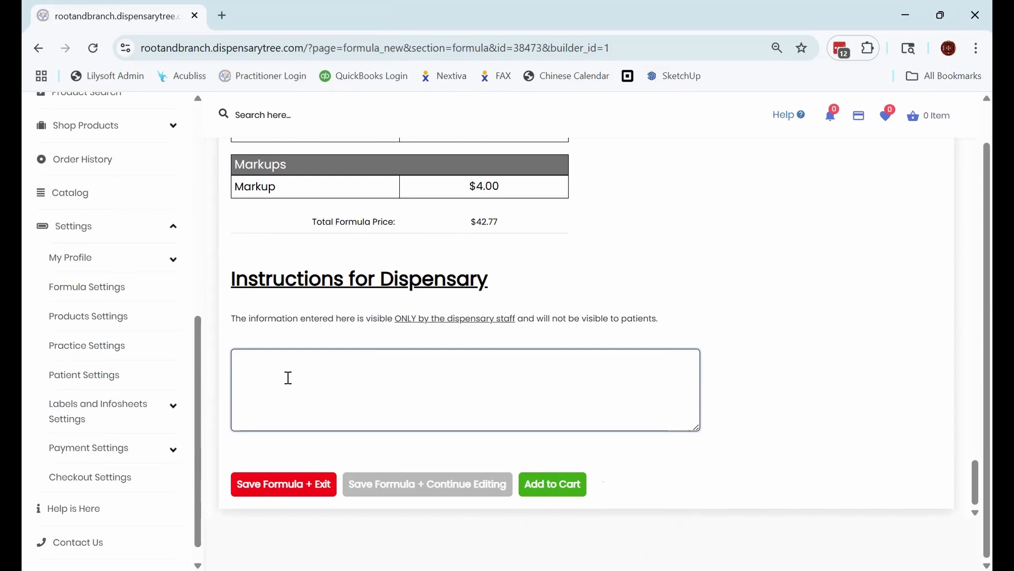
scroll(315, 413, up, 1)
scroll(316, 454, down, 1)
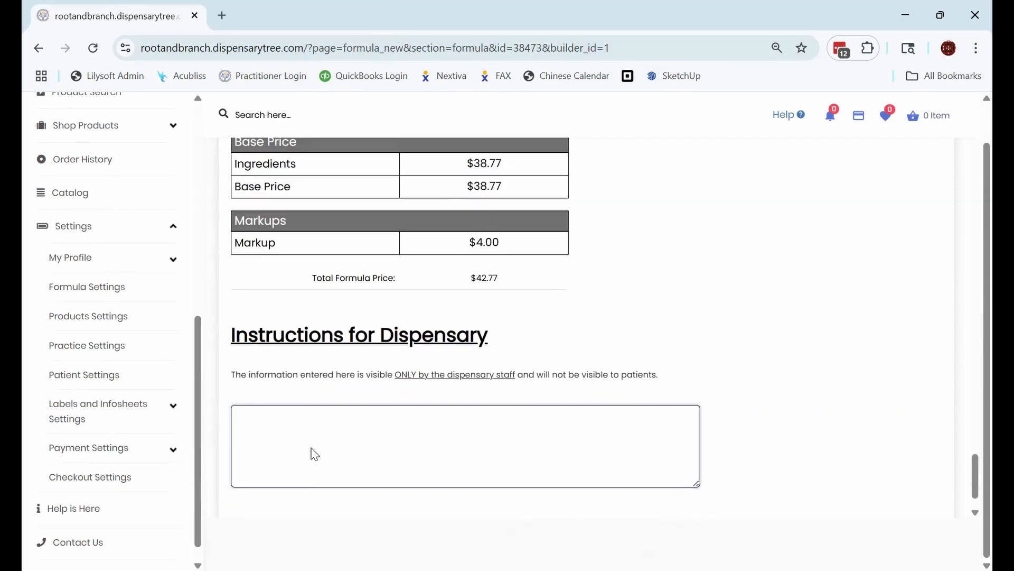
scroll(336, 410, up, 4)
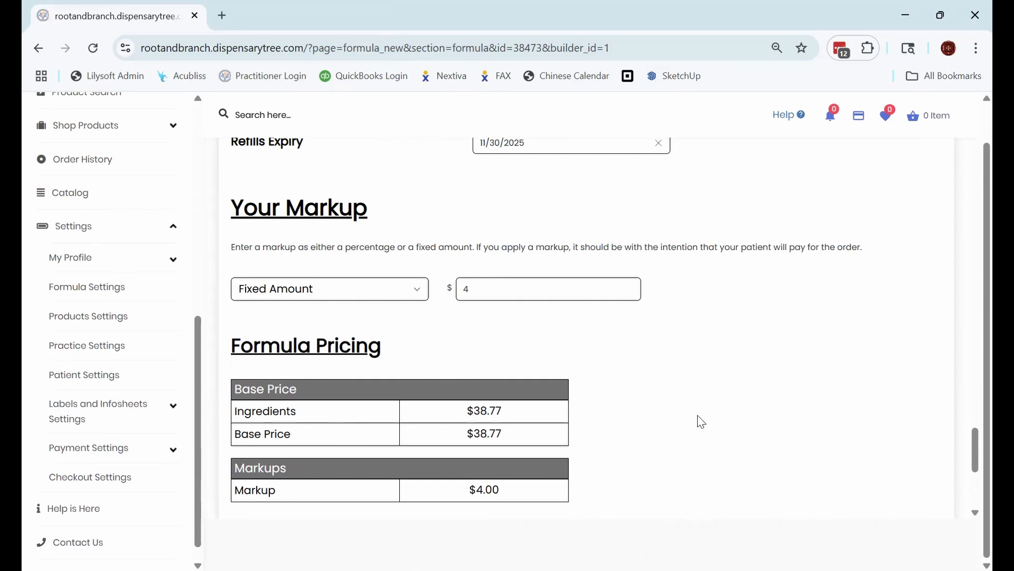
scroll(700, 421, down, 5)
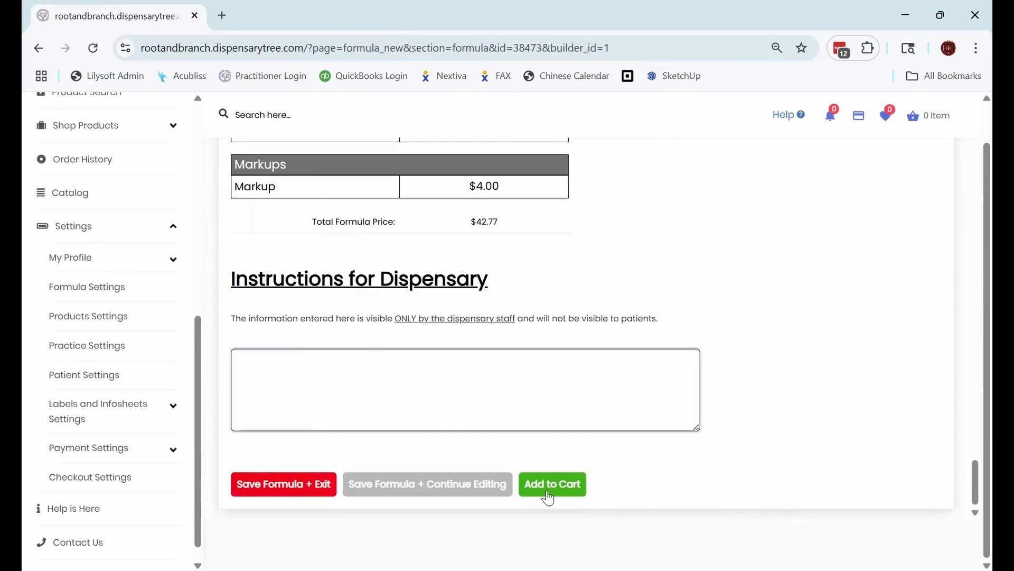
click(547, 490)
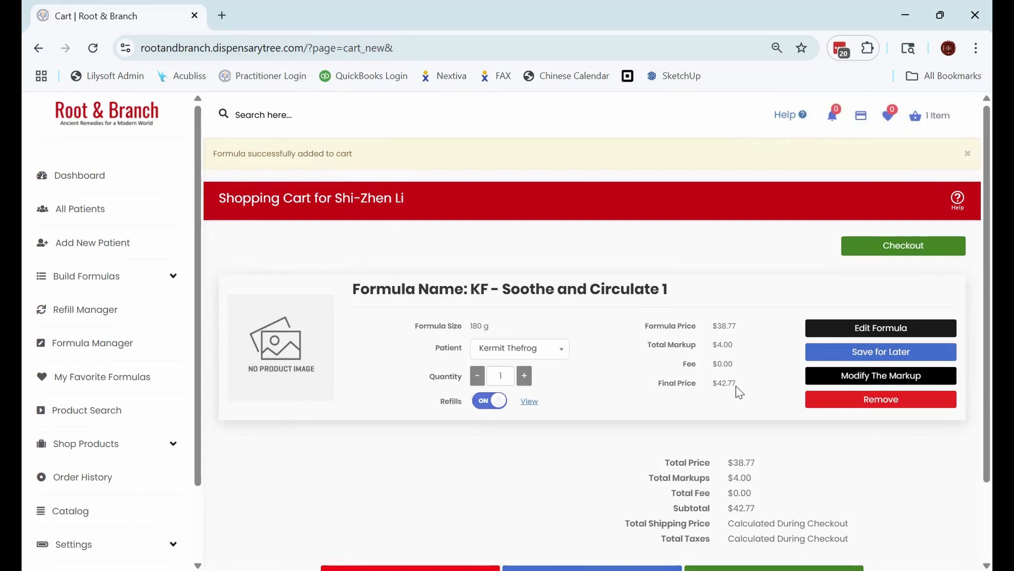
scroll(698, 370, down, 2)
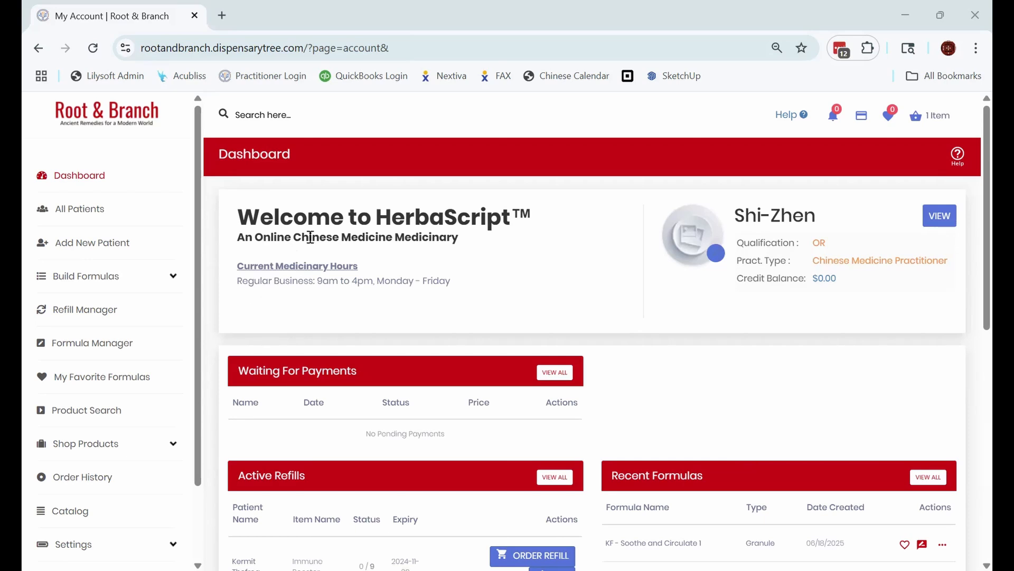
- Start building a new Bulk in Bags formula
click(125, 278)
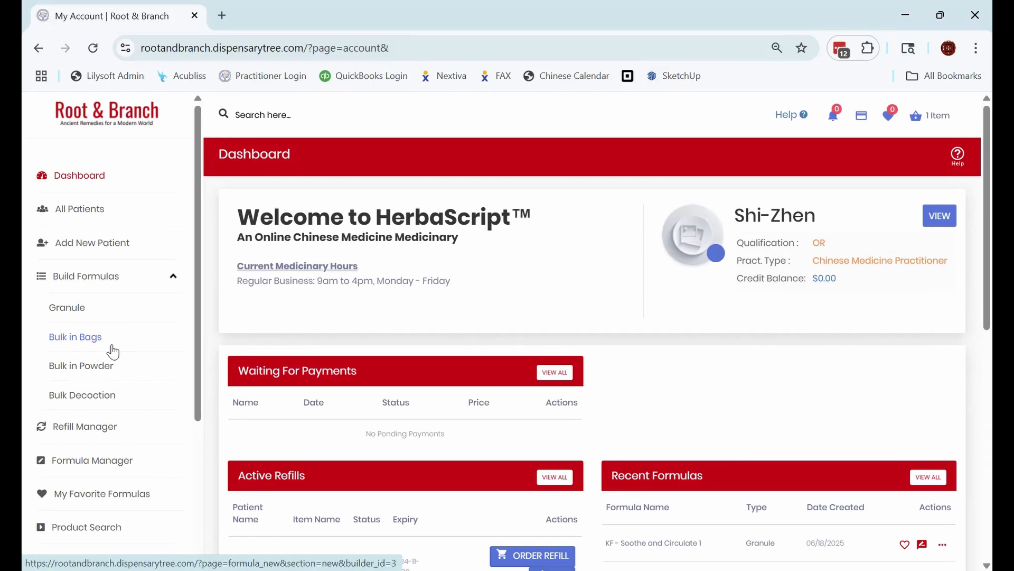
click(83, 346)
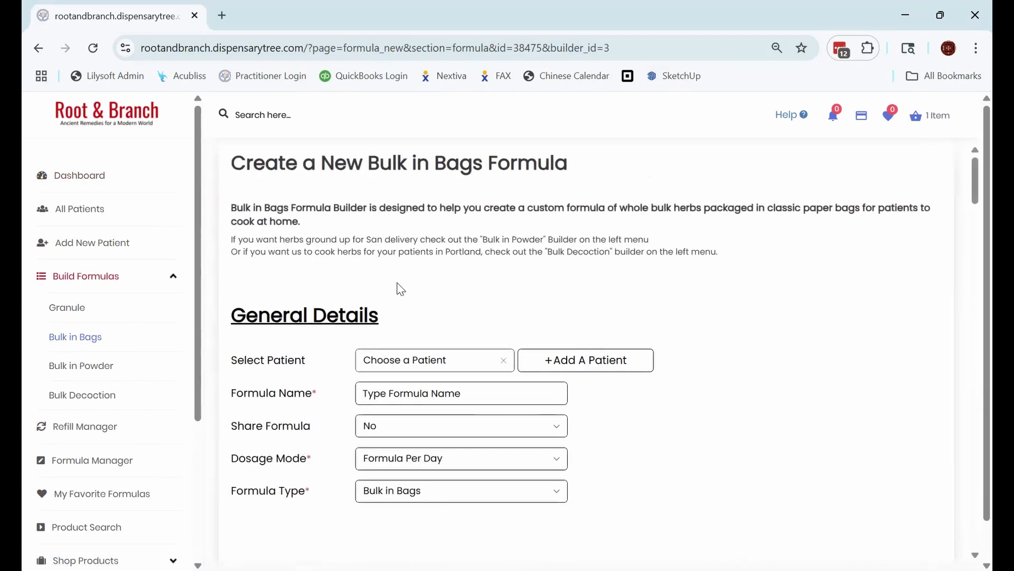
- Try the Formula Per Bag dosage mode and return the setting to Formula Per Day
scroll(422, 288, down, 1)
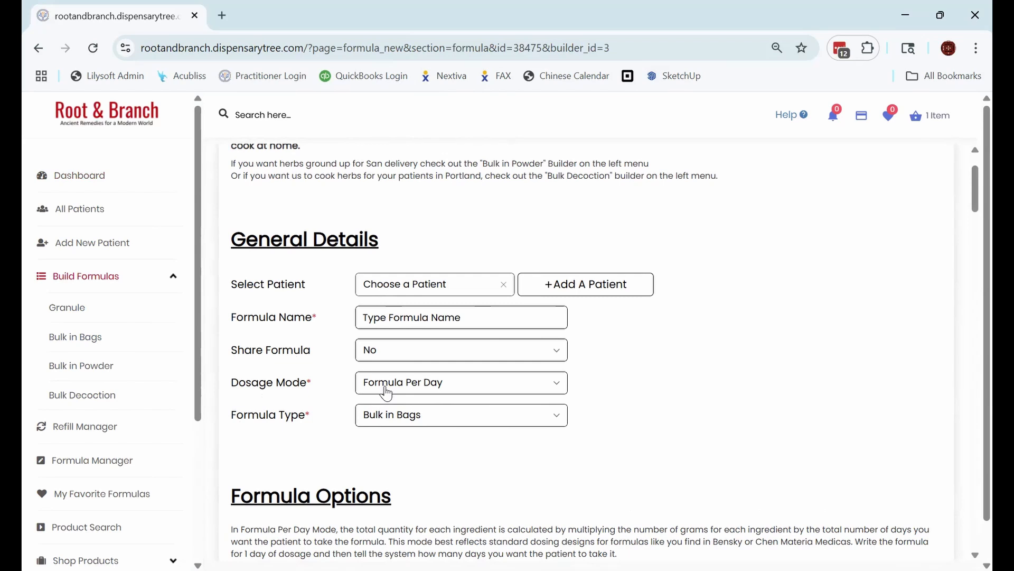
click(446, 393)
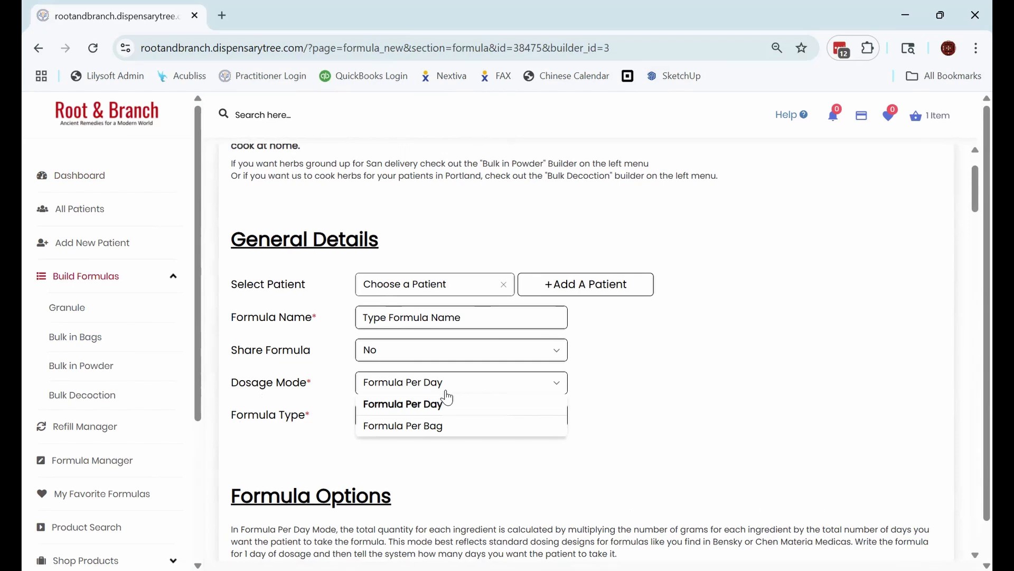
click(426, 431)
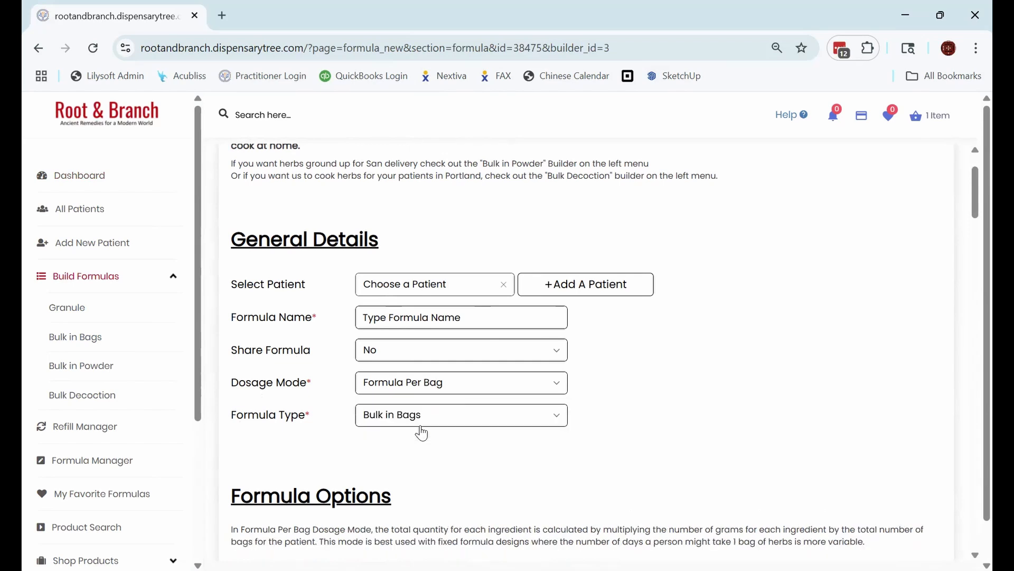
click(429, 391)
click(423, 405)
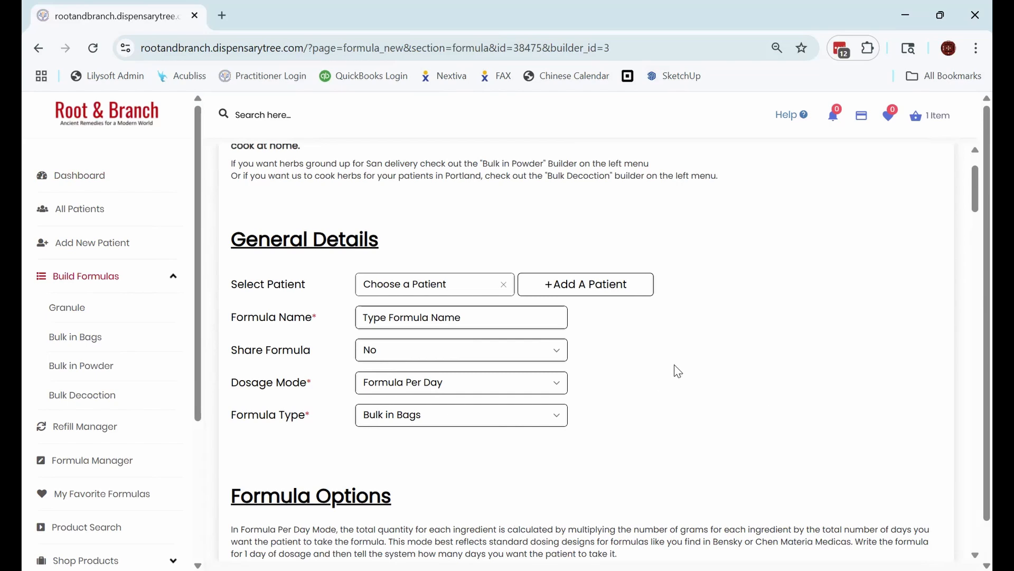
- Try 12 as the number of days of the formula in the formula options
scroll(454, 370, down, 6)
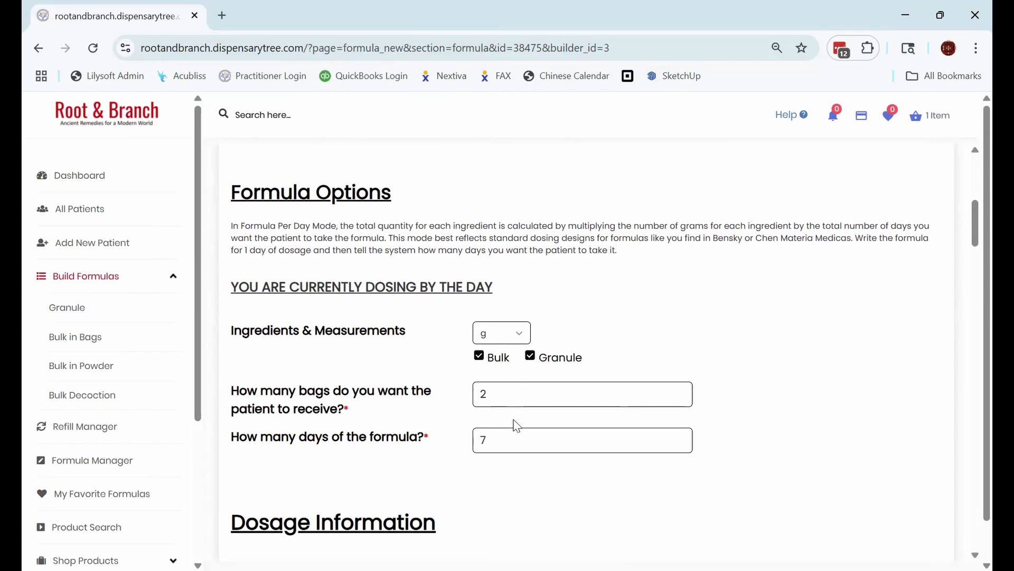
drag(231, 286, 503, 294)
click(544, 291)
double_click(478, 444)
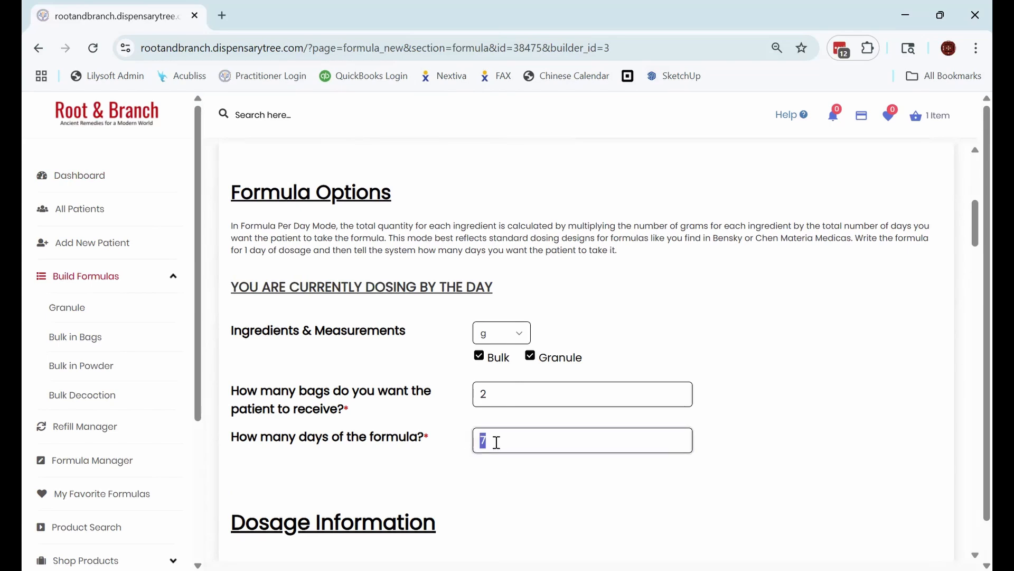
text(5)
key(ctrl+a)
text(12)
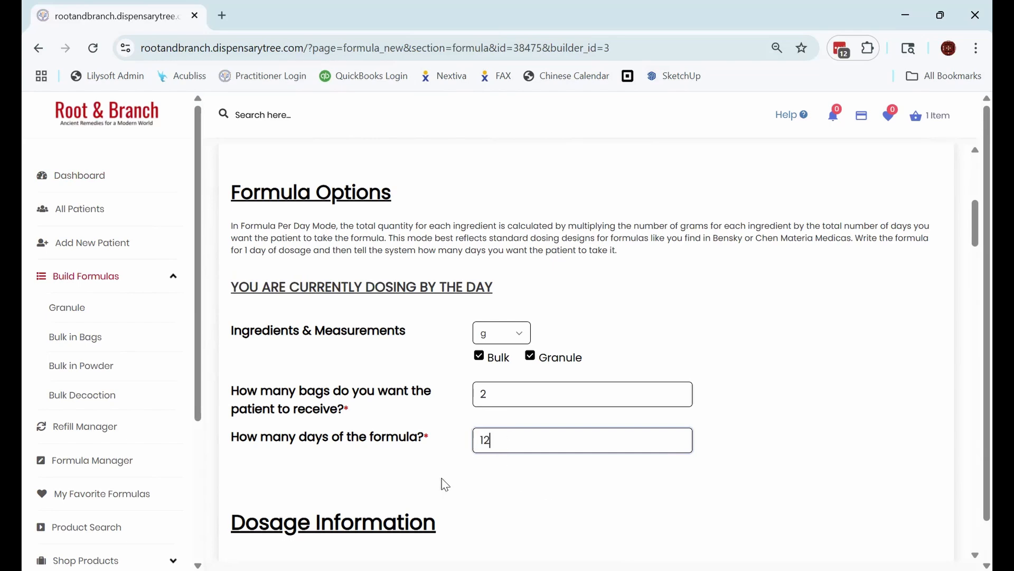
double_click(486, 440)
click(516, 447)
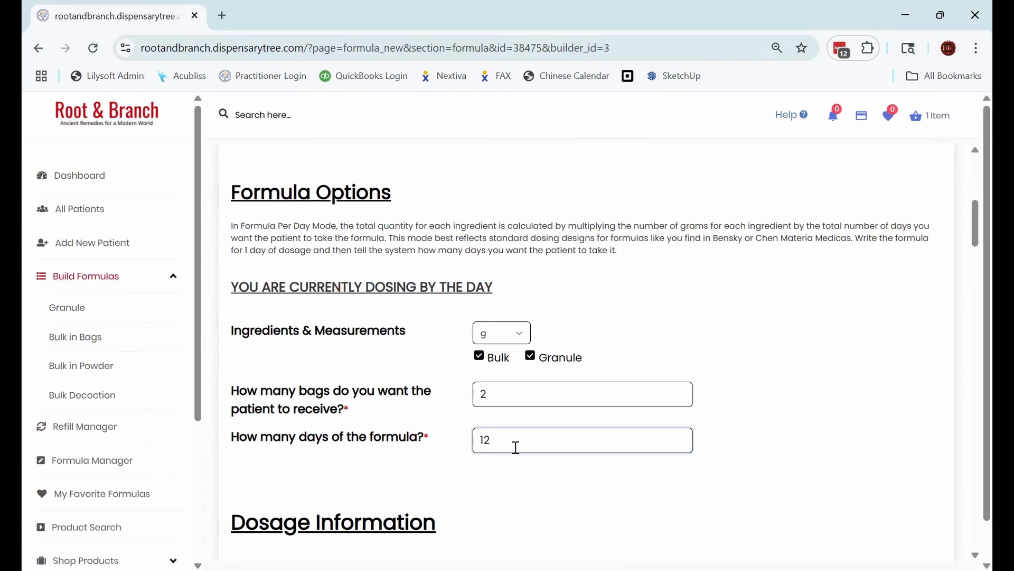
- Set both the number of days of the formula and the number of bags for the patient to 7
key(ctrl+a)
text(7)
key(shift+Tab)
text(7)
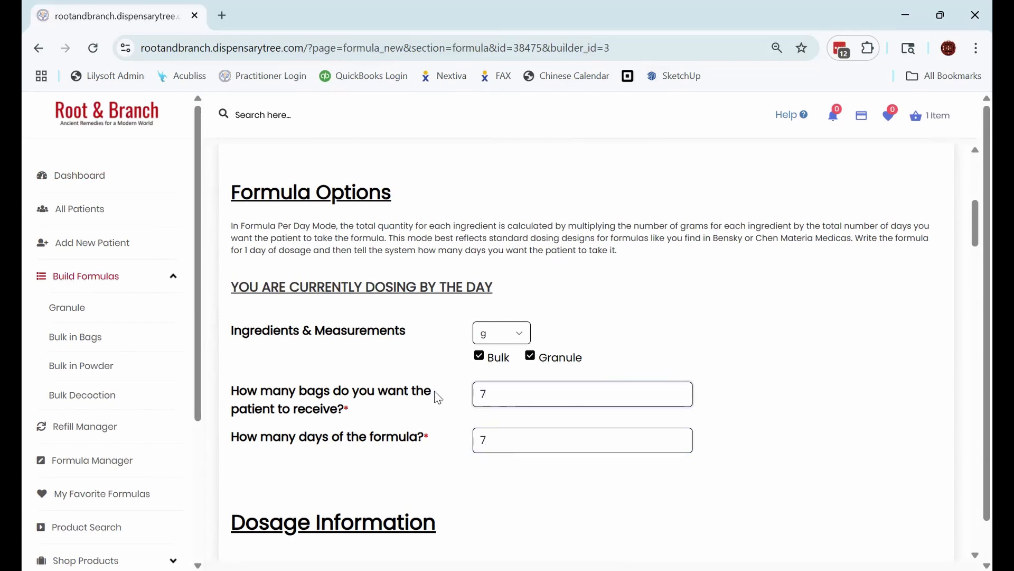
click(759, 424)
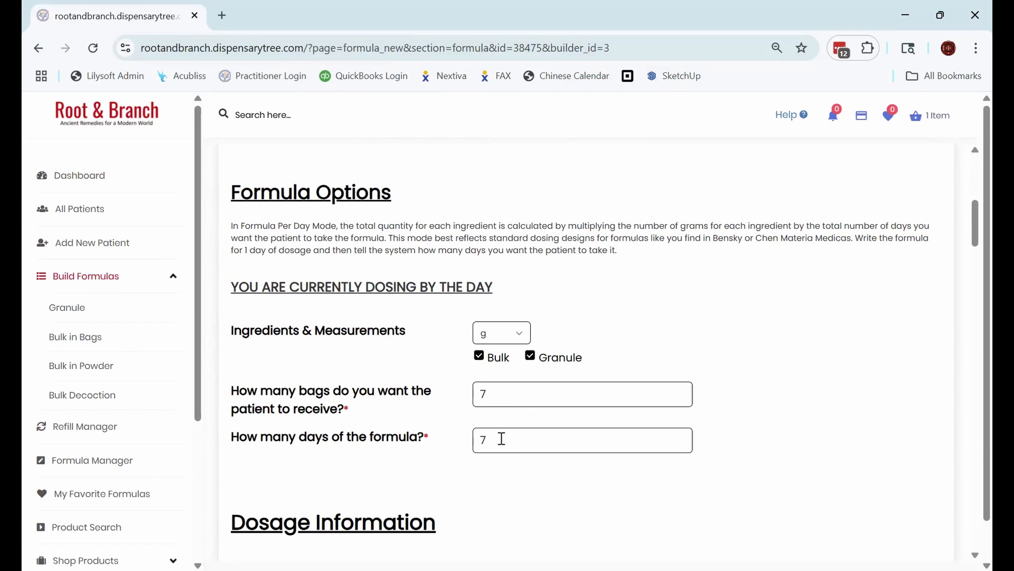
- Set the number of bags the patient receives to 2
double_click(473, 400)
text(2)
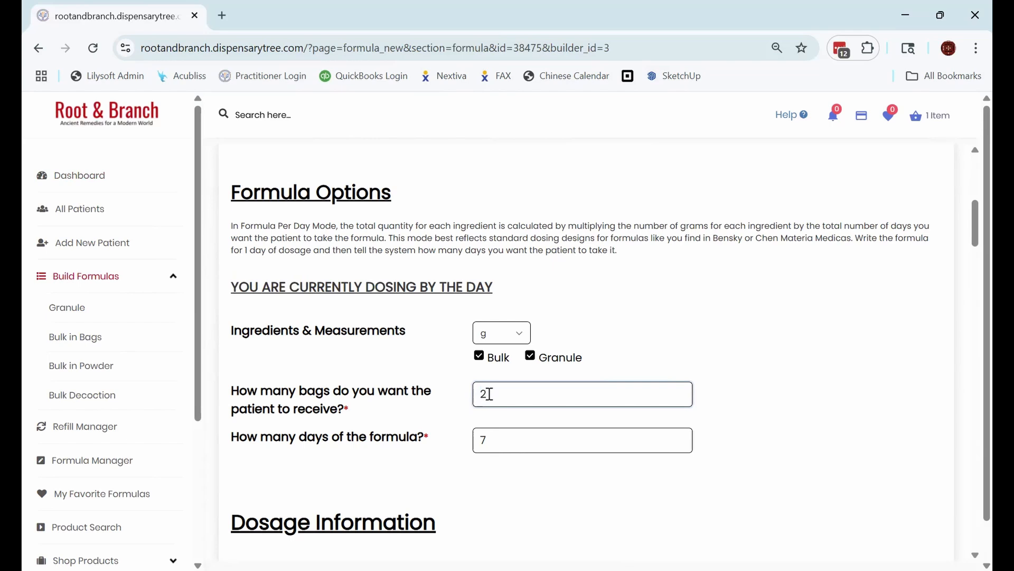
click(749, 406)
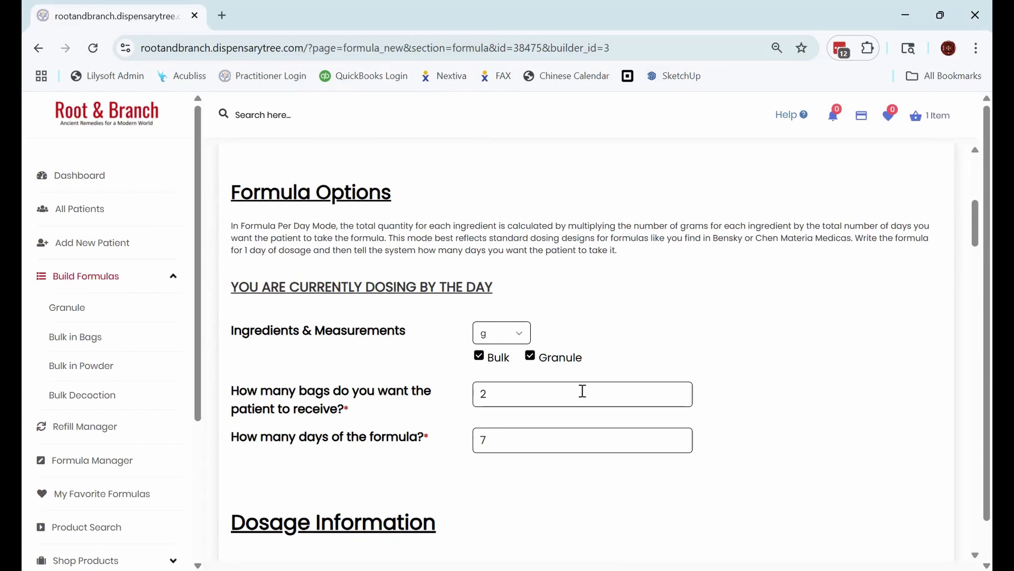
- Try 1 as the number of bags for the patient and return the value to 2
text(1)
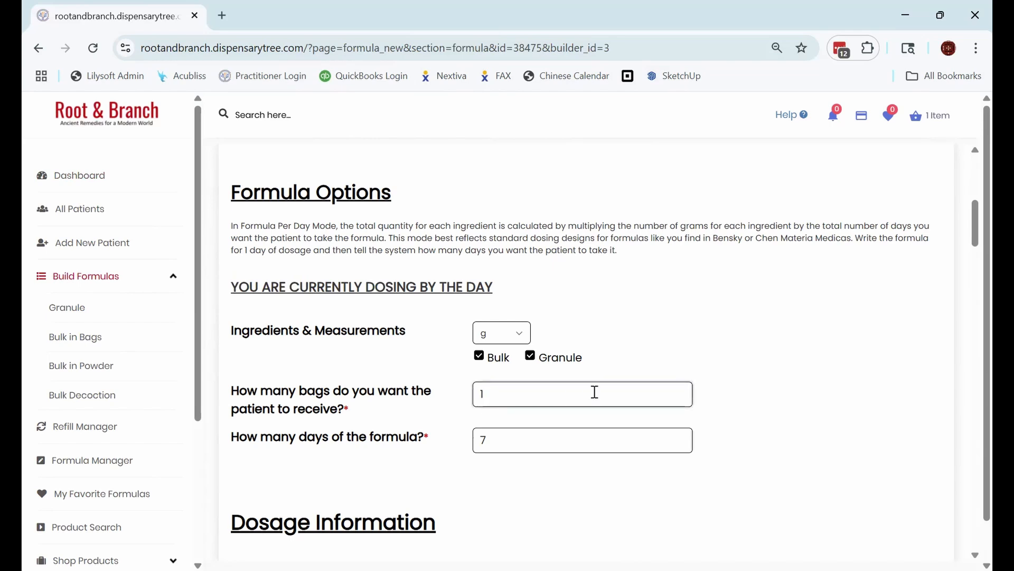
click(751, 394)
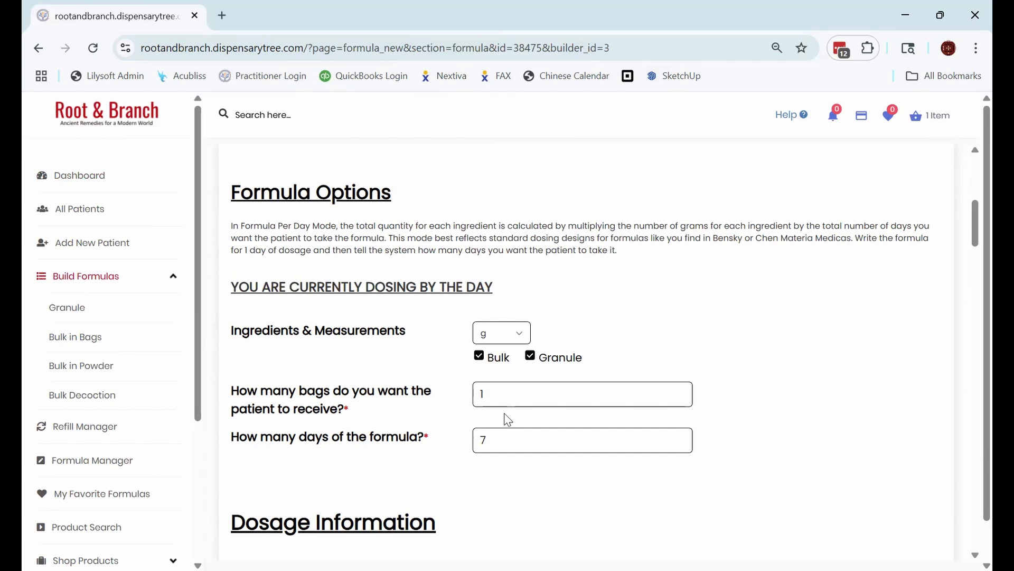
drag(491, 396, 442, 399)
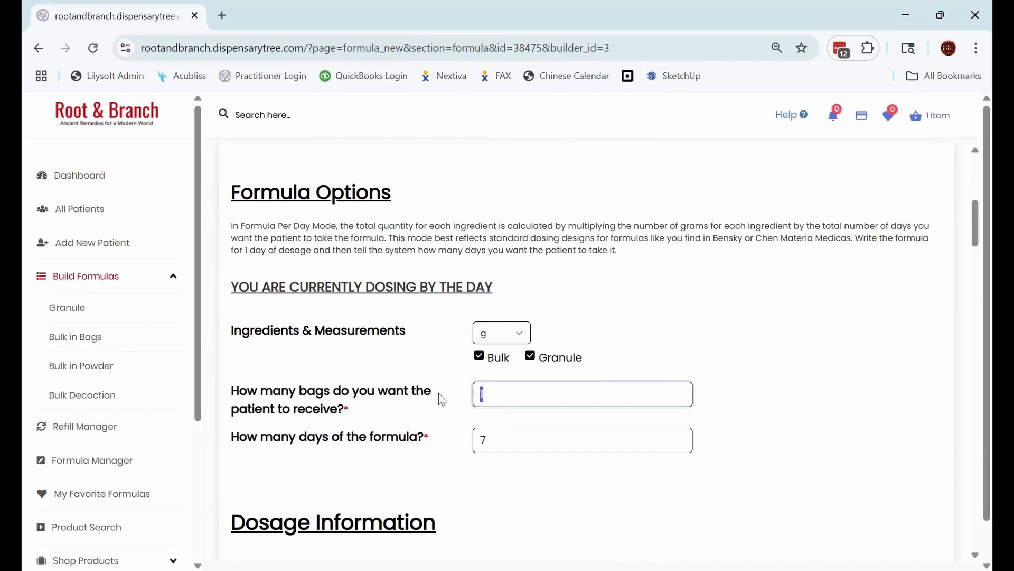
text(2)
click(500, 497)
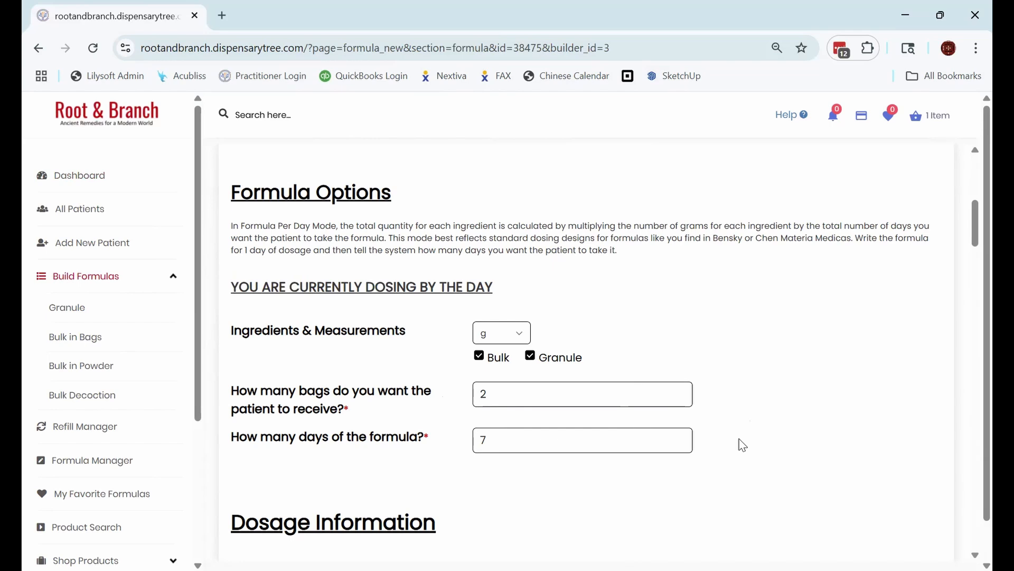
- Replace the default dosage information with the example text "8oz of finished decoction 2 times per day"
scroll(742, 445, down, 5)
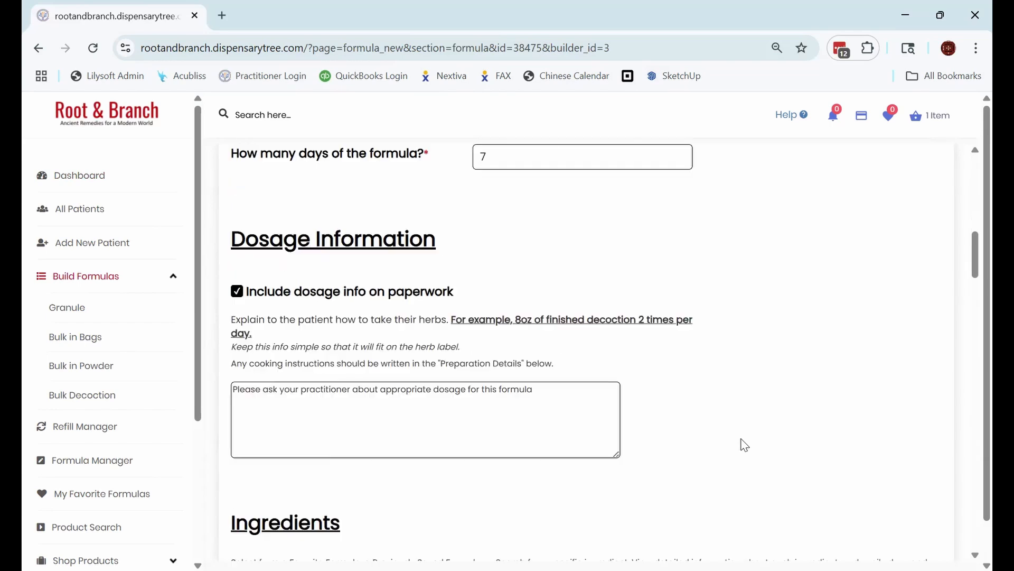
scroll(845, 423, down, 1)
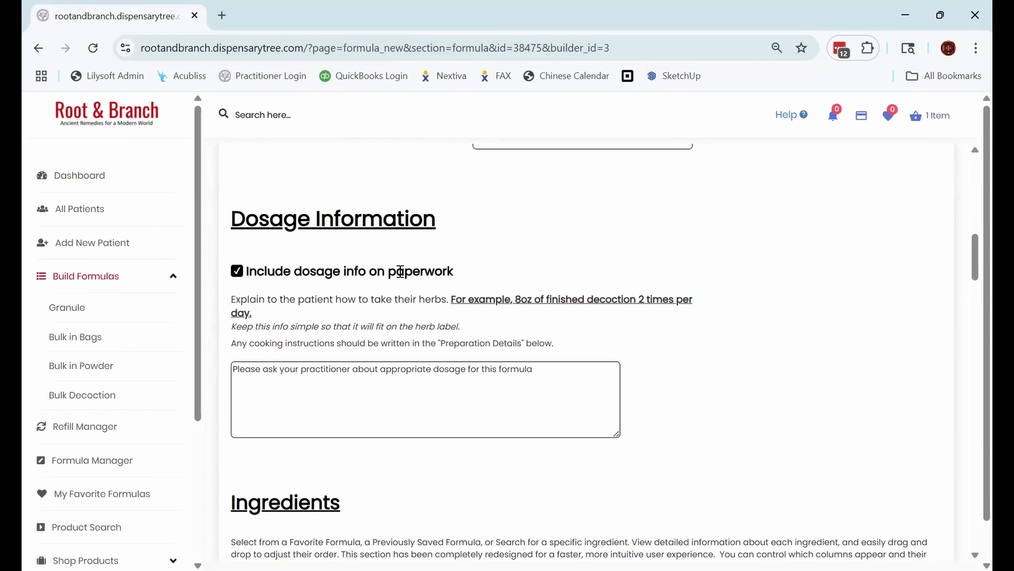
drag(516, 297, 689, 312)
key(ctrl+c)
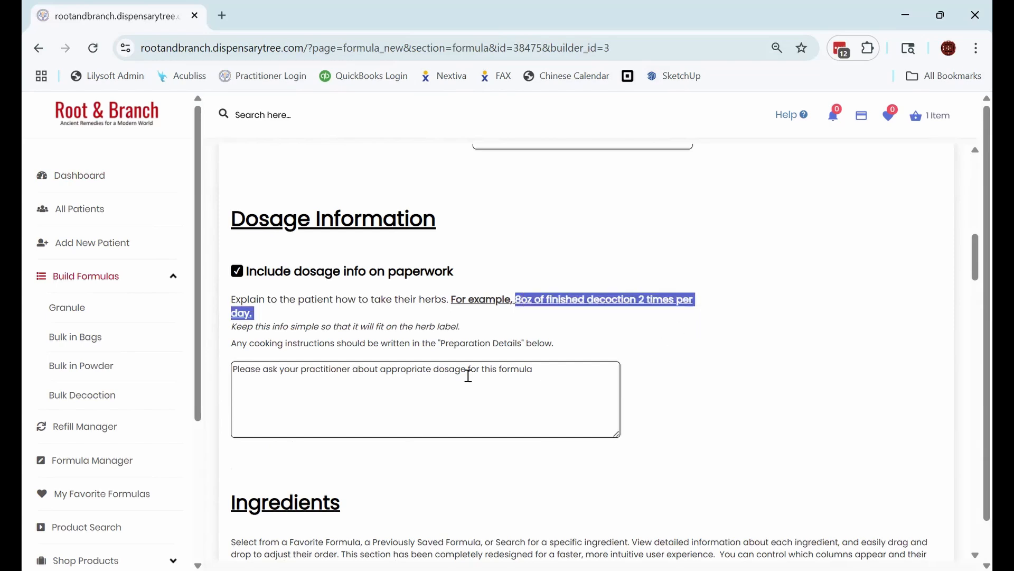
click(335, 376)
key(ctrl+v)
key(ctrl+a)
key(ctrl+v)
click(417, 369)
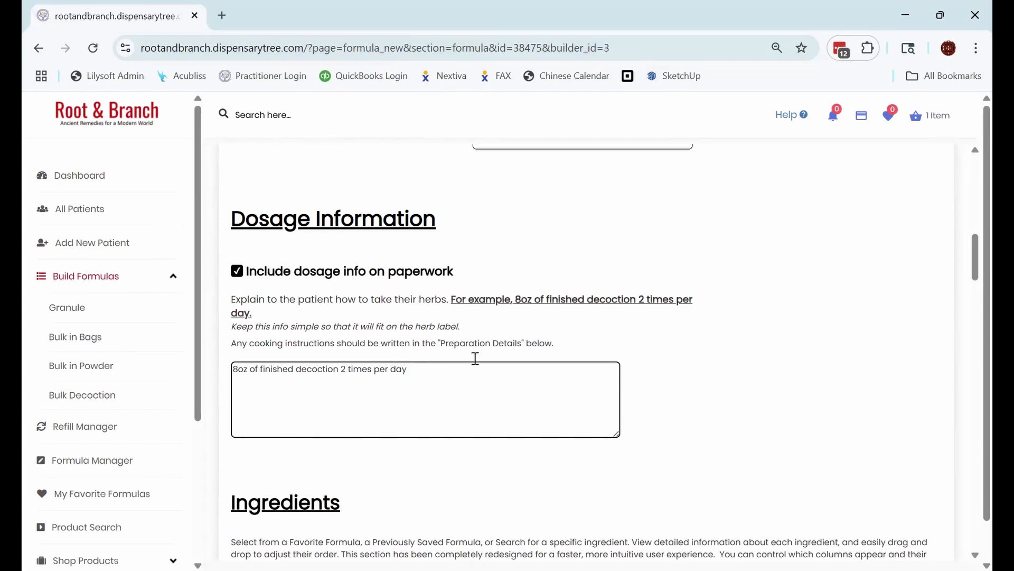
click(709, 351)
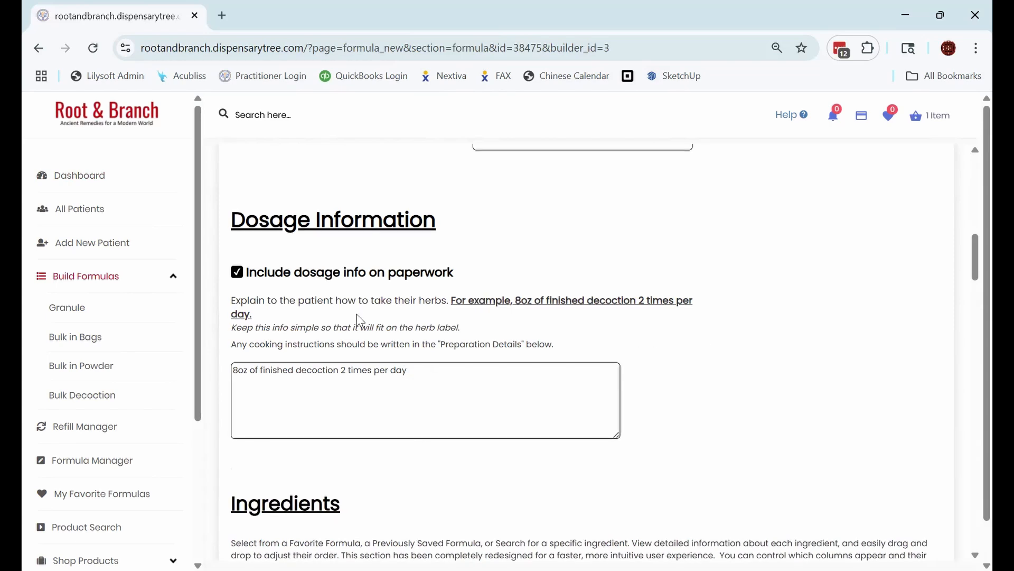
- Review the number of bags and days in the formula options against the dosage instructions
scroll(416, 398, up, 5)
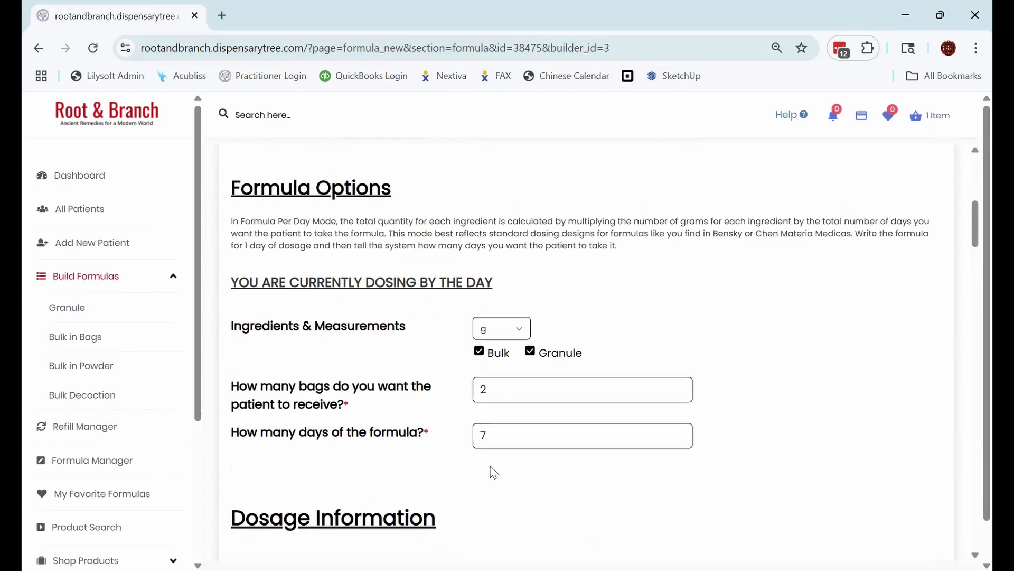
scroll(491, 470, down, 4)
scroll(497, 461, down, 1)
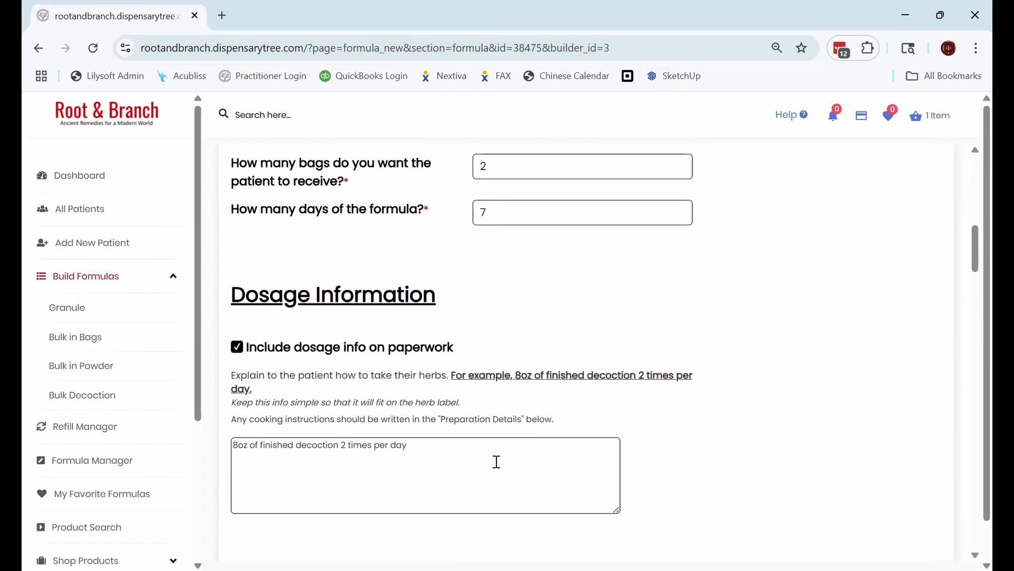
click(497, 461)
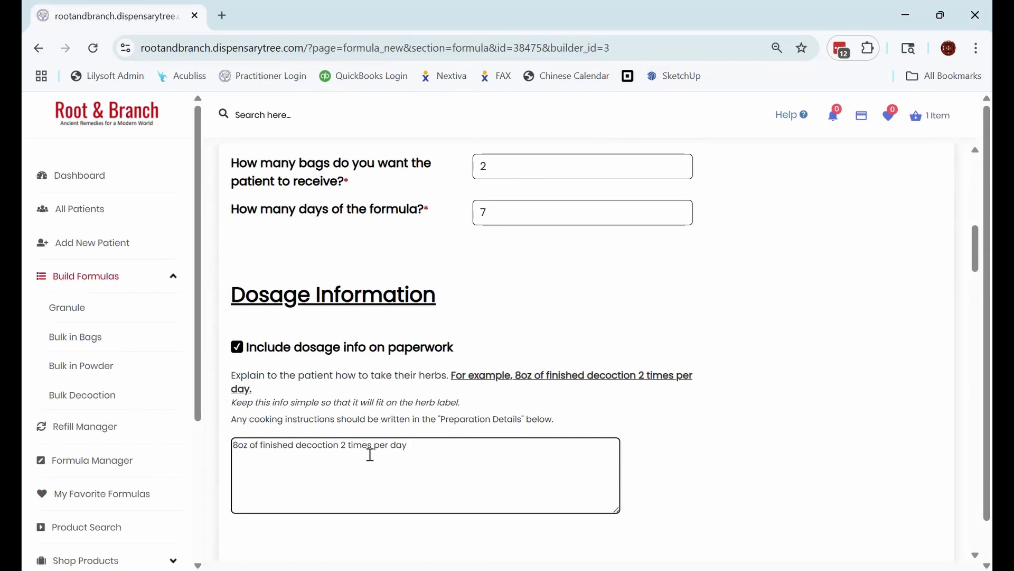
- Add Gui Zhi and Bai Shao Yao as the first two ingredients of the bulk formula
scroll(371, 454, down, 3)
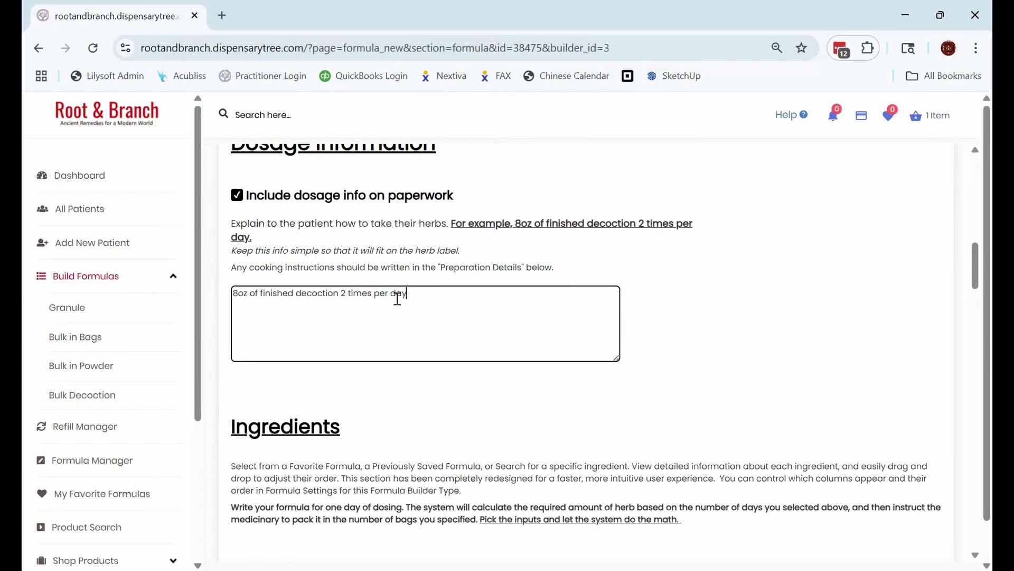
scroll(398, 298, down, 6)
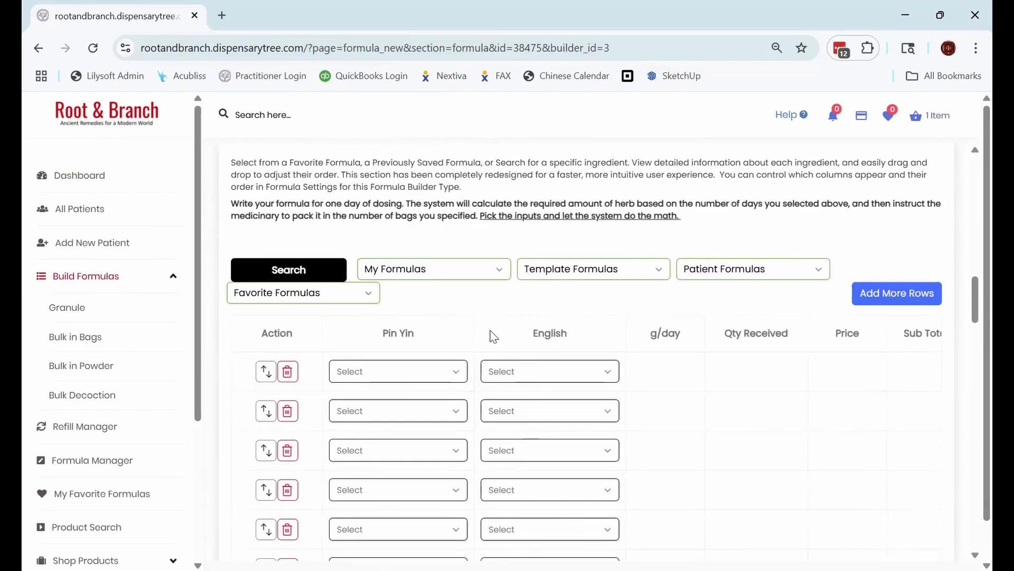
click(403, 371)
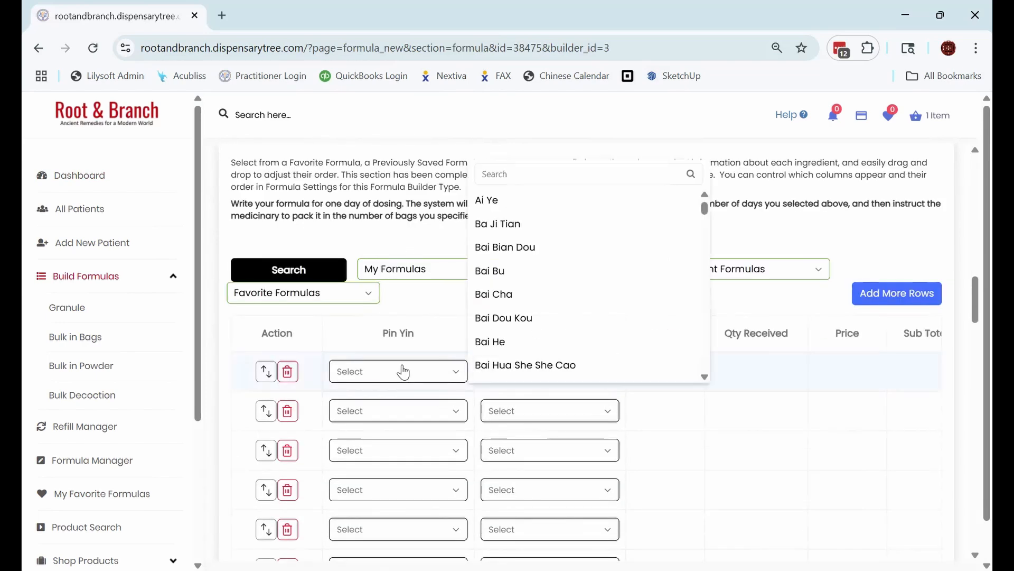
text(gui zhi)
key(Return)
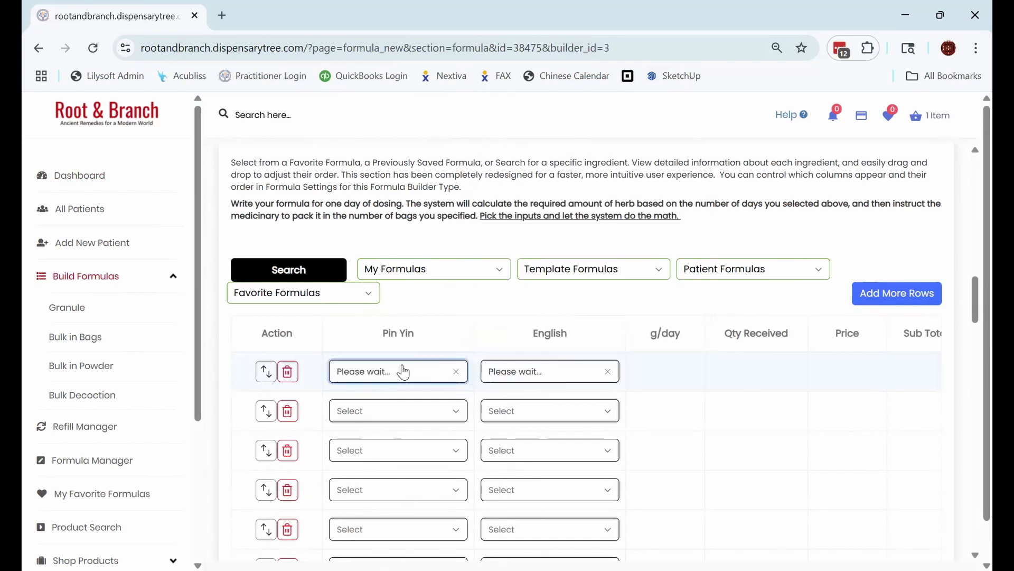
click(397, 423)
text(bai shao)
key(Return)
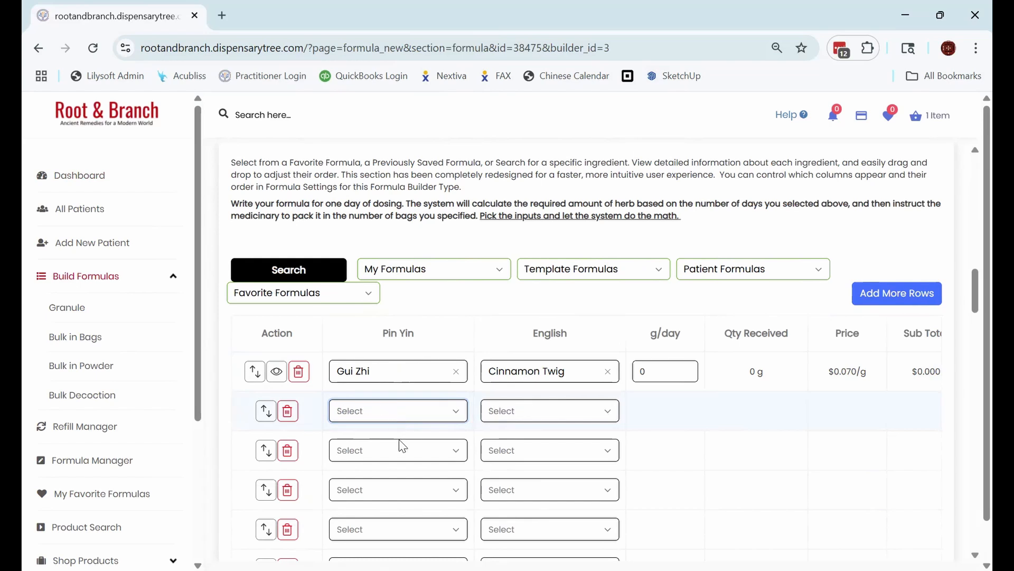
- Search the third ingredient row for "sheng ji" and clear the search text
click(391, 453)
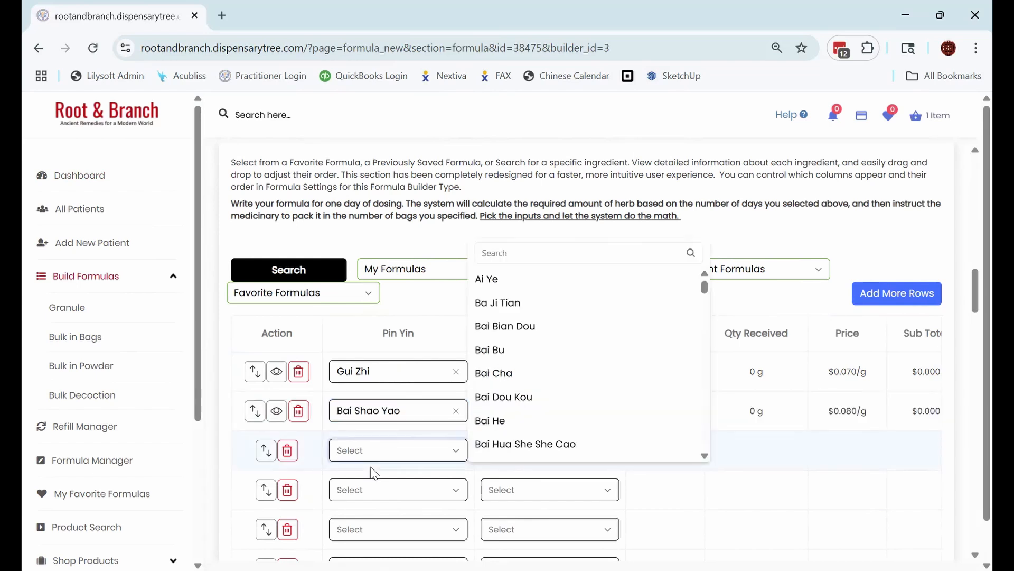
text(sheng ji)
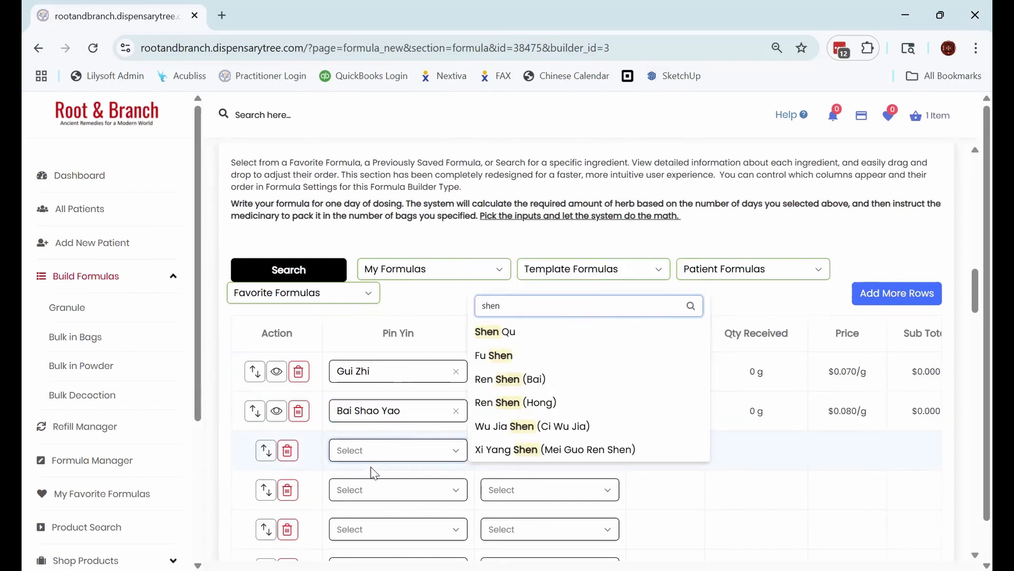
key(BackSpace)
key(BackSpace)
key(BackSpace)
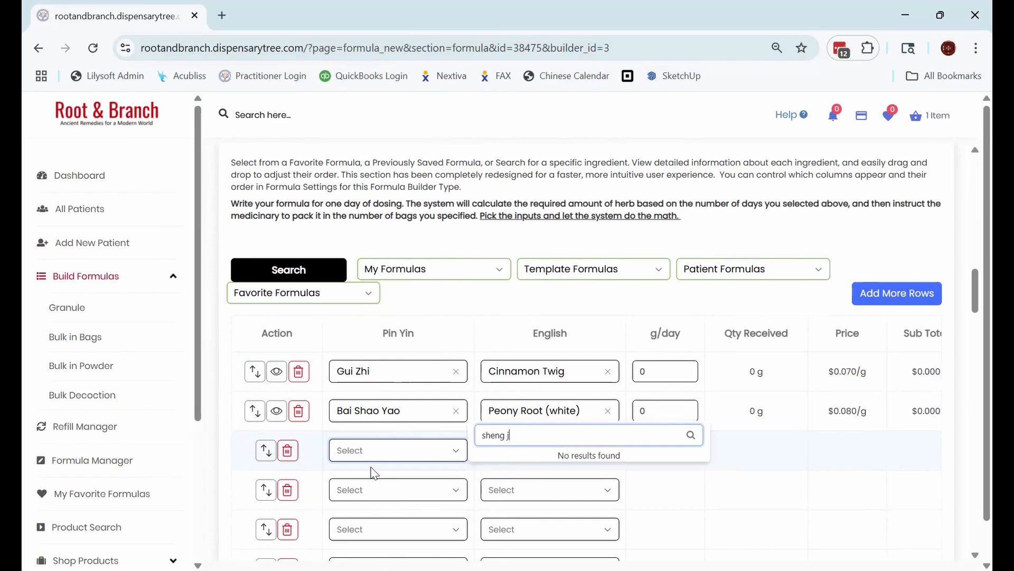
text(j)
key(BackSpace)
key(BackSpace)
key(BackSpace)
key(BackSpace)
key(BackSpace)
key(BackSpace)
key(BackSpace)
- Add Da Zao (Hong) and Zhi Gan Cao as the third and fourth ingredients
text(da zao)
key(Return)
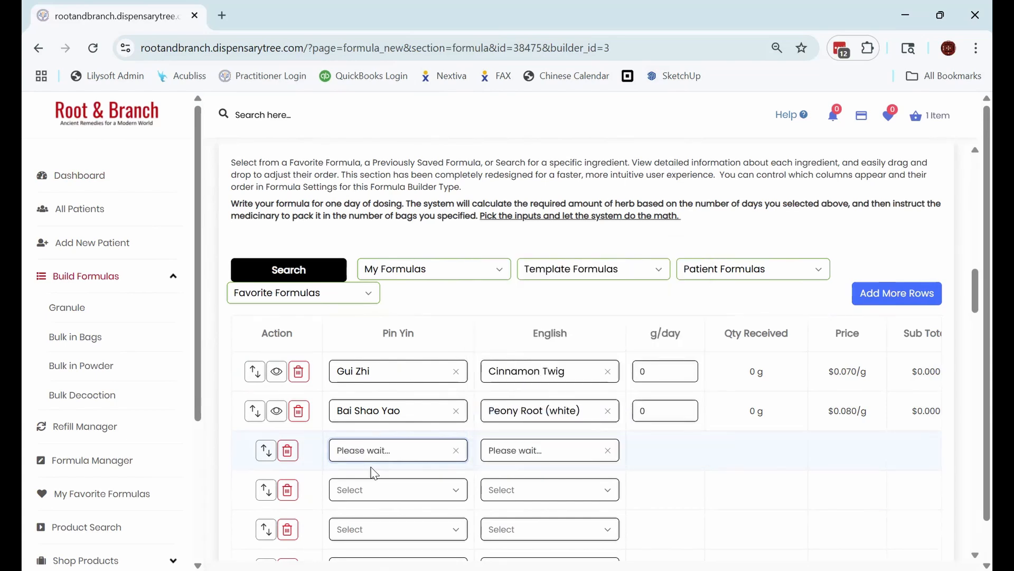
click(373, 492)
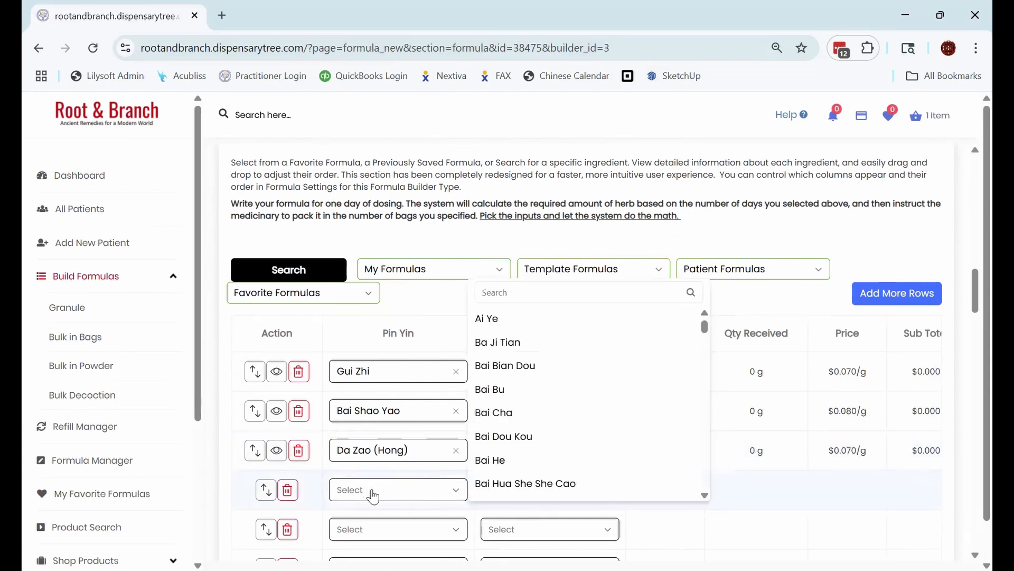
text(zhi gan)
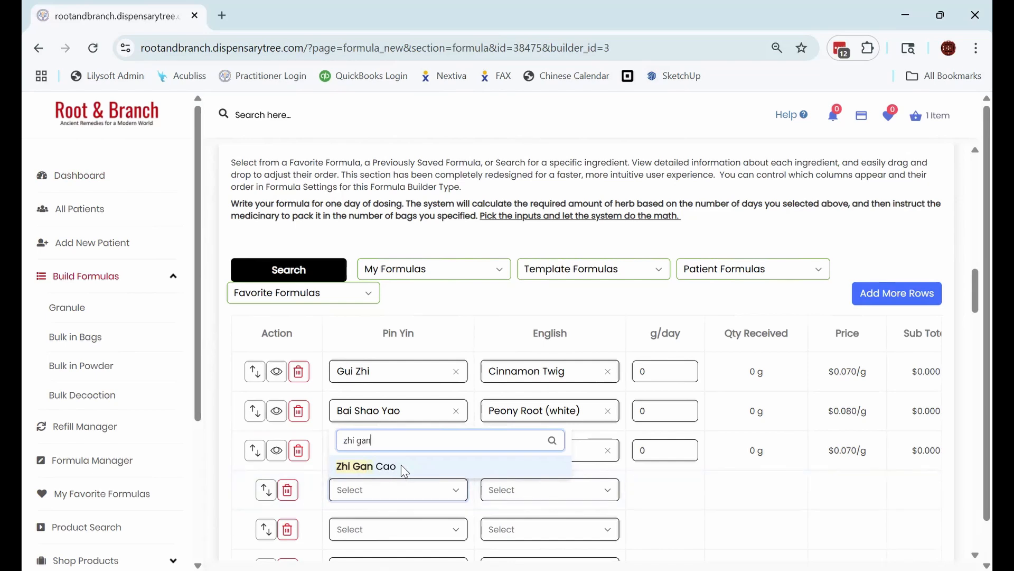
click(401, 465)
- Search the fifth ingredient row for "sheng jian", browse the herb list and close it without choosing an herb
scroll(389, 454, down, 2)
click(381, 456)
text(sheng jian)
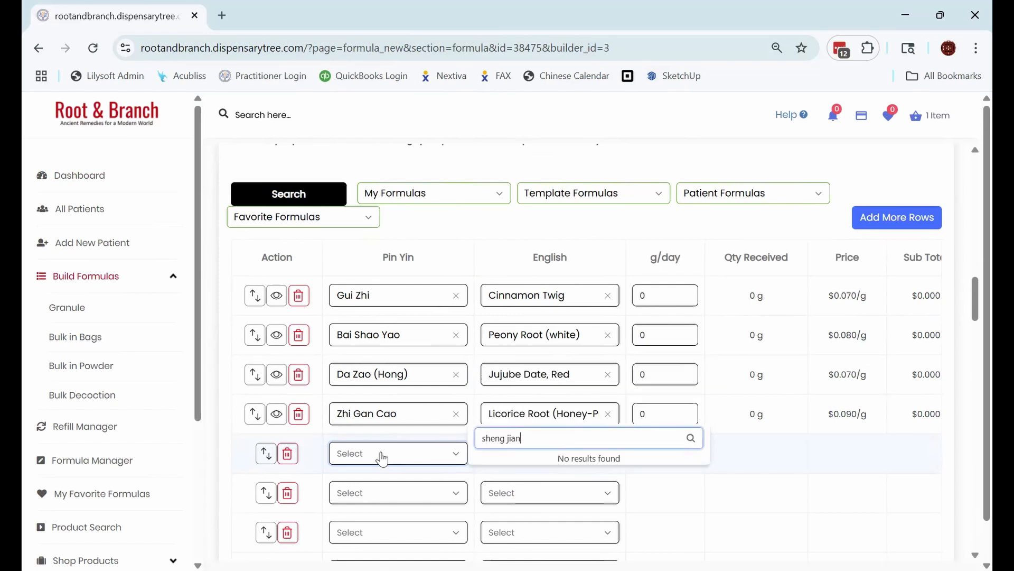
key(BackSpace)
key(BackSpace)
key(BackSpace)
key(BackSpace)
key(BackSpace)
key(BackSpace)
key(BackSpace)
key(BackSpace)
key(BackSpace)
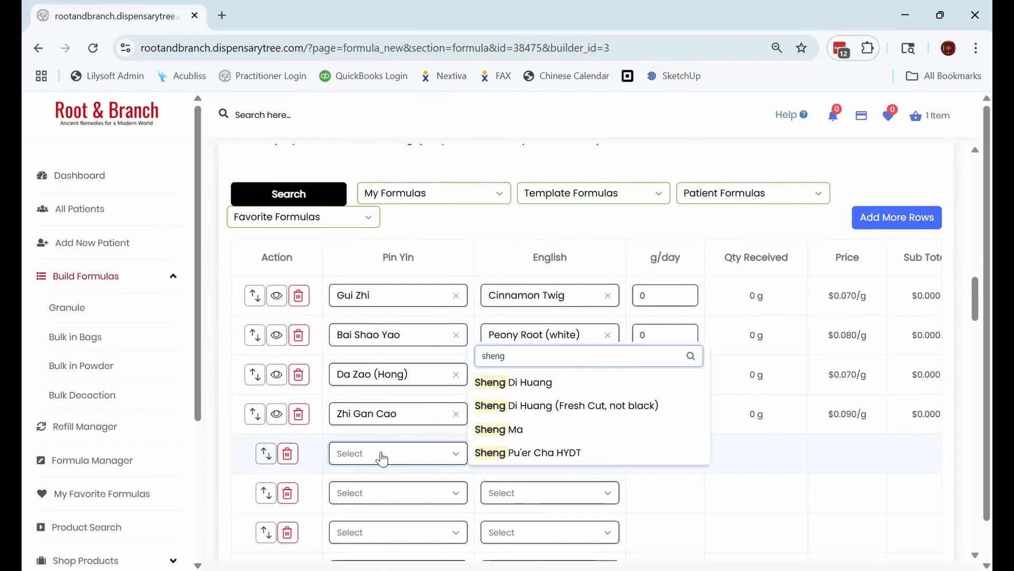
key(BackSpace)
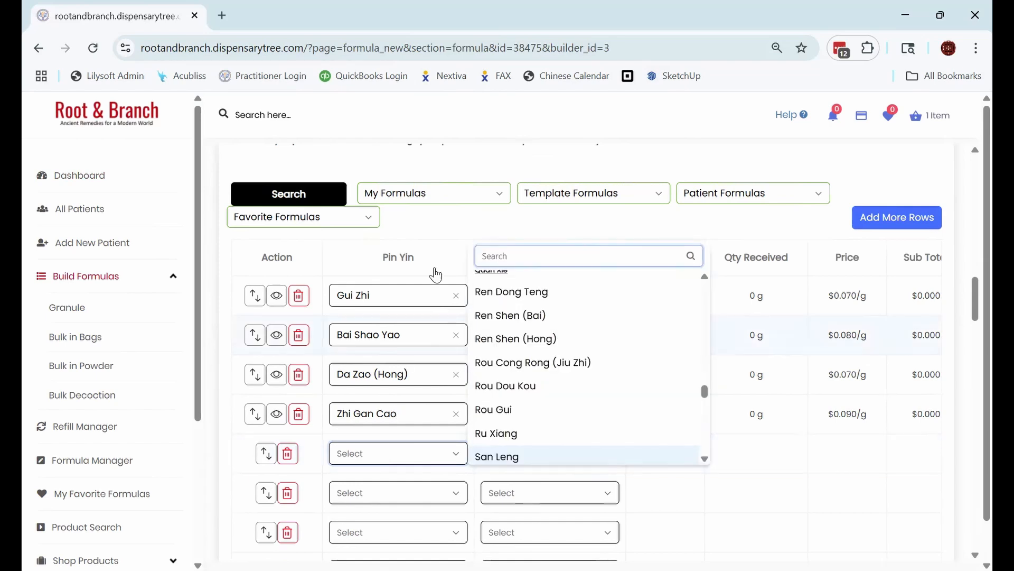
click(441, 227)
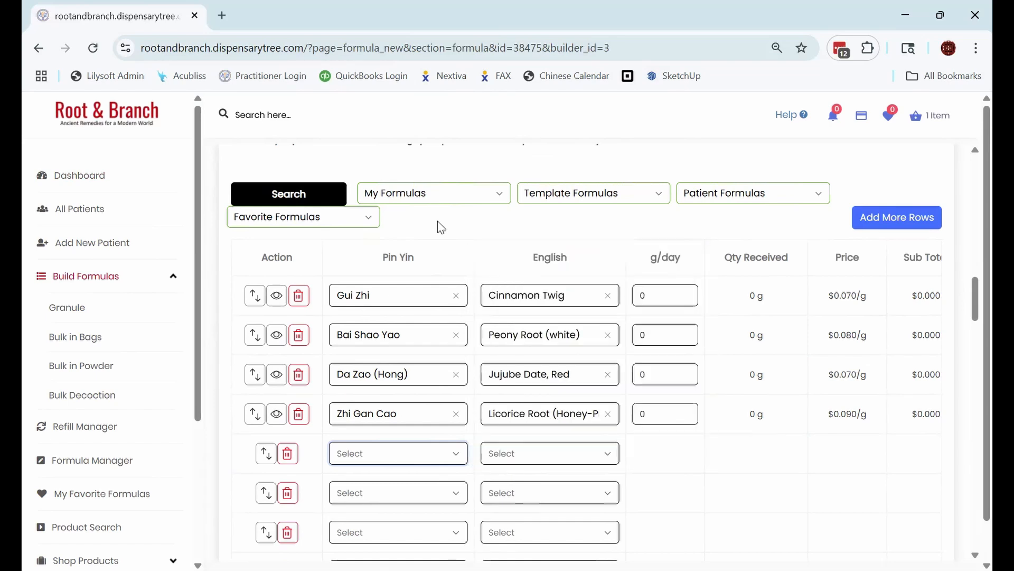
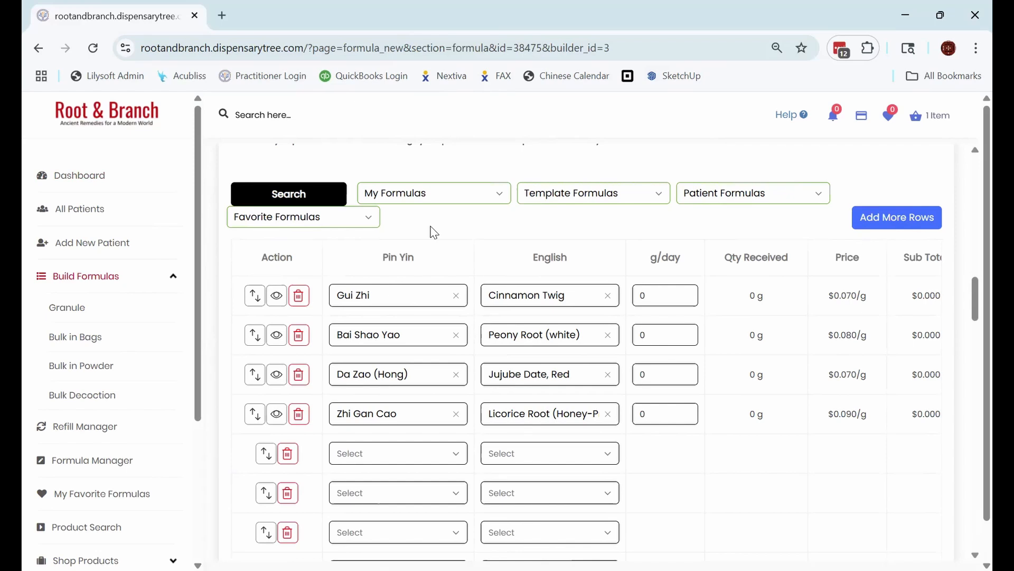
- Set the daily amounts of Gui Zhi and Bai Shao Yao to 12 g each
click(649, 295)
key(BackSpace)
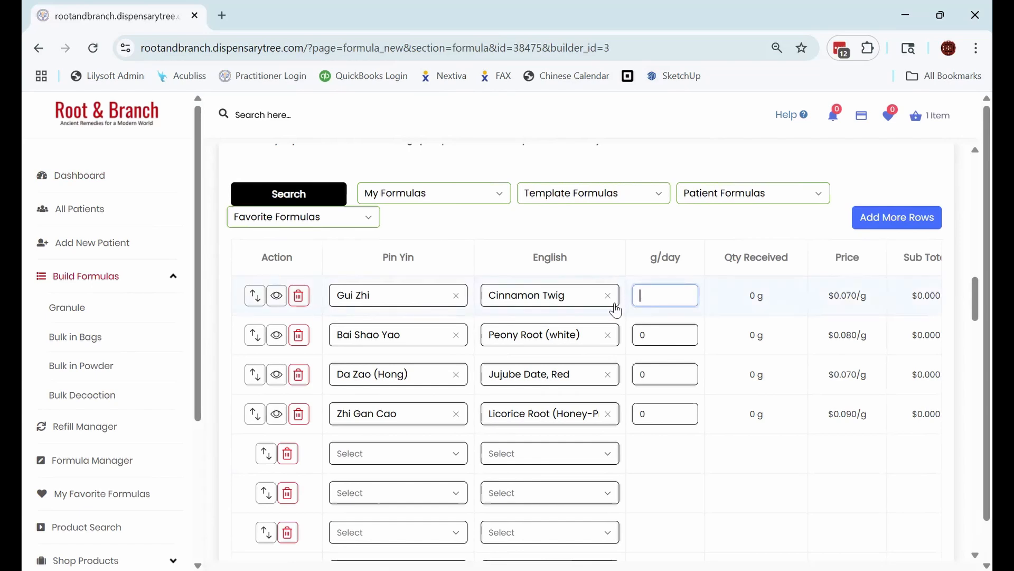
text(12)
click(649, 335)
key(BackSpace)
text(12)
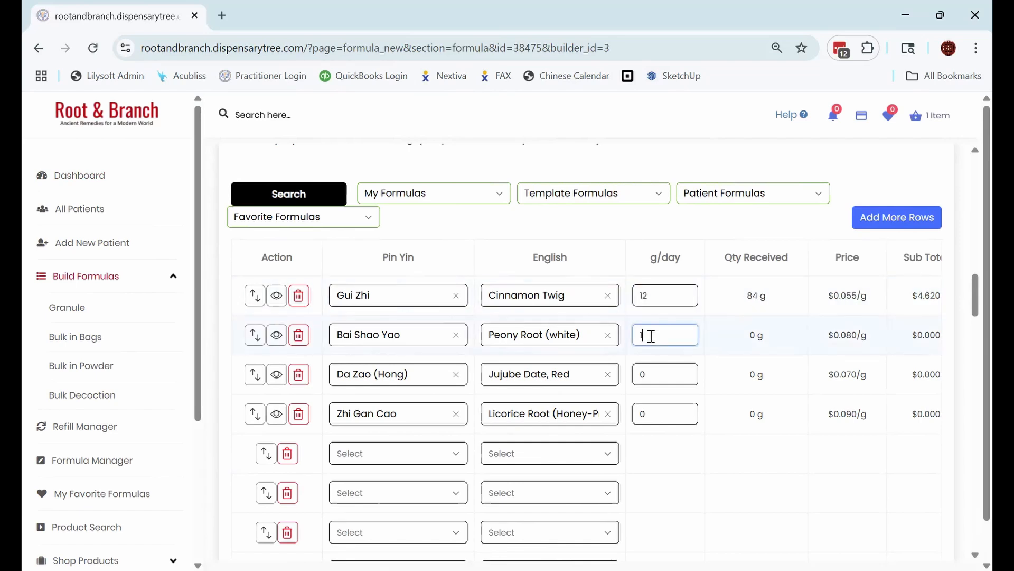
- Set the daily amount of Da Zao (Hong) to 6 g and of Zhi Gan Cao to 9 g
click(650, 376)
key(BackSpace)
text(6)
click(661, 407)
key(BackSpace)
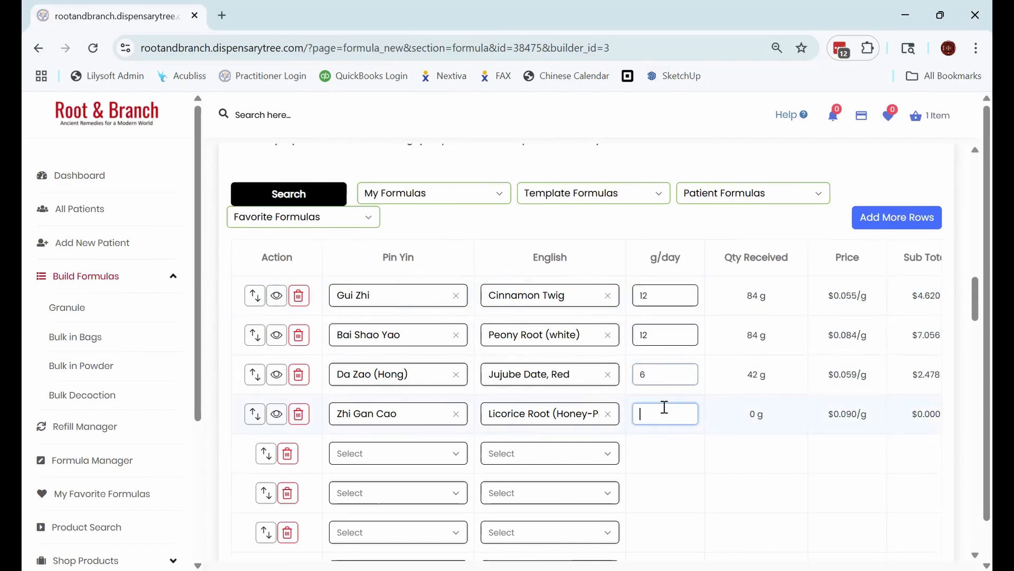
text(9)
click(656, 314)
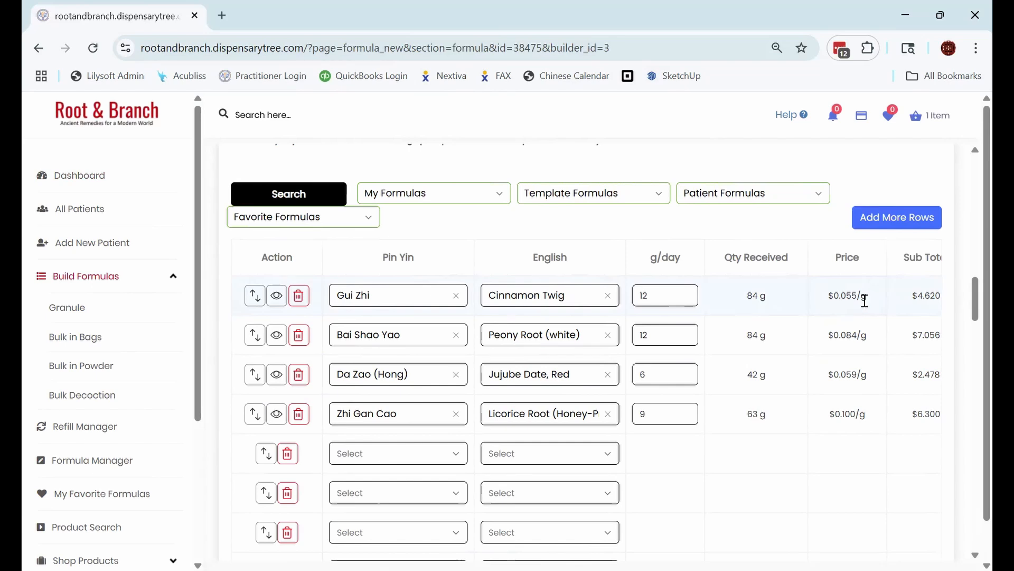
- Review each ingredient's quantity received, price, subtotal and total bags in the ingredients table
mouse_move(918, 293)
mouse_down()
mouse_move(938, 295)
mouse_move(928, 309)
mouse_up()
drag(746, 293, 774, 300)
scroll(573, 465, down, 3)
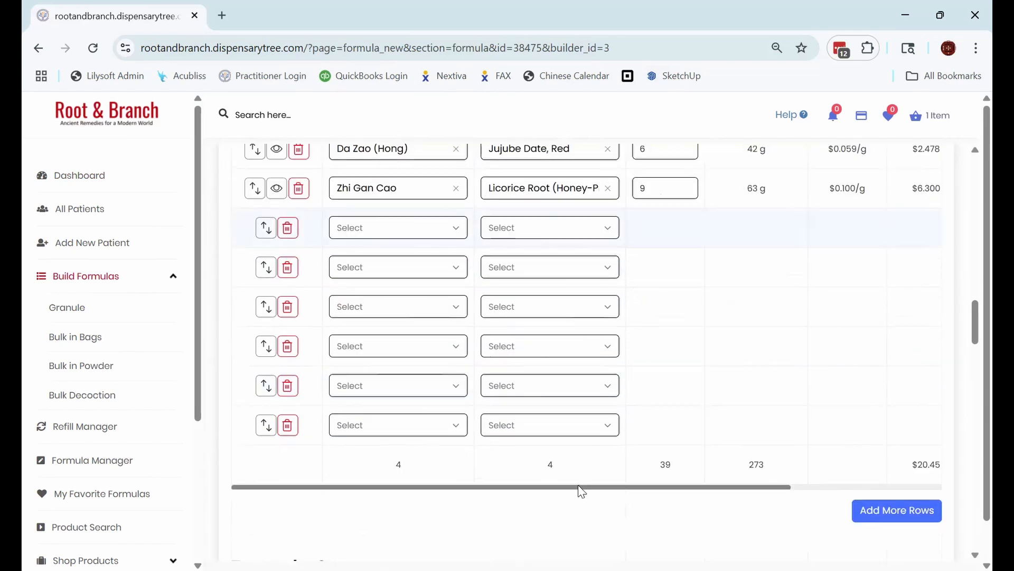
drag(592, 485, 778, 420)
scroll(782, 427, up, 2)
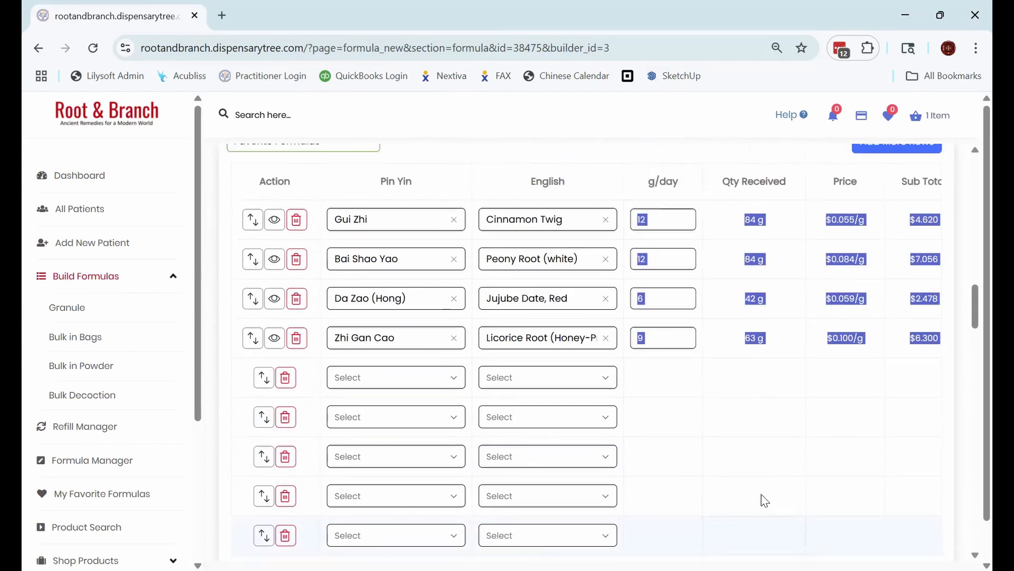
scroll(763, 498, down, 1)
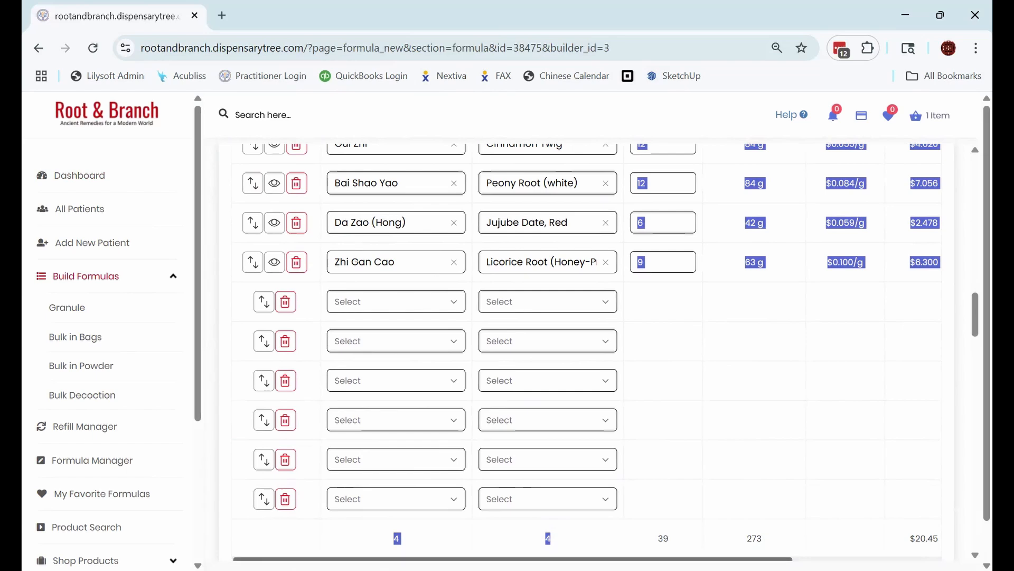
drag(732, 559, 885, 559)
scroll(845, 423, up, 5)
click(658, 445)
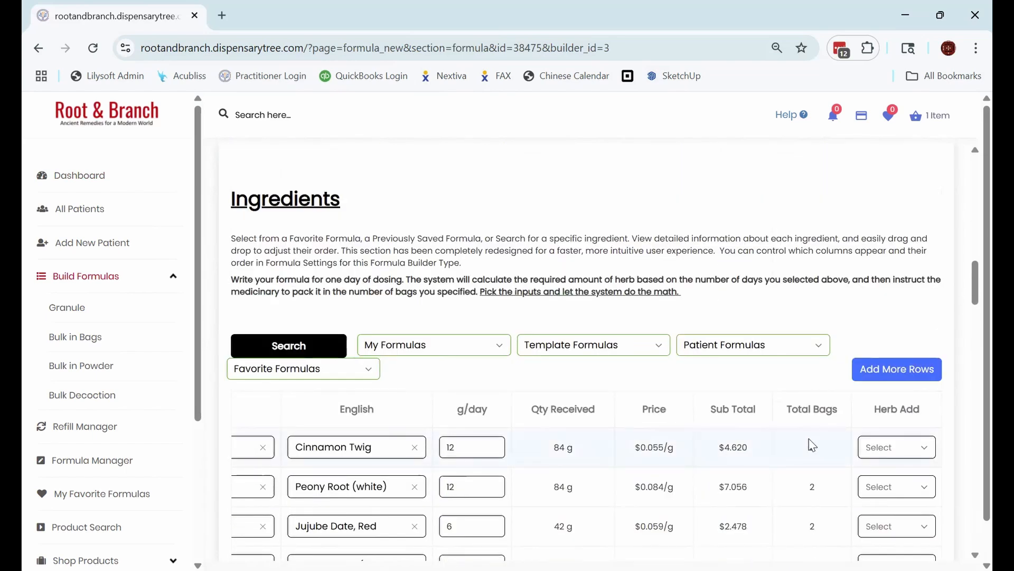
scroll(818, 442, down, 2)
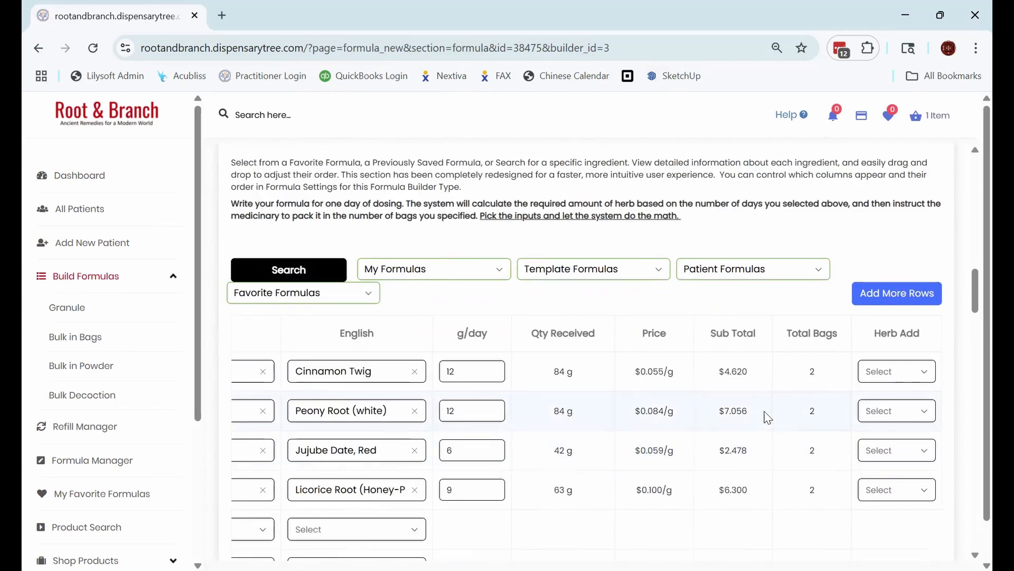
- Set the Herb Add option of Cinnamon Twig to Add at End (shortboil) and check the options available for Peony Root
click(894, 375)
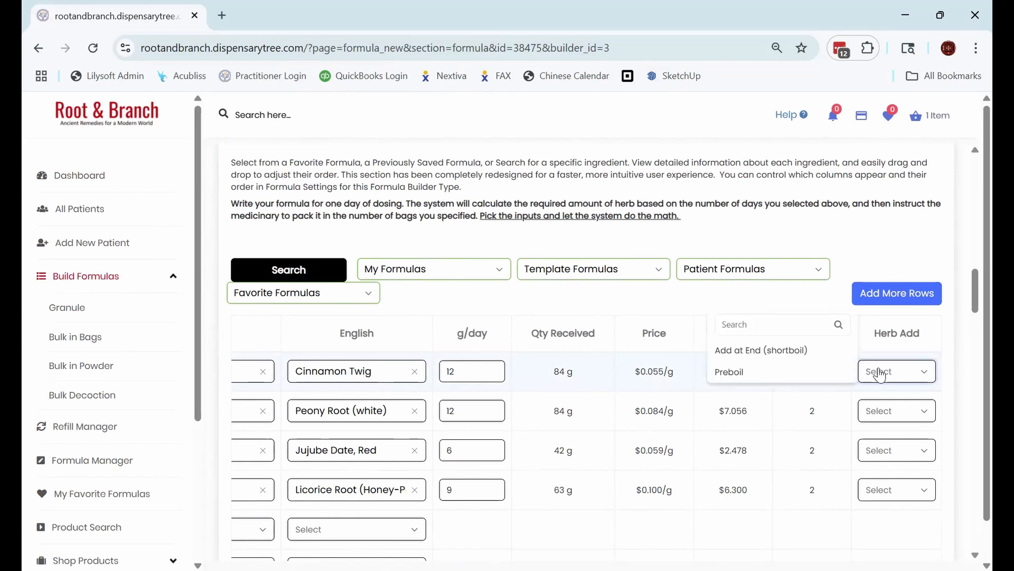
click(737, 353)
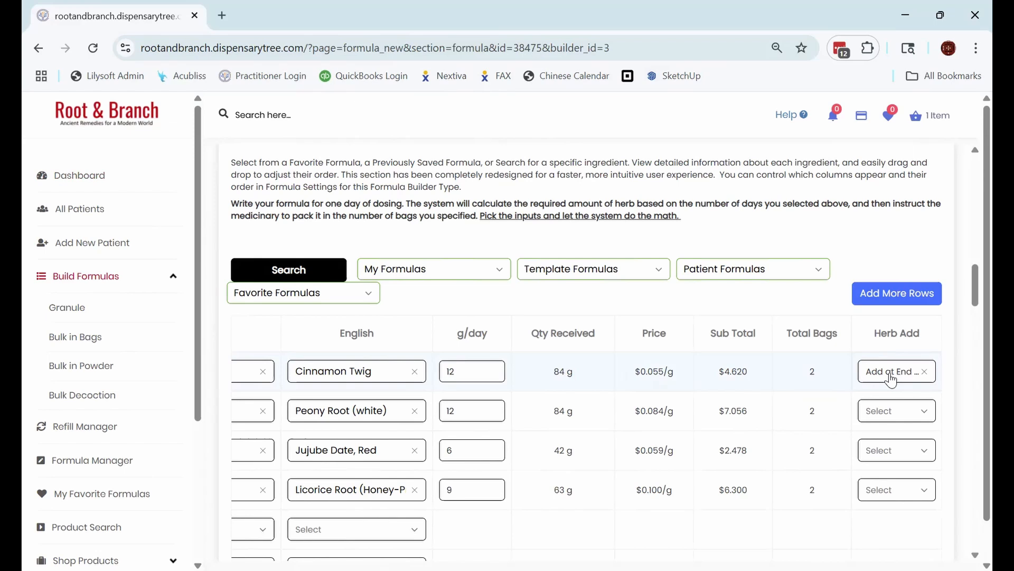
click(898, 411)
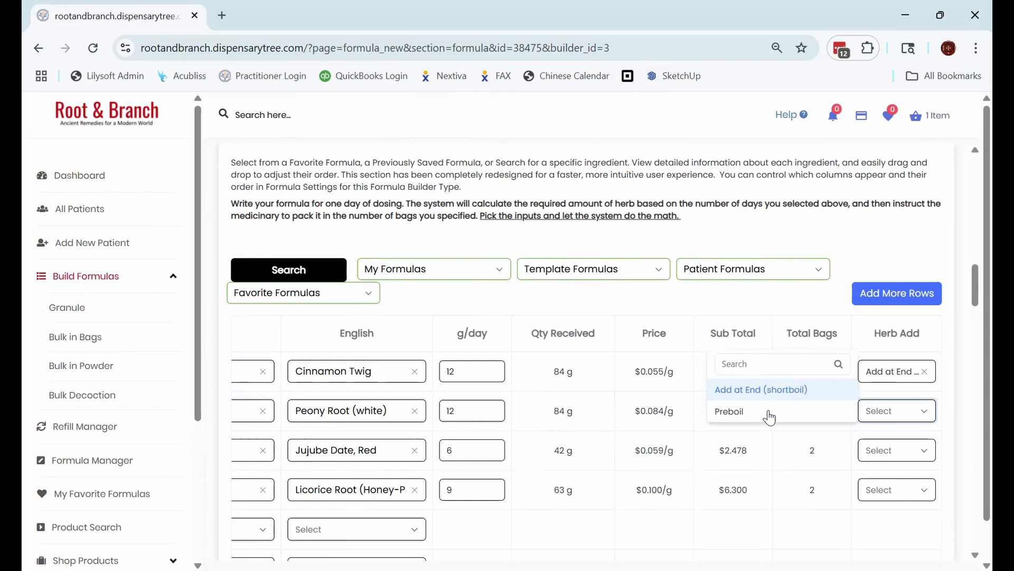
click(766, 303)
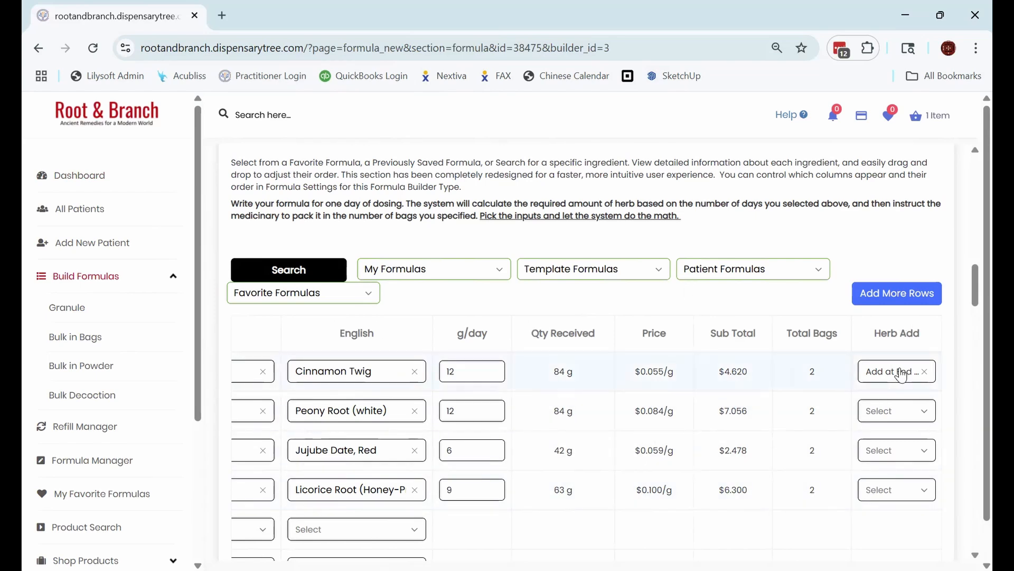
- Apply the Standard Double Boil for Patients template to the preparation details and enlarge the text box to read the cooking instructions
scroll(829, 402, down, 5)
scroll(829, 401, down, 6)
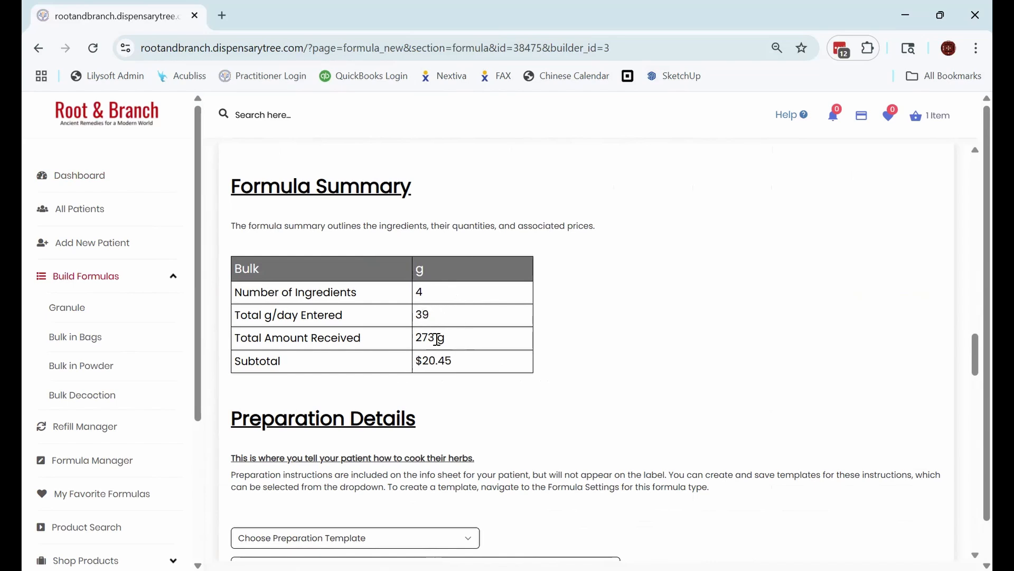
scroll(533, 391, down, 3)
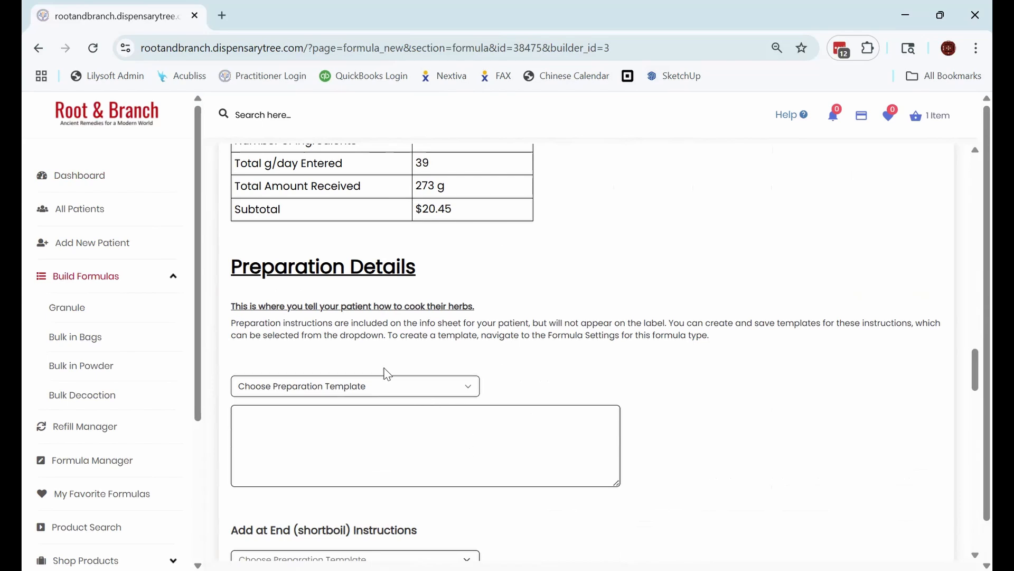
click(370, 390)
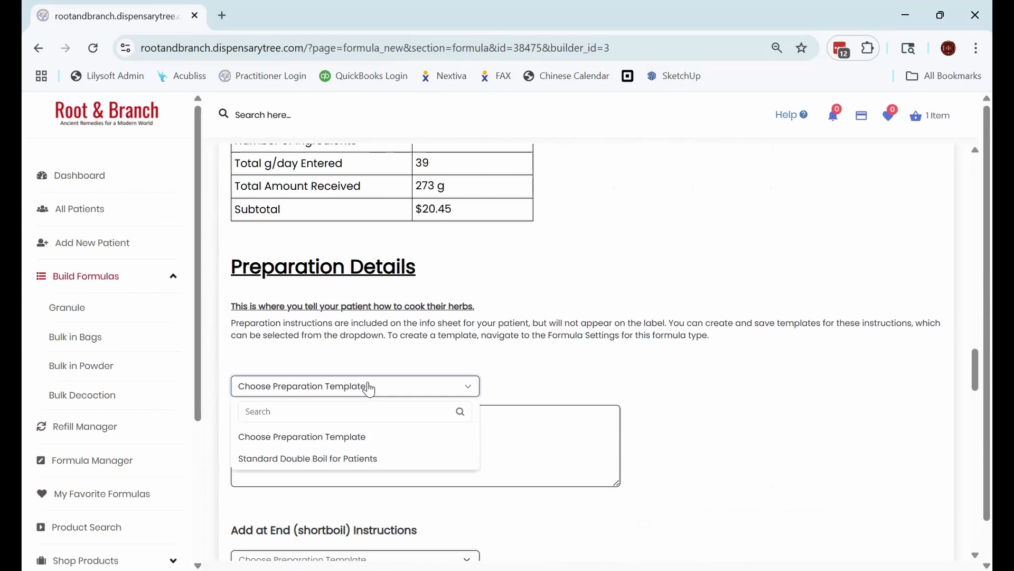
click(341, 468)
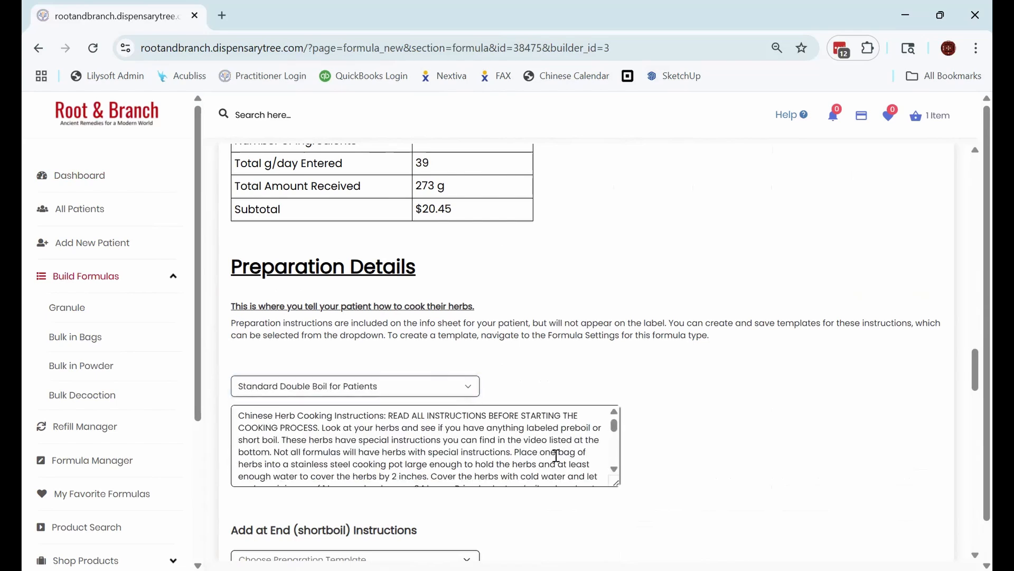
drag(614, 481, 619, 555)
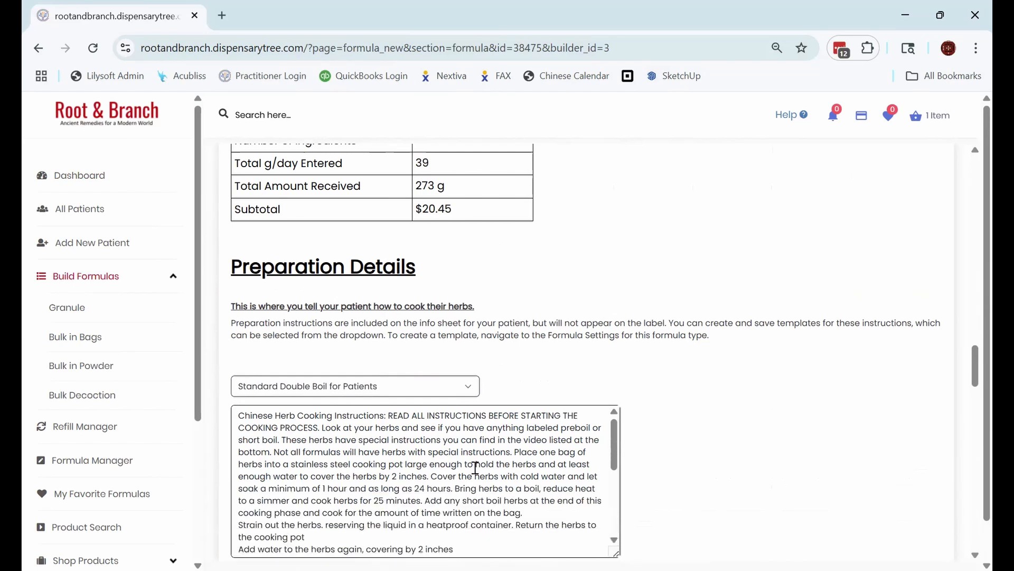
scroll(475, 468, down, 2)
scroll(678, 408, down, 3)
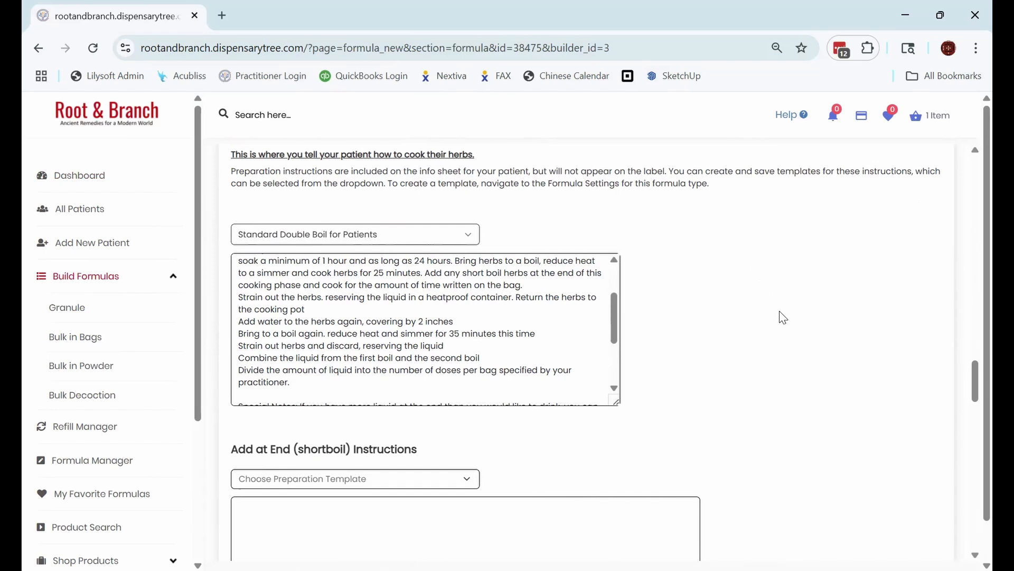
- Write "Boil at the end of cooking other herbs for 5 minutes" as the Add at End (shortboil) instructions
scroll(782, 317, down, 3)
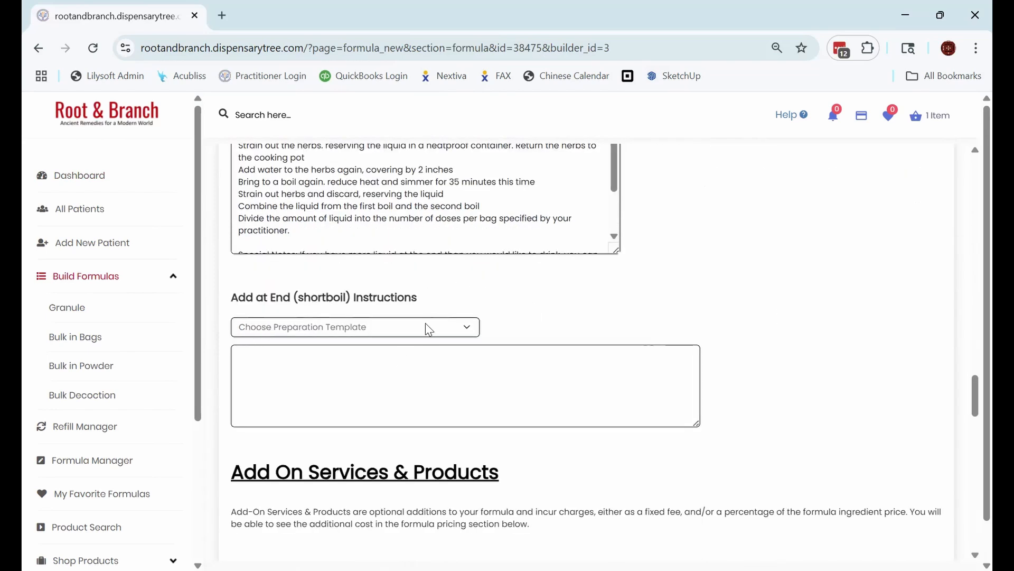
click(390, 375)
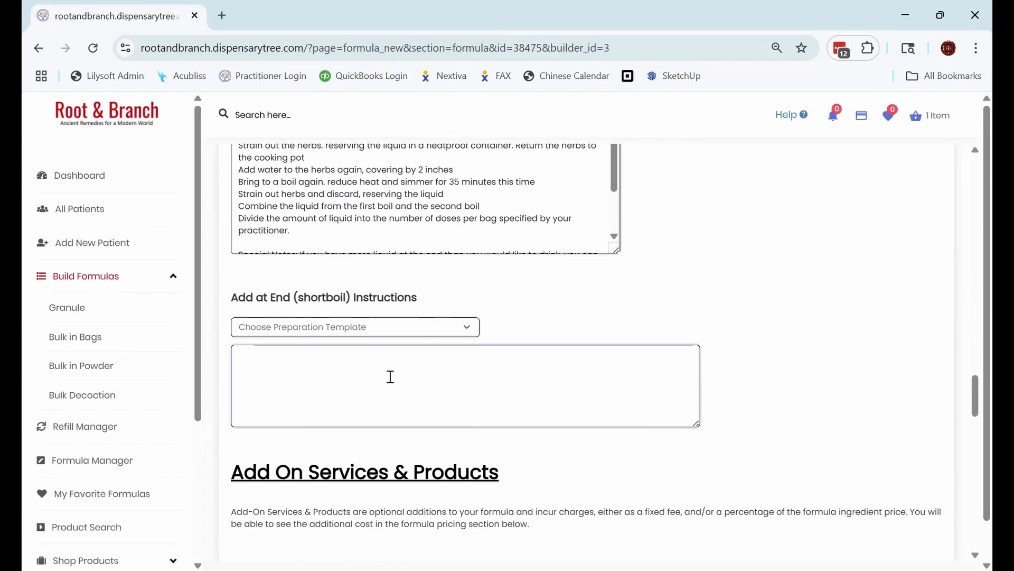
text(Boil)
text(at)
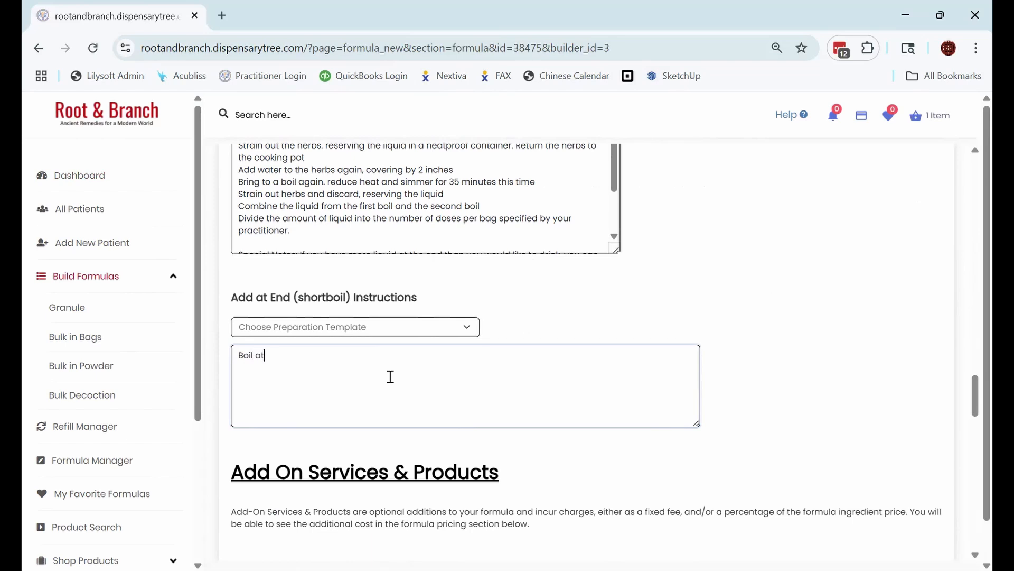
text( the end of cooking other herbs for 5 mimutes)
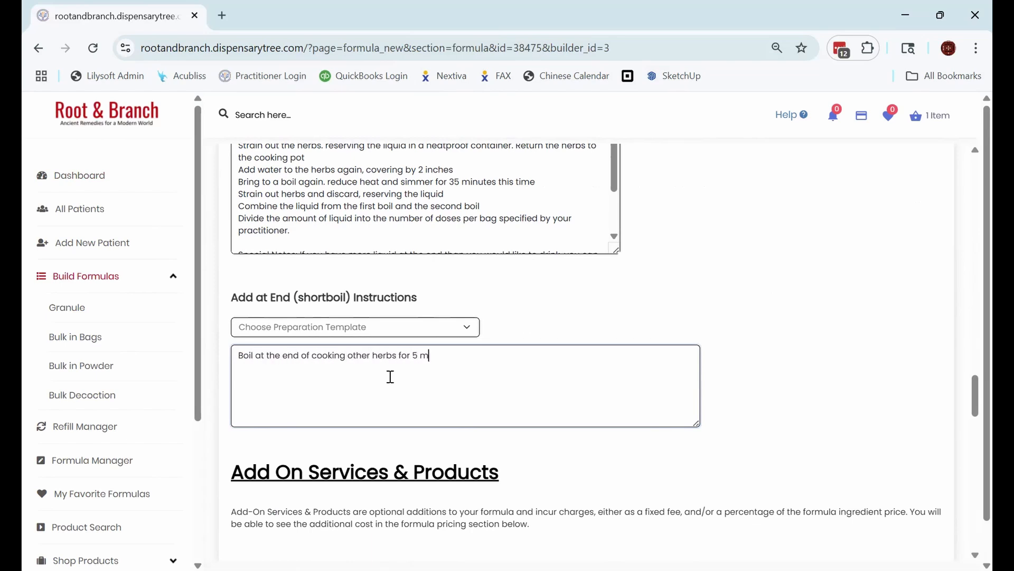
key(BackSpace)
key(BackSpace)
key(BackSpace)
key(BackSpace)
key(BackSpace)
key(BackSpace)
key(BackSpace)
text(inutes)
click(615, 330)
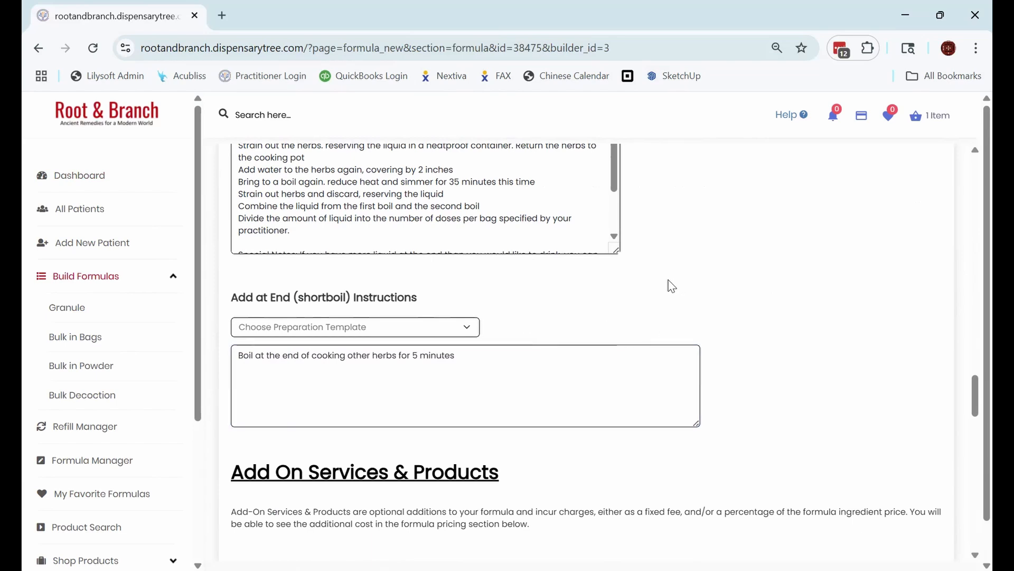
- Look through the Special Packaging add-ons and try out the Individual Herb Packaging option
scroll(672, 285, down, 5)
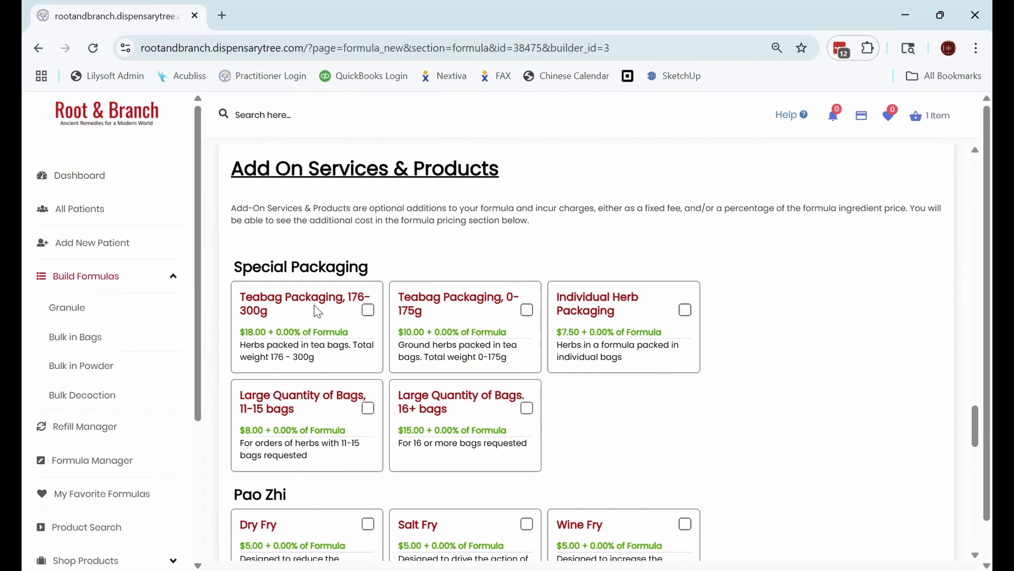
scroll(315, 251, down, 1)
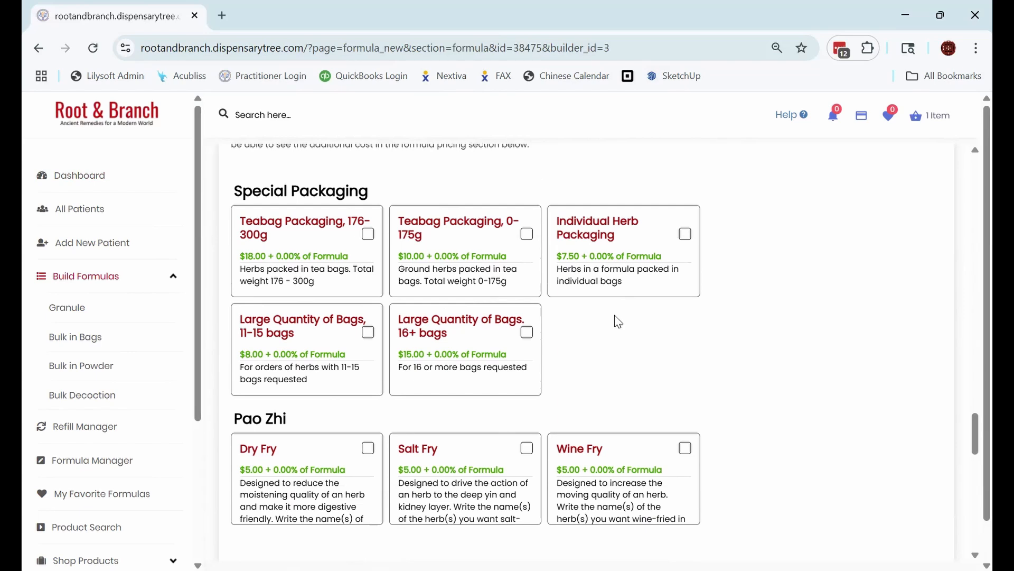
scroll(618, 321, down, 1)
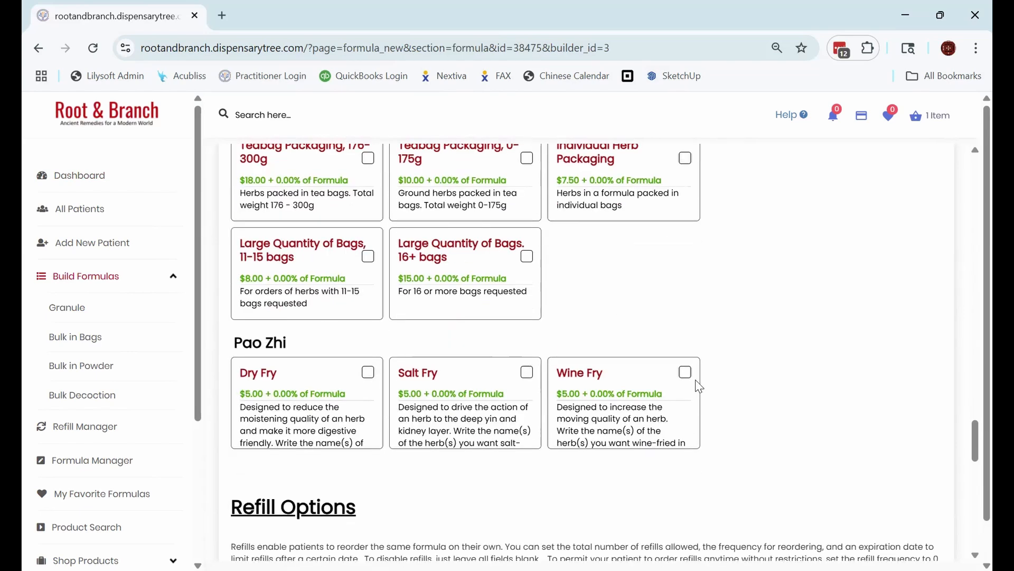
scroll(711, 313, up, 1)
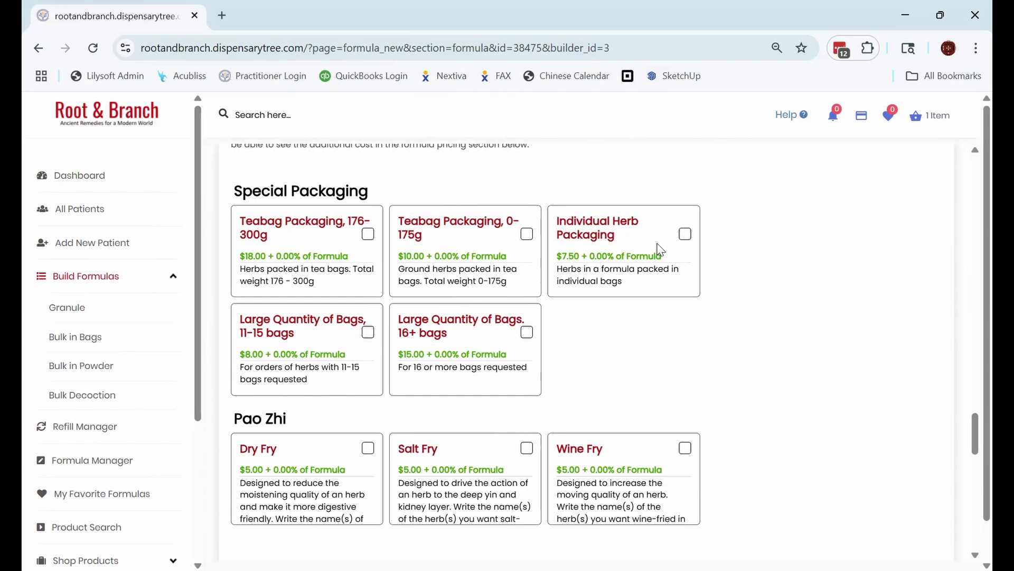
click(687, 235)
click(687, 236)
- Add the Salt Fry service from the Pao Zhi add-ons and read its full description
scroll(602, 325, down, 1)
scroll(452, 280, down, 1)
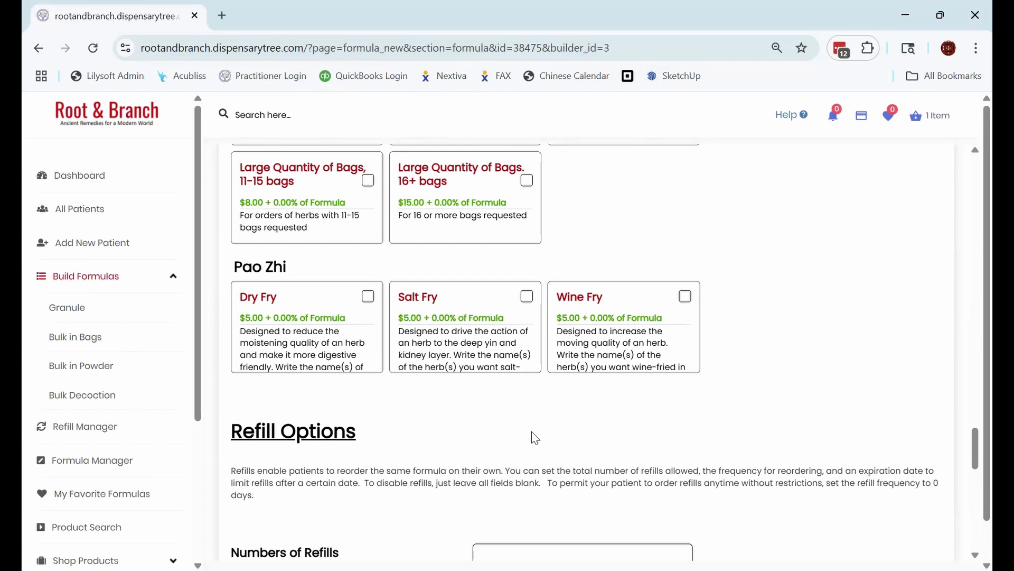
click(527, 297)
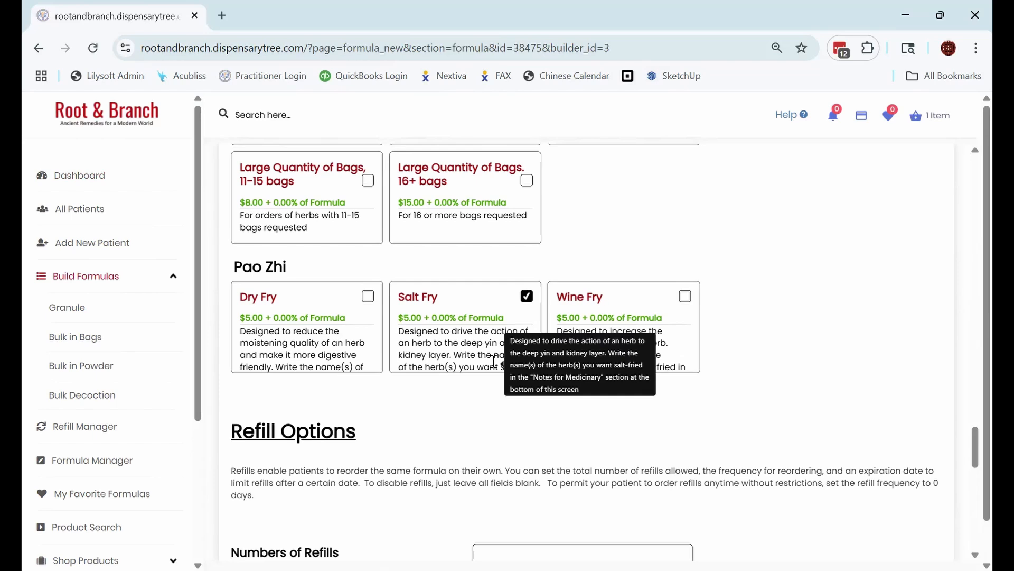
scroll(494, 361, down, 3)
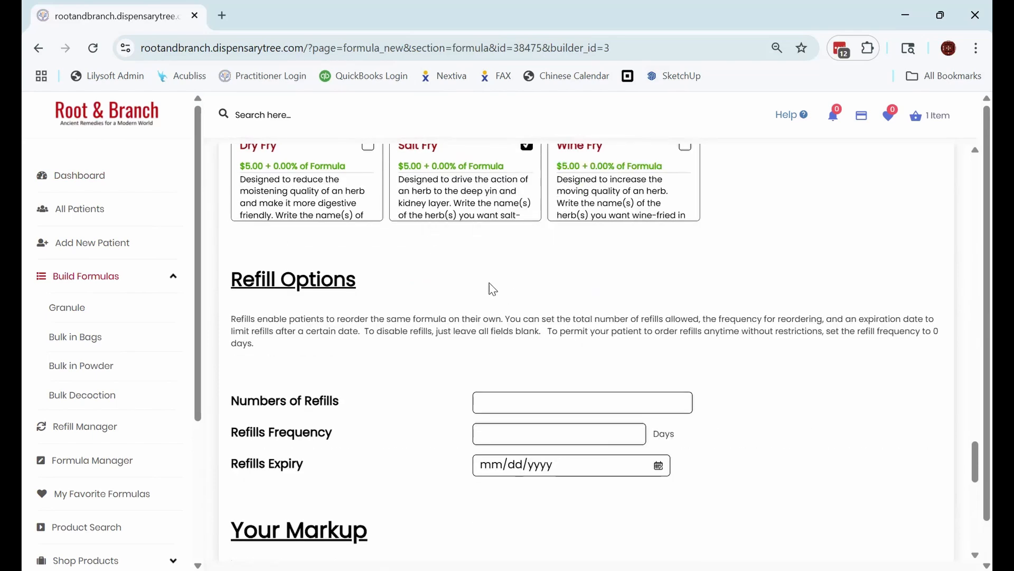
scroll(489, 288, up, 3)
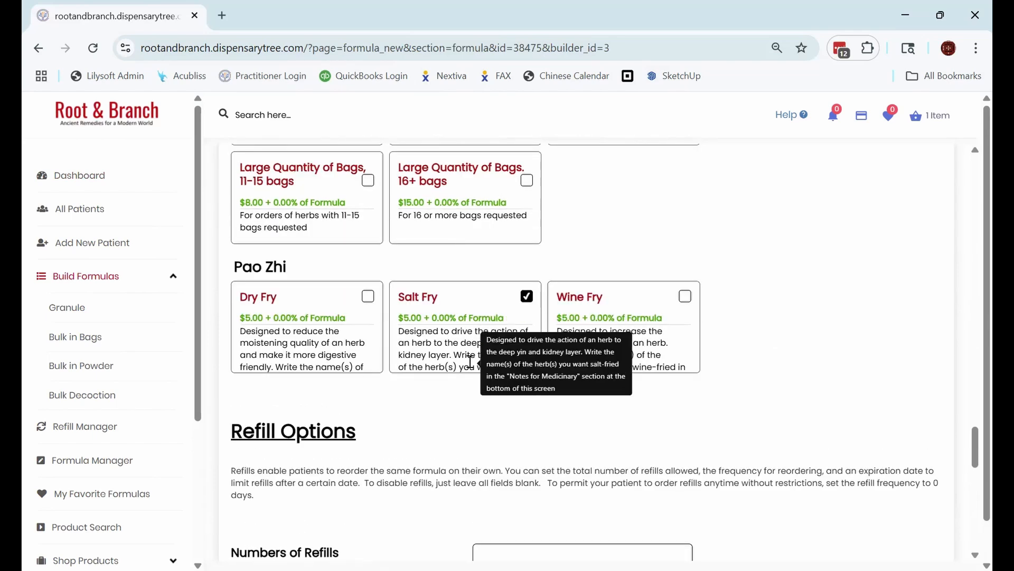
- Allow 3 refills with a frequency of 0 days and an expiry date of 11/30/2025
scroll(471, 361, down, 3)
click(503, 405)
text(3)
click(493, 432)
text(0)
click(500, 400)
click(492, 431)
click(658, 465)
click(621, 491)
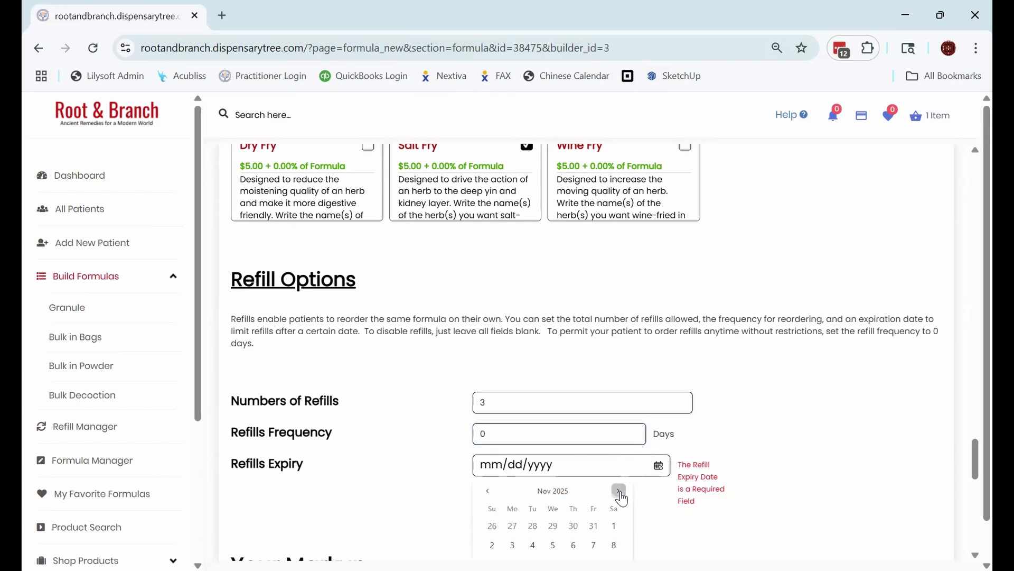
click(621, 490)
scroll(617, 487, down, 1)
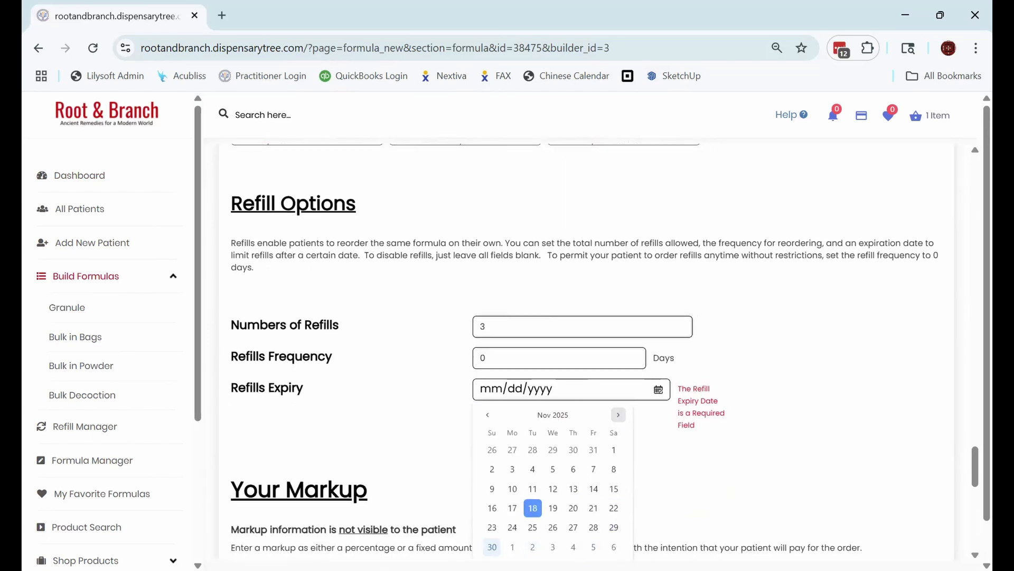
click(491, 547)
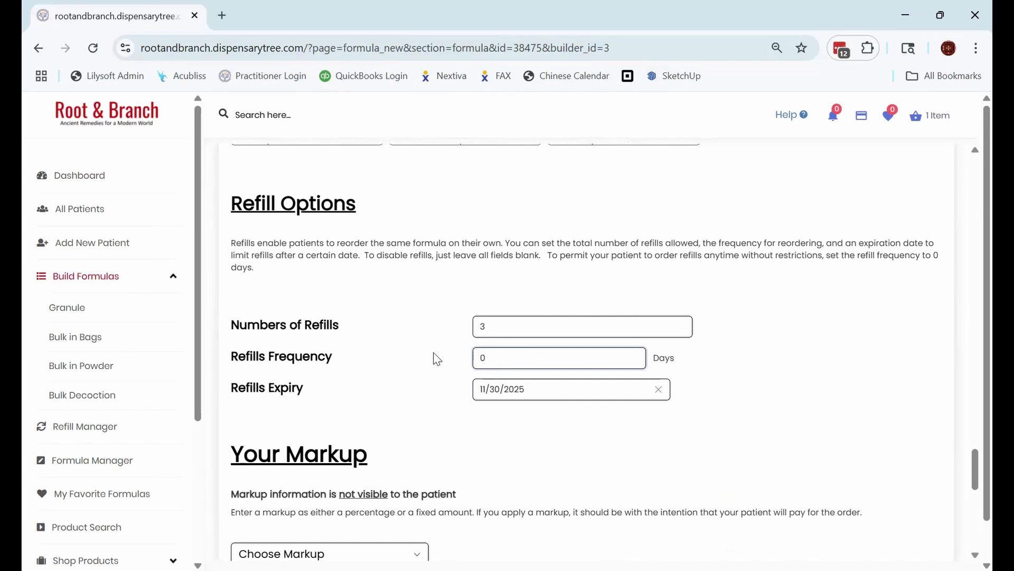
- Apply a fixed amount markup of $4 to the formula
scroll(438, 359, down, 4)
click(367, 327)
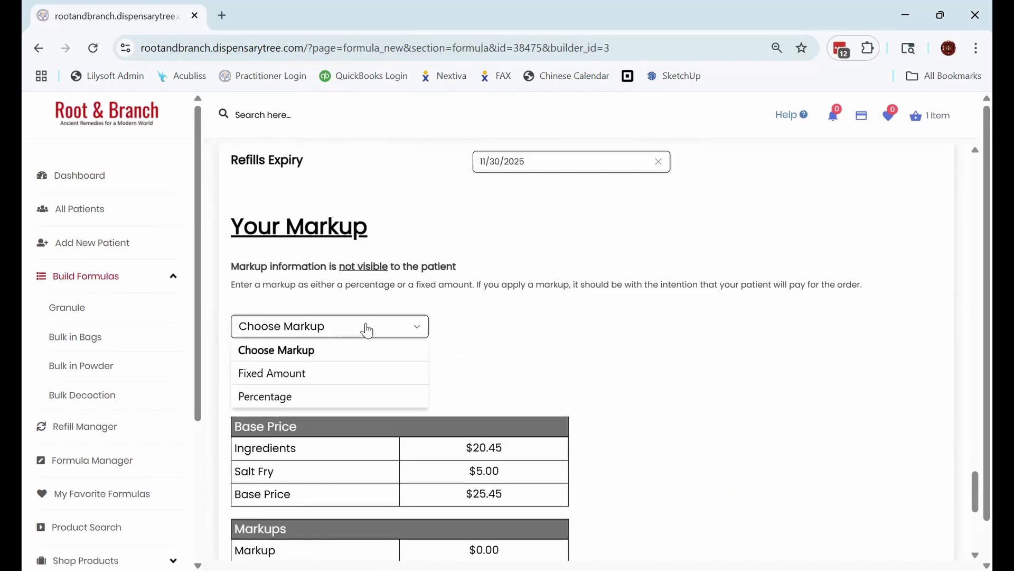
click(302, 375)
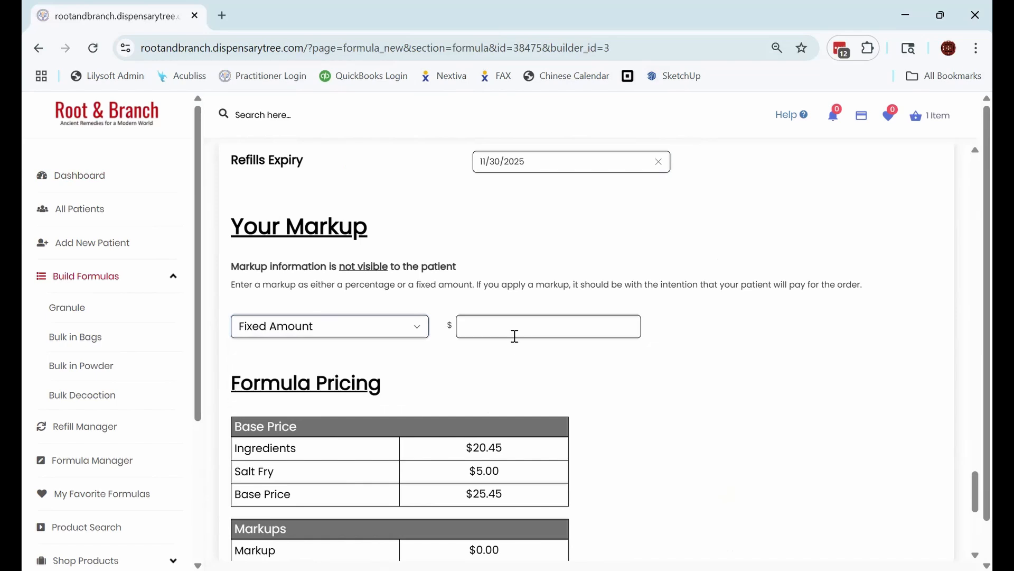
click(511, 325)
text(4)
- Review the formula pricing, covering ingredients, Salt Fry, base price, markup and total formula price
scroll(497, 384, down, 1)
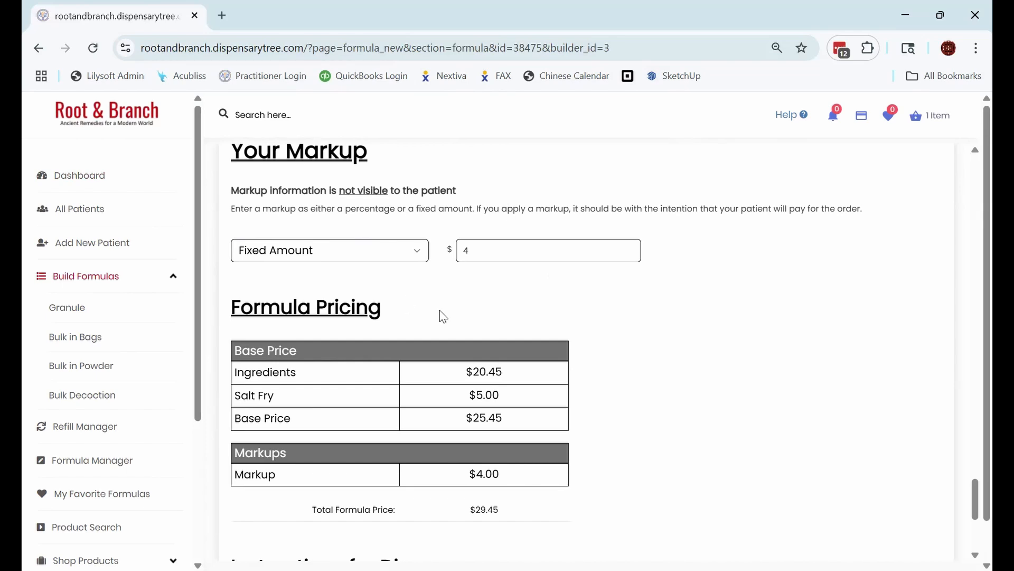
scroll(370, 275, down, 2)
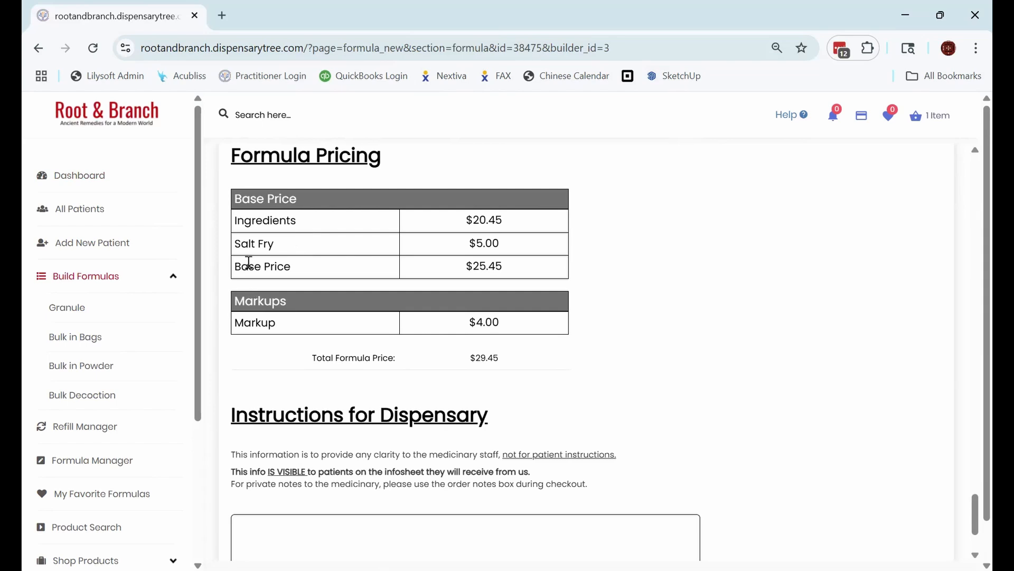
drag(496, 221, 465, 219)
drag(507, 246, 455, 272)
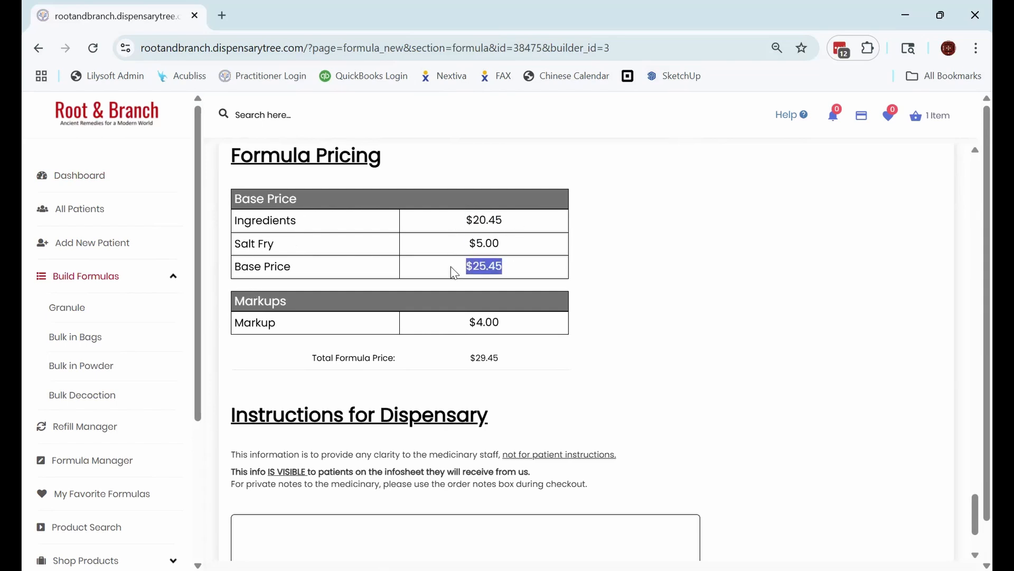
click(521, 331)
drag(507, 358, 301, 361)
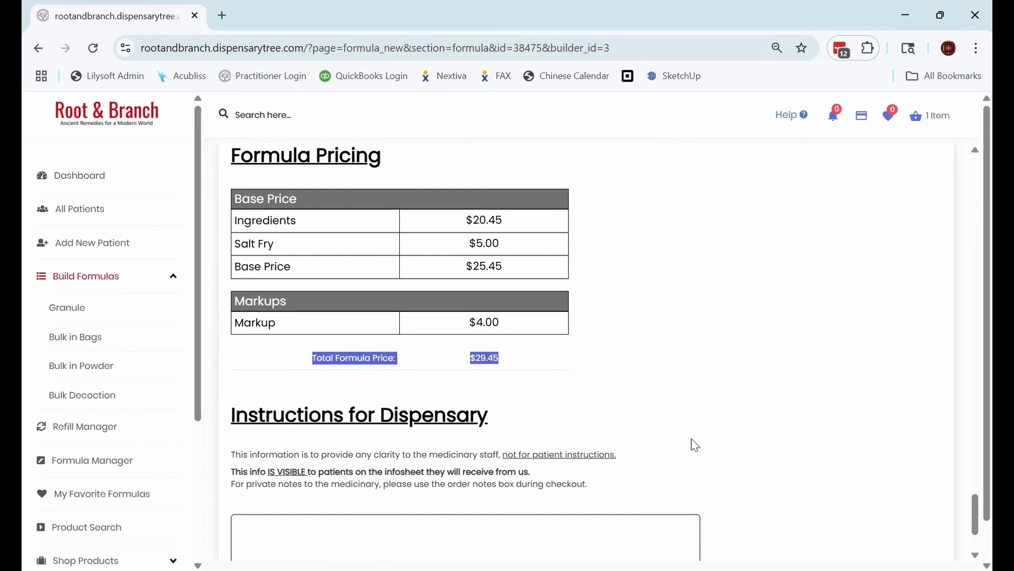
- Enter "Please salt fry the da zao" as the dispensary instructions and read the guidance on patient visibility and private notes
scroll(696, 446, down, 2)
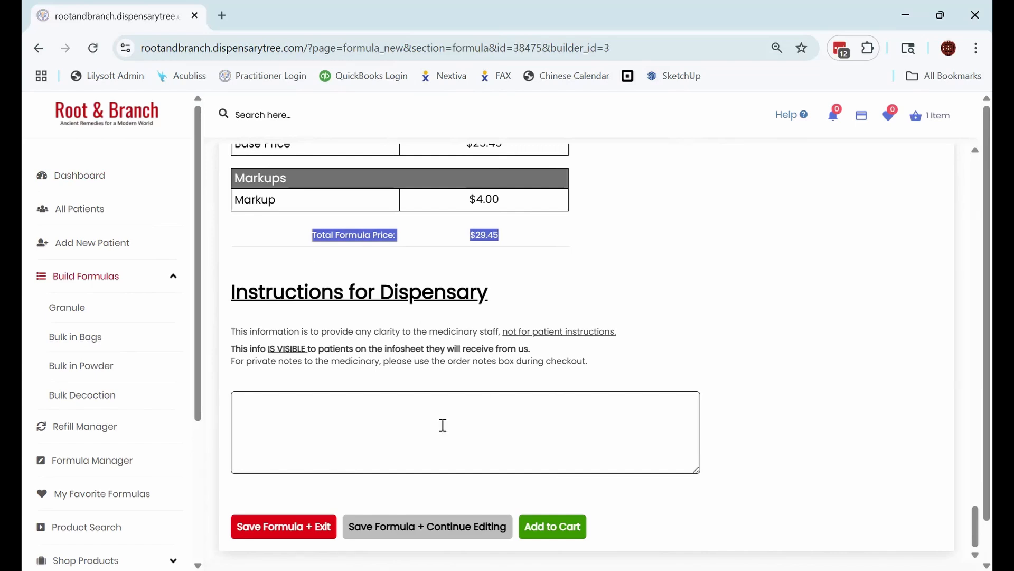
click(421, 429)
text(Plea)
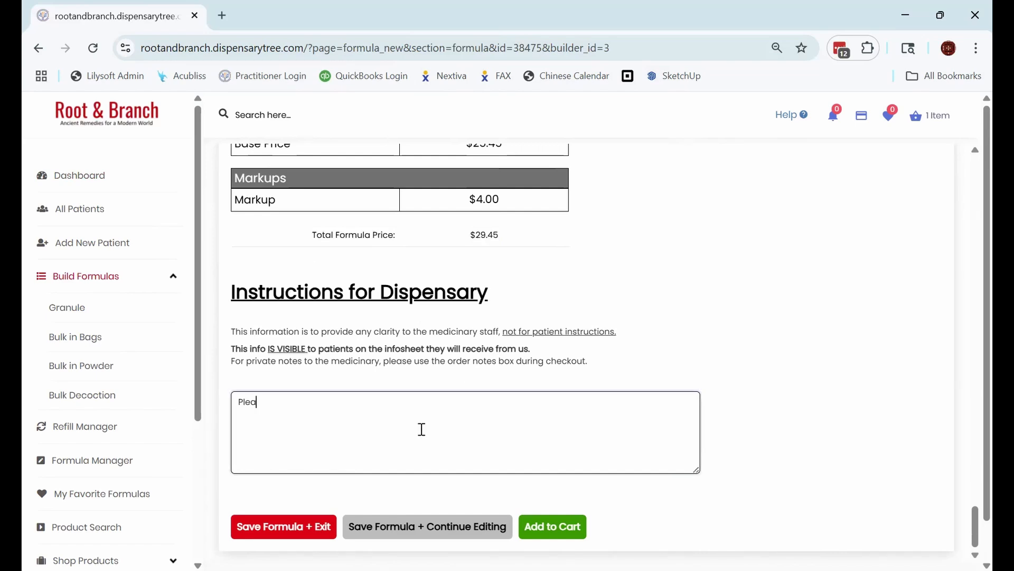
text(se salt fry the da zao)
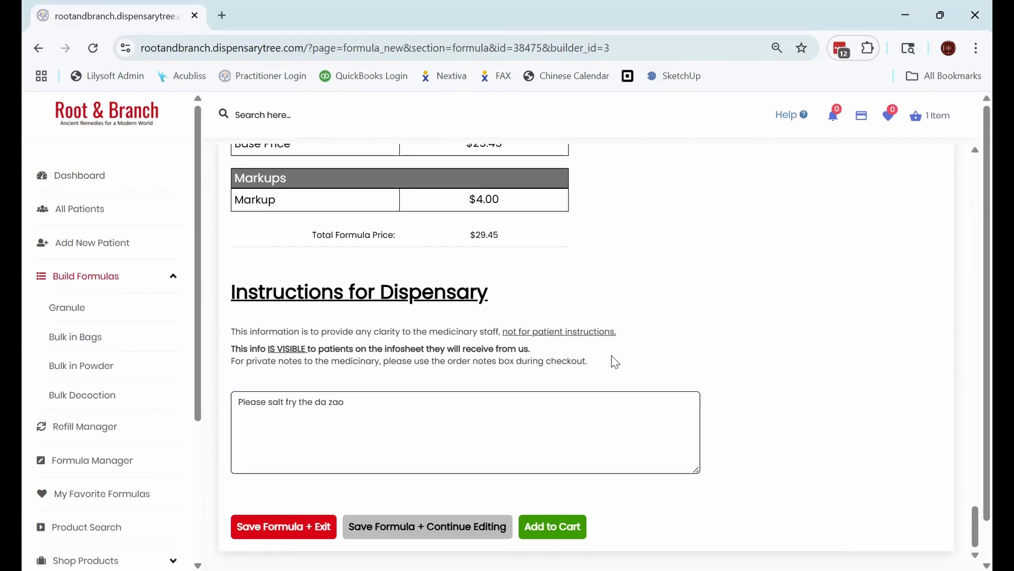
drag(592, 361, 292, 313)
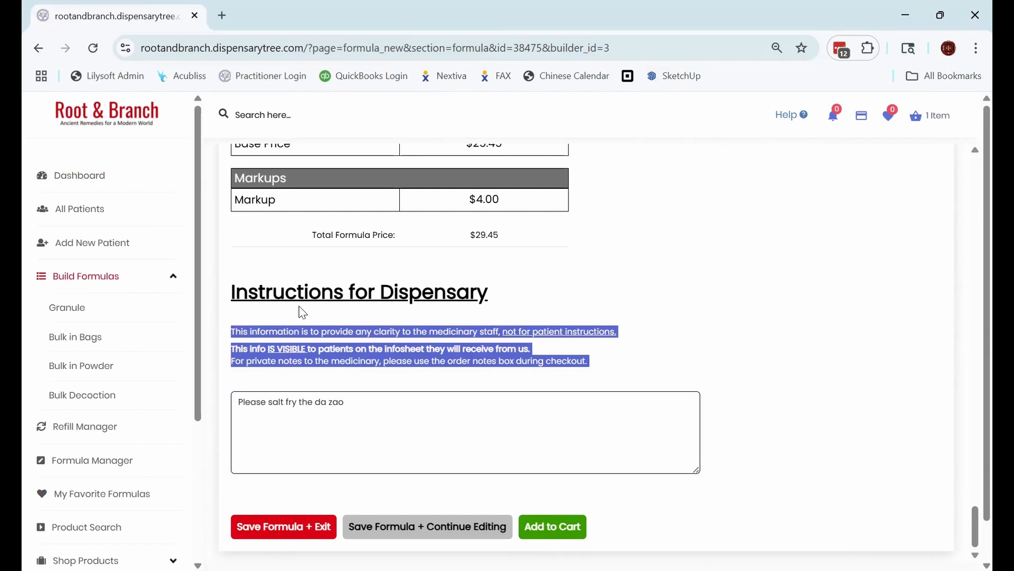
click(295, 368)
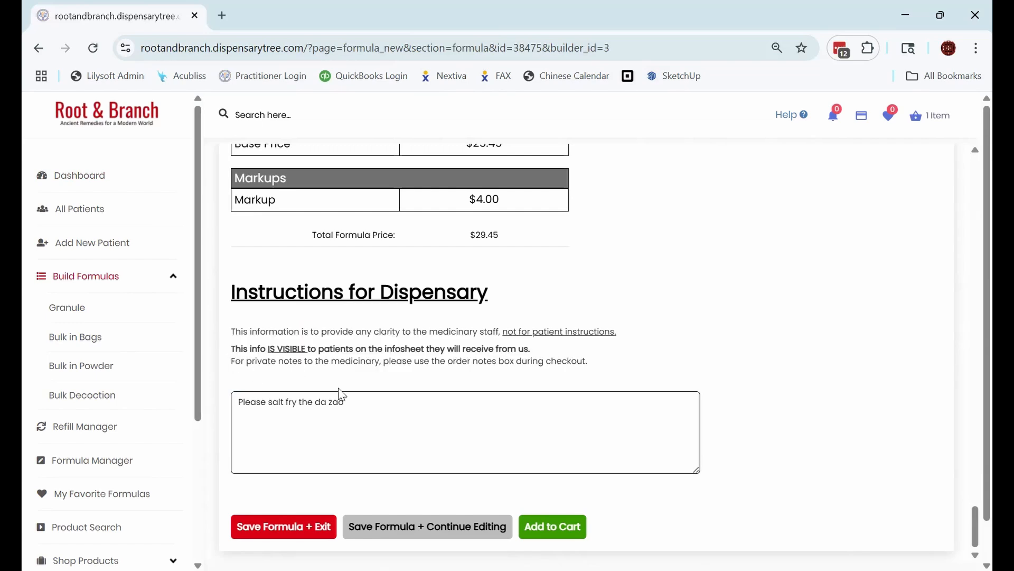
double_click(336, 363)
triple_click(337, 364)
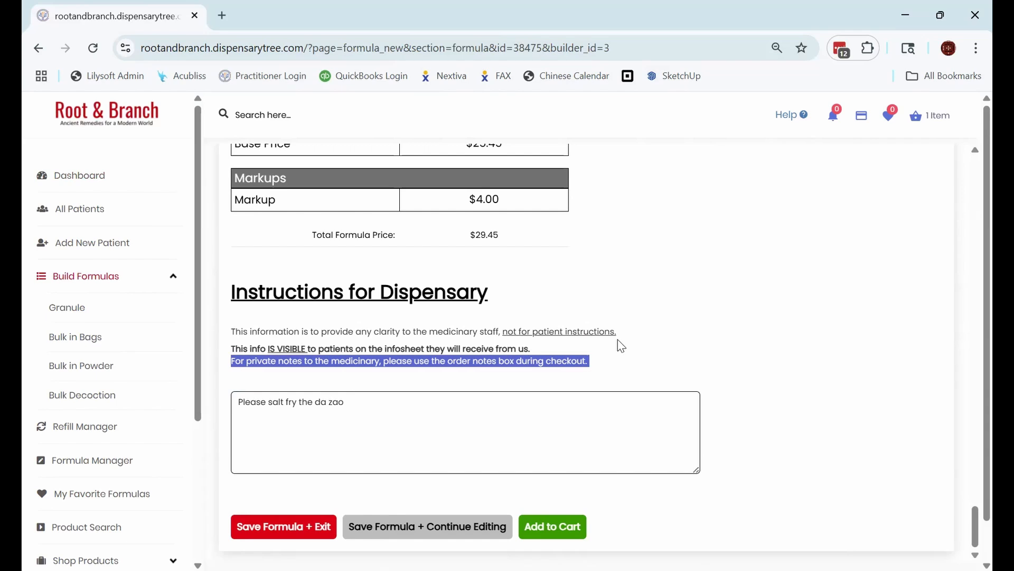
- Try to add the Bulk in Bags formula to the cart
scroll(621, 370, down, 1)
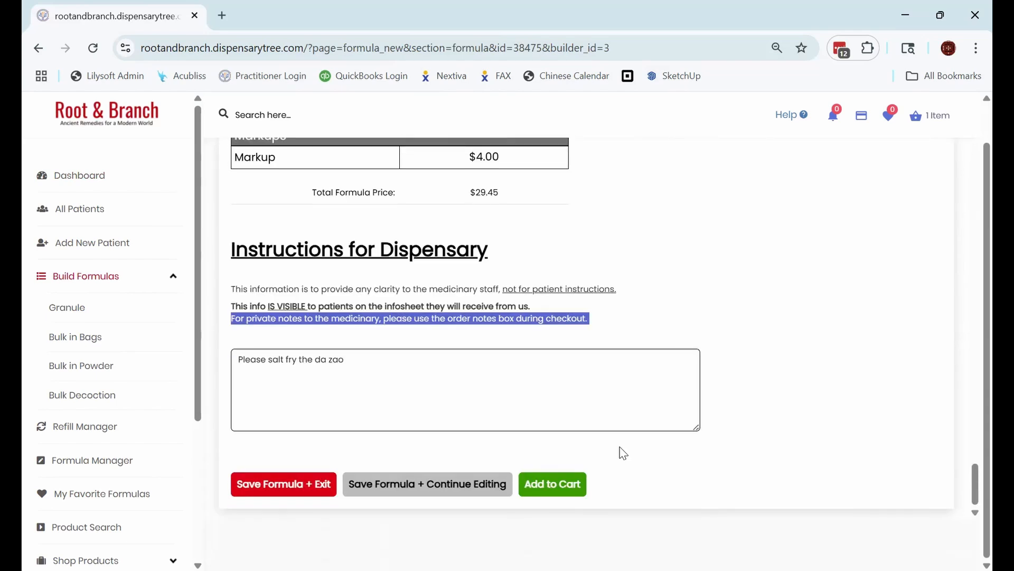
click(568, 487)
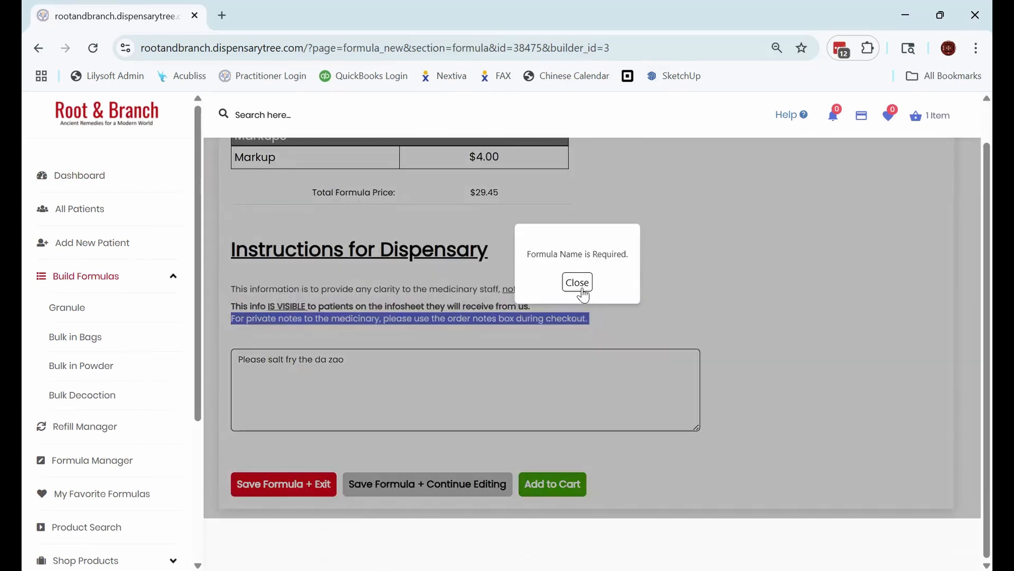
click(583, 291)
- Name the formula "Test Gui Zhi" in the general details
scroll(736, 393, up, 10)
scroll(734, 394, up, 10)
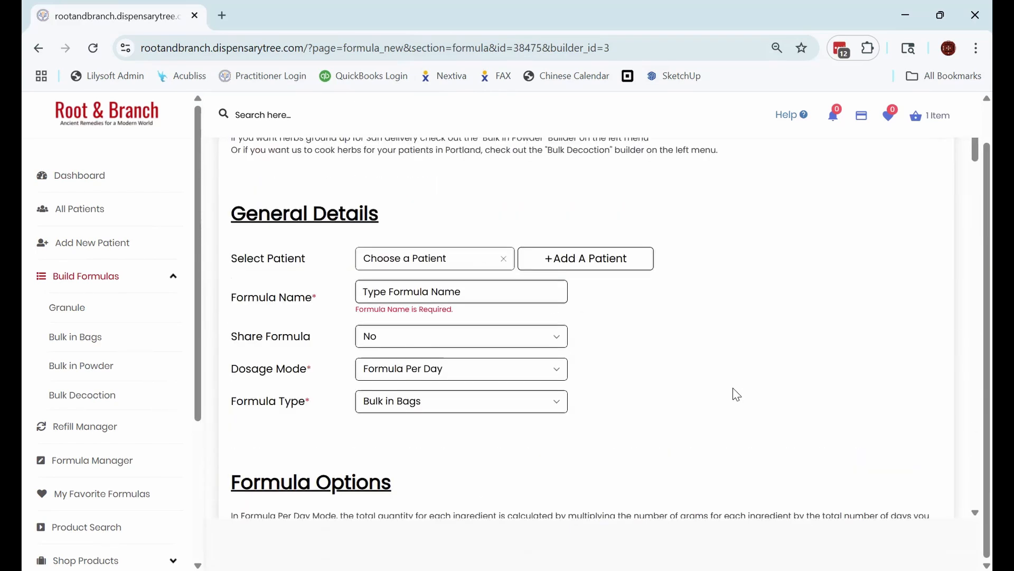
click(370, 357)
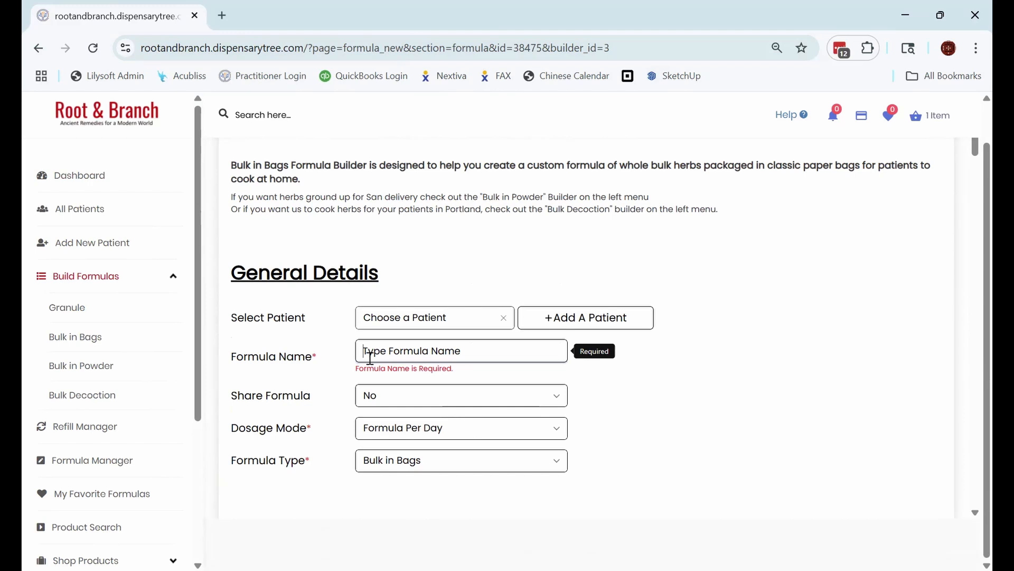
text(Test Gui Zhi)
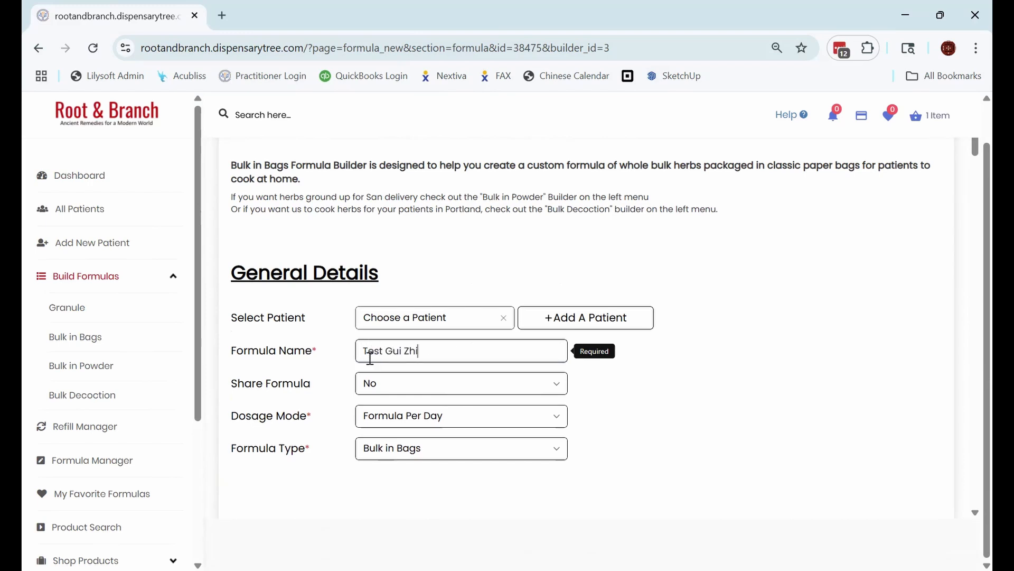
scroll(753, 412, down, 15)
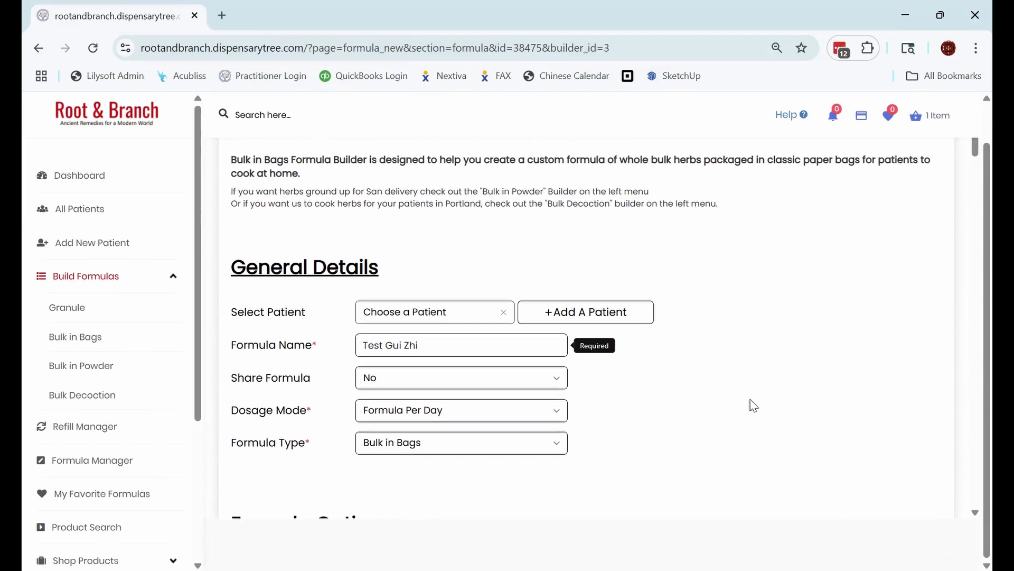
scroll(749, 460, down, 10)
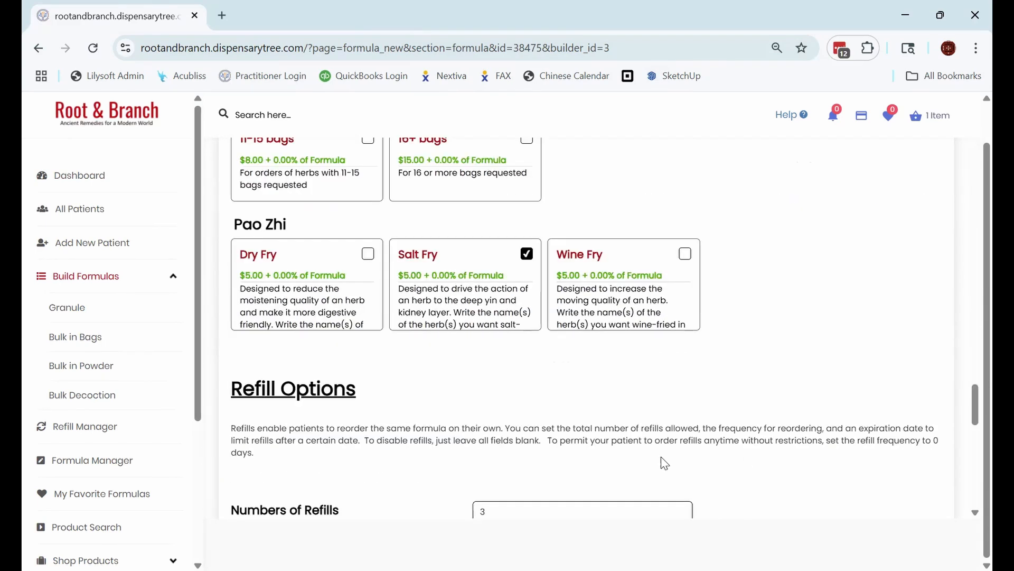
- Add the Test Gui Zhi formula to the cart and start a new Bulk in Bags formula
click(569, 481)
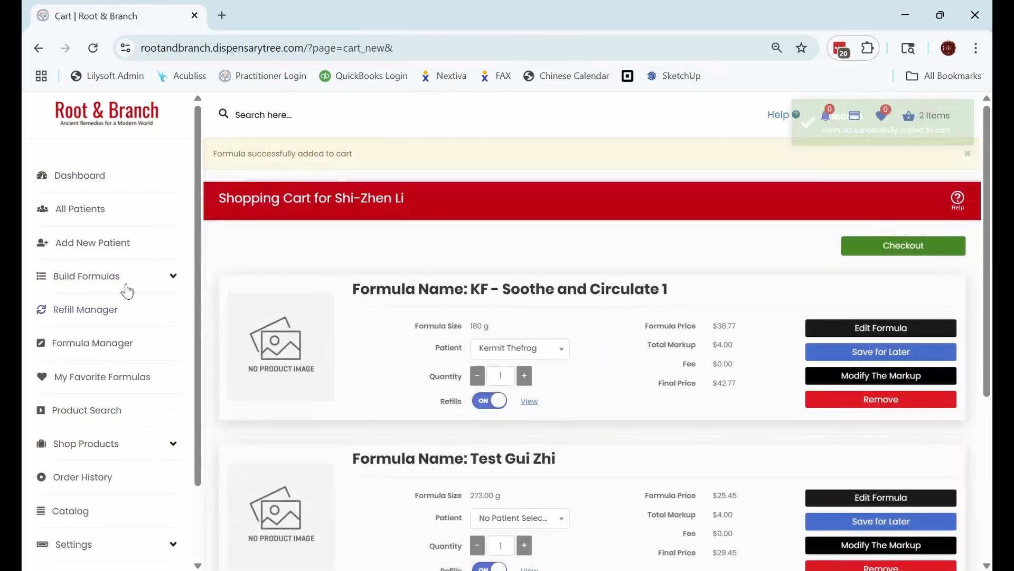
click(90, 336)
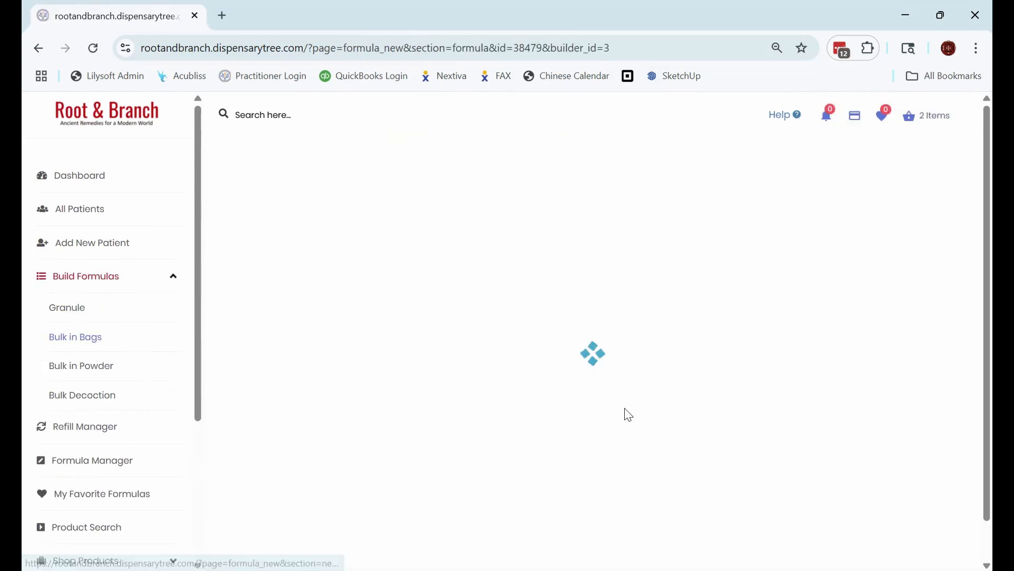
scroll(626, 415, down, 2)
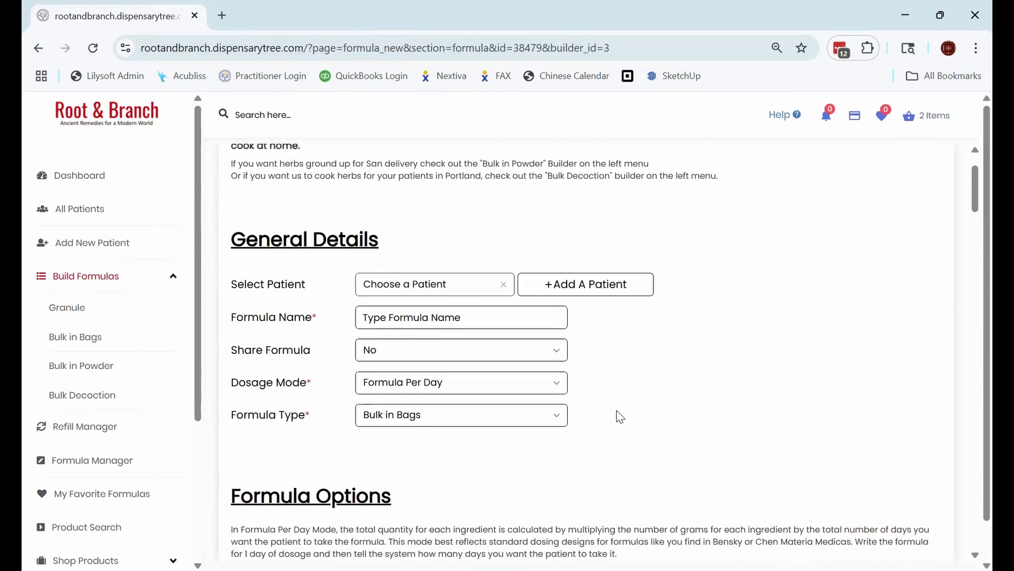
- Set the dosage mode to Formula Per Bag, with 4 bags in total and 2 days in each bag
click(487, 388)
click(450, 428)
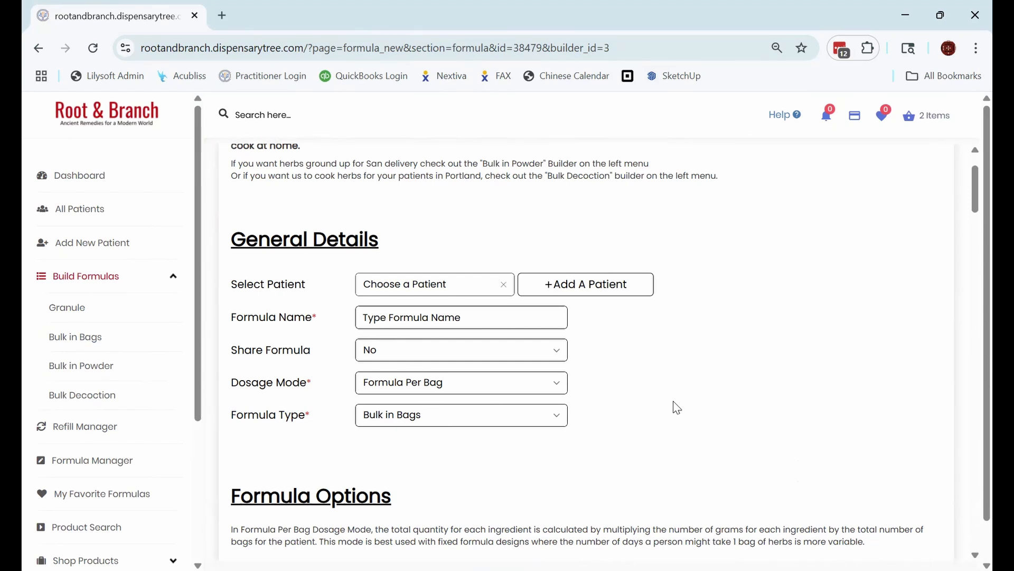
scroll(681, 391, down, 3)
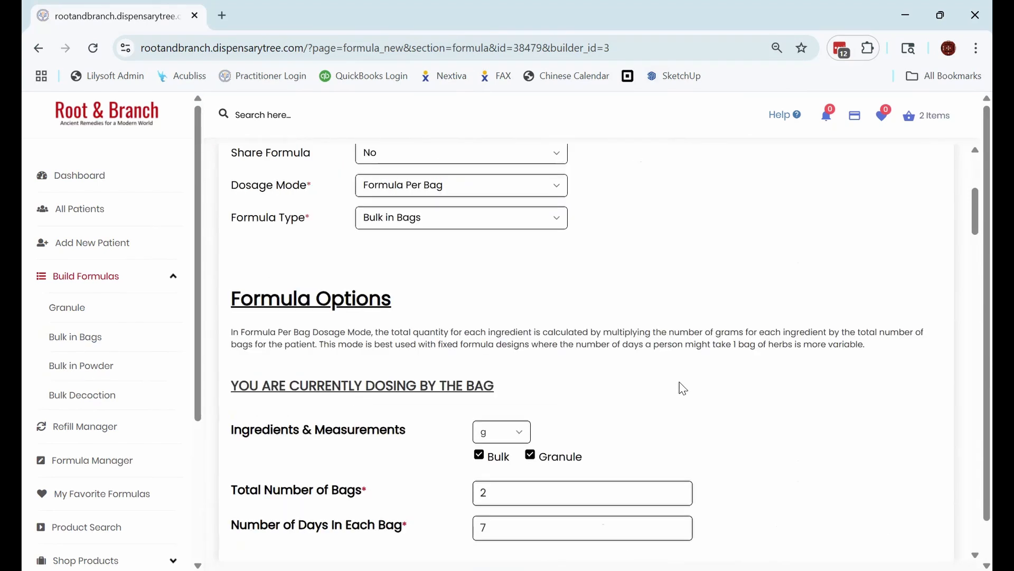
scroll(682, 390, down, 2)
drag(502, 391, 410, 394)
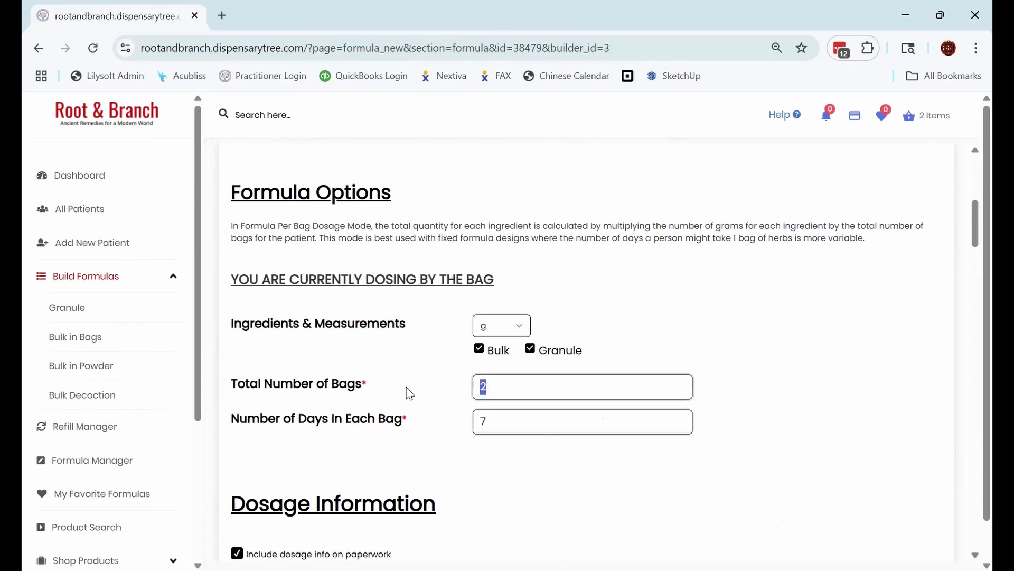
text(3)
drag(491, 391, 446, 392)
text(4)
drag(515, 426, 459, 433)
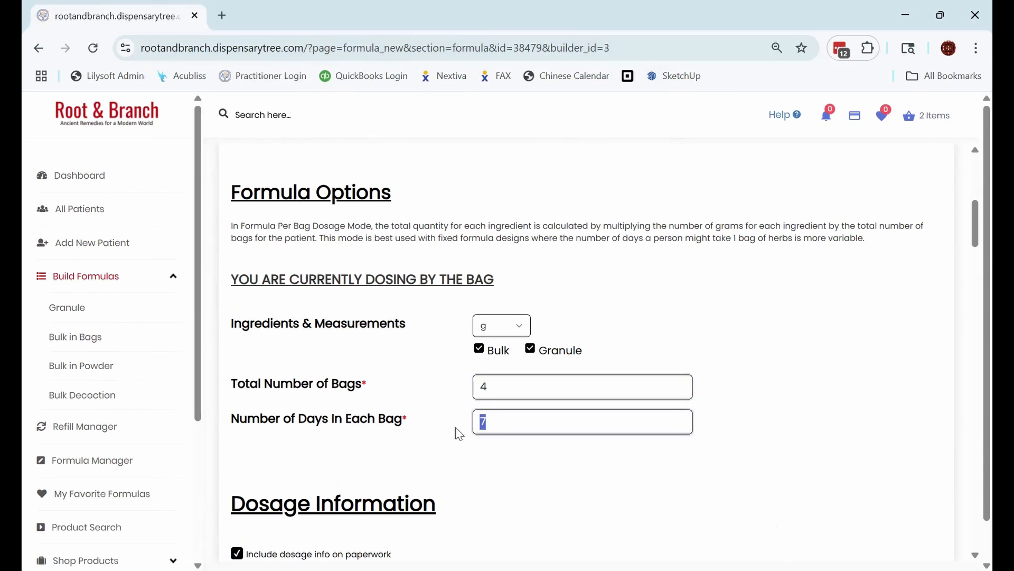
text(2)
drag(233, 280, 612, 324)
click(523, 385)
- Add Gui Zhi, Bai Shao Yao, Zhi Gan Cao and Da Zao (Hong) as the formula's ingredients
scroll(491, 441, down, 10)
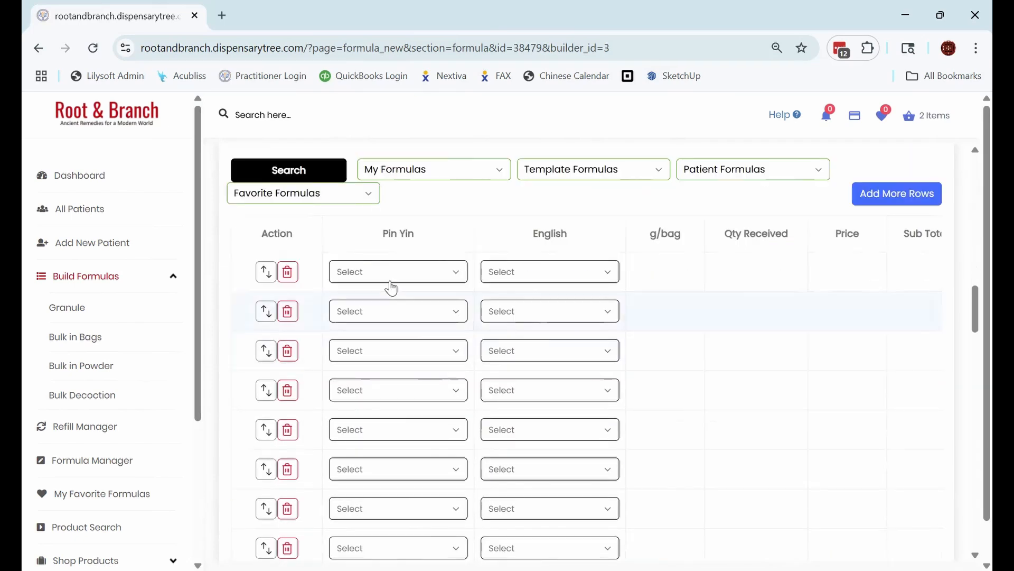
click(502, 272)
text(gu zhi)
key(Return)
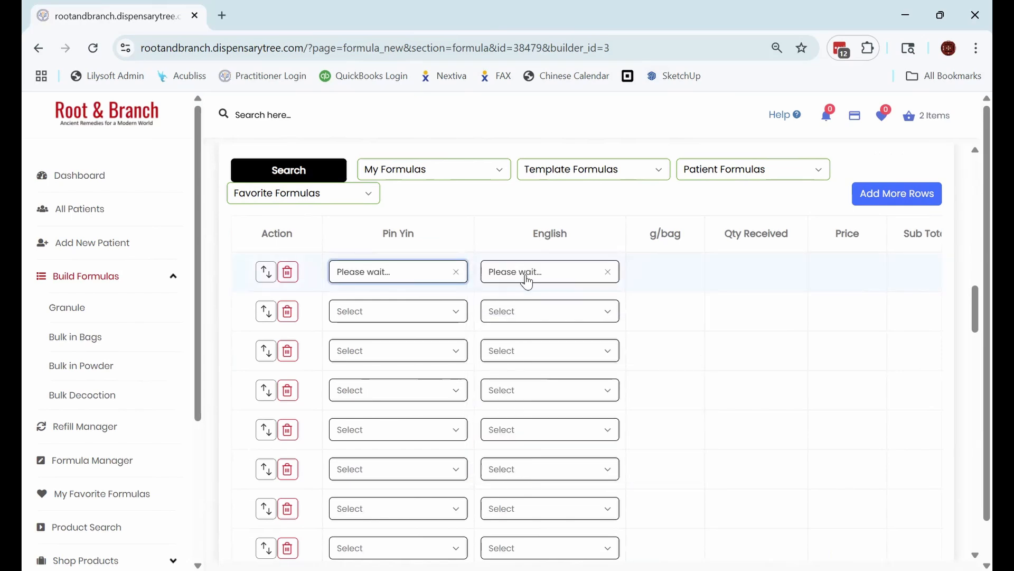
text(bai shao)
key(Return)
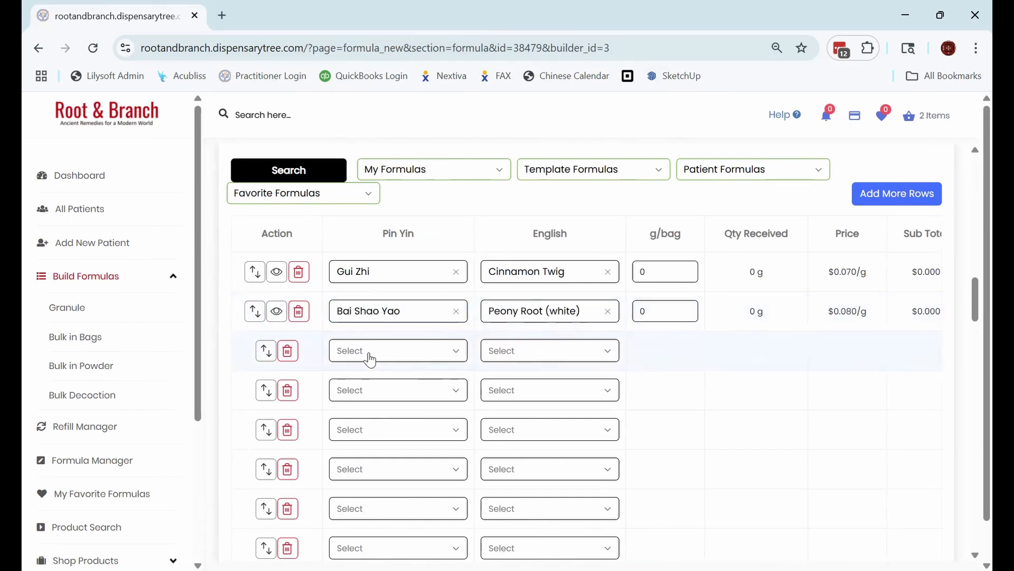
text(zhi gan)
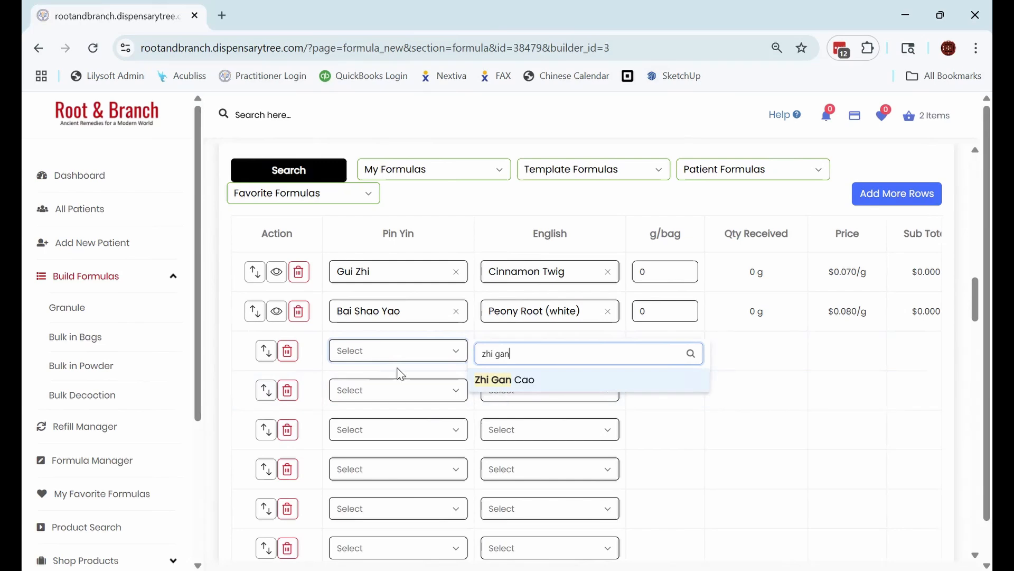
key(Return)
click(365, 390)
text(da za)
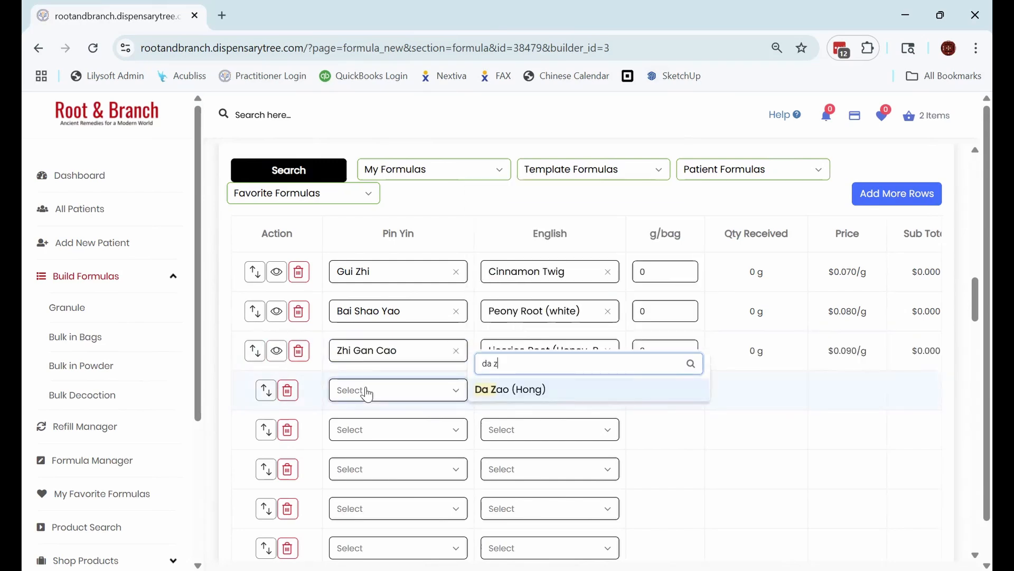
key(Return)
- Set the grams per bag to 12 for Gui Zhi, 12 for Bai Shao Yao, 9 for Zhi Gan Cao and 6 for Da Zao
click(660, 270)
text(12)
click(672, 318)
text(12)
click(654, 347)
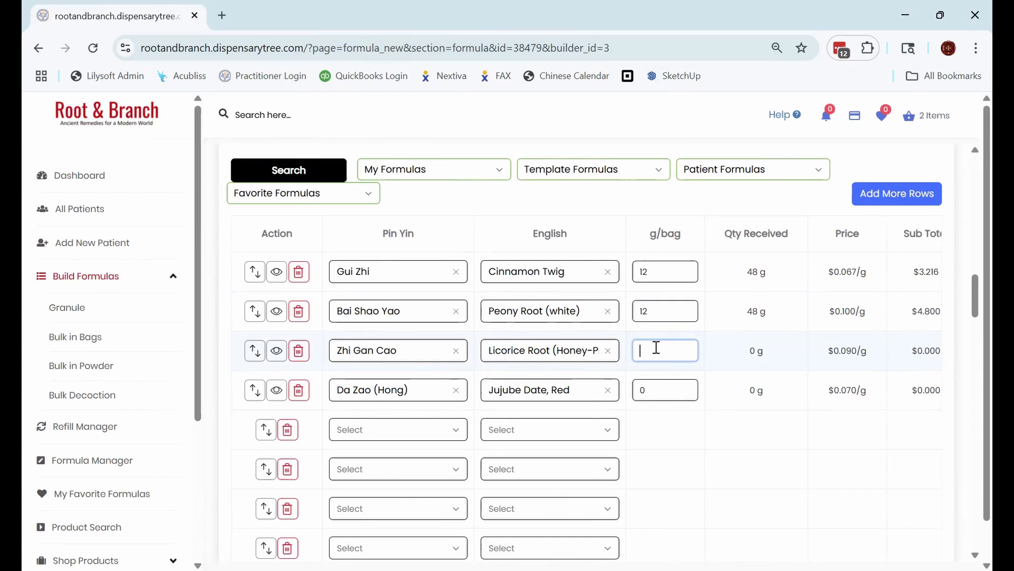
text(9)
click(671, 390)
text(6)
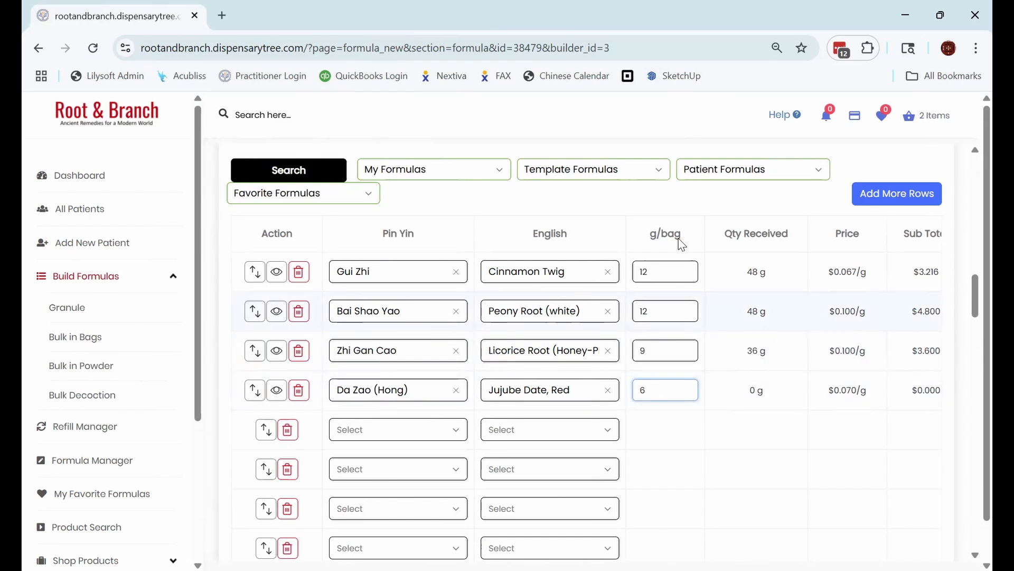
click(672, 201)
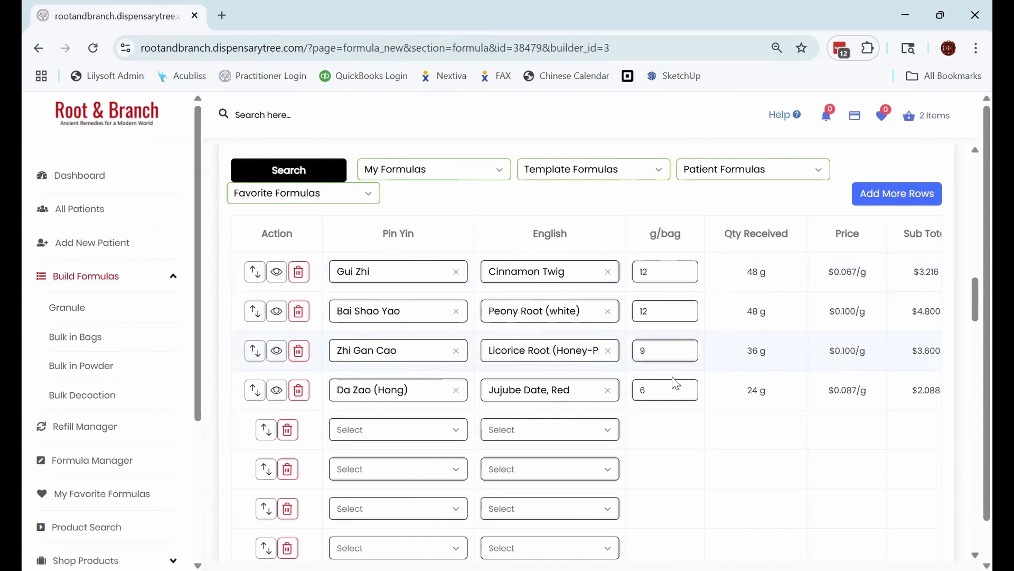
click(674, 348)
click(750, 250)
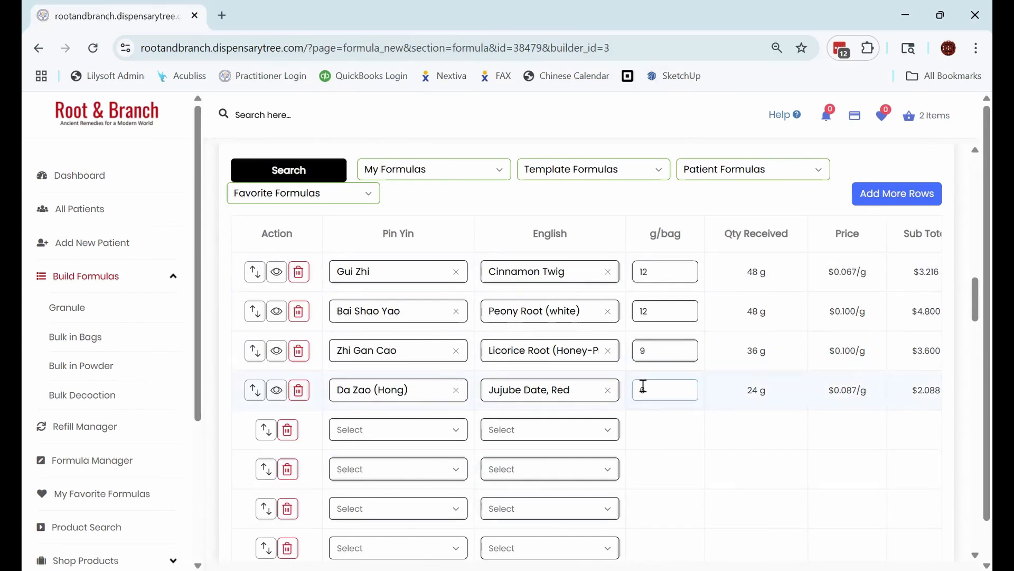
- Leave the bag formula for the cart and create a new Bulk in Powder formula named "Test Gui Zhi 2"
scroll(737, 346, up, 15)
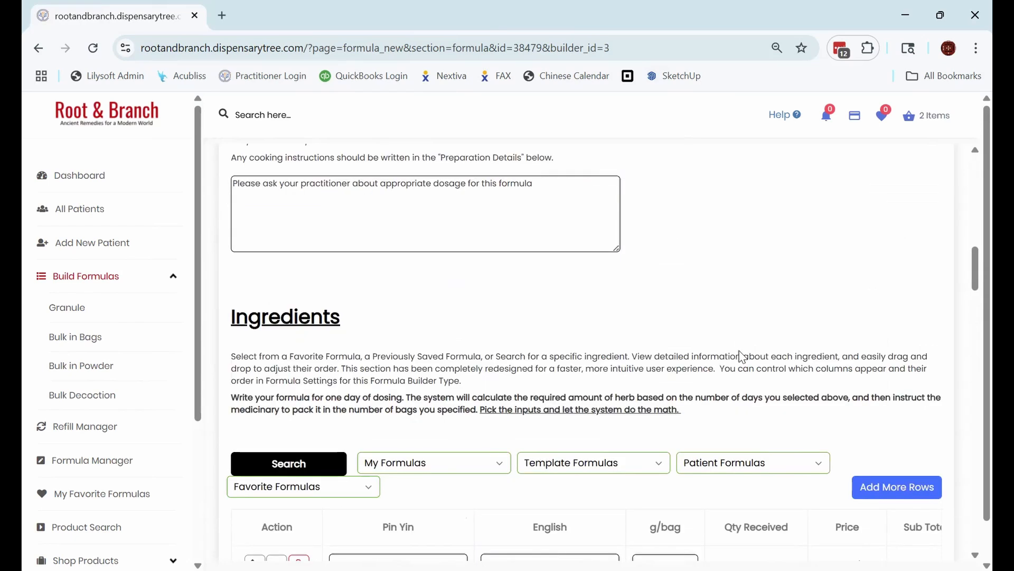
click(929, 122)
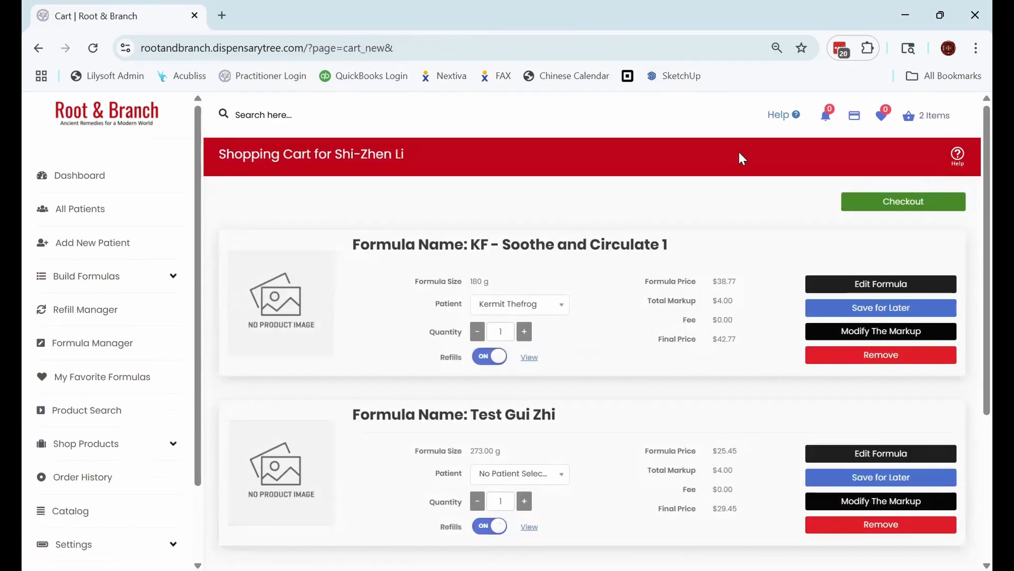
click(112, 277)
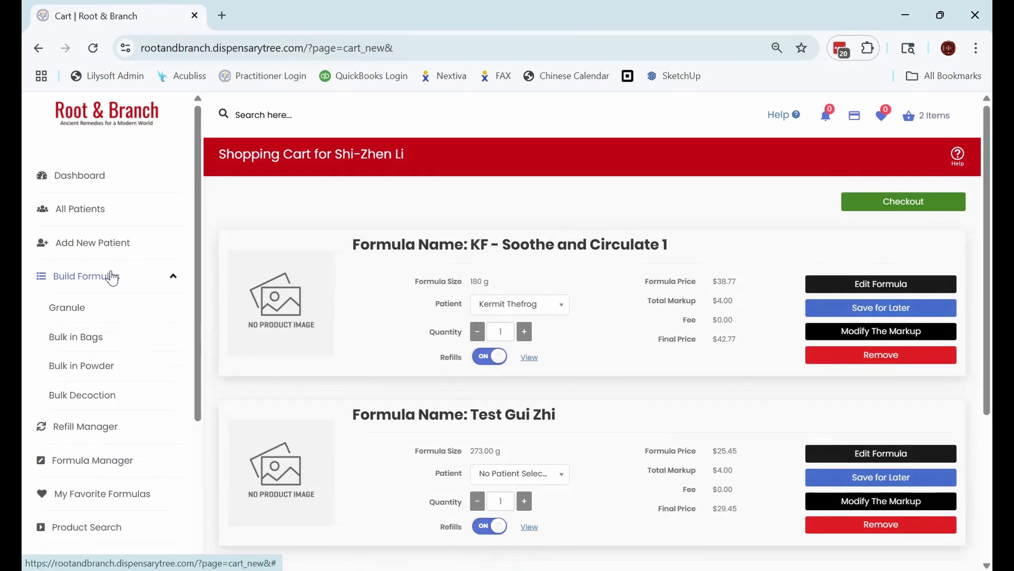
click(80, 376)
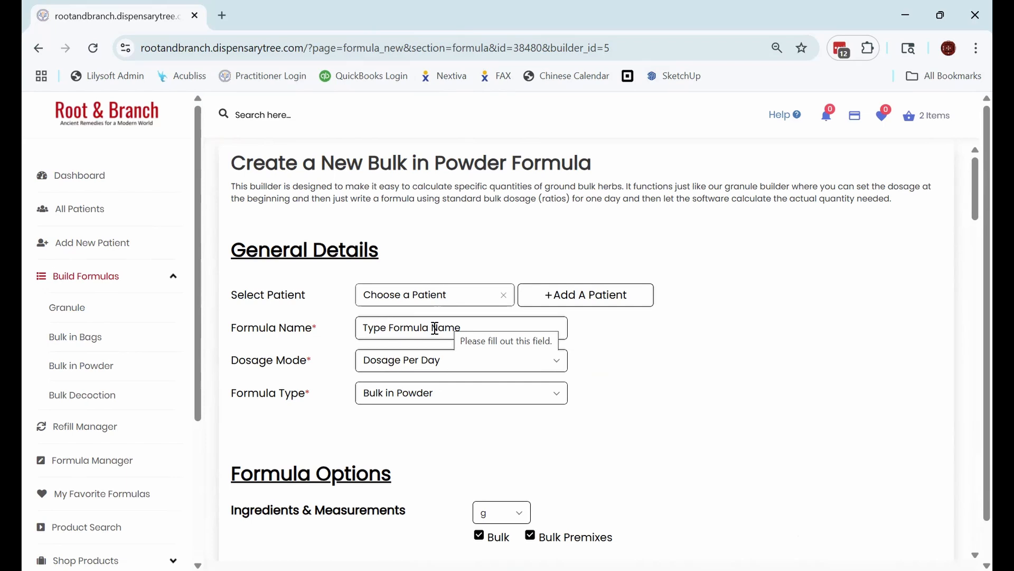
text(Test)
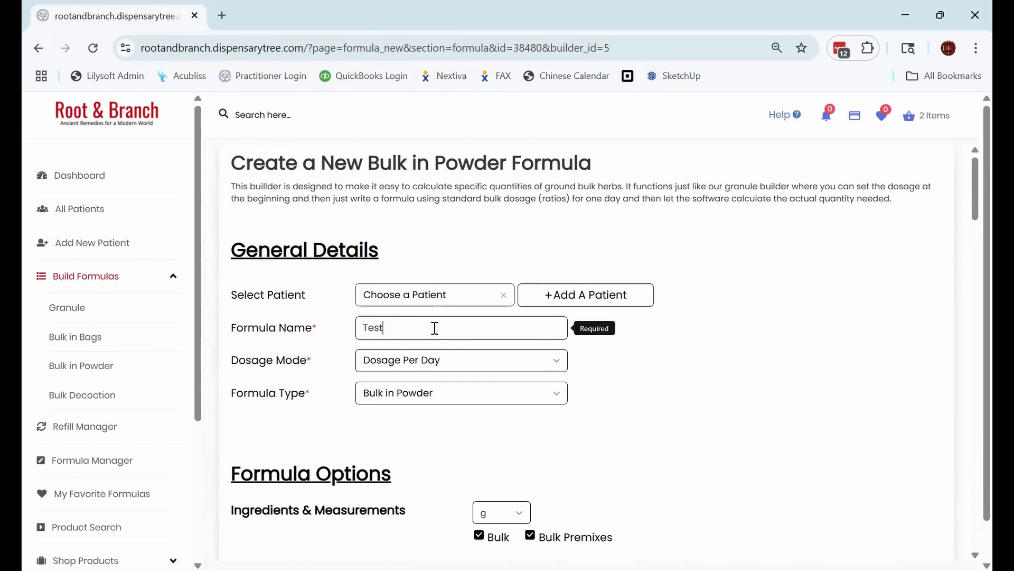
text( Gui Zhi 2)
- Review the powder formula's general details, ingredient type options and Total Herb Quantity
scroll(746, 433, down, 4)
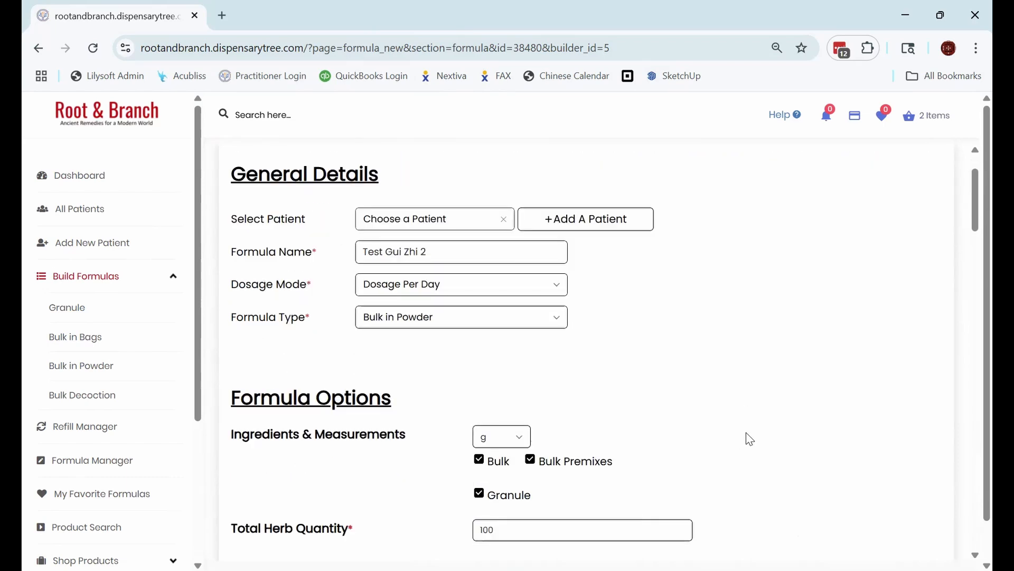
scroll(413, 262, up, 1)
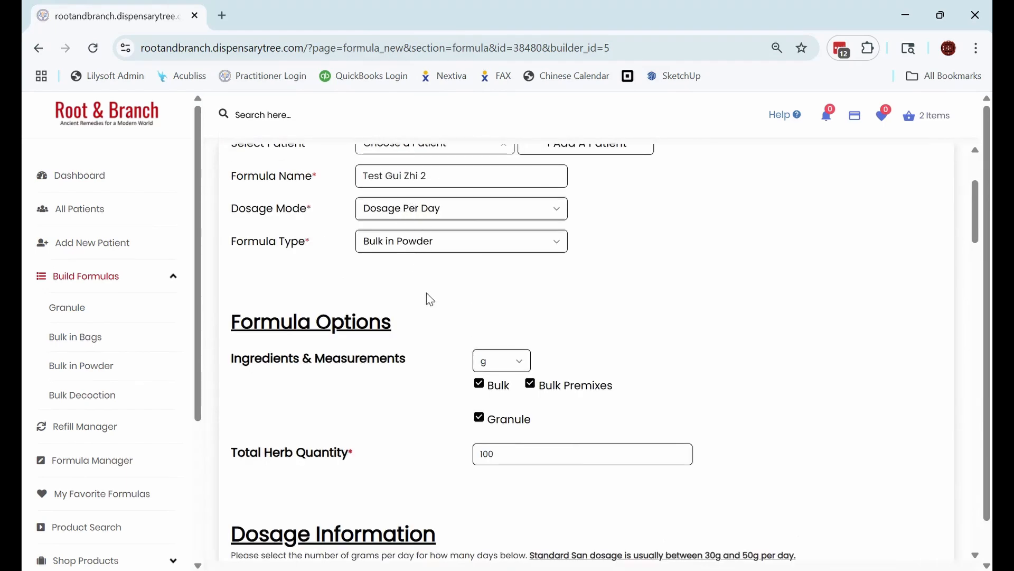
scroll(426, 296, down, 1)
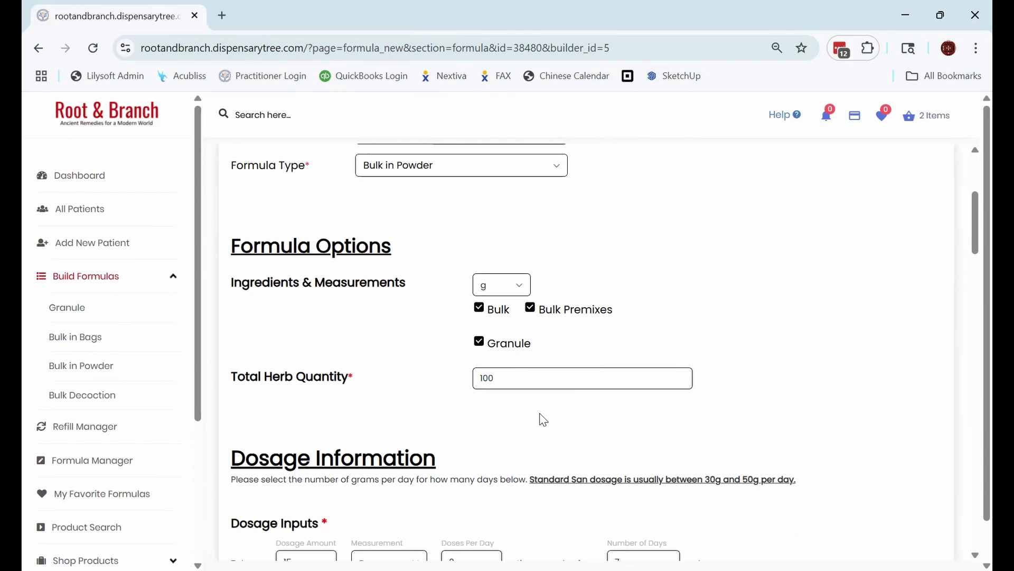
click(507, 379)
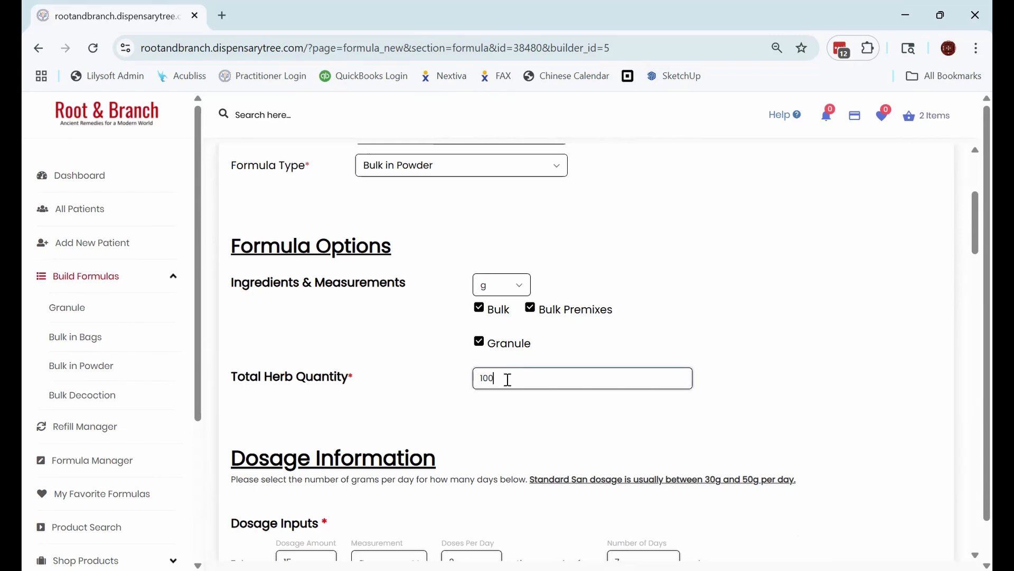
click(358, 407)
scroll(356, 400, down, 3)
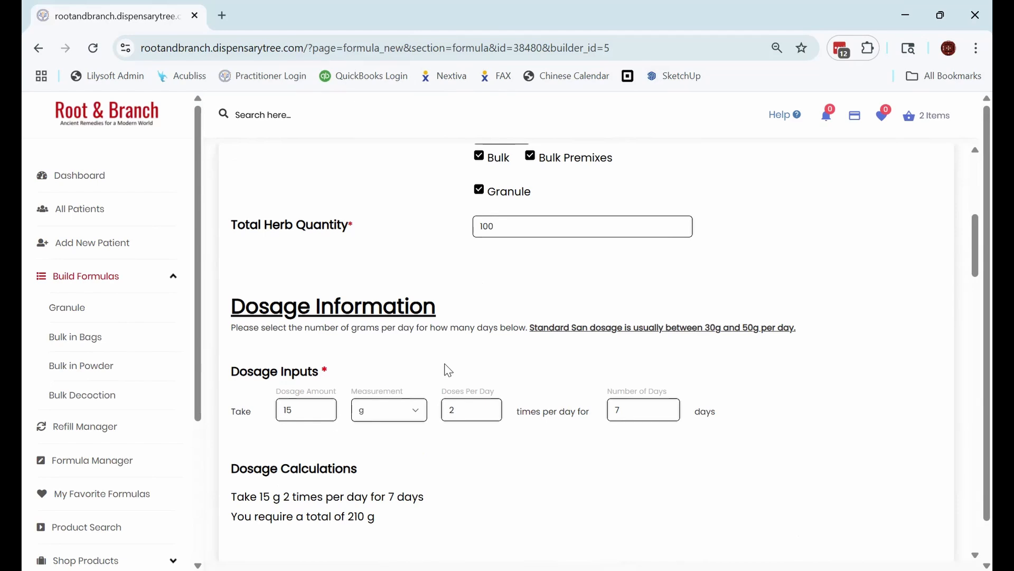
- Examine the standard San dosage guidance, the dosage inputs and the calculated total requirement
click(298, 410)
drag(528, 327, 822, 333)
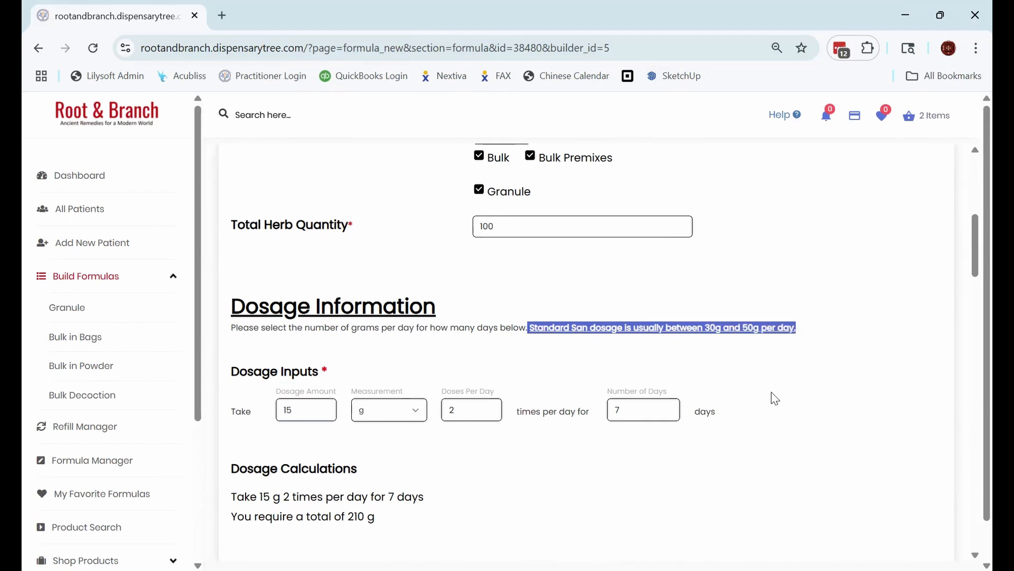
click(518, 467)
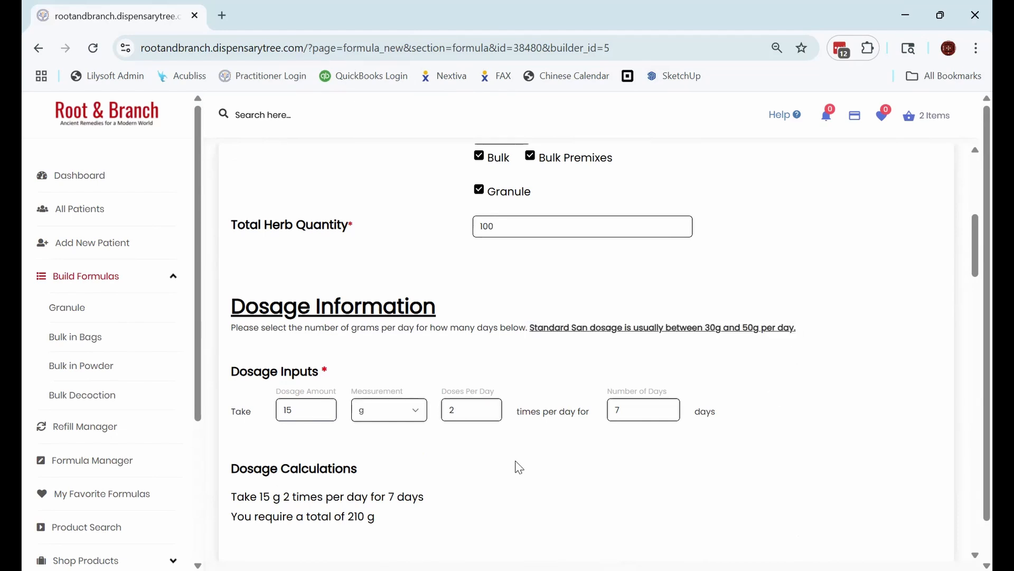
click(320, 411)
double_click(314, 410)
click(305, 409)
click(634, 413)
drag(380, 521, 220, 520)
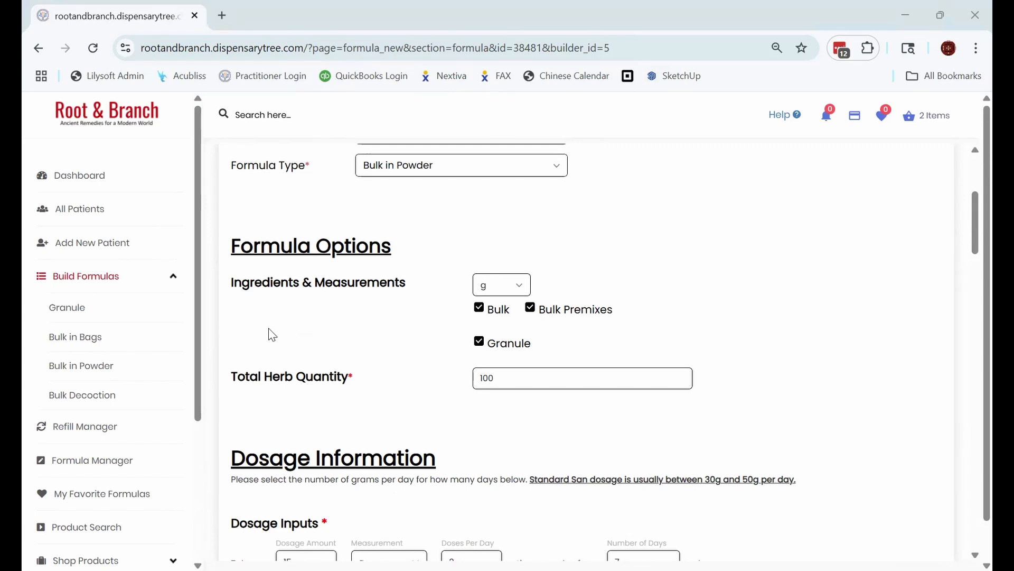
- Set the powder dosage amount to 18 g and the number of days to 10
scroll(502, 430, down, 1)
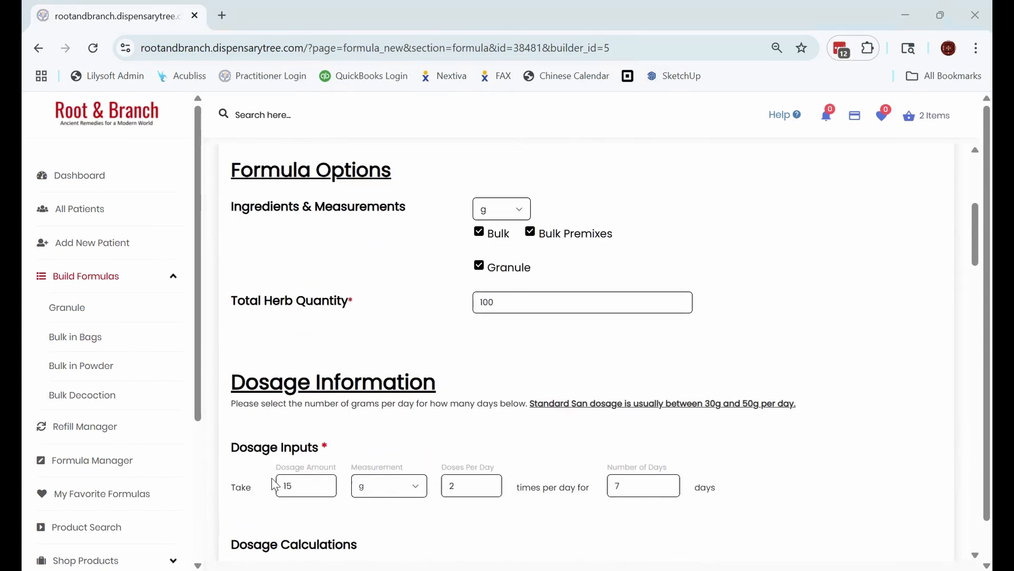
click(298, 478)
key(BackSpace)
text(8)
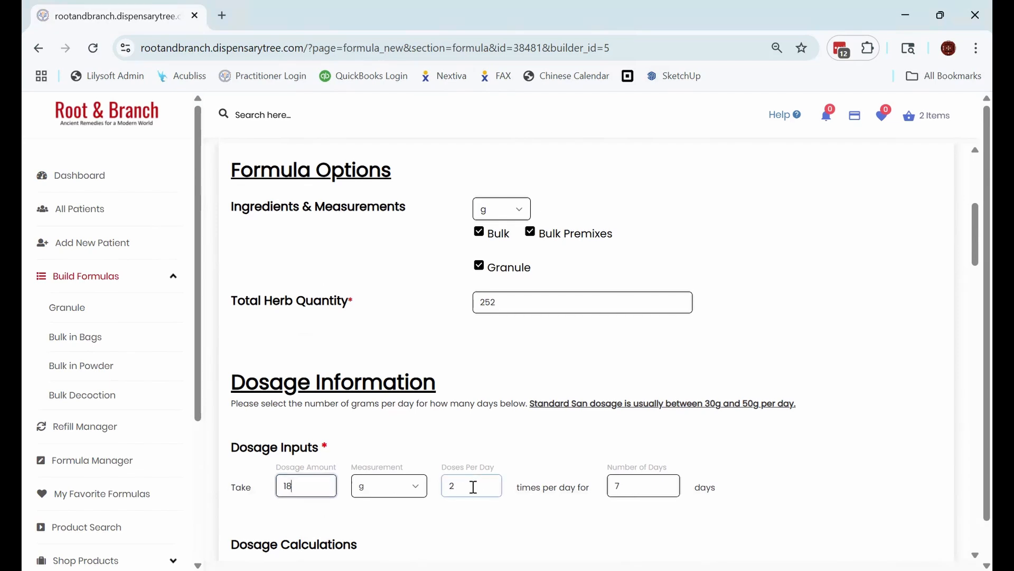
click(625, 478)
key(BackSpace)
text(010)
click(759, 479)
- Compare the total required in the dosage calculations with the Total Herb Quantity
scroll(370, 473, down, 1)
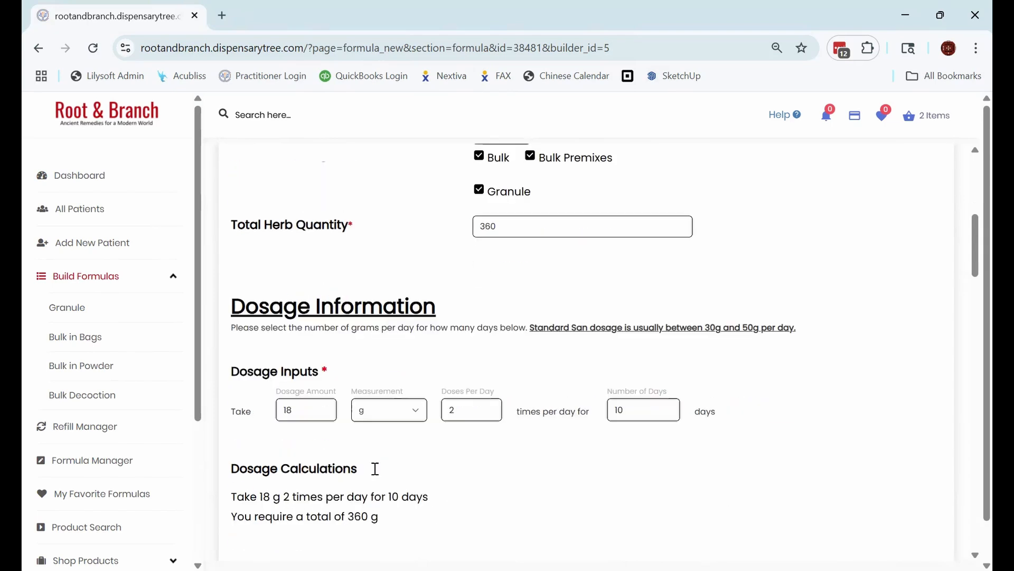
drag(368, 519, 224, 523)
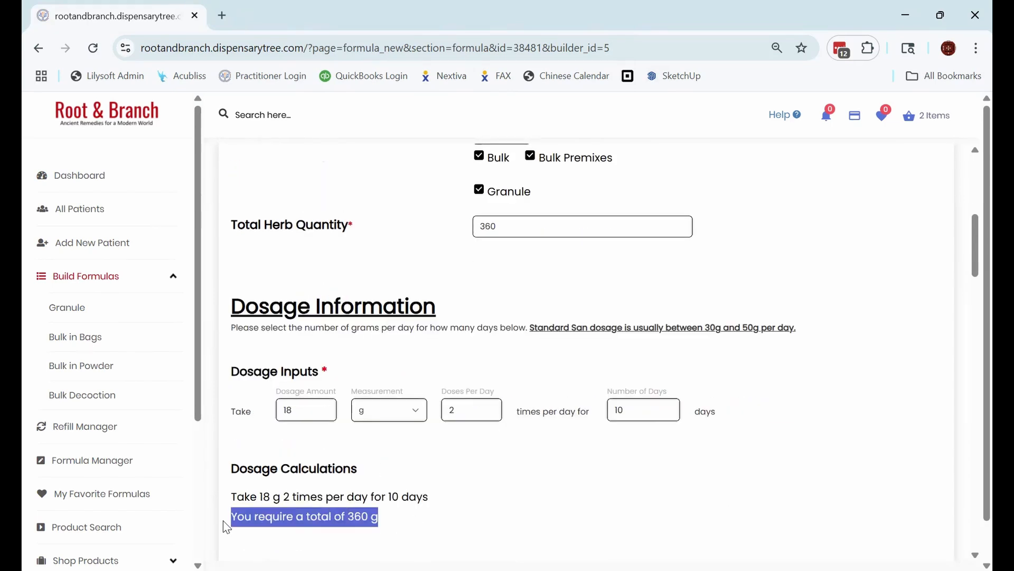
double_click(480, 222)
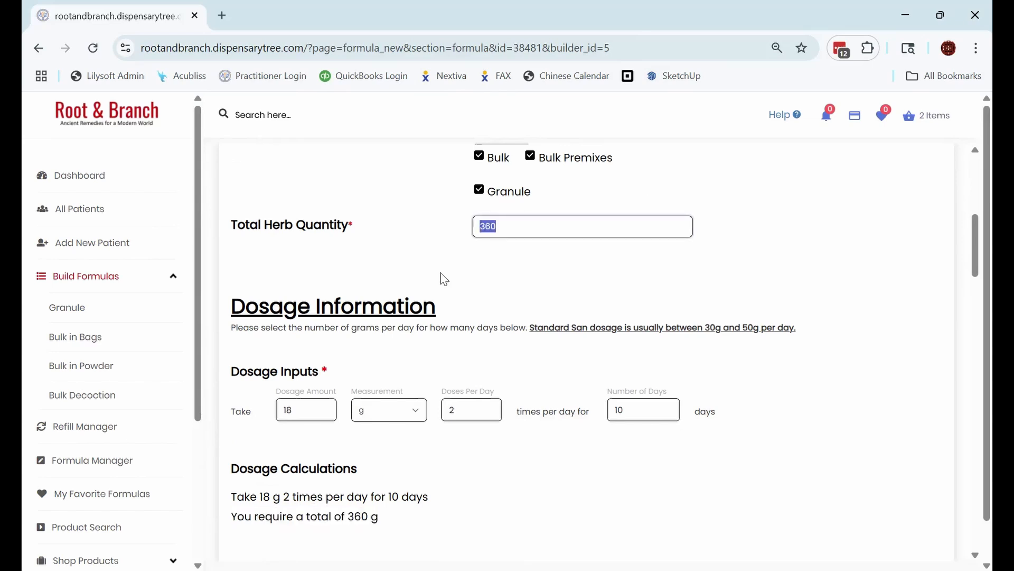
click(444, 279)
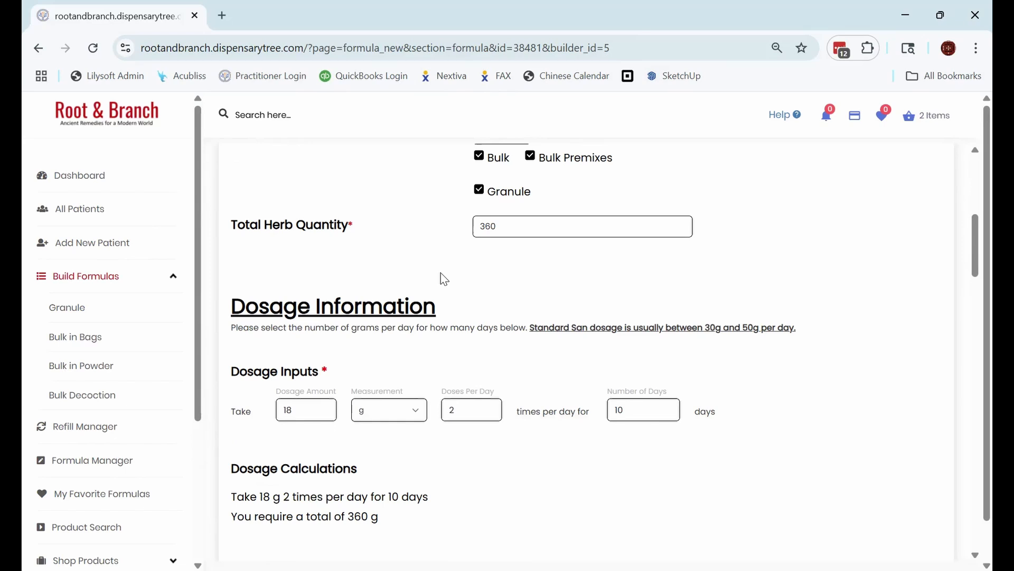
- Set the powder formula's dosage amount to 15 g
click(310, 417)
drag(310, 417, 236, 408)
text(15)
click(664, 410)
drag(654, 415, 592, 416)
click(500, 476)
click(470, 401)
- Add Gui Zhi and Bai Shao Yao (chao) as the first two ingredients of the formula
scroll(470, 401, down, 5)
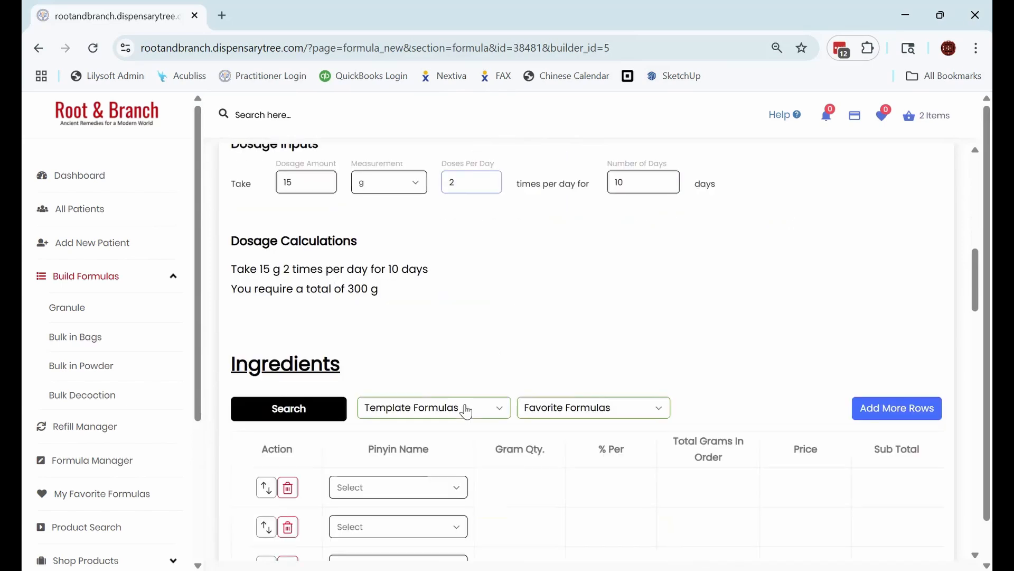
click(391, 408)
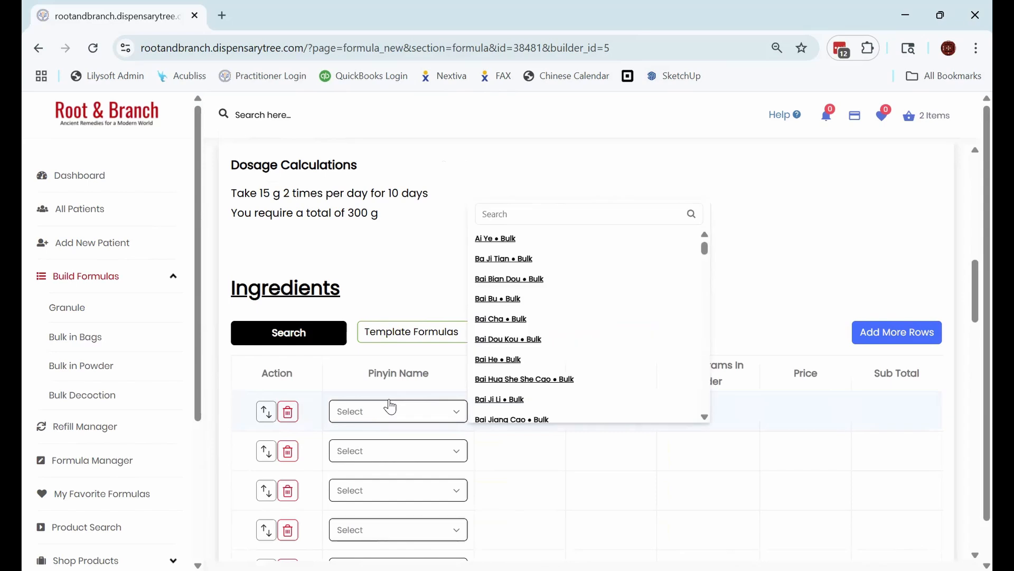
text(gui zhi)
key(Return)
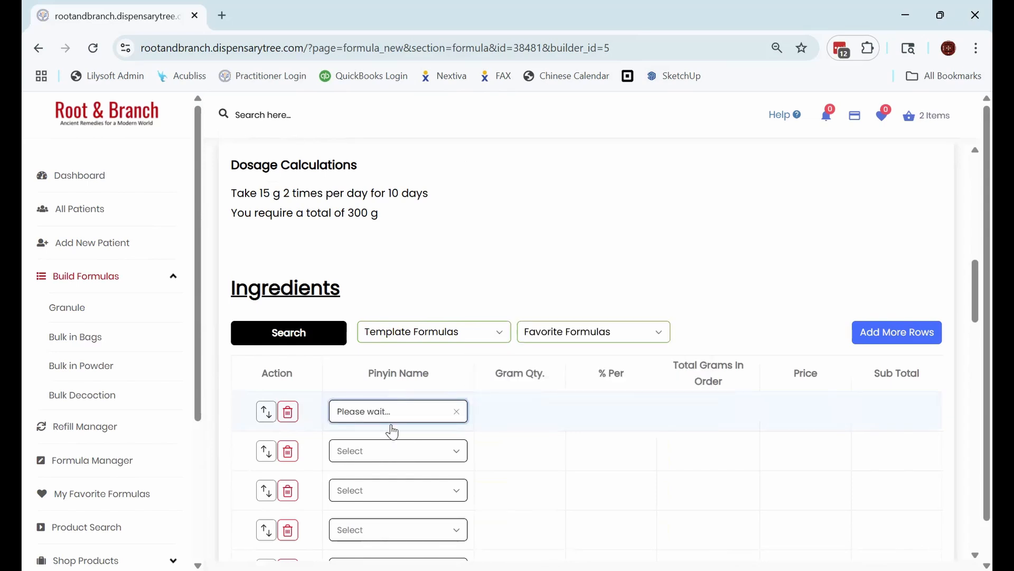
click(386, 448)
text(bai h)
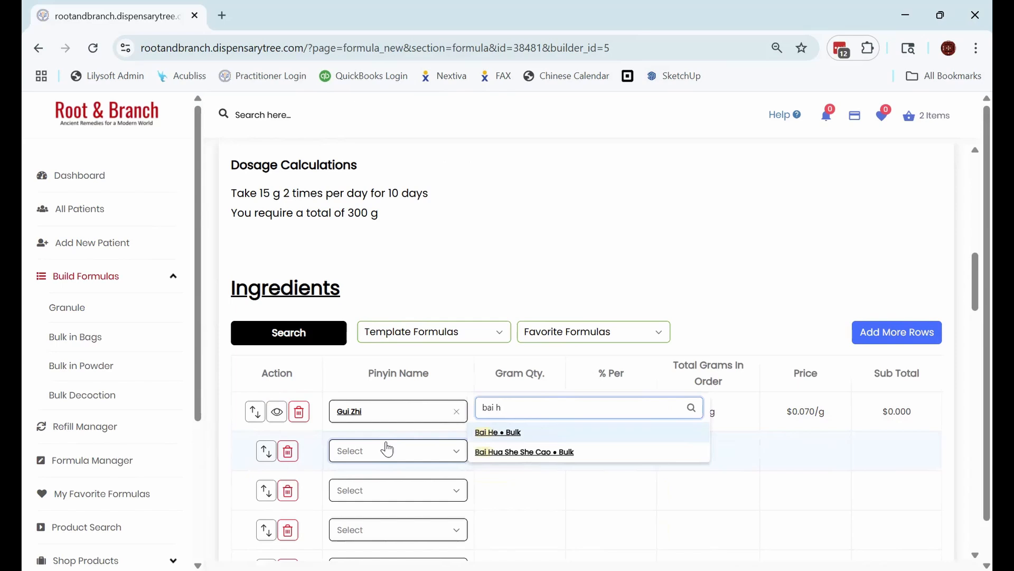
key(BackSpace)
text(shao)
key(Return)
- Add Da Zao (Hong) and Zhi Gan Cao as the third and fourth ingredients
click(378, 500)
text(da z)
key(Return)
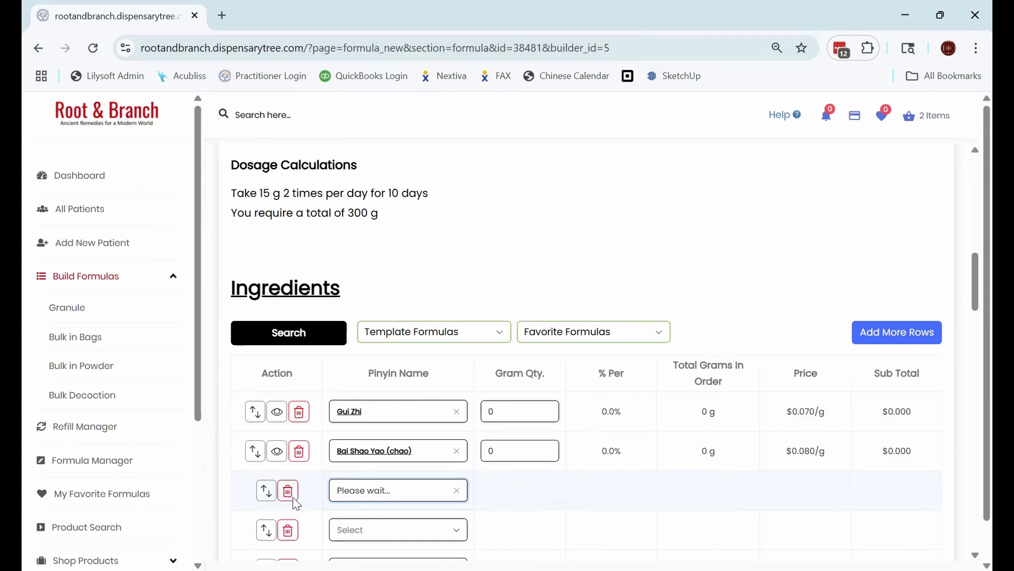
click(353, 532)
text(zhi gan cao)
key(Return)
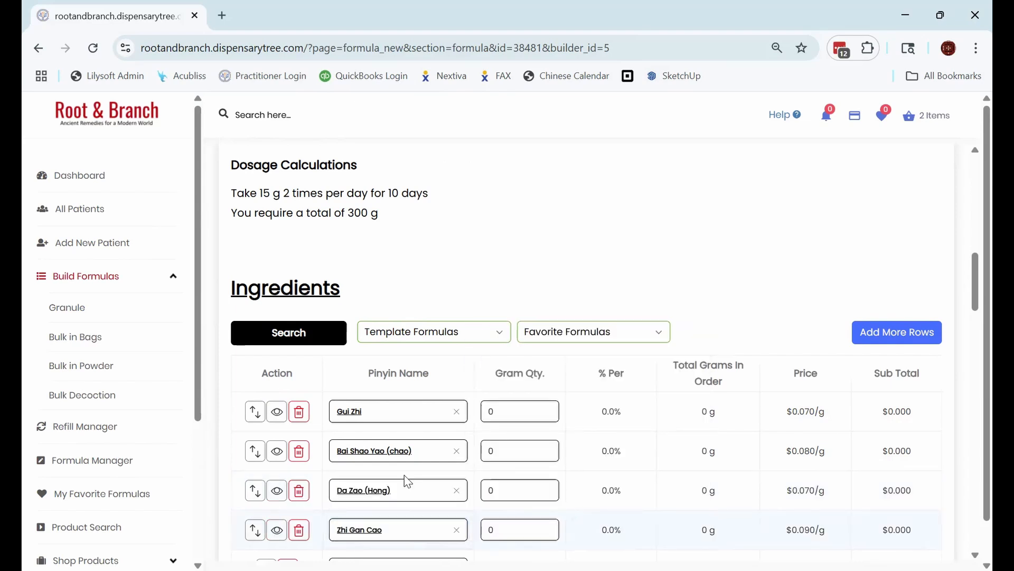
- Set the gram quantities to 12 for Gui Zhi, 12 for Bai Shao Yao (chao), 6 for Da Zao (Hong) and 9 for Zhi Gan Cao
click(506, 418)
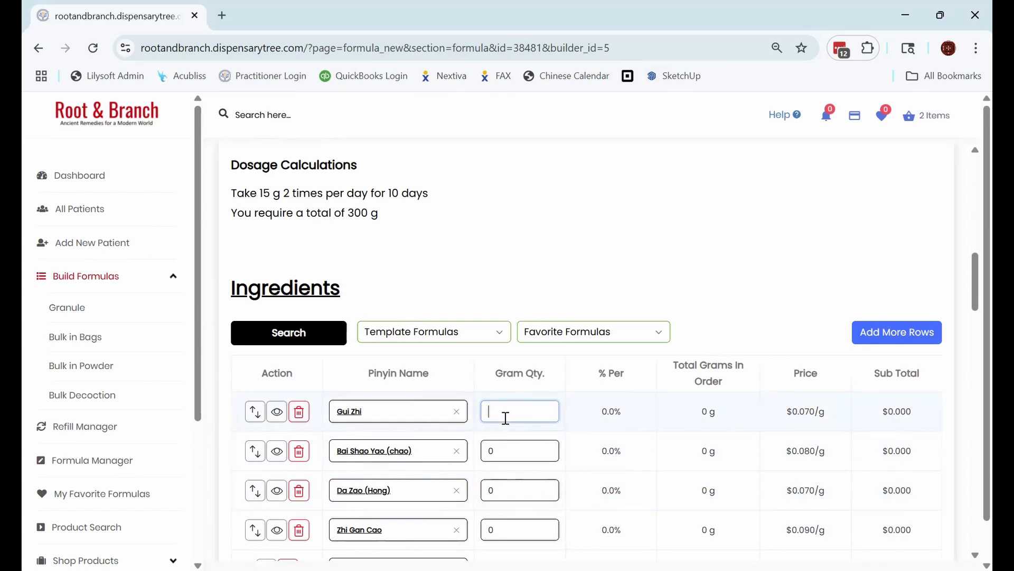
text(12)
click(516, 453)
text(12)
click(509, 496)
text(6)
click(521, 532)
text(9)
click(582, 266)
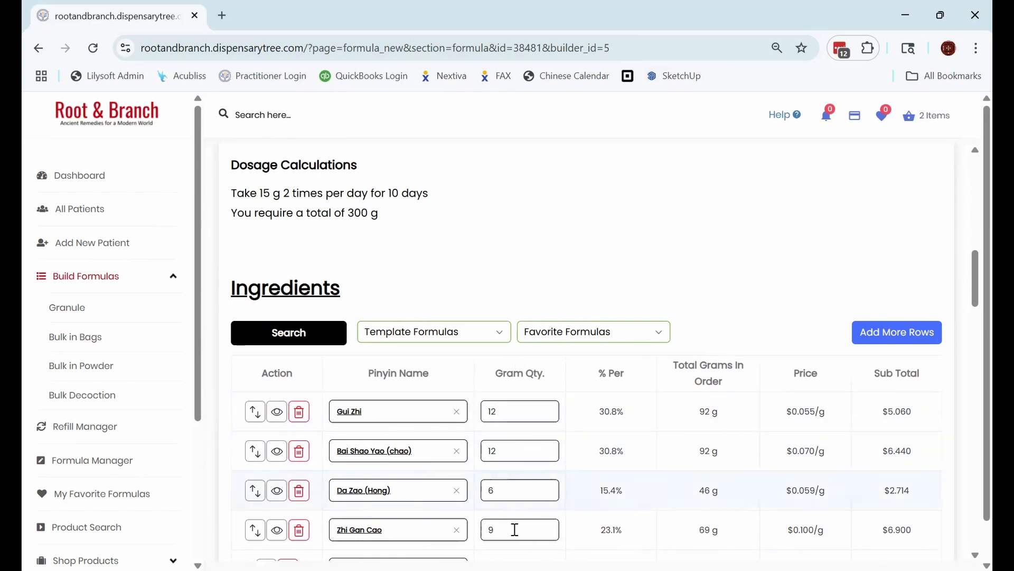
- Examine each ingredient's percentage and total grams in the order against the Total Herb Quantity
click(505, 408)
click(520, 452)
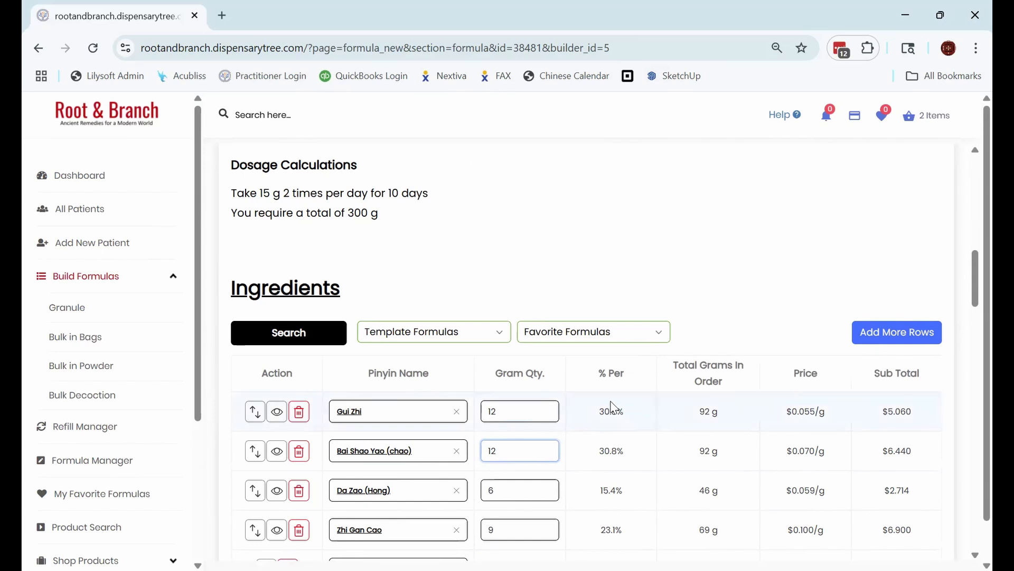
click(624, 457)
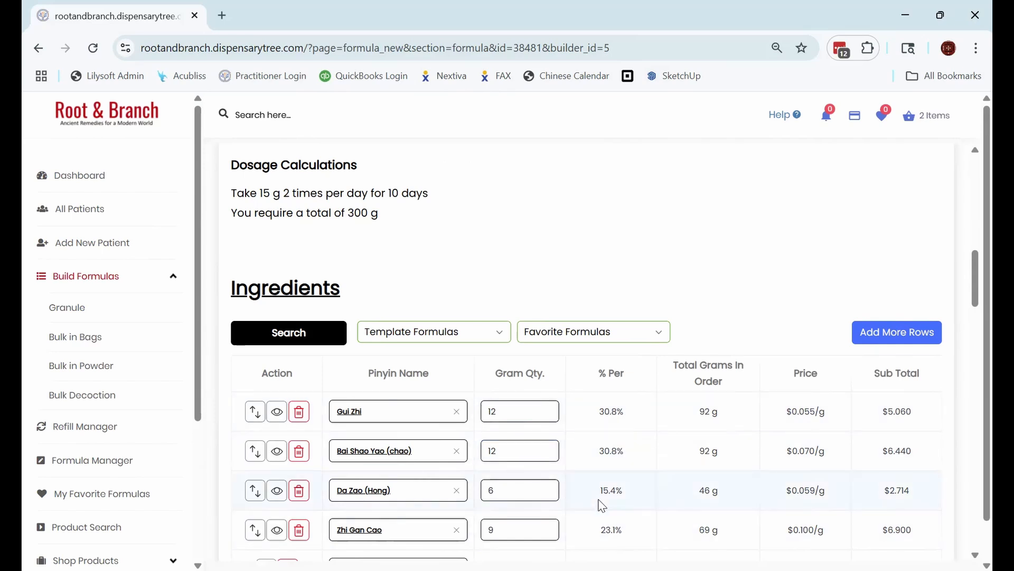
scroll(597, 502, down, 2)
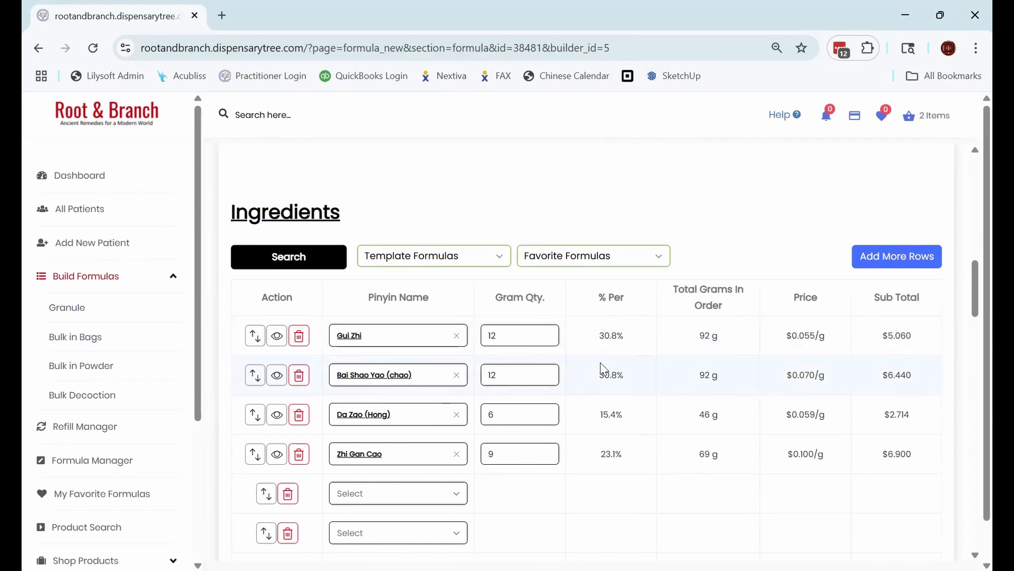
scroll(604, 379, up, 5)
scroll(604, 379, up, 1)
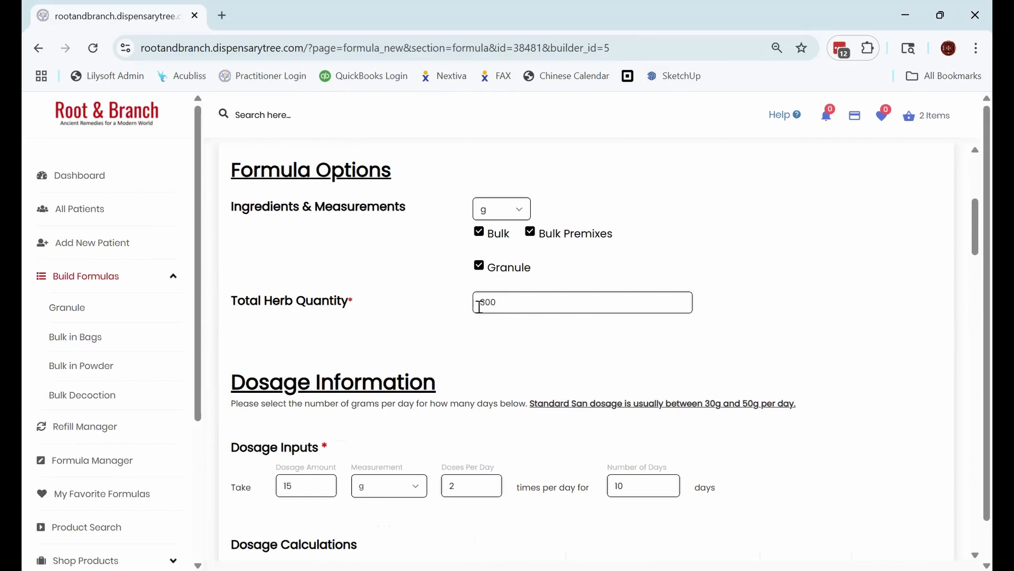
scroll(620, 423, down, 8)
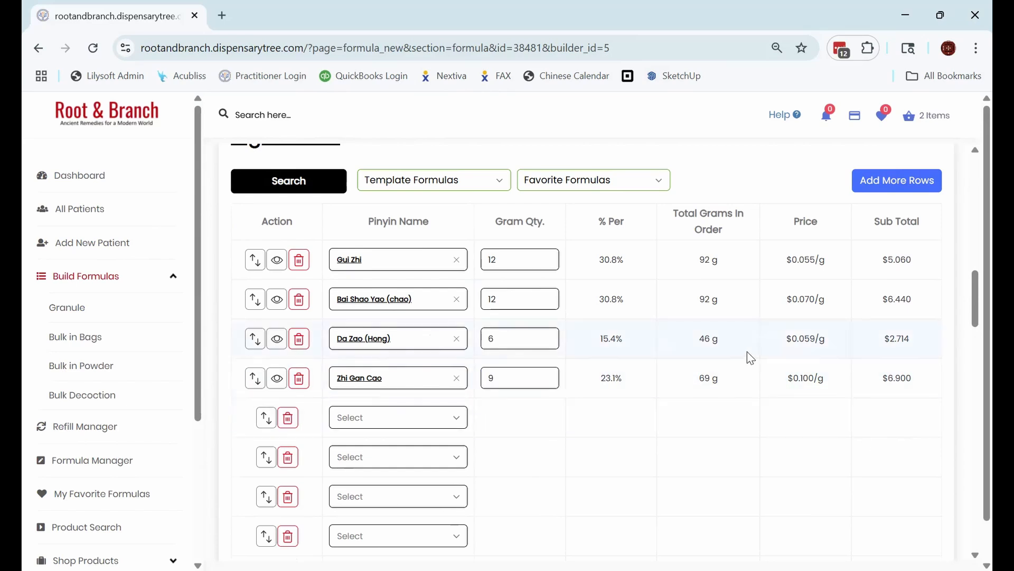
scroll(720, 379, down, 5)
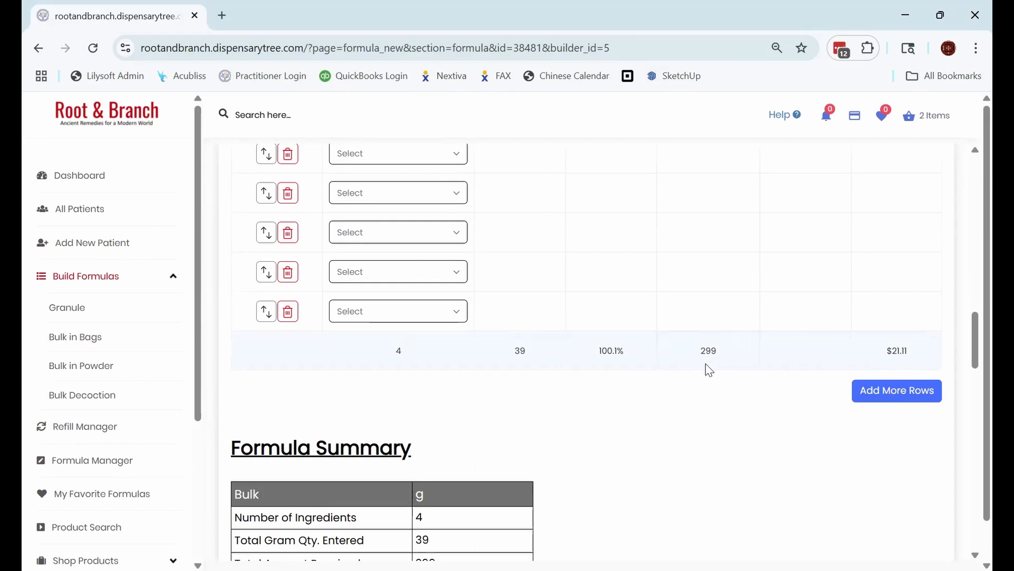
scroll(708, 368, up, 10)
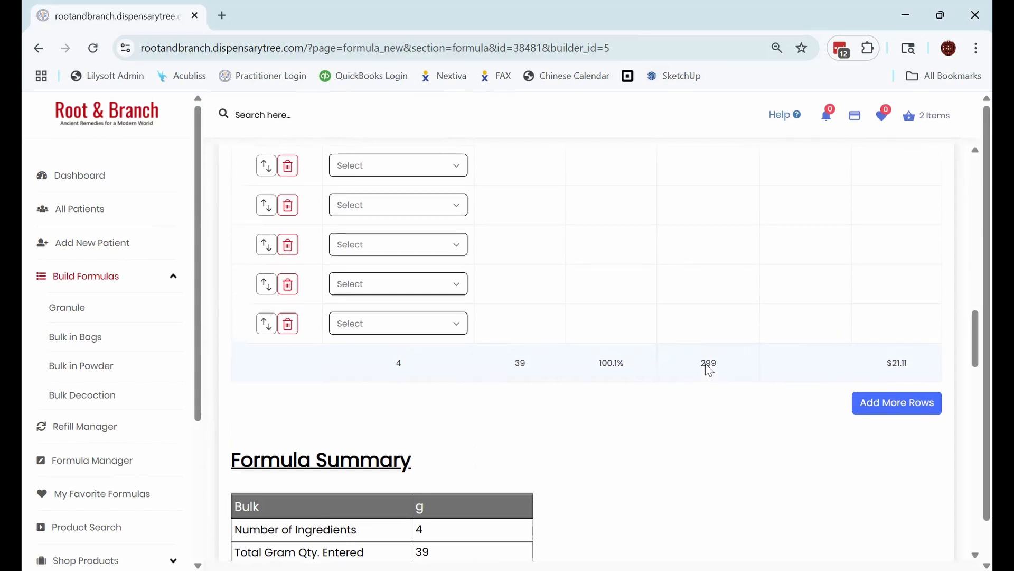
scroll(745, 308, down, 4)
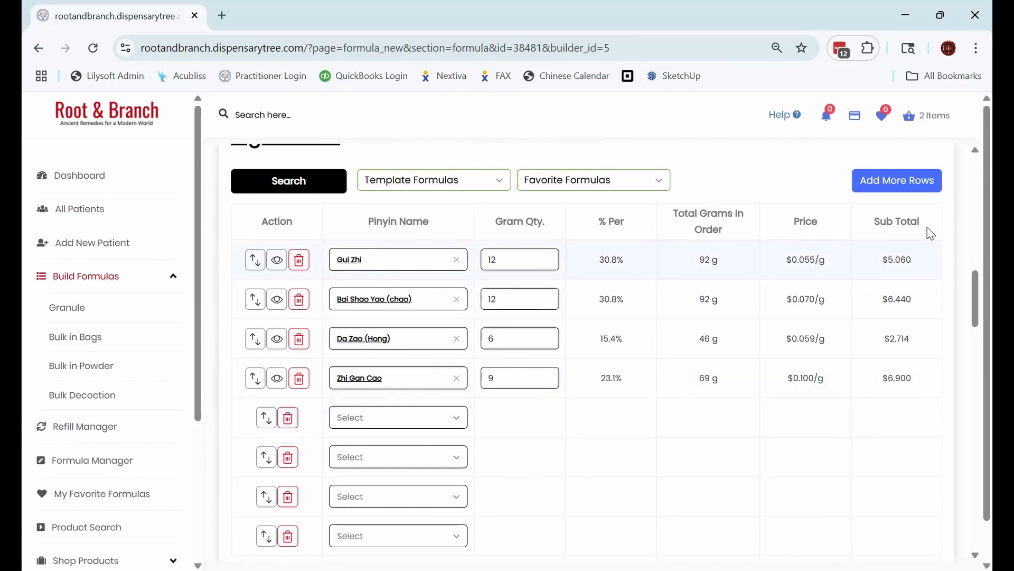
- Review the ingredient prices and subtotals, the Formula Summary and the Preparation Details section
scroll(906, 256, down, 7)
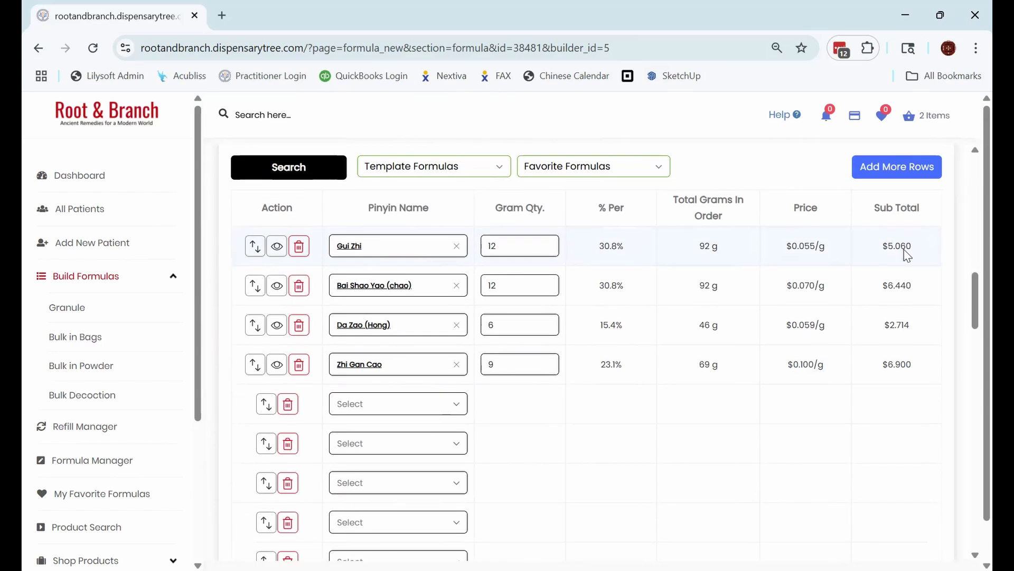
scroll(555, 410, down, 3)
scroll(564, 390, up, 3)
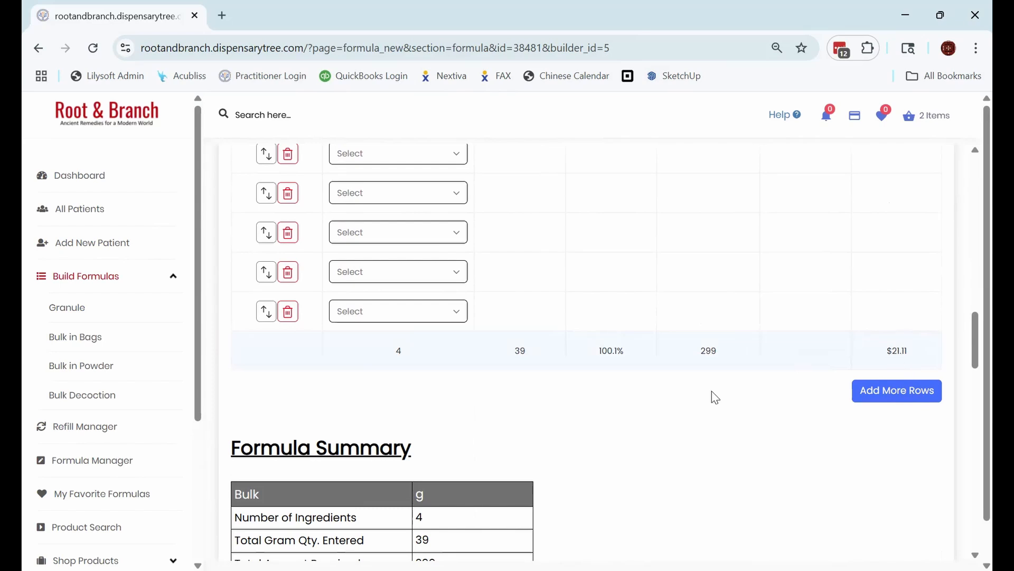
scroll(709, 401, down, 4)
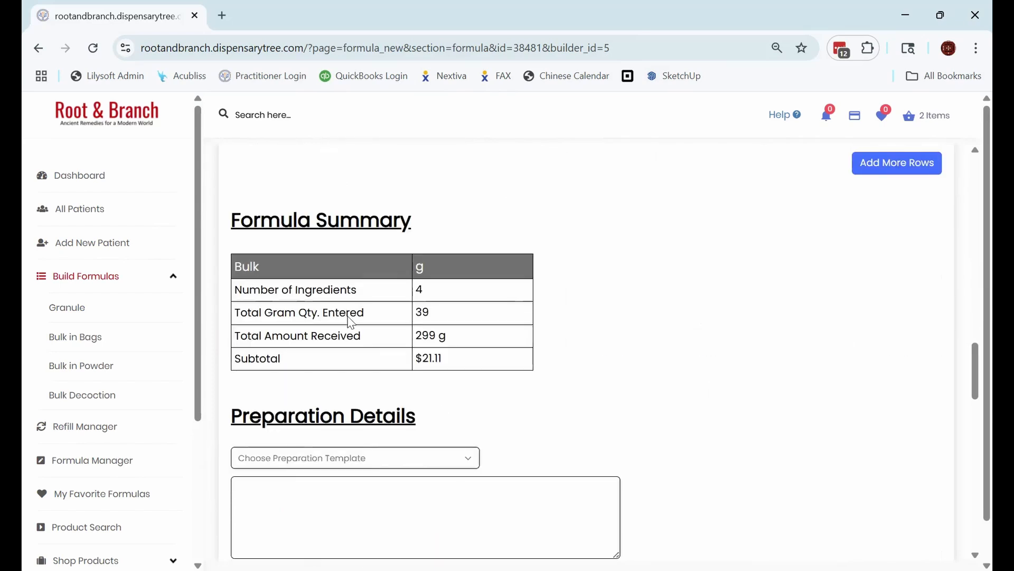
scroll(346, 323, down, 3)
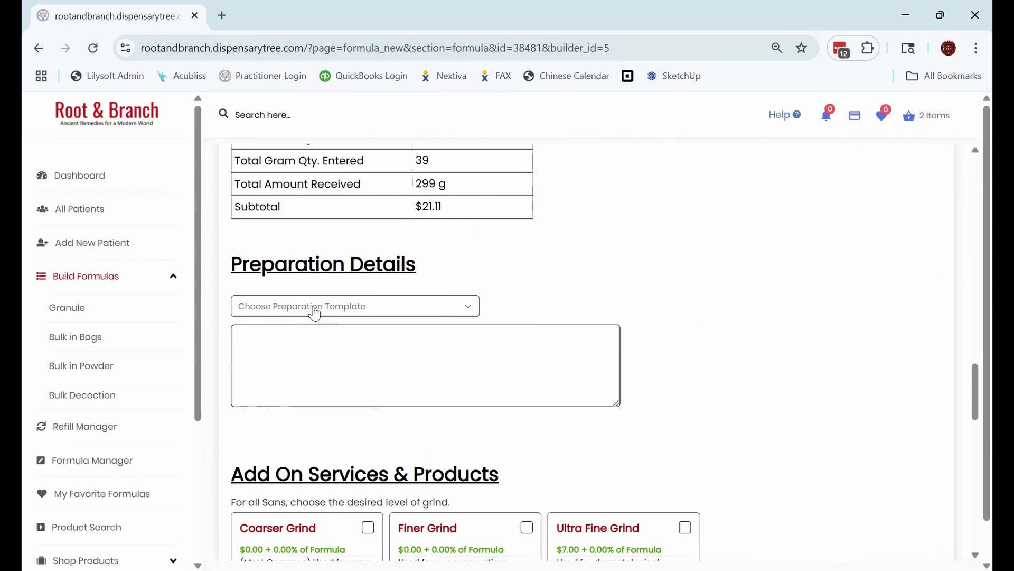
scroll(315, 314, down, 4)
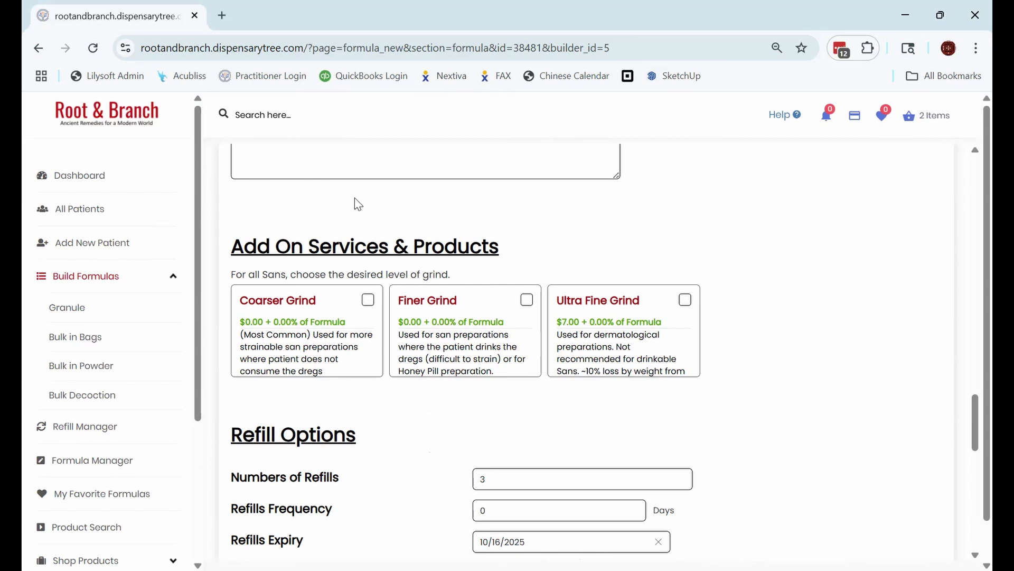
- Try out the Coarser Grind, Finer Grind and Ultra Fine Grind add-on options, clearing every selection
click(369, 301)
click(369, 302)
click(527, 301)
click(686, 300)
click(528, 303)
click(685, 299)
click(368, 301)
click(527, 300)
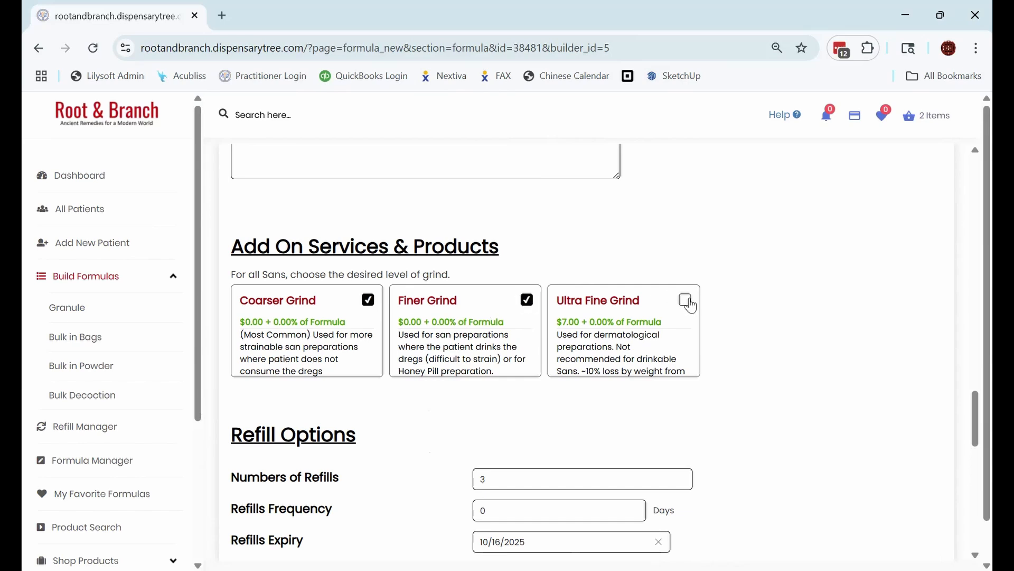
click(528, 302)
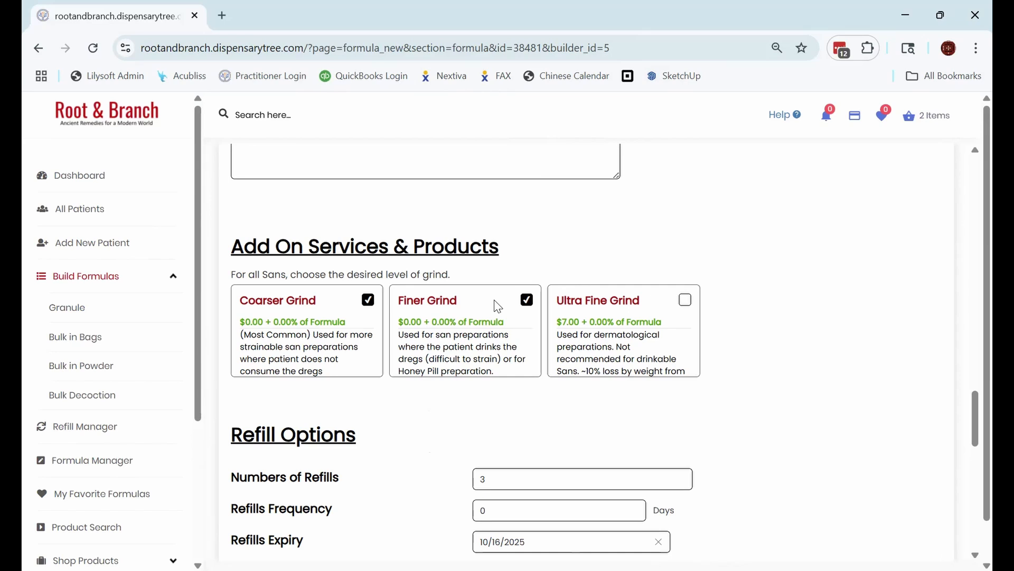
click(368, 302)
click(370, 303)
click(370, 302)
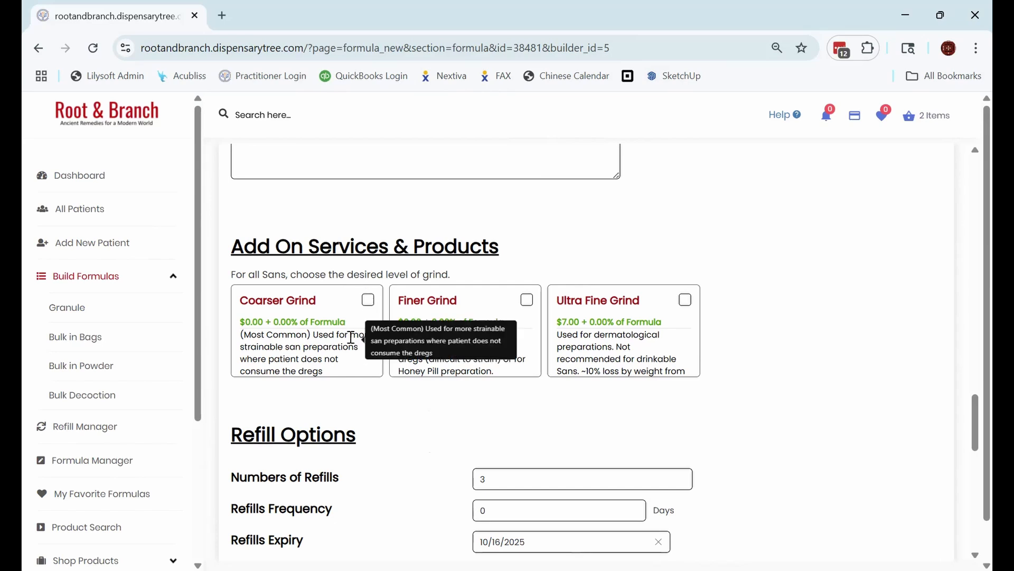
- Review the refill options, the markup, and the ingredient cost and grinding fee in the Formula Pricing
scroll(362, 416, down, 4)
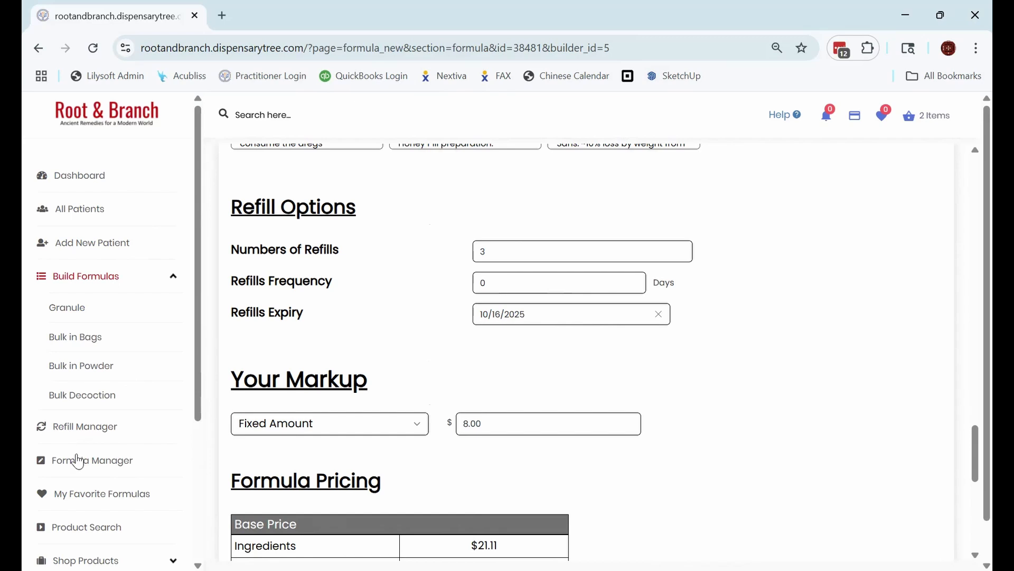
scroll(103, 453, down, 5)
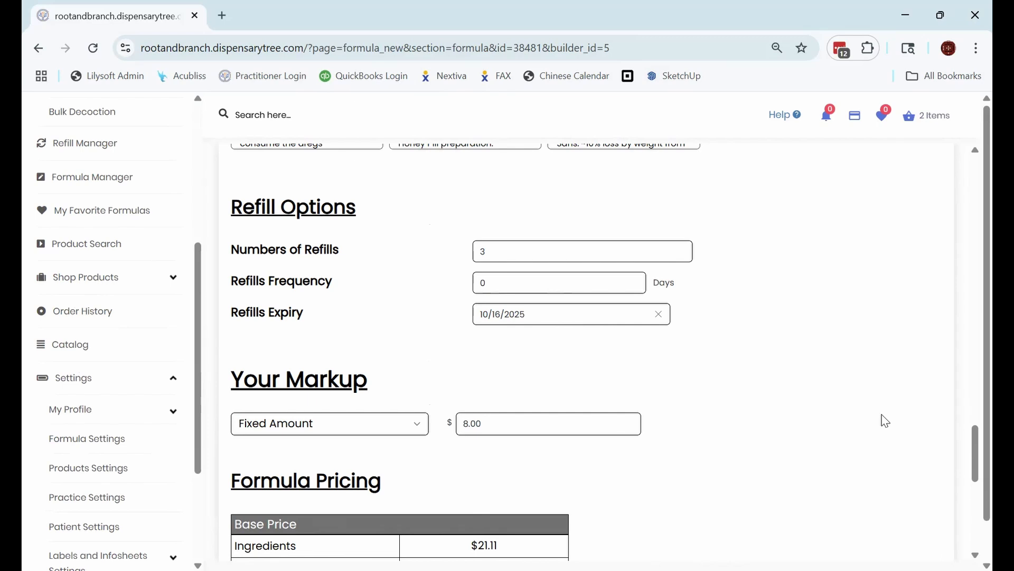
scroll(886, 421, down, 2)
scroll(883, 419, up, 1)
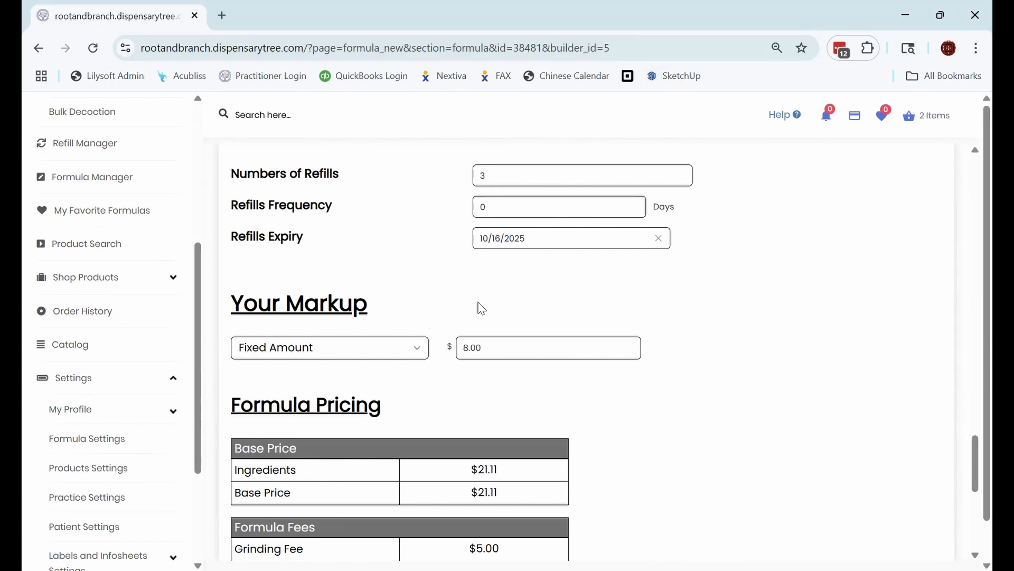
scroll(480, 308, down, 3)
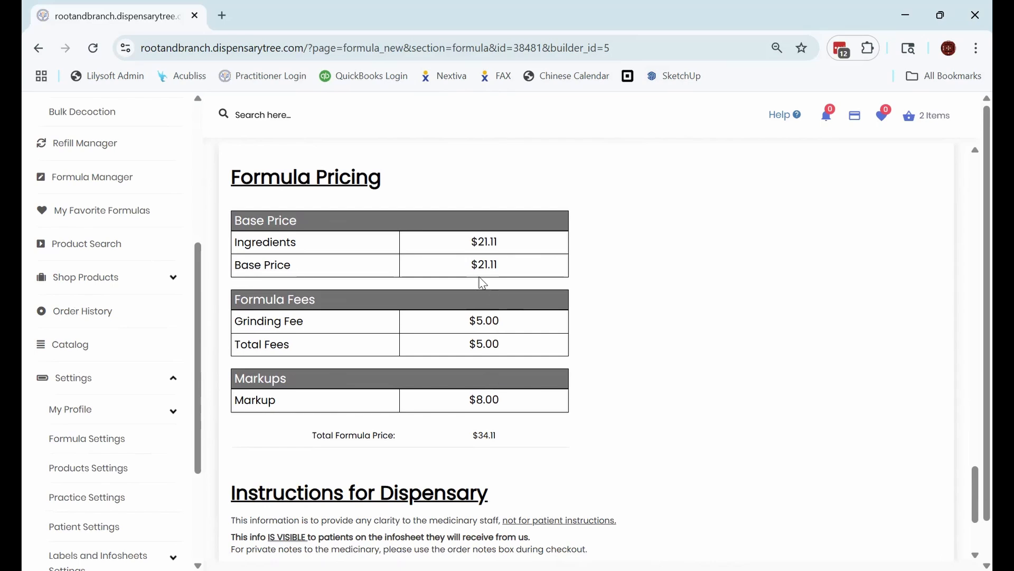
drag(509, 244, 450, 238)
drag(508, 322, 465, 320)
click(511, 346)
- Check the Ultra Fine Grind surcharge, the formula fees, the markup and the total formula price
scroll(516, 330, down, 10)
scroll(515, 327, up, 3)
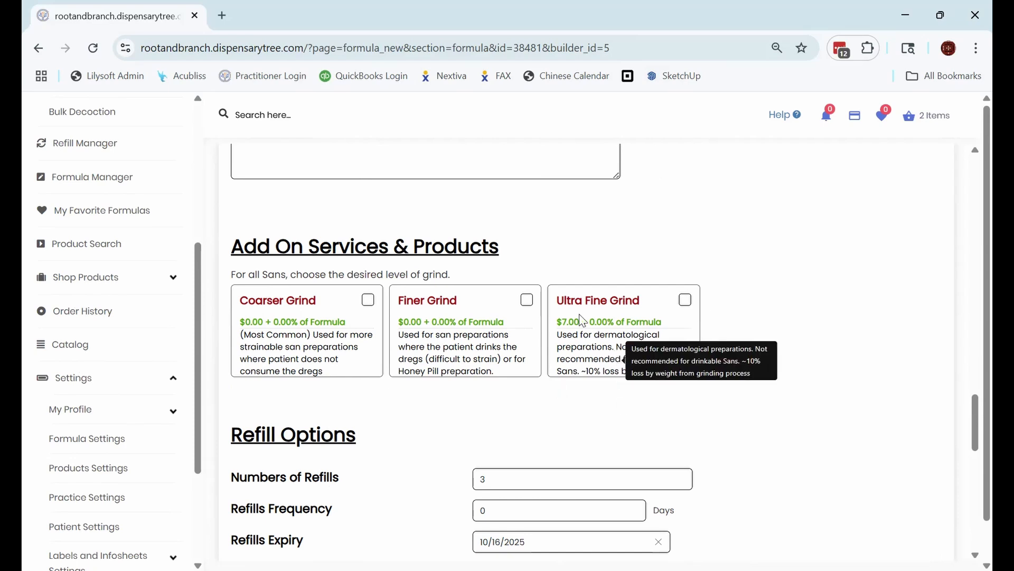
scroll(582, 332, down, 1)
scroll(582, 332, down, 7)
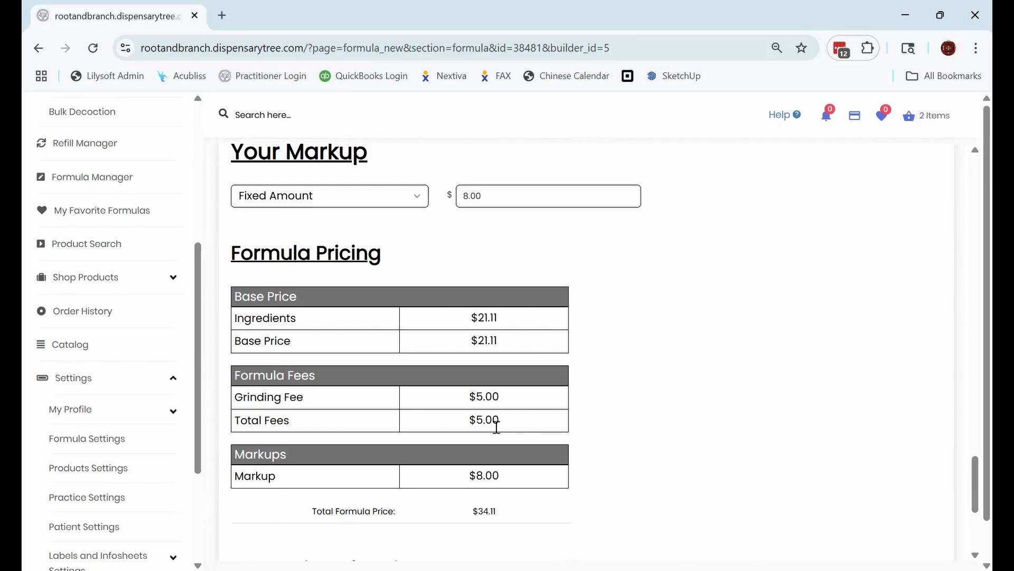
scroll(496, 427, down, 3)
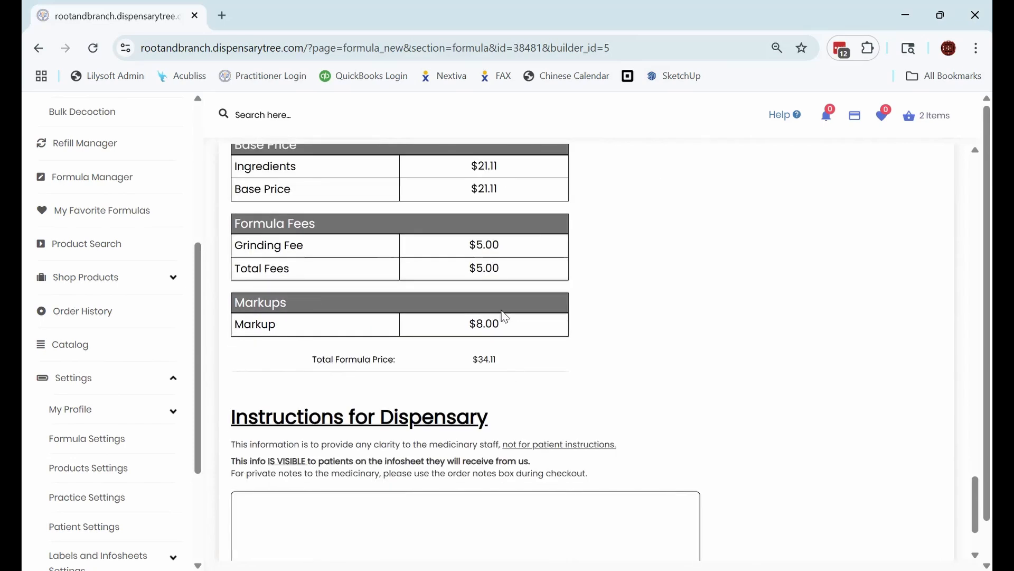
drag(516, 369, 305, 361)
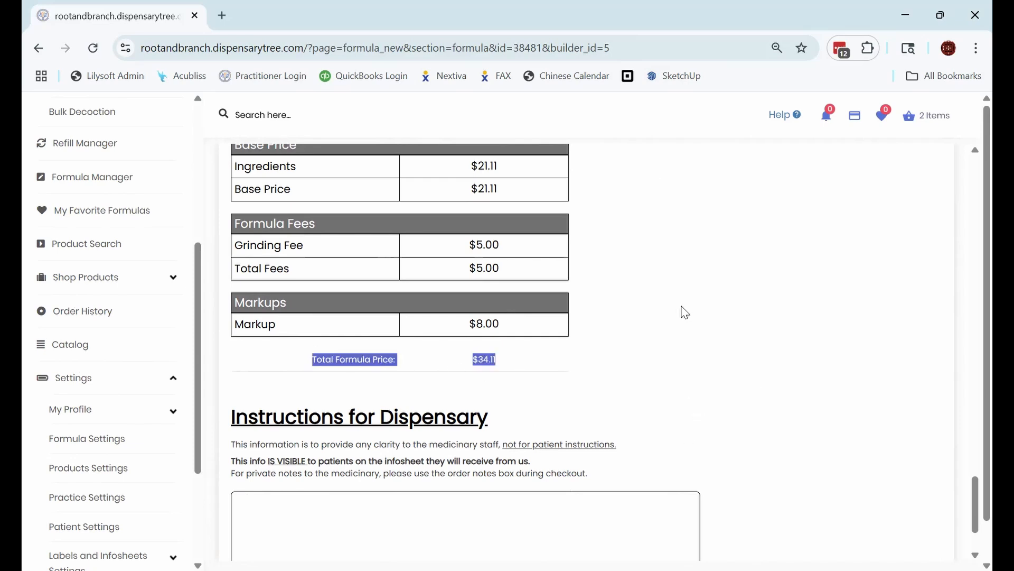
- Examine the Instructions for Dispensary section and its notice about what patients see on the infosheet
scroll(684, 314, down, 2)
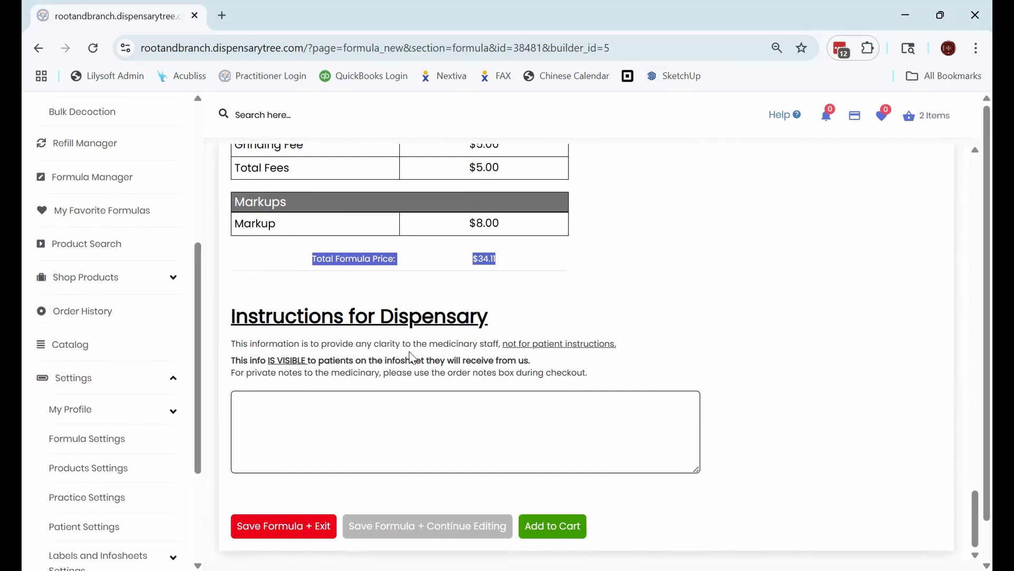
click(413, 433)
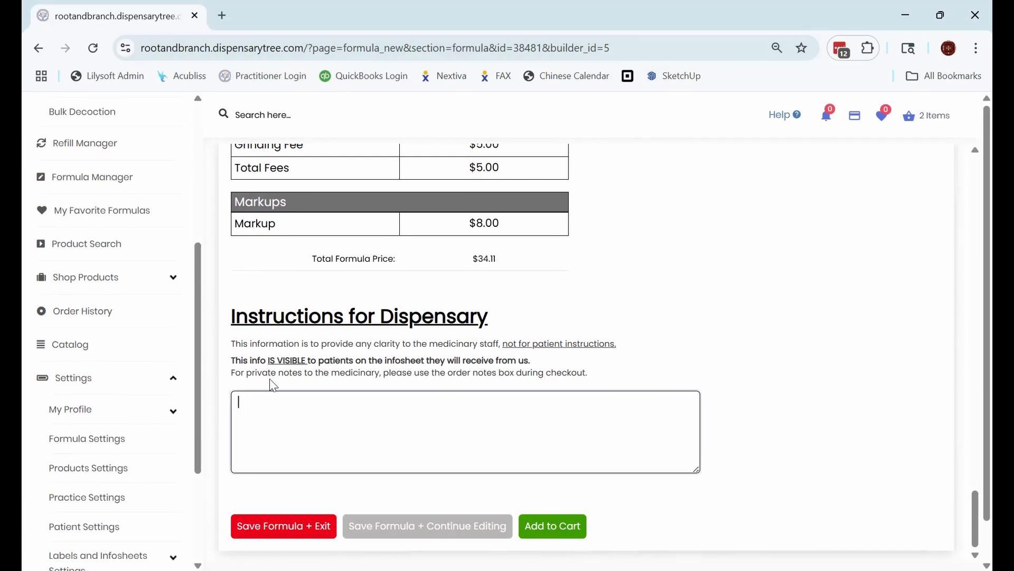
drag(232, 359, 540, 366)
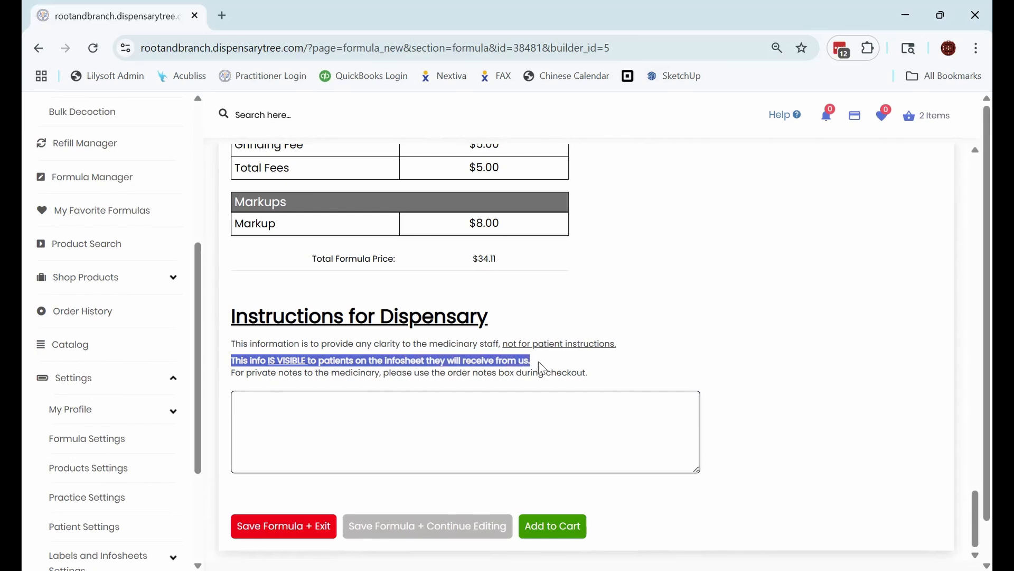
- Try to add the Bulk in Powder formula to the cart
click(639, 372)
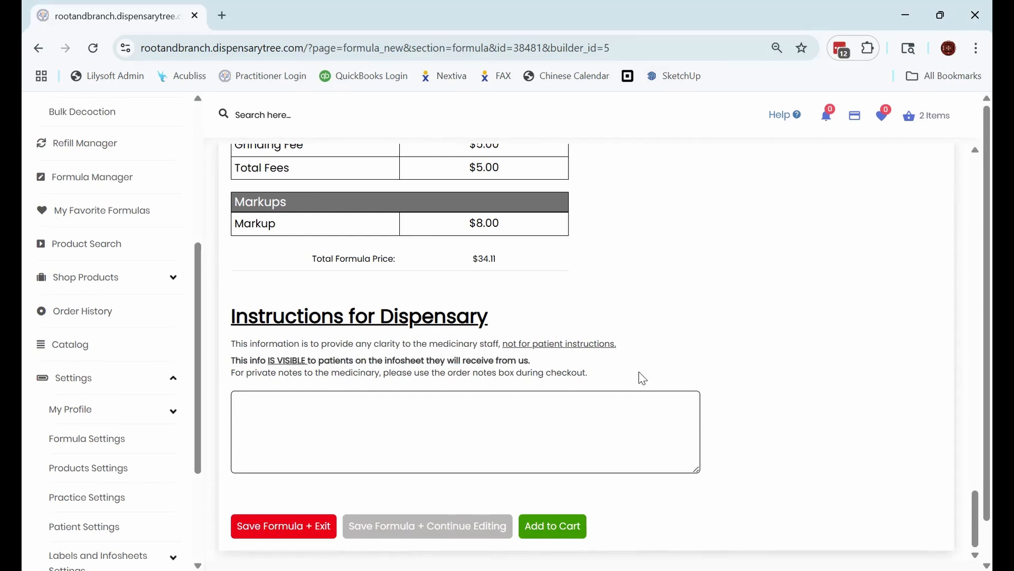
click(541, 532)
click(577, 331)
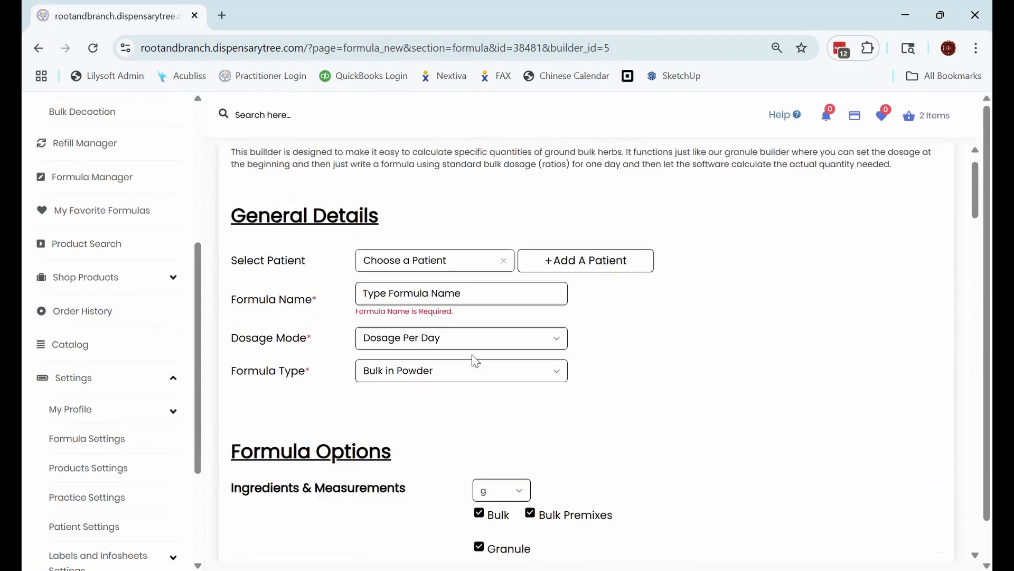
- Name the Bulk in Powder formula "Gui Zhi Test 2"
click(457, 326)
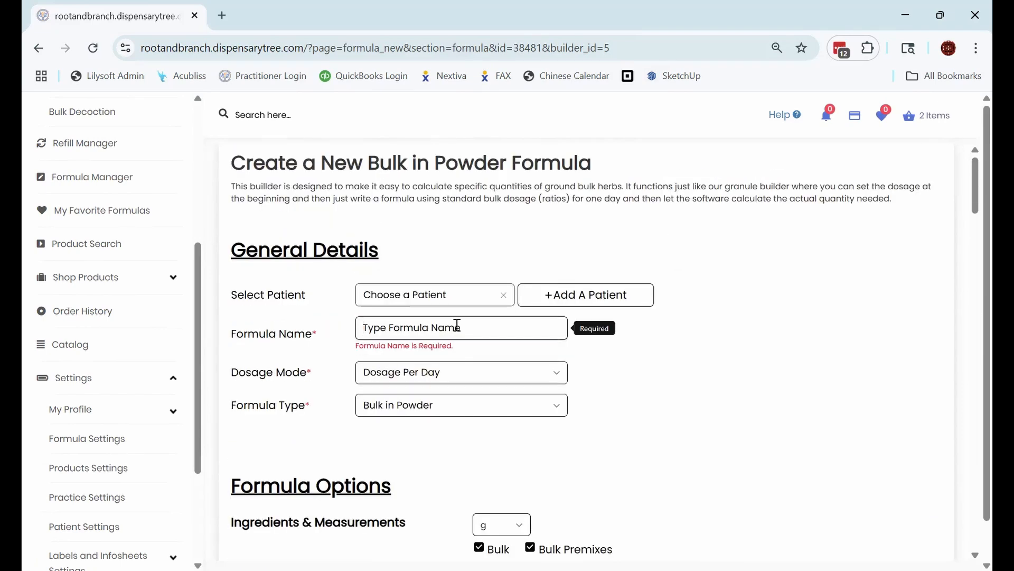
text(GHui ZHi)
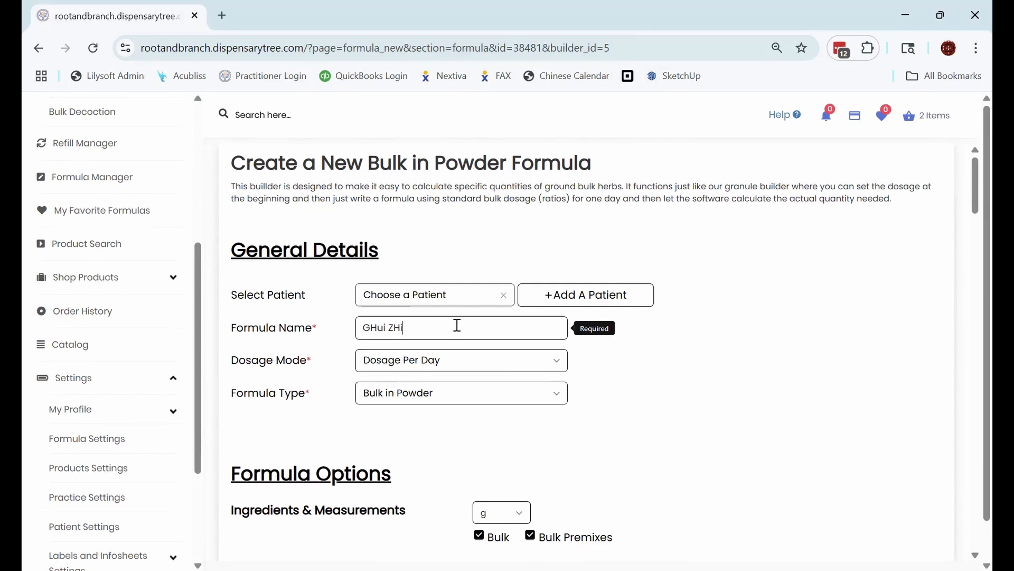
key(BackSpace)
key(BackSpace)
key(BackSpace)
key(BackSpace)
key(BackSpace)
key(BackSpace)
key(BackSpace)
text(H)
key(BackSpace)
text(ui Zhi Test 2)
- Add the Gui Zhi Test 2 formula to the cart
scroll(756, 400, down, 10)
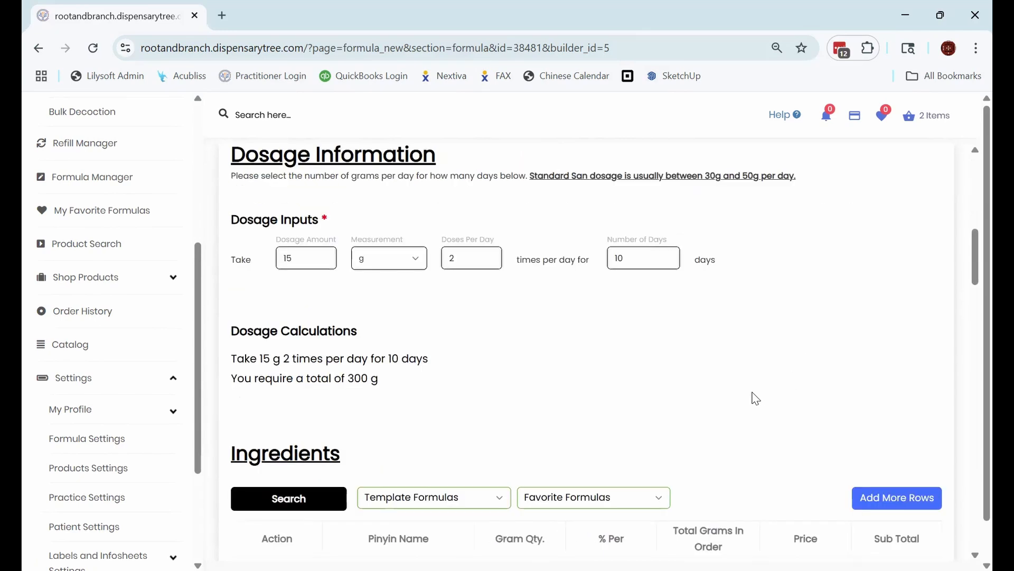
scroll(761, 399, down, 10)
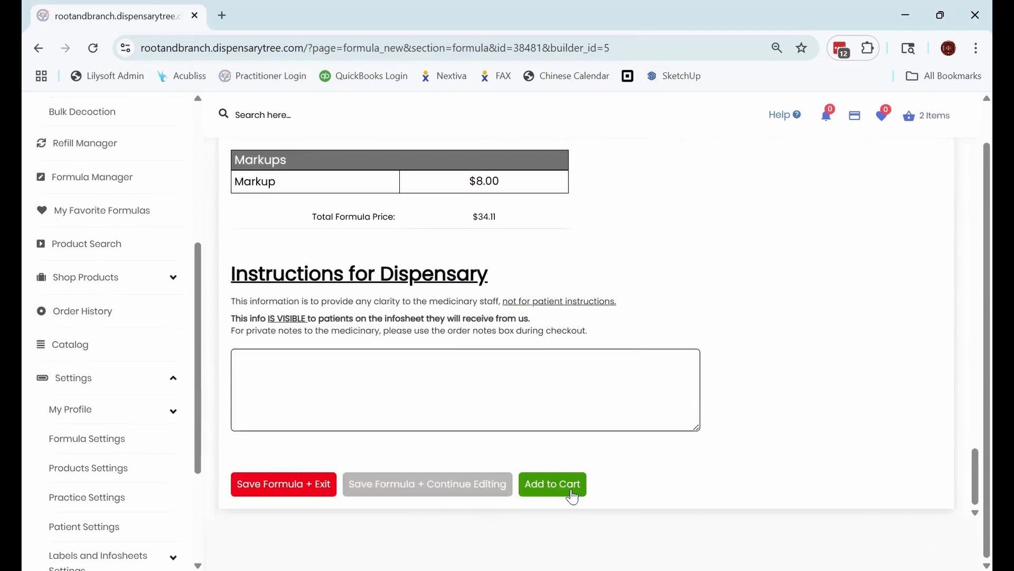
click(571, 487)
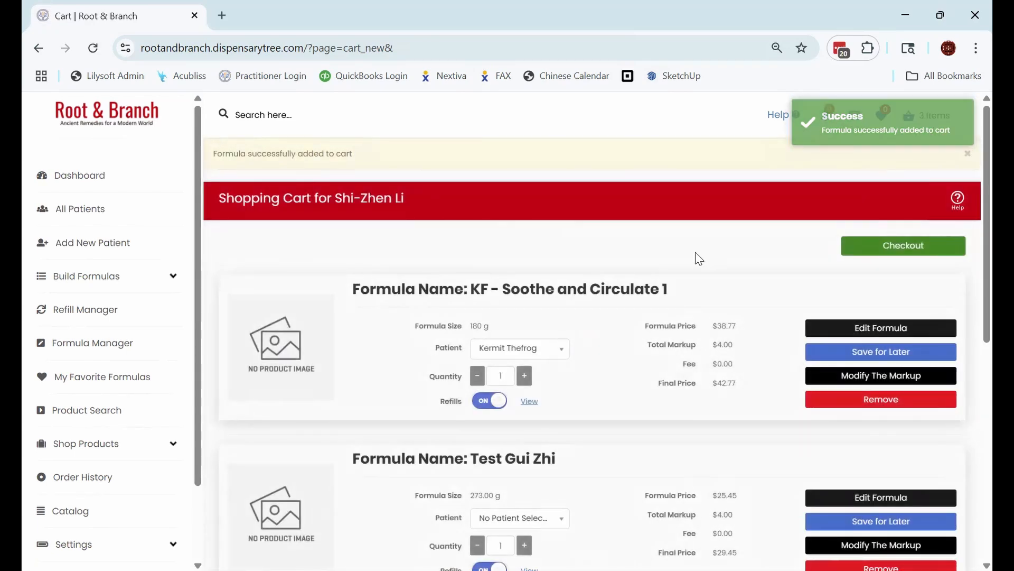
- Assign the last available patient to both the Test Gui Zhi and Gui Zhi Test 2 formulas in the cart
scroll(696, 257, down, 4)
scroll(697, 257, up, 4)
scroll(695, 256, down, 3)
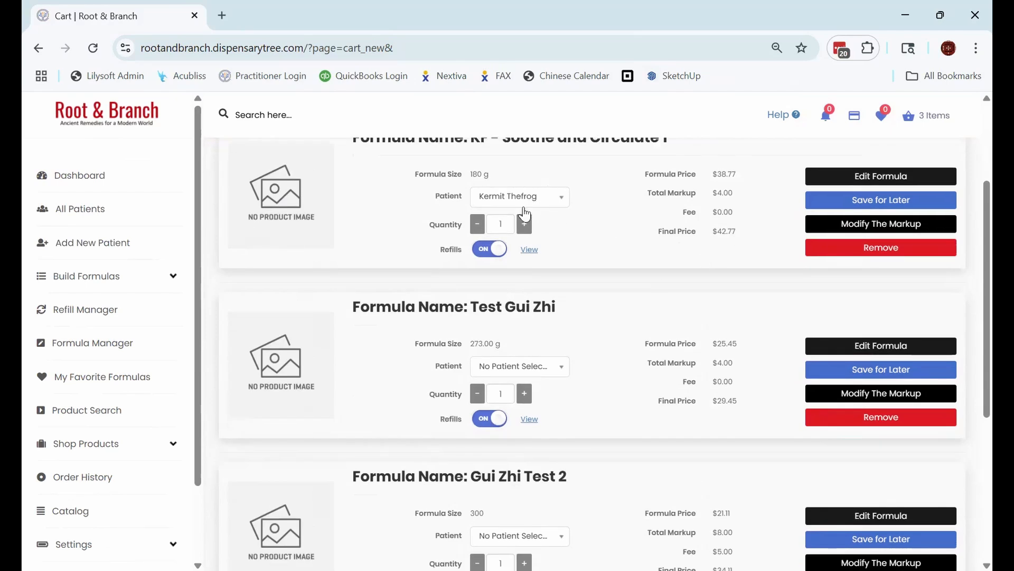
scroll(544, 212, up, 2)
scroll(517, 286, down, 4)
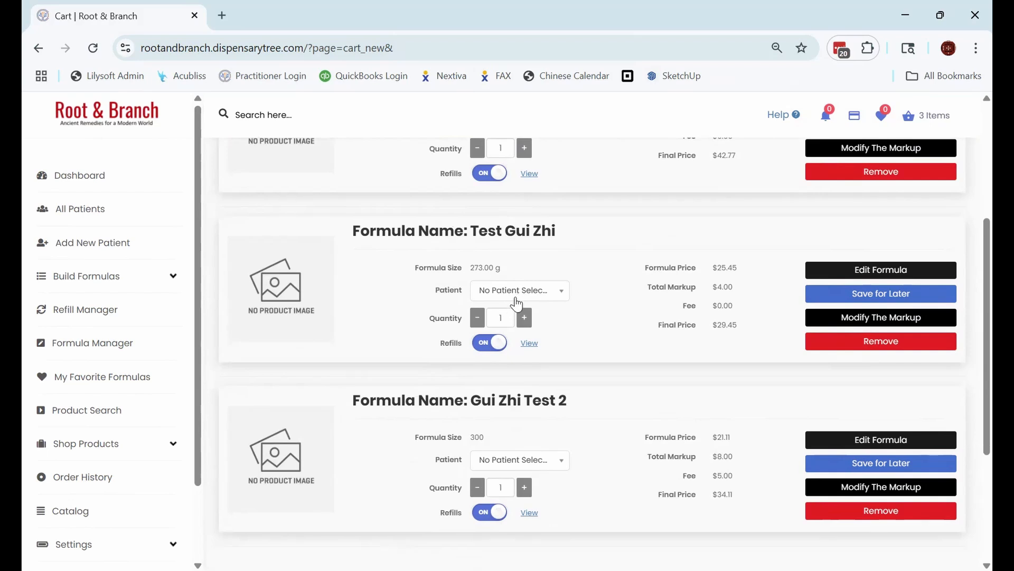
click(517, 297)
click(519, 359)
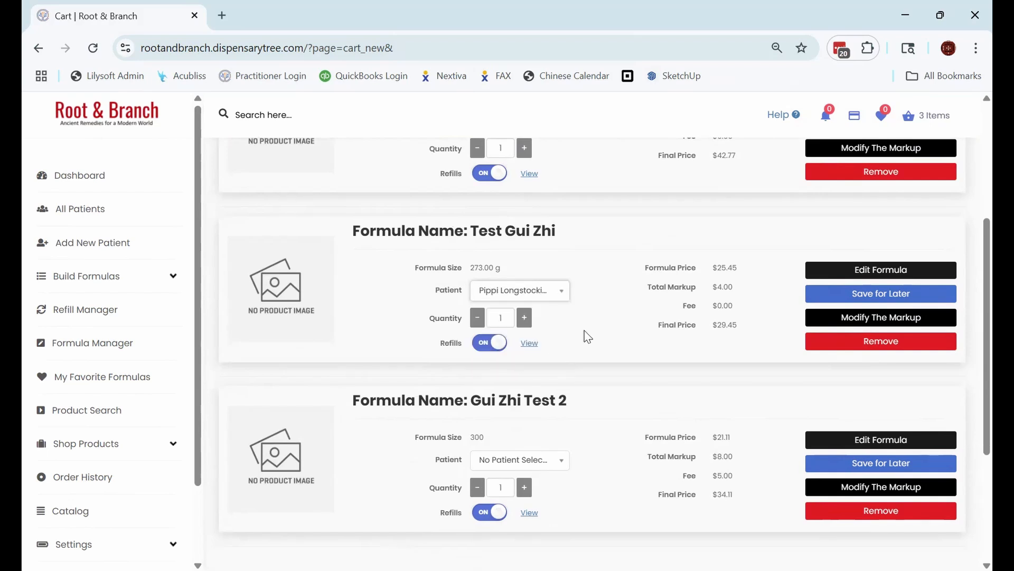
click(531, 460)
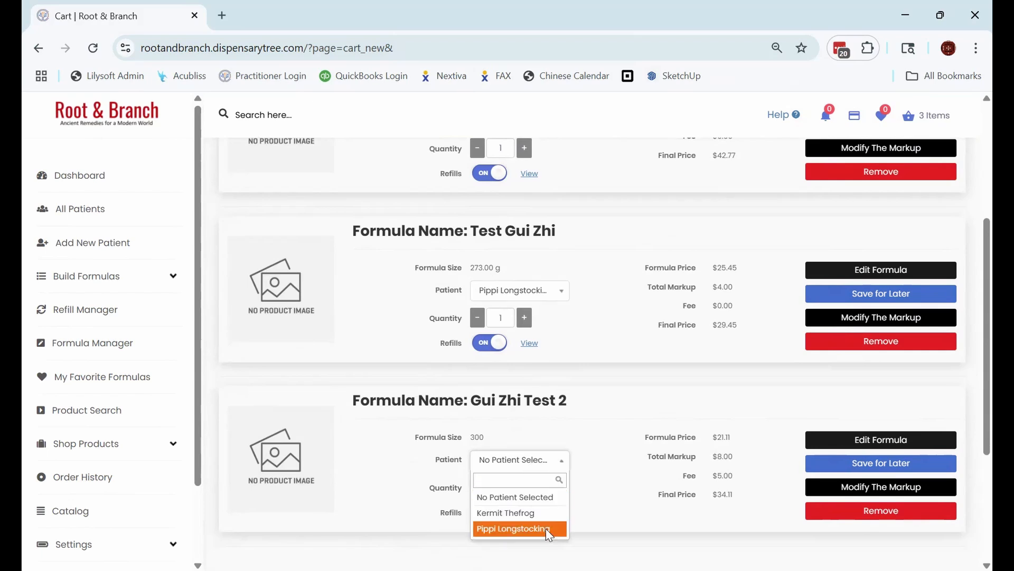
click(549, 529)
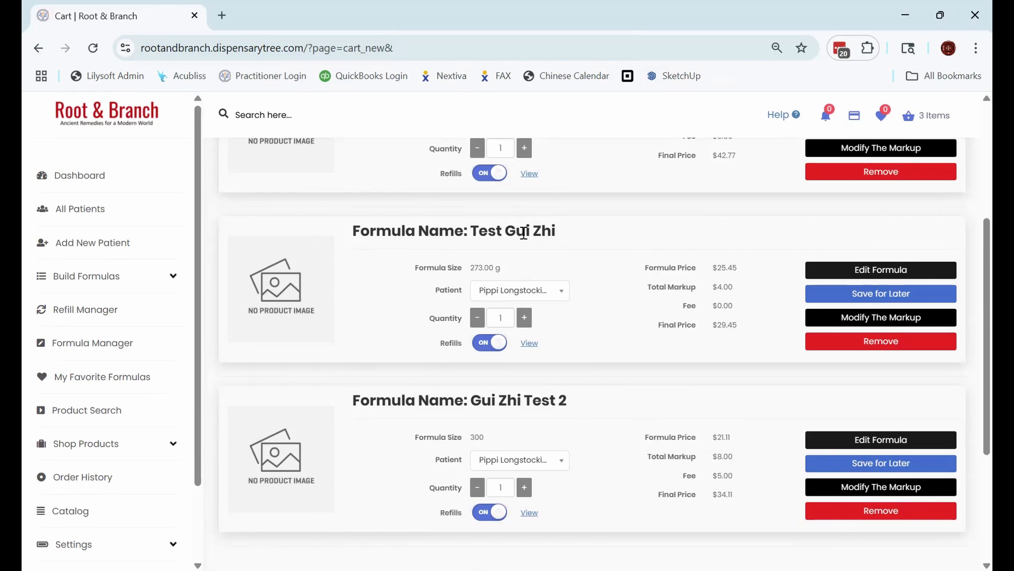
scroll(609, 406, up, 3)
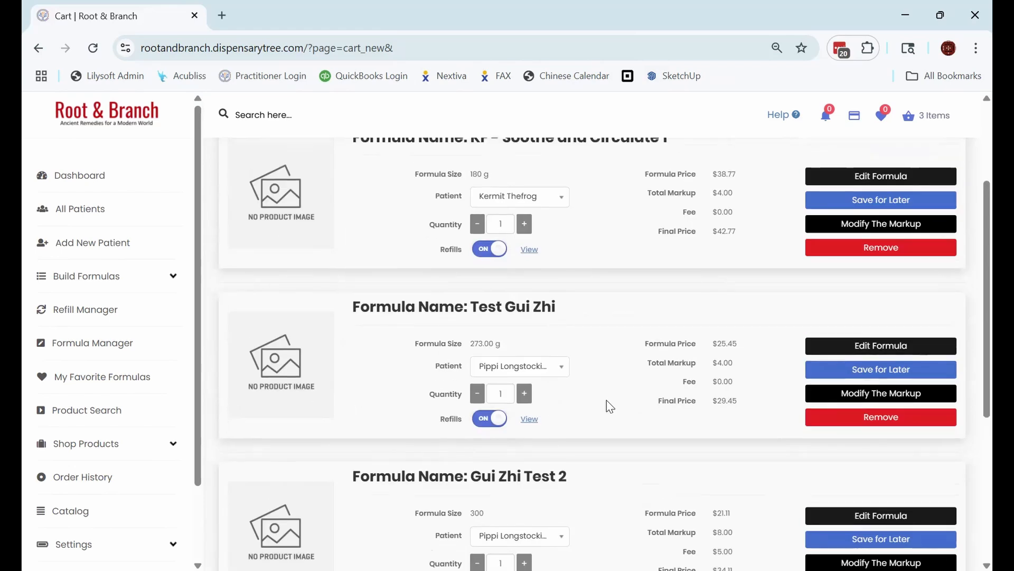
scroll(446, 300, down, 1)
click(543, 365)
click(543, 366)
- Start a new Bulk Decoction formula and read its note on in-person pickup
click(96, 288)
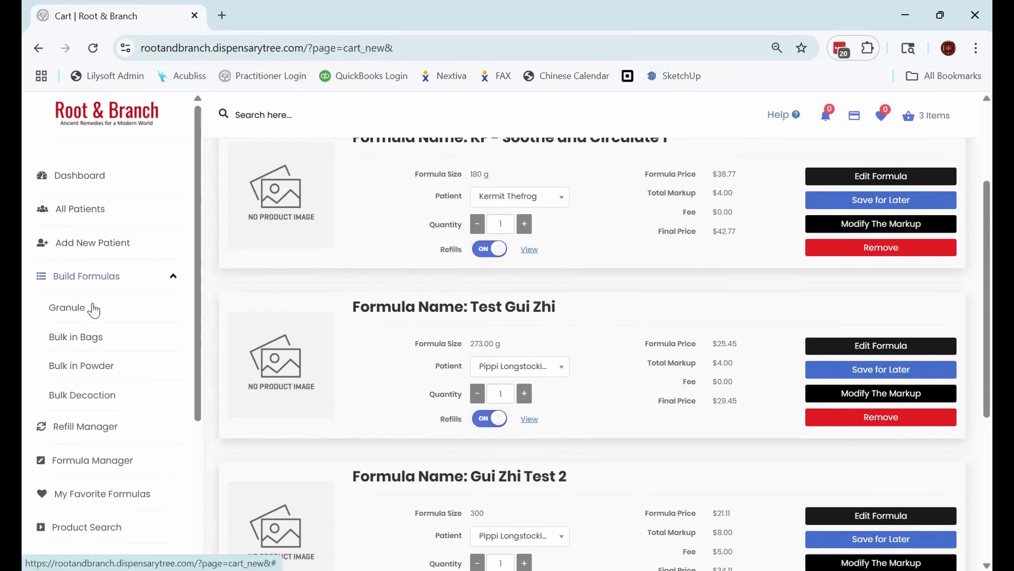
click(74, 403)
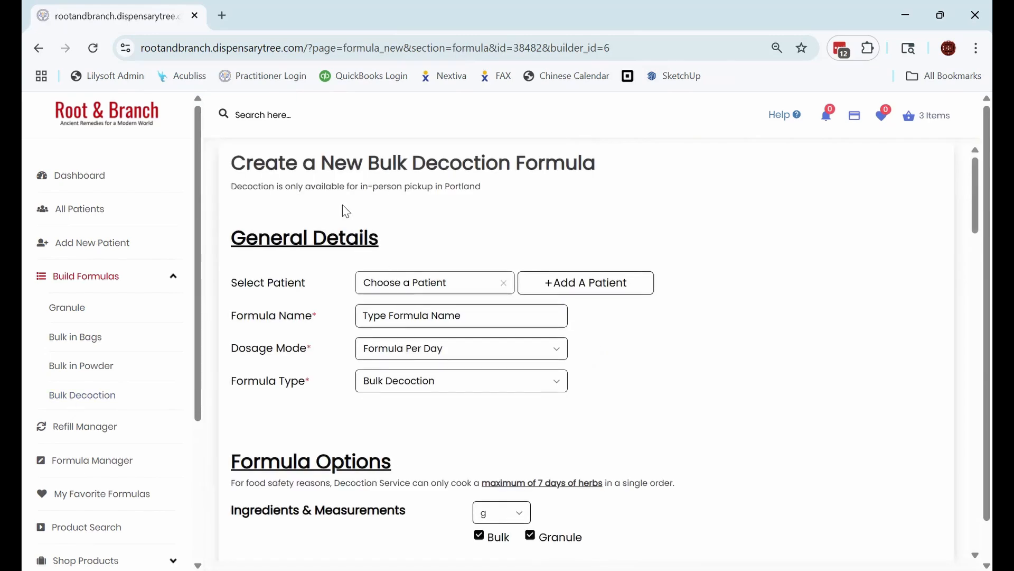
drag(350, 186, 500, 194)
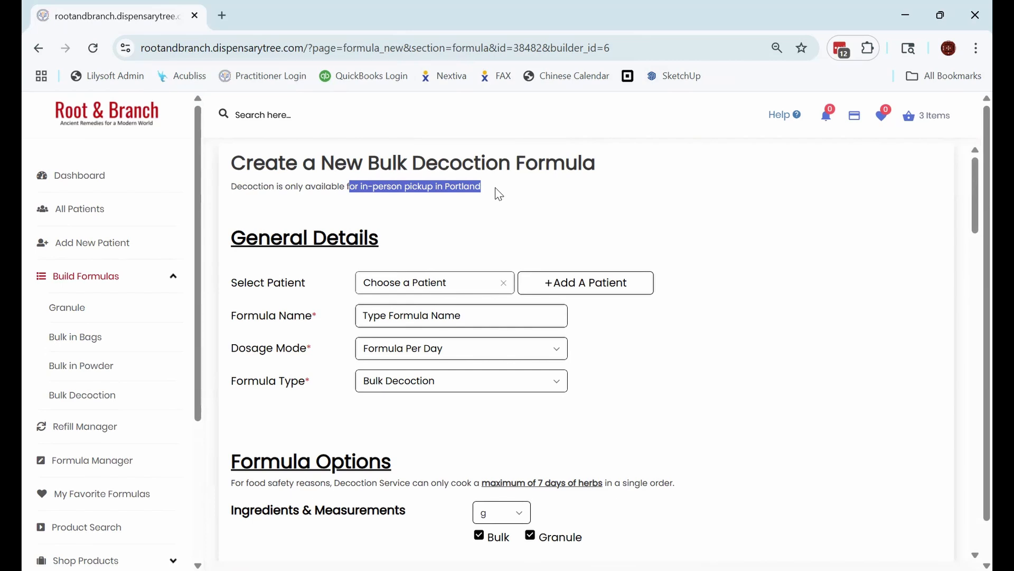
click(459, 235)
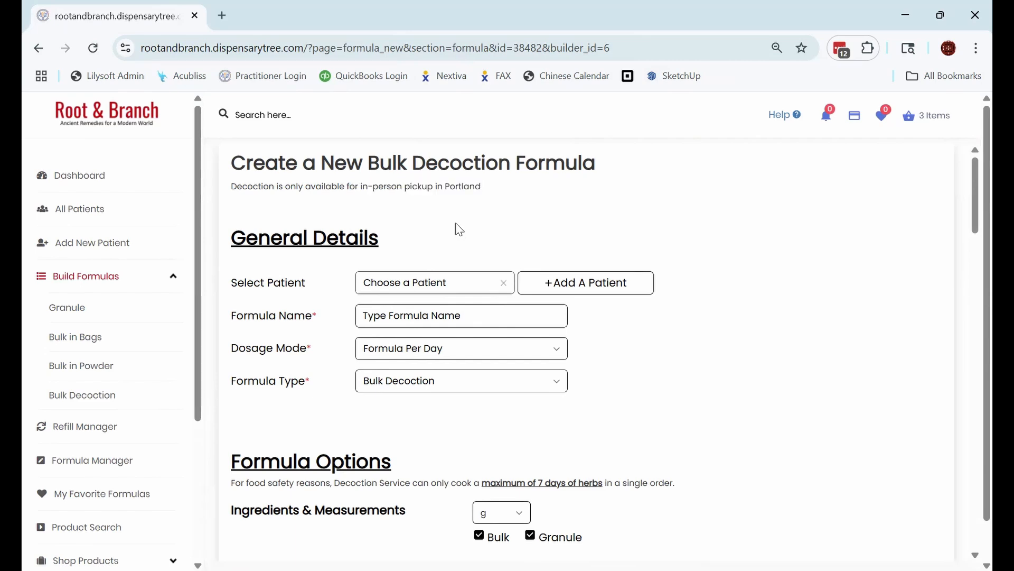
- Select the patient assigned to KF - Soothe and Circulate 1 and enter "Formula Name" as the decoction's name
click(372, 295)
click(379, 333)
click(397, 317)
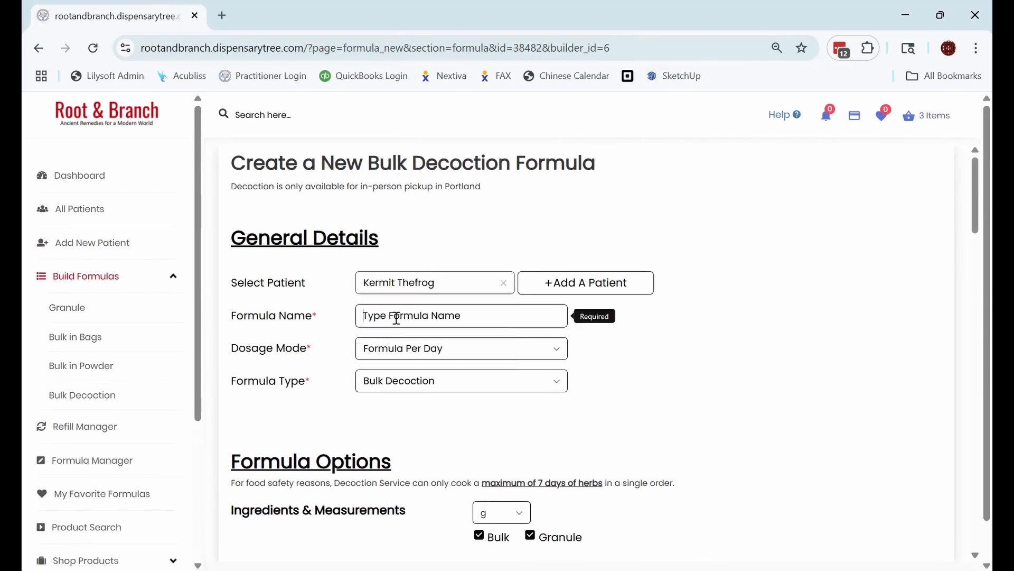
text(Formula Name)
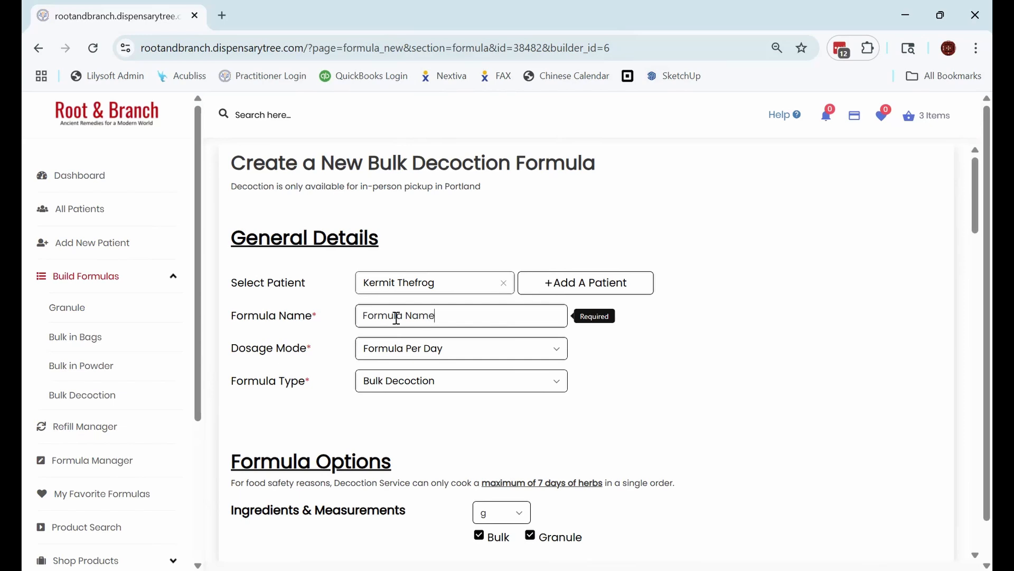
- Check the maximum-days note in Formula Options and set the number of days of the formula to 3
scroll(442, 317, down, 1)
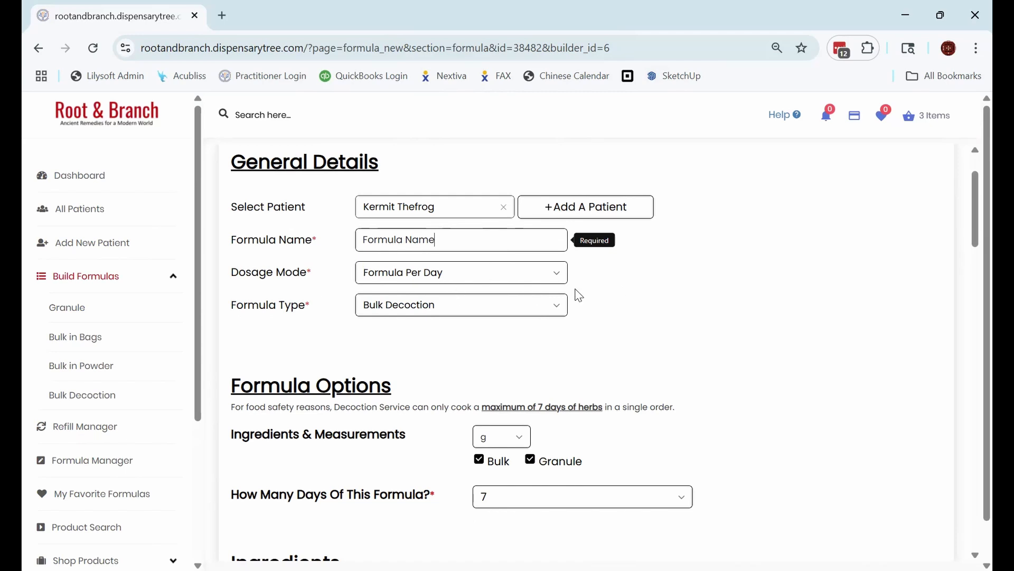
scroll(579, 296, down, 1)
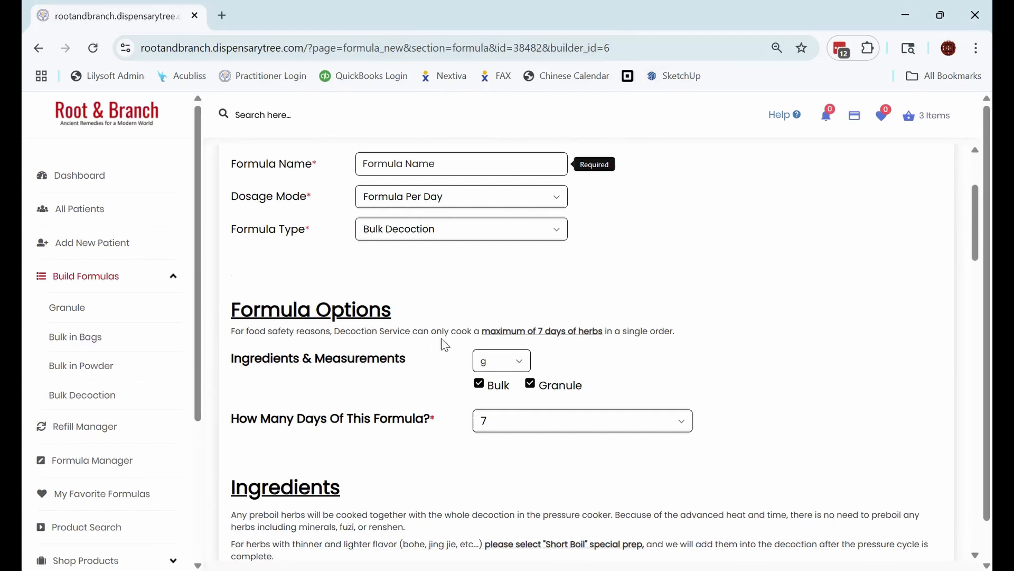
drag(478, 333, 700, 334)
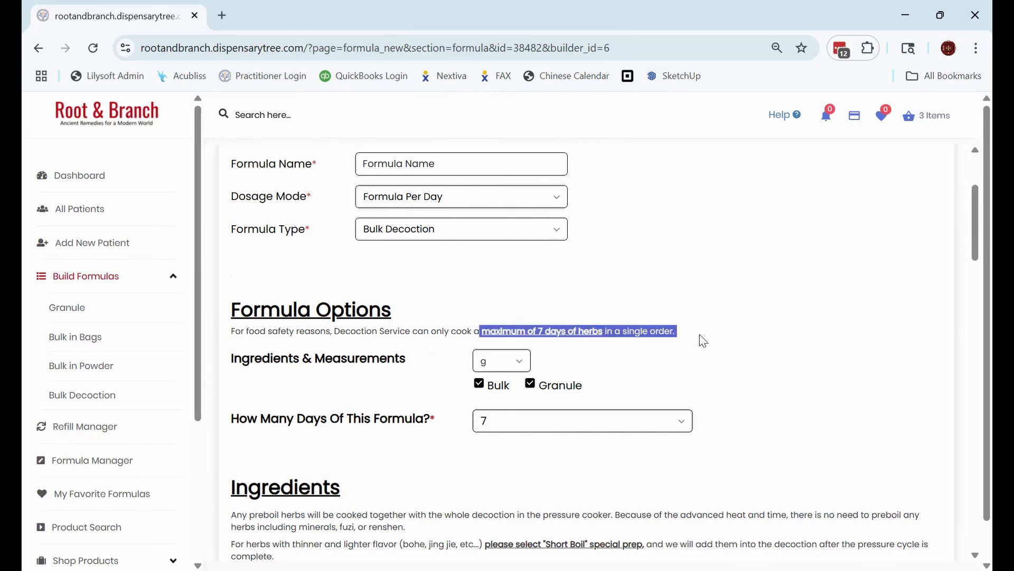
click(699, 333)
scroll(700, 341, down, 1)
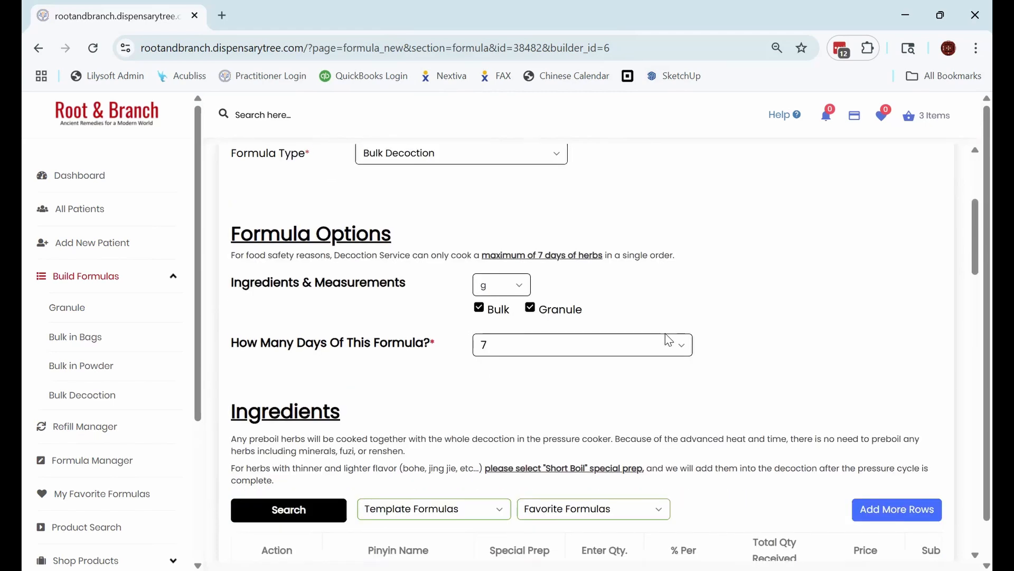
click(533, 352)
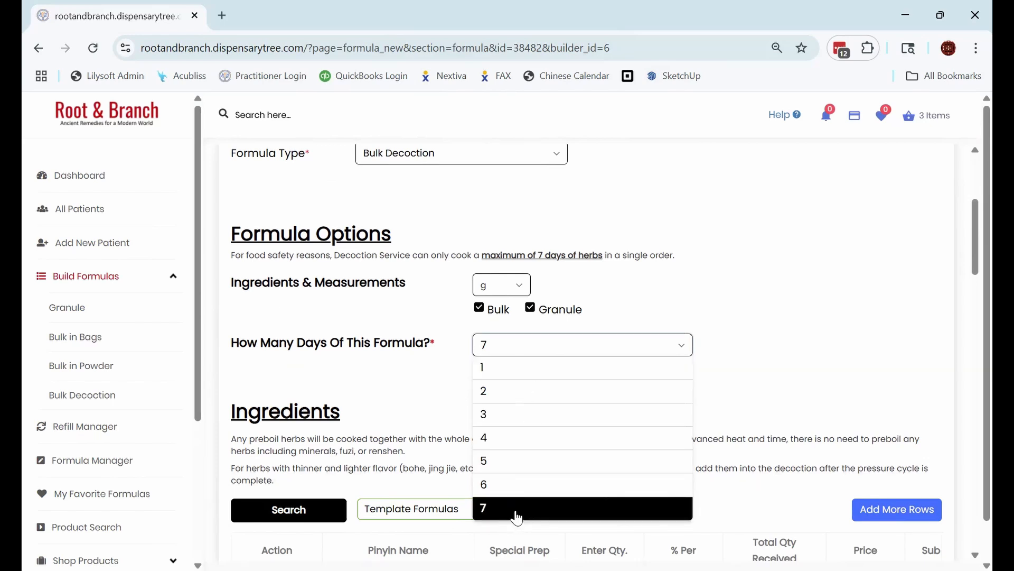
click(518, 424)
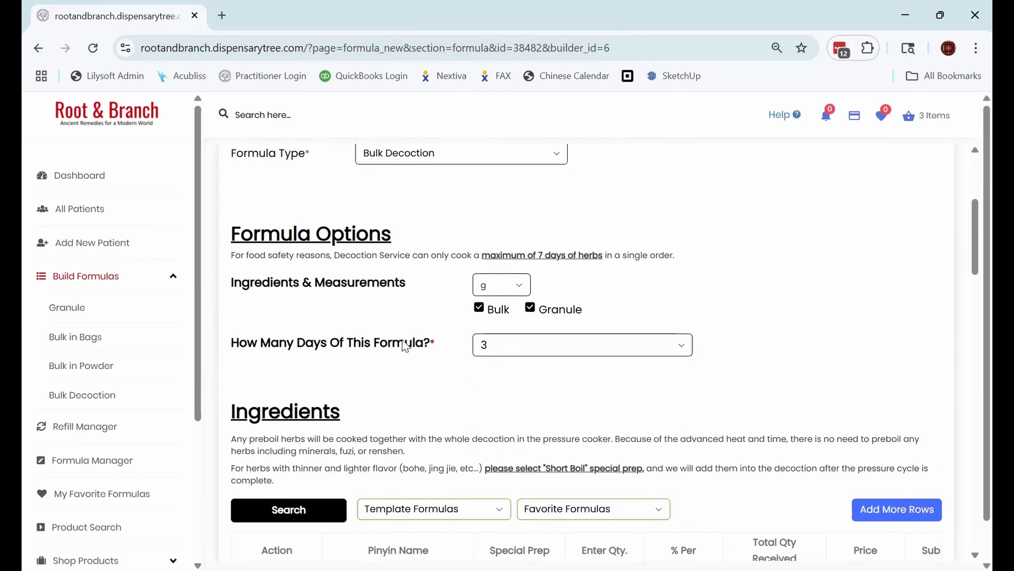
- Add Gui Zhi as the first ingredient of the decoction
scroll(407, 348, down, 4)
click(417, 364)
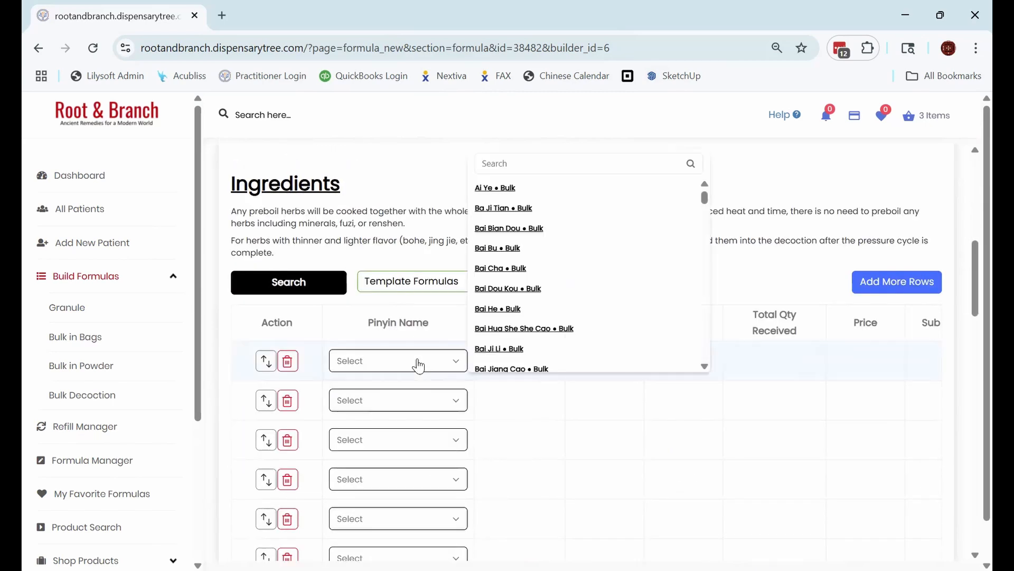
text(gui)
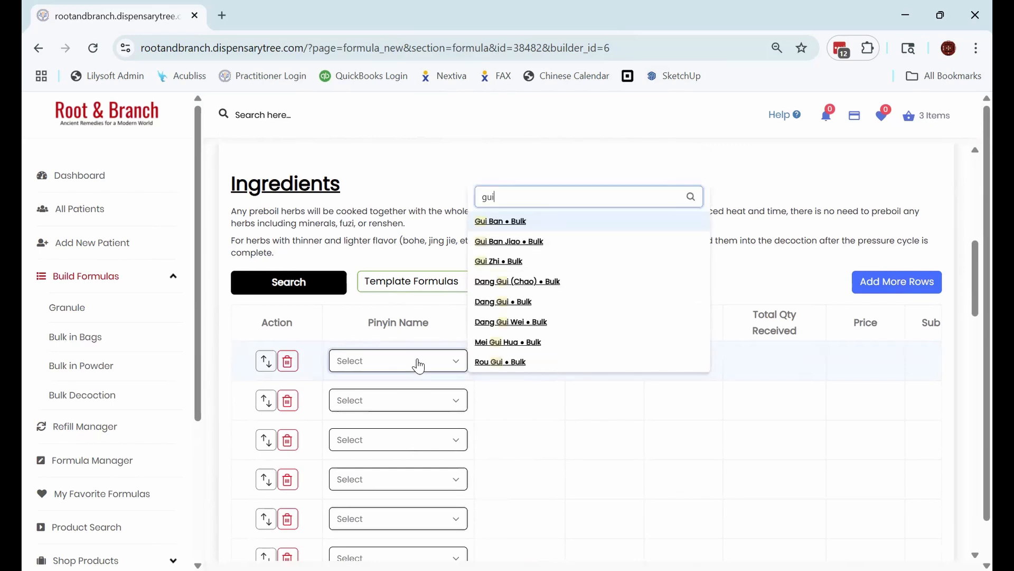
key(Return)
- Set Gui Zhi's special prep to Short Boil (Add at end) and its quantity to 12
click(511, 361)
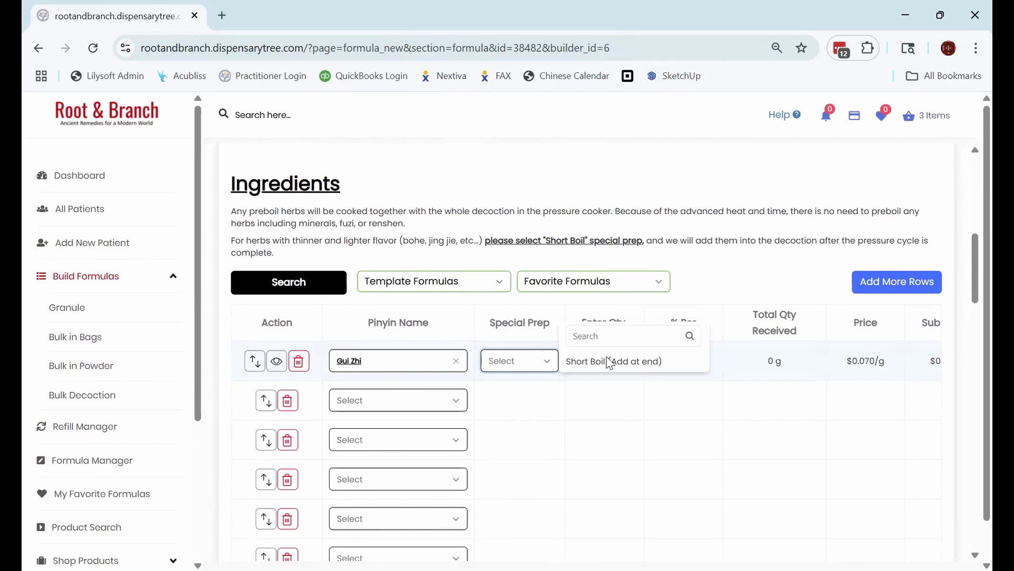
click(519, 307)
click(523, 367)
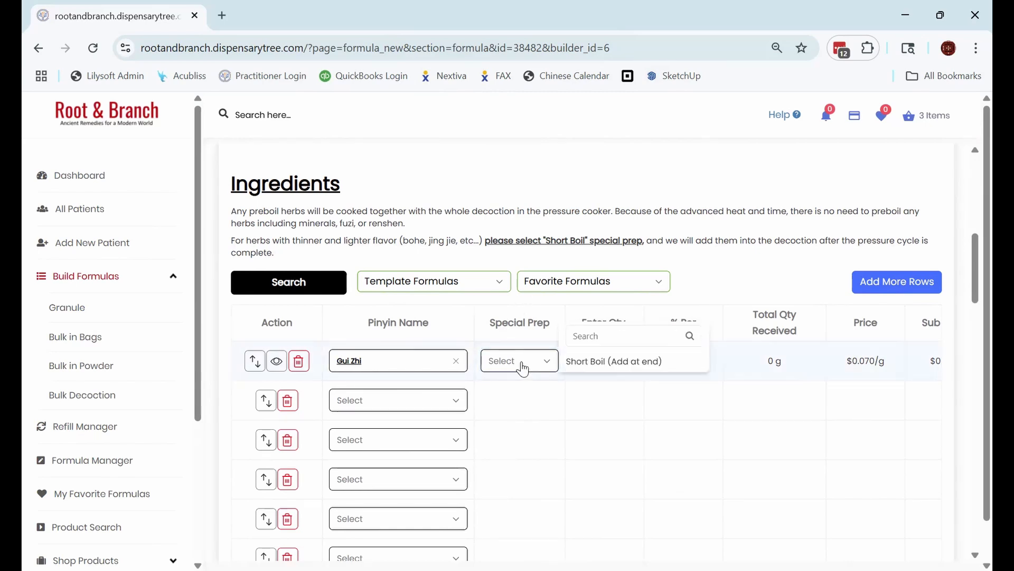
click(539, 361)
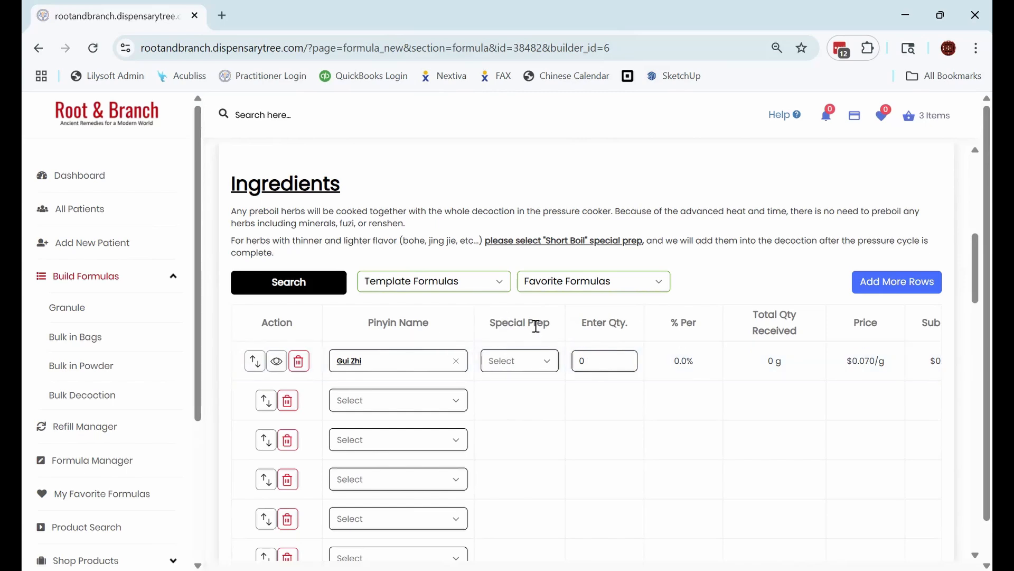
click(511, 359)
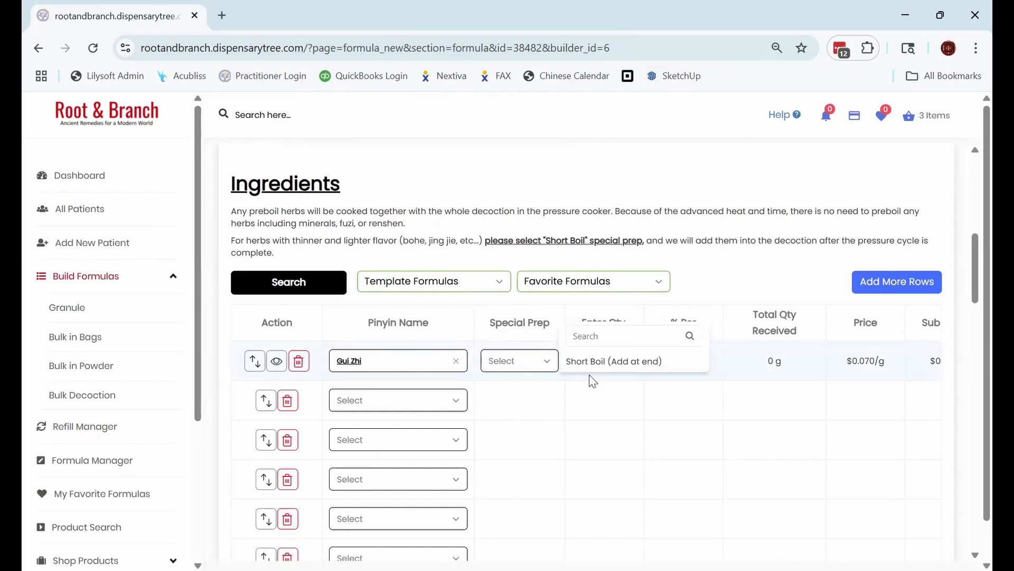
click(609, 364)
click(592, 365)
text(132)
key(BackSpace)
text(2)
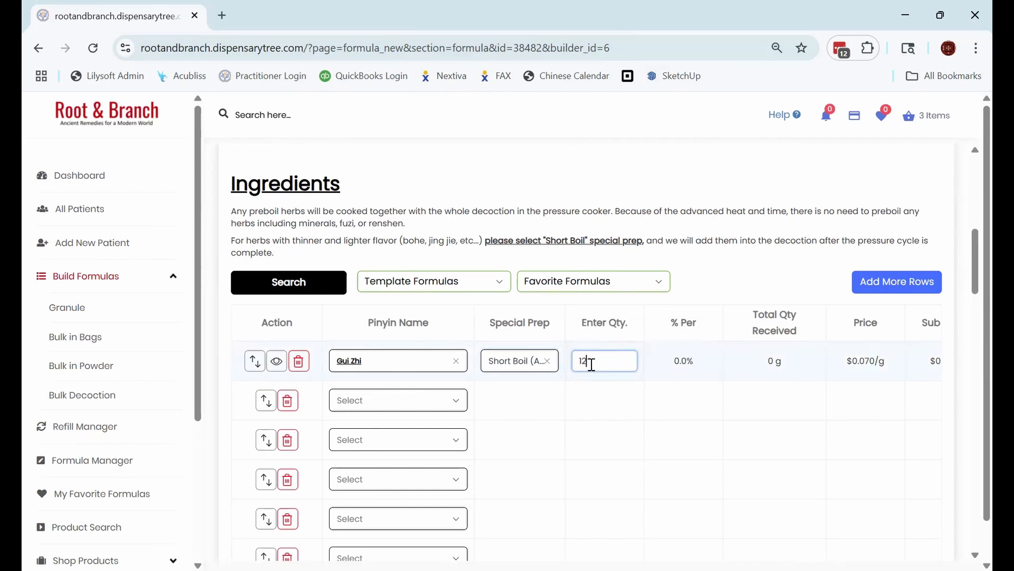
- Add Bai Shao Yao (chao) as the second ingredient with a quantity of 12
click(388, 413)
text(bai sha)
key(Return)
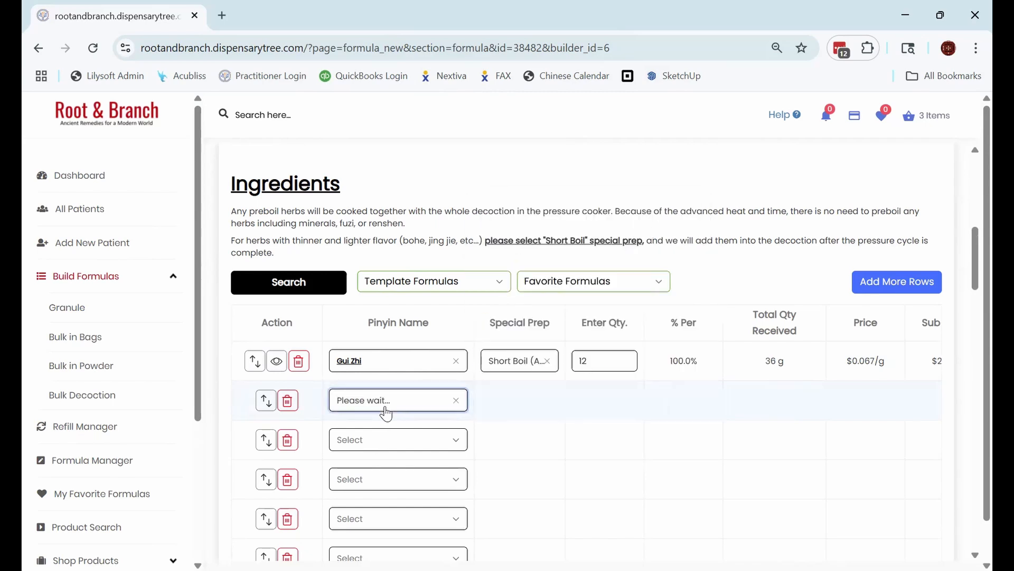
click(598, 410)
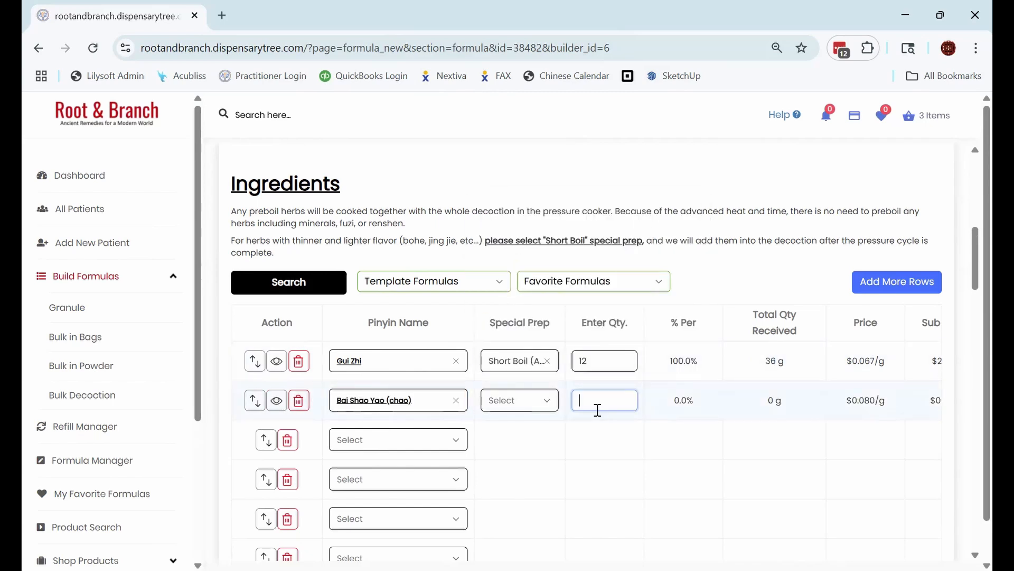
text(12)
click(715, 276)
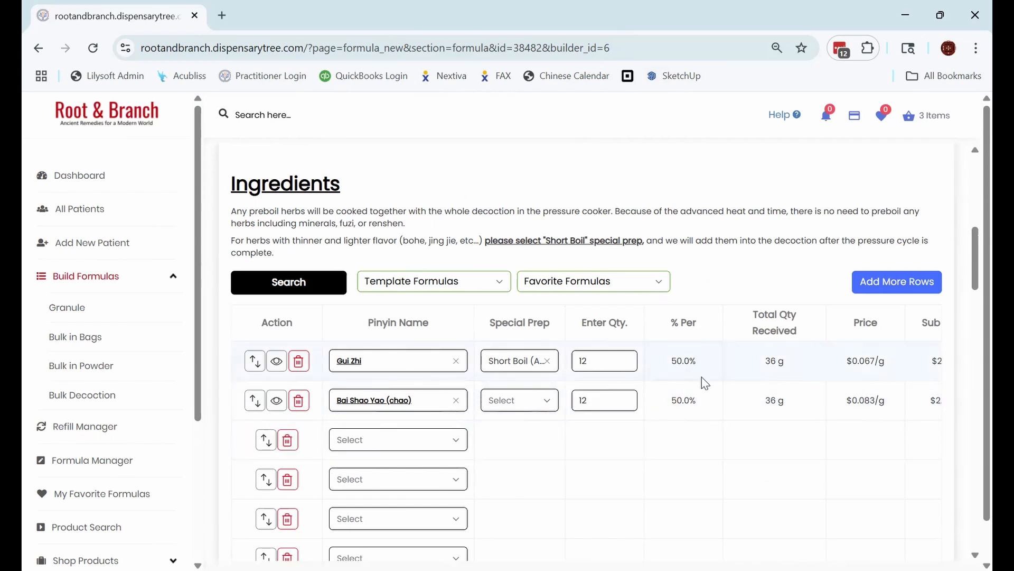
- Check the total quantity received for Gui Zhi and Bai Shao Yao (chao) against the number of days
triple_click(773, 360)
triple_click(768, 383)
click(793, 377)
scroll(803, 409, up, 1)
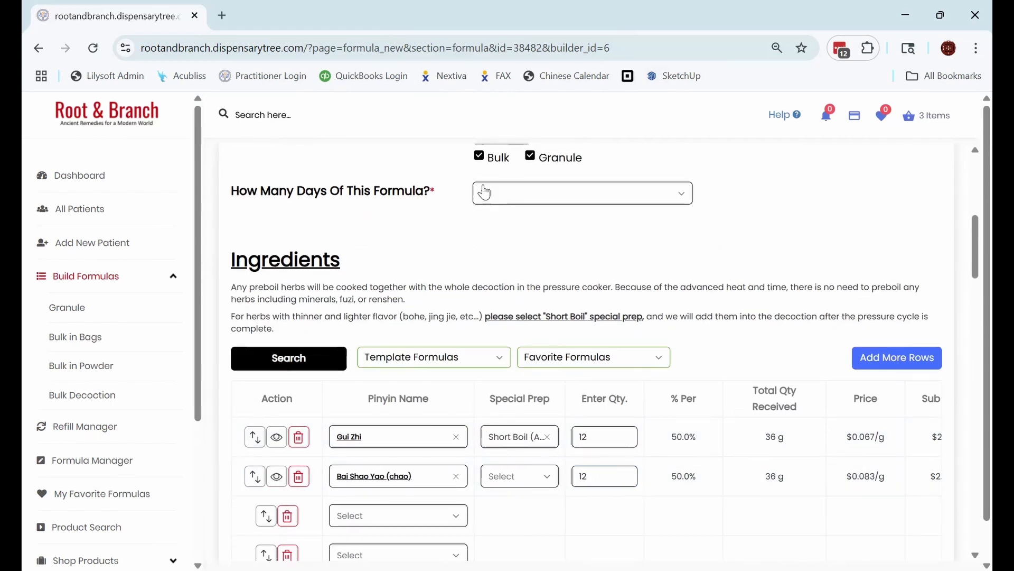
drag(802, 437, 767, 431)
scroll(739, 396, down, 2)
drag(794, 330, 736, 340)
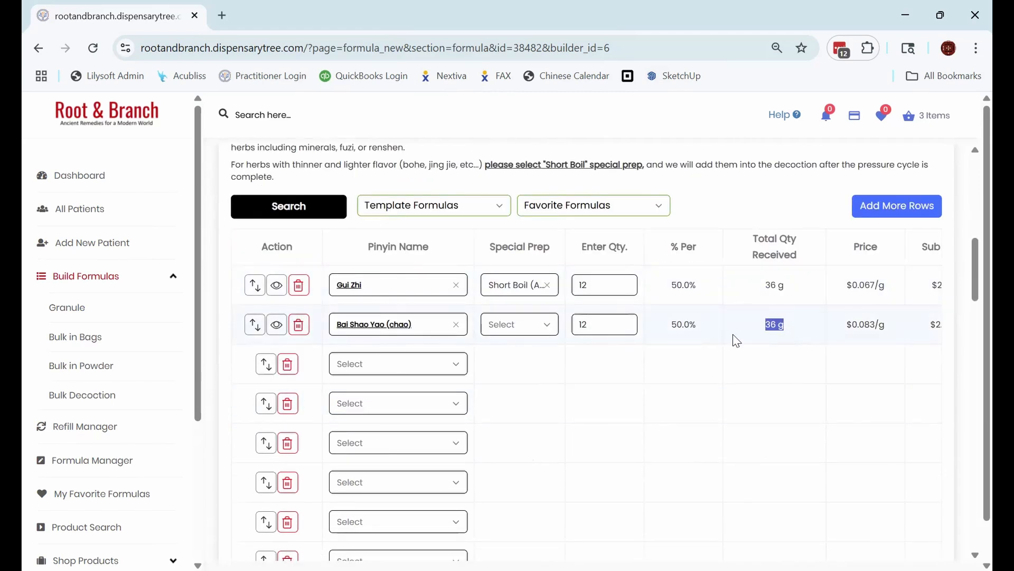
- Check the special prep options for Gui Zhi, keeping Short Boil (Add at end), and review the Formula Summary
click(508, 286)
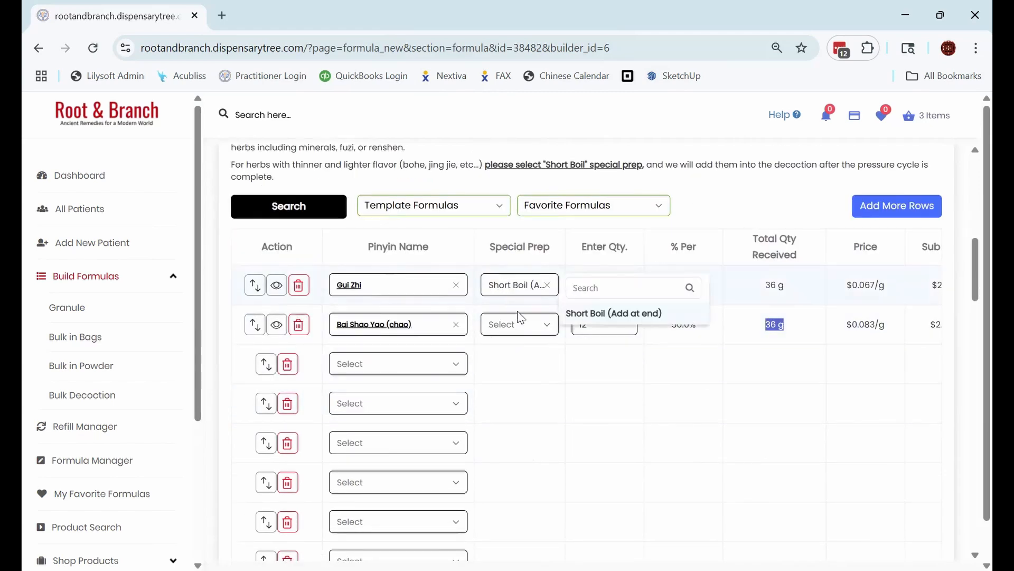
click(593, 314)
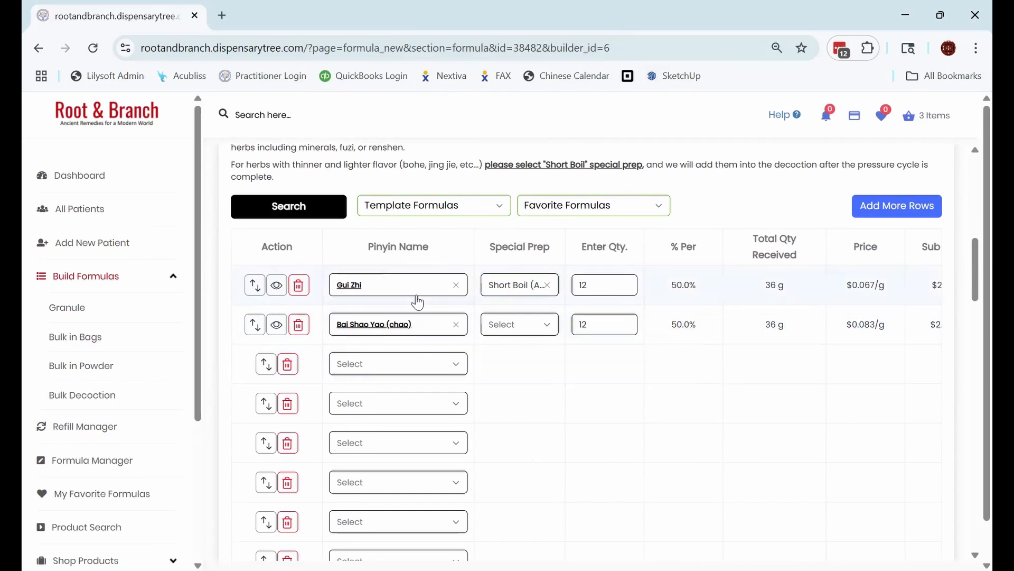
scroll(613, 394, down, 5)
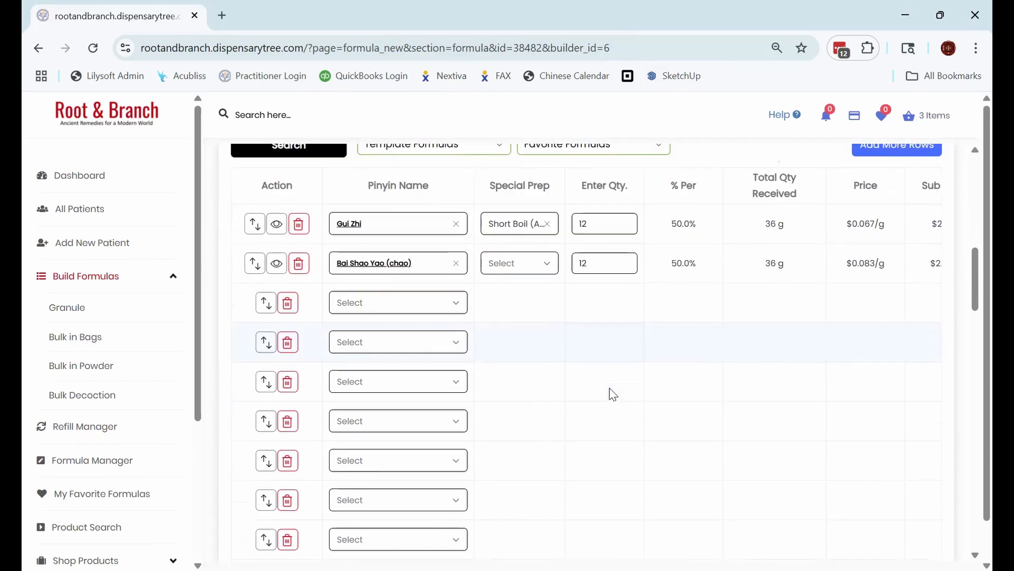
scroll(613, 393, down, 3)
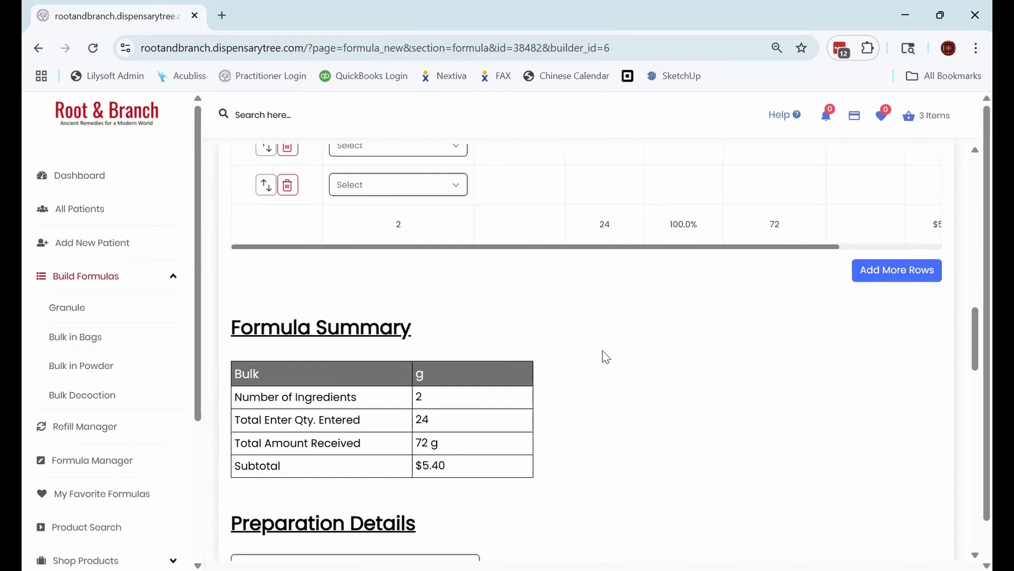
scroll(620, 355, up, 8)
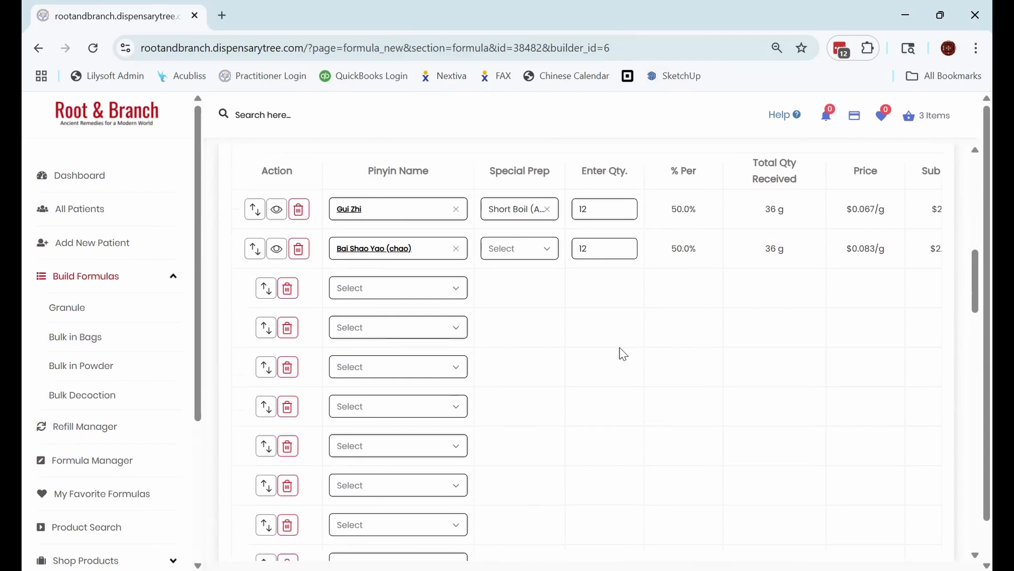
- View the available choices for the number of days of the formula without changing the selection
scroll(623, 353, up, 4)
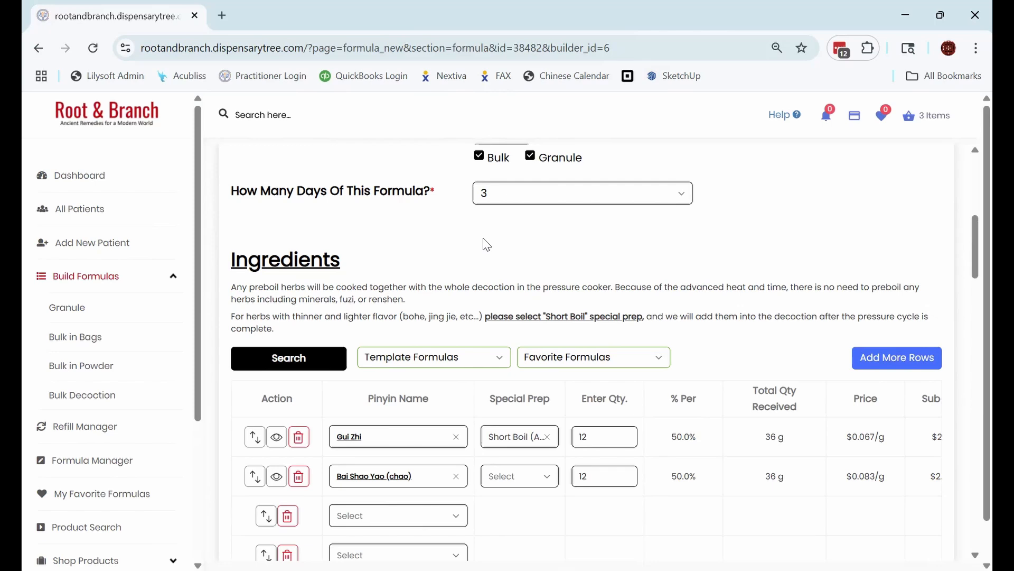
click(492, 194)
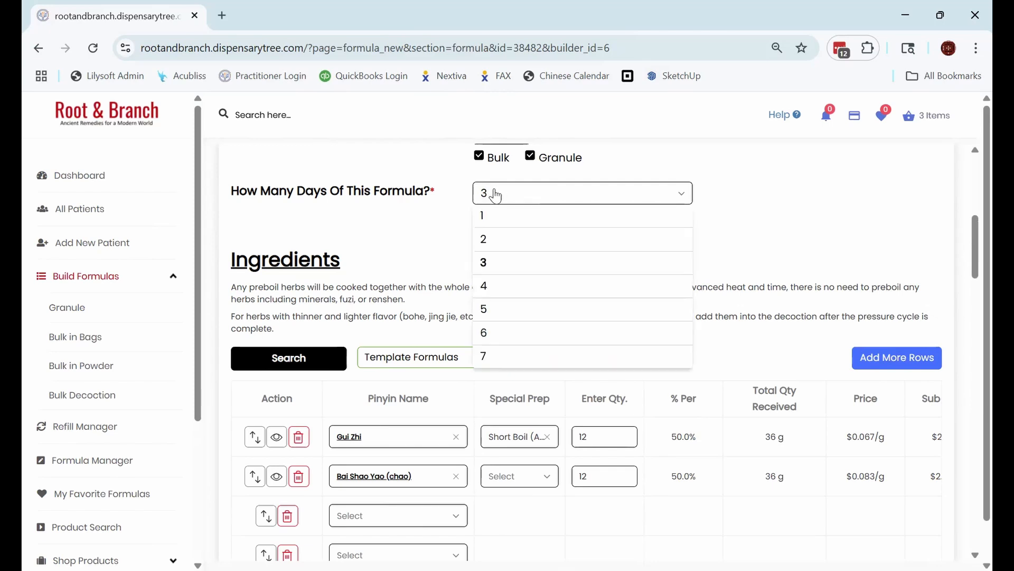
click(845, 252)
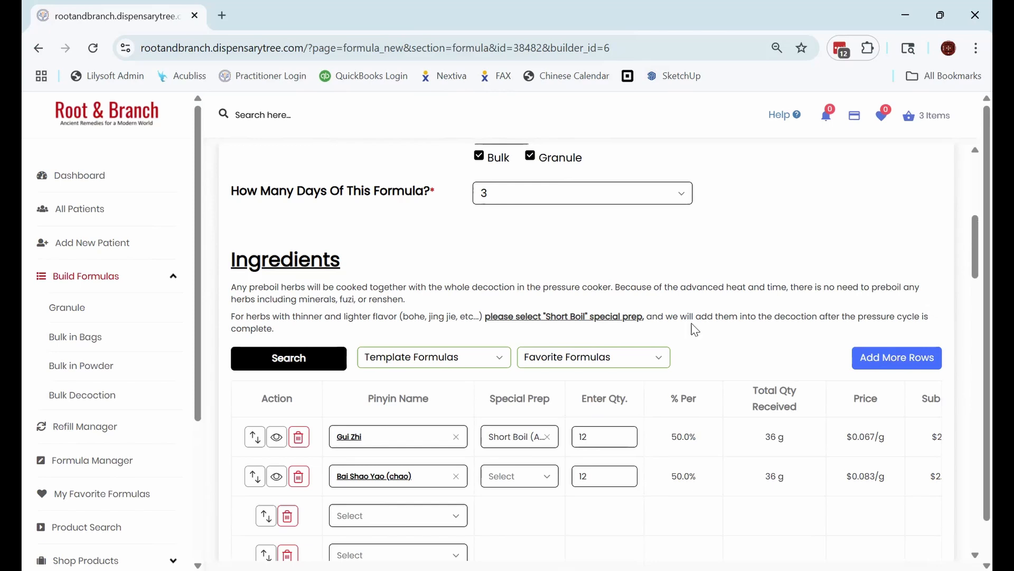
- Fill in the Preparation Details with the Decoction Dosage Information template and review the inserted text
scroll(542, 314, down, 3)
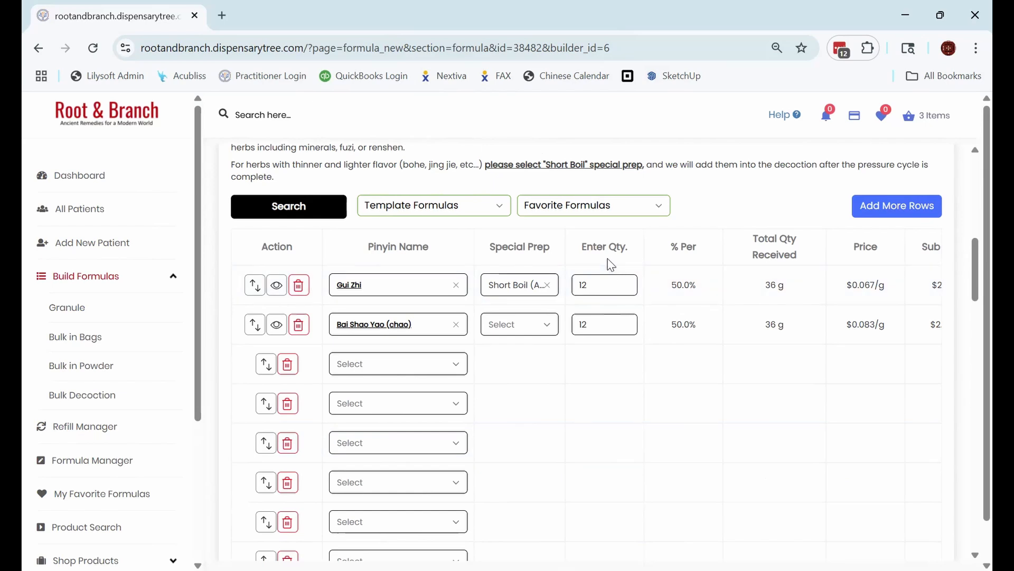
scroll(608, 265, down, 10)
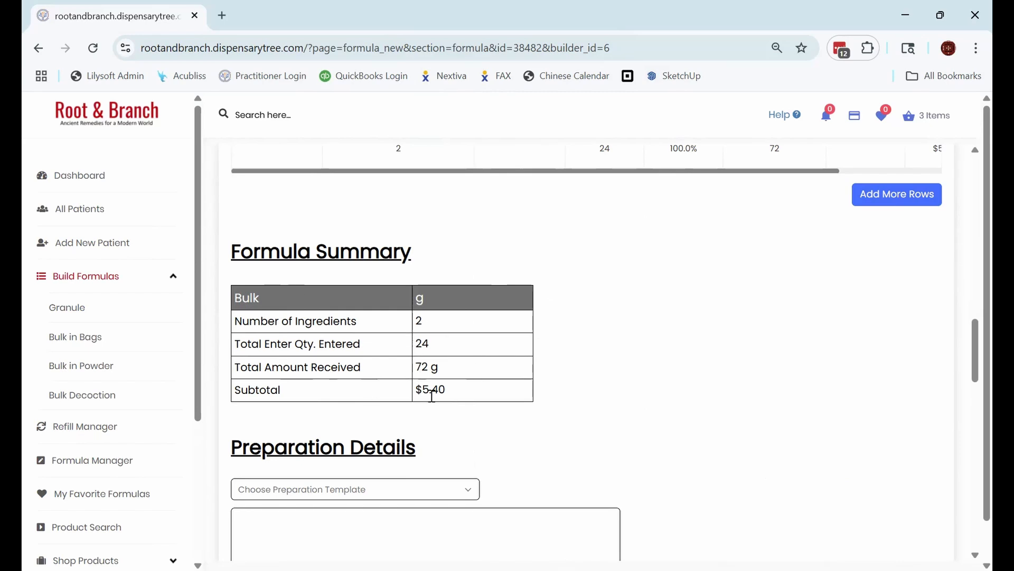
scroll(430, 391, down, 3)
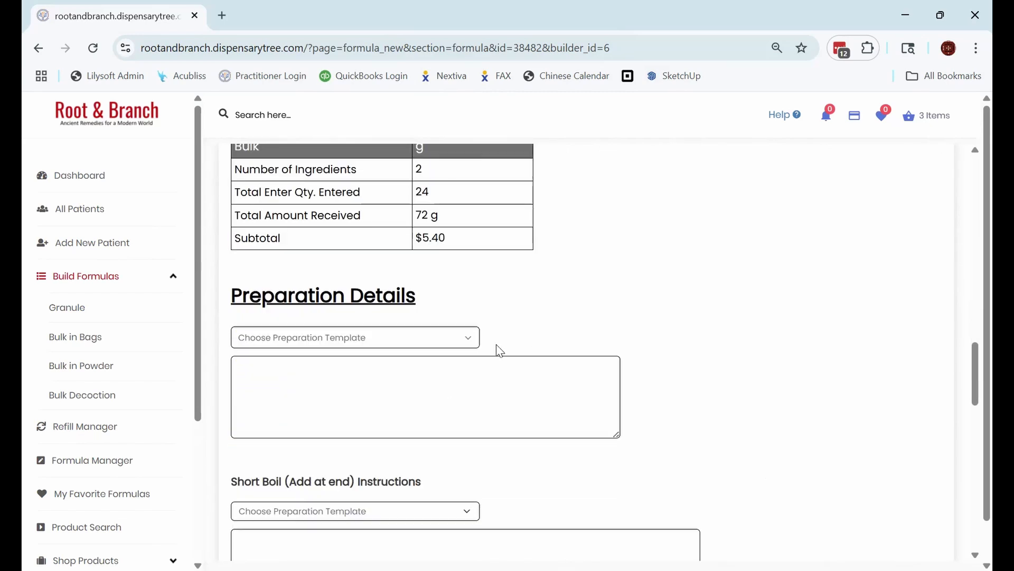
click(420, 338)
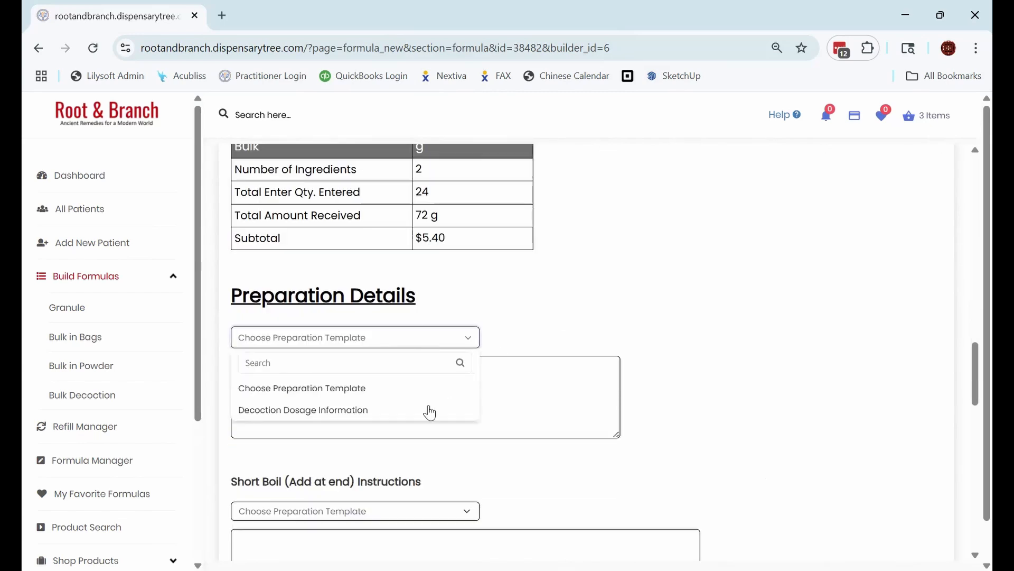
click(390, 411)
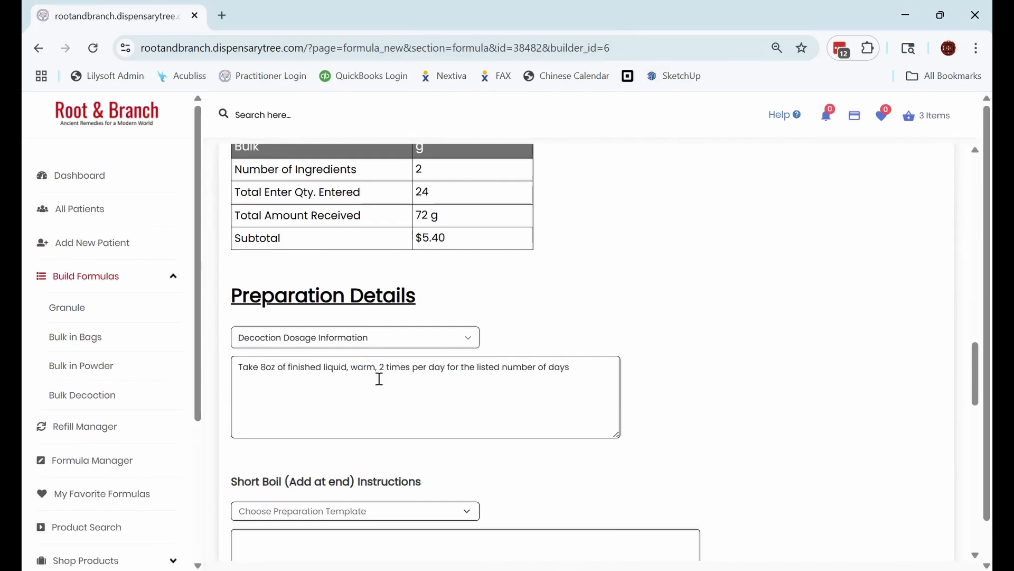
click(263, 366)
key(ctrl+a)
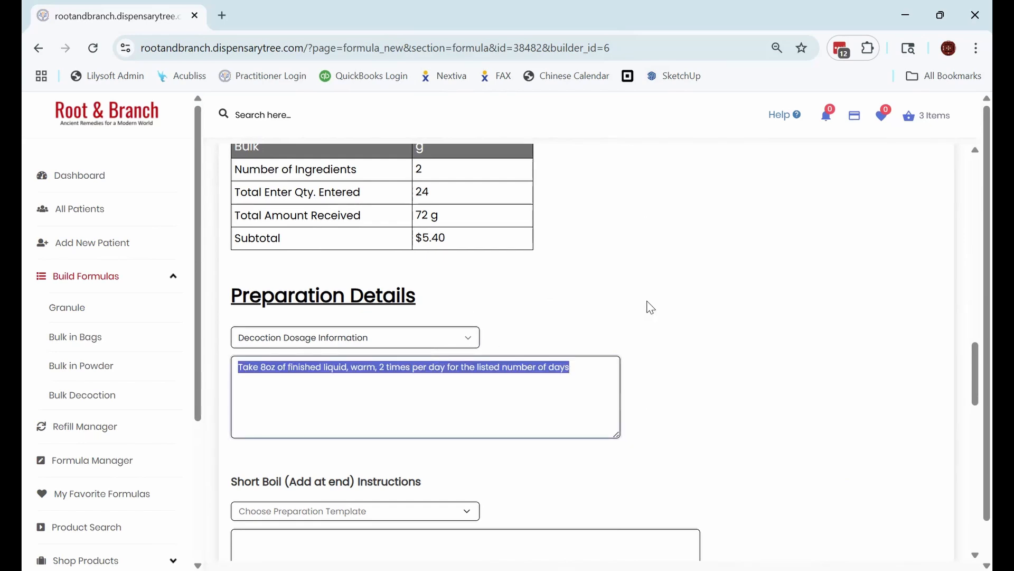
click(651, 307)
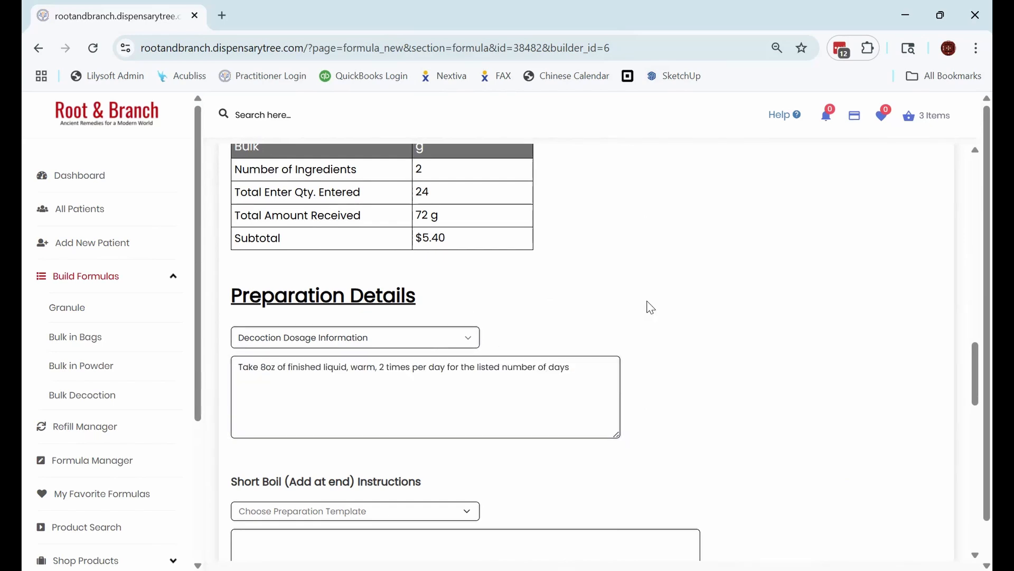
- Examine Gui Zhi's Short Boil (Add at end) special prep and the related instructions section below Preparation Details
scroll(651, 308, up, 15)
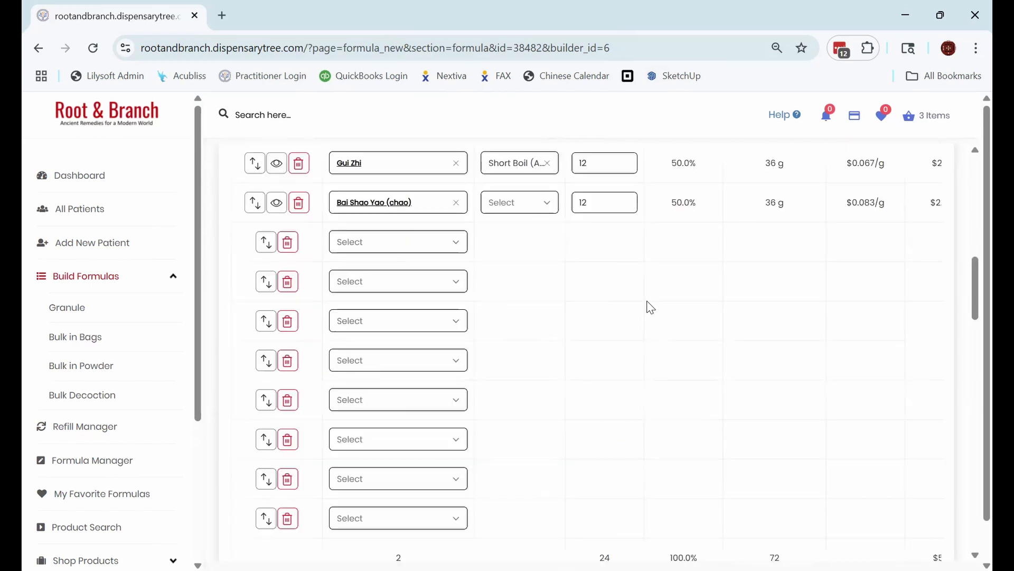
scroll(650, 307, down, 15)
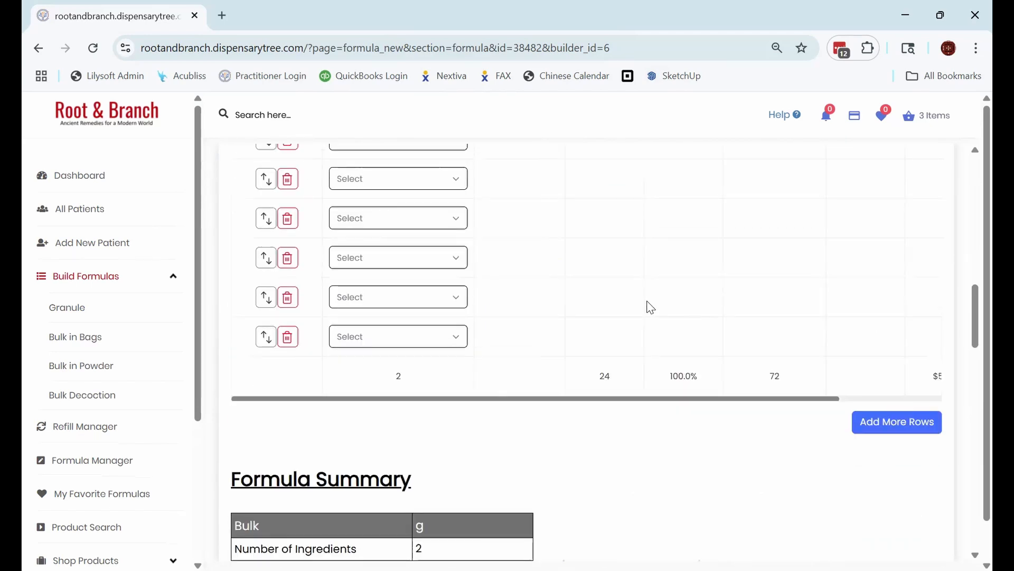
scroll(625, 301, up, 3)
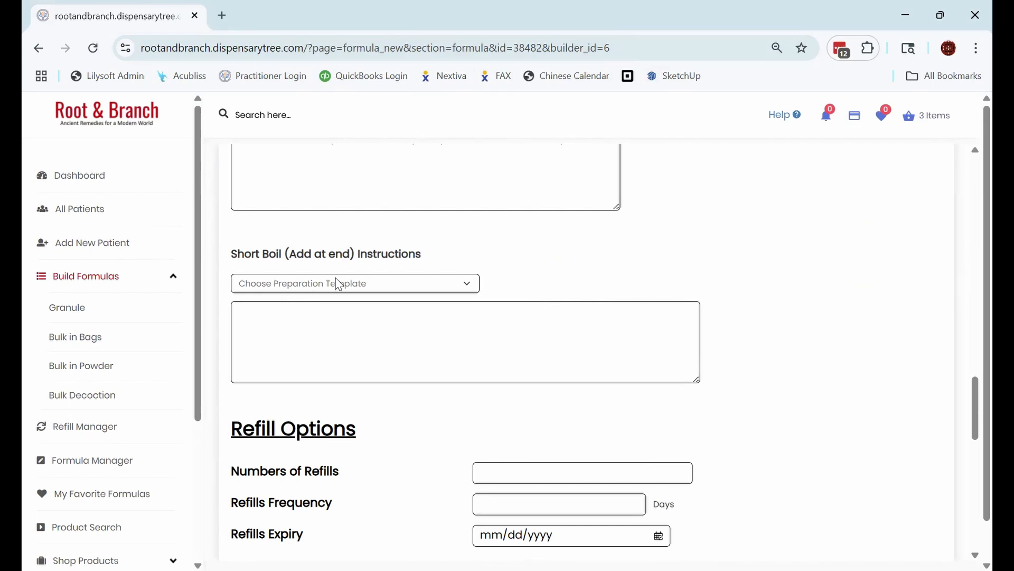
scroll(505, 331, up, 15)
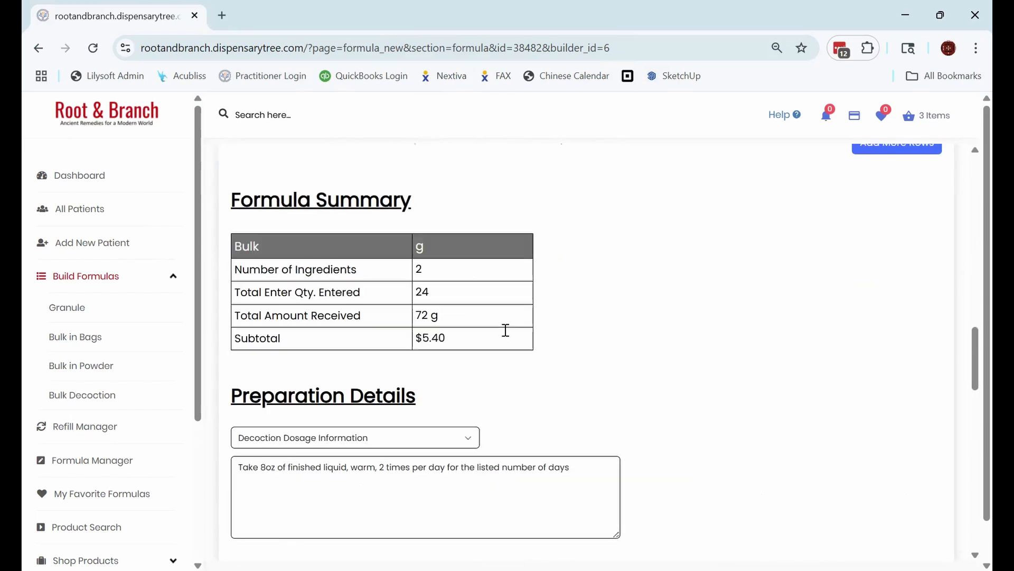
click(511, 367)
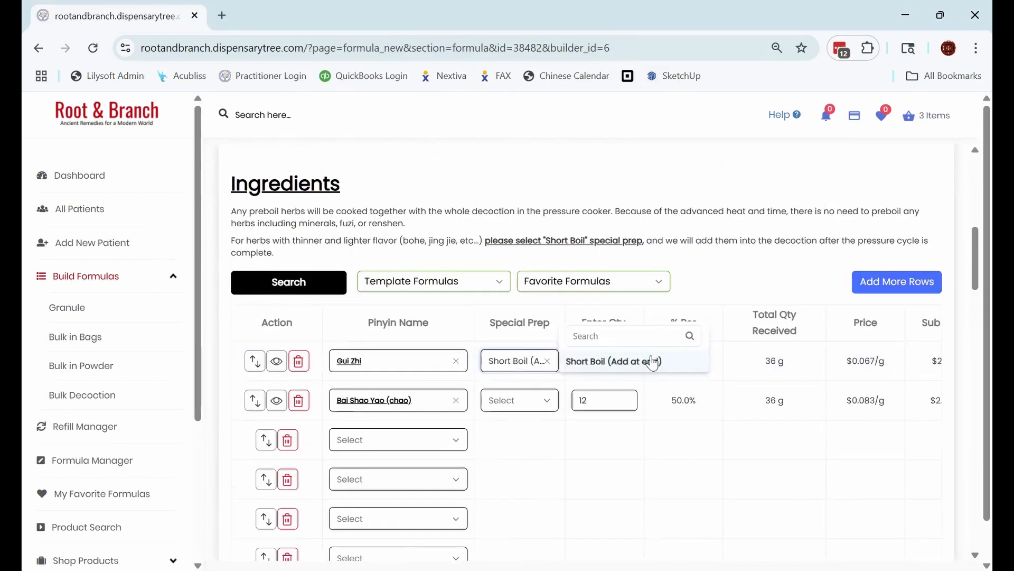
click(731, 267)
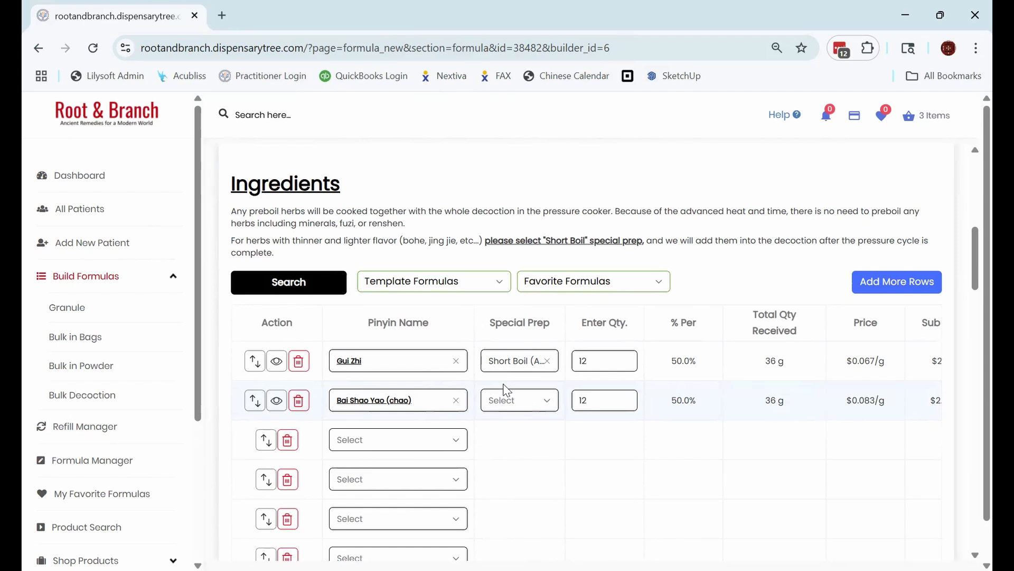
scroll(506, 390, down, 10)
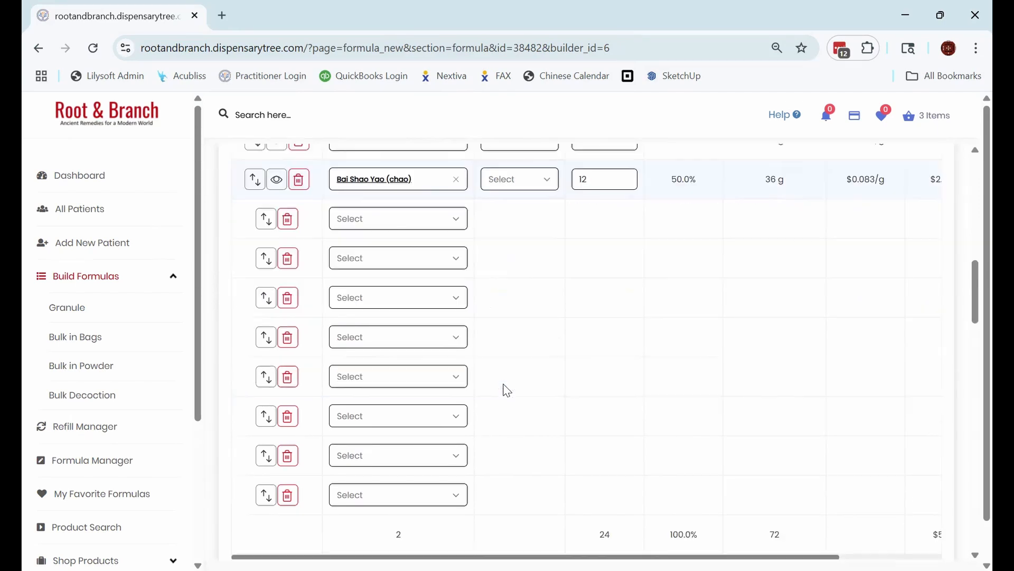
scroll(506, 390, down, 4)
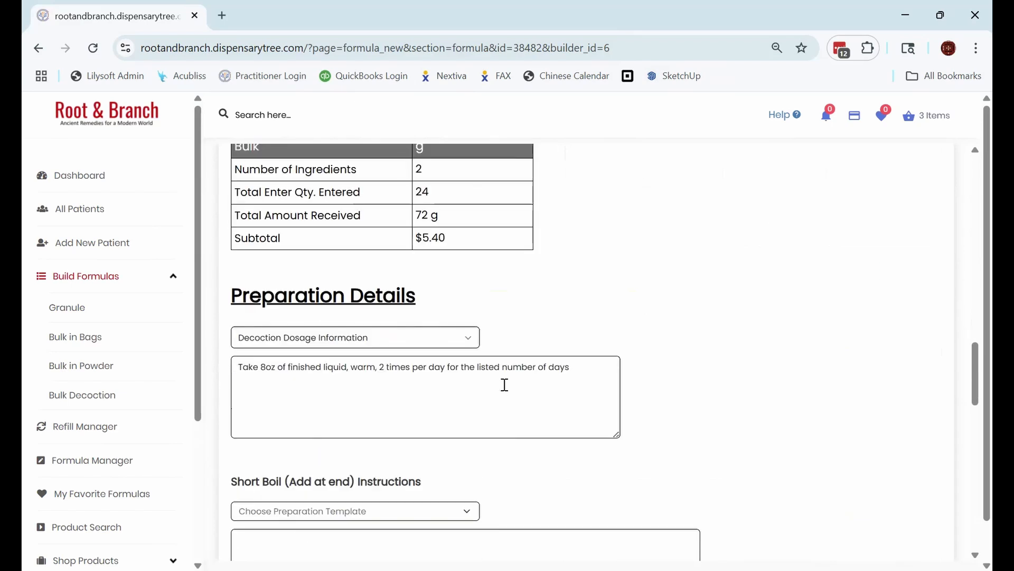
scroll(505, 384, down, 2)
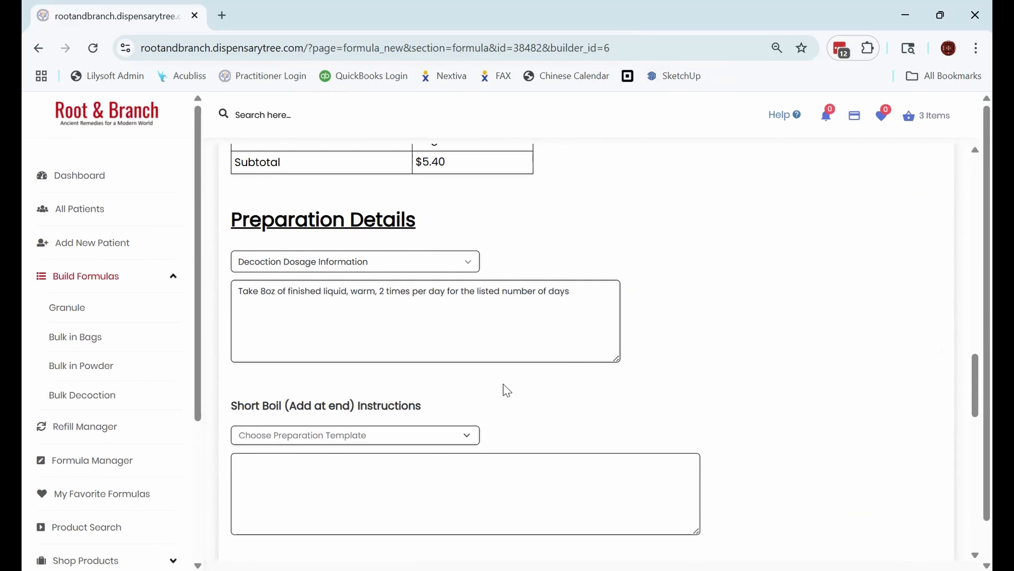
scroll(505, 389, down, 3)
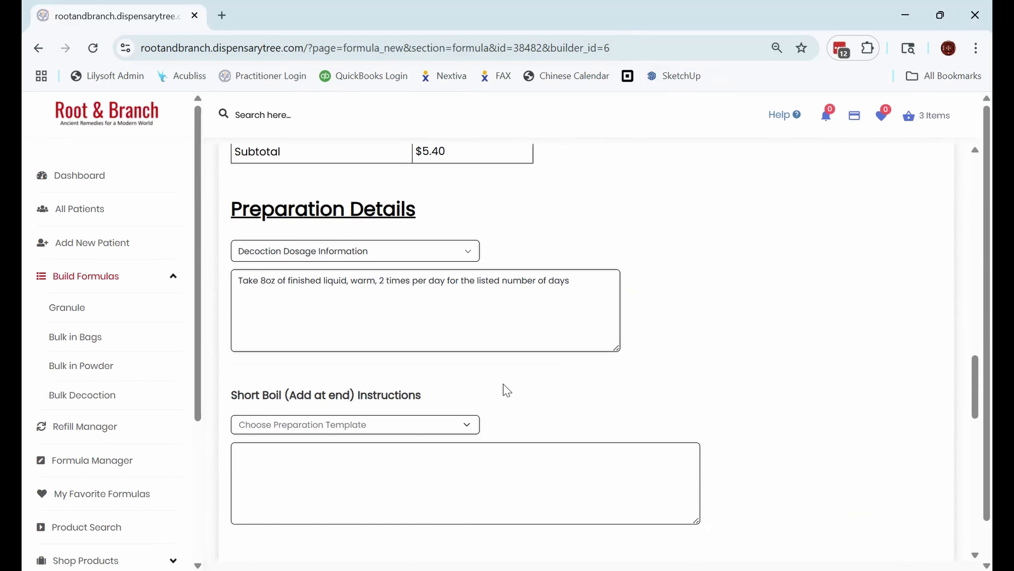
- Set the number of refills to 3 and the refill frequency to 0 days
scroll(451, 335, down, 3)
click(503, 321)
text(3)
click(487, 351)
text(0)
- Set the refill expiry date to 10/31/2025
click(498, 383)
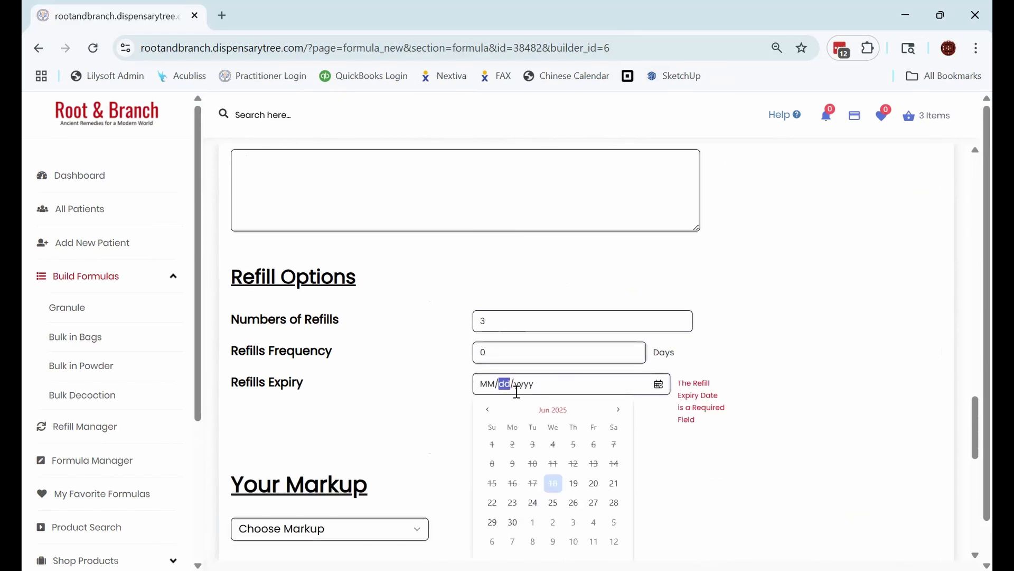
click(618, 410)
click(618, 409)
click(619, 410)
click(618, 410)
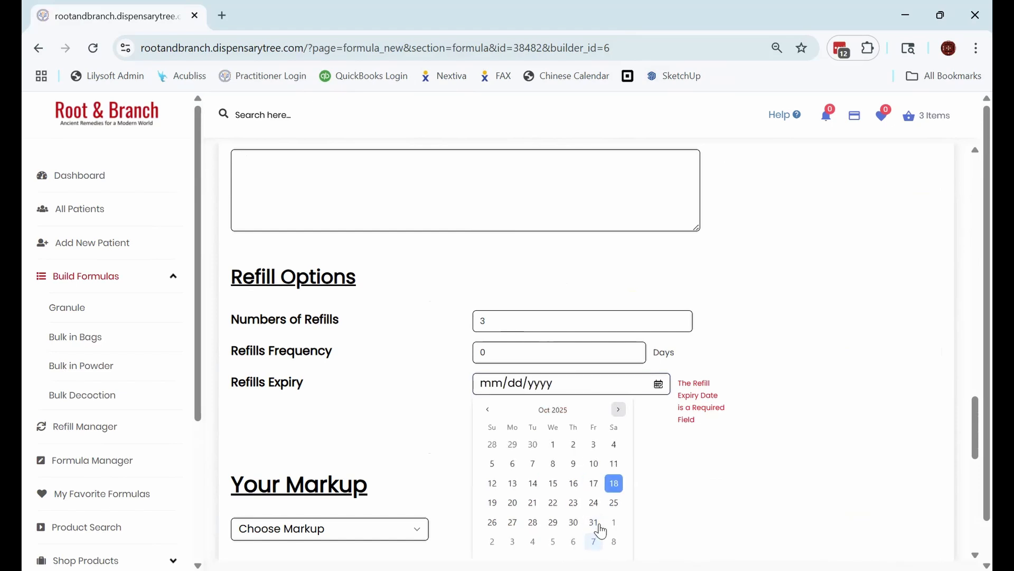
click(594, 523)
- Apply a percentage markup of 12% to the decoction formula
scroll(367, 370, down, 3)
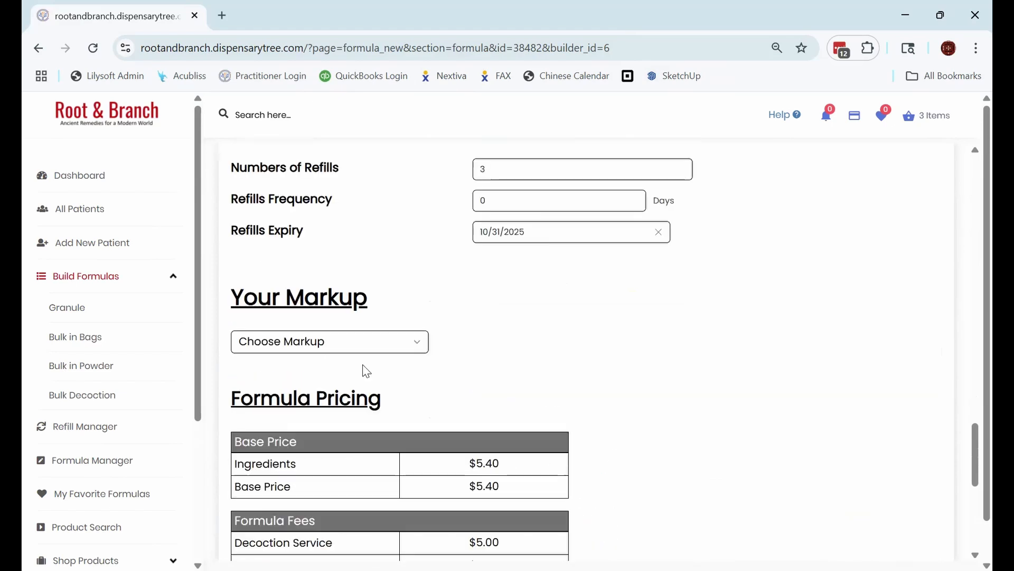
click(342, 344)
click(327, 411)
click(490, 339)
text(12)
click(656, 448)
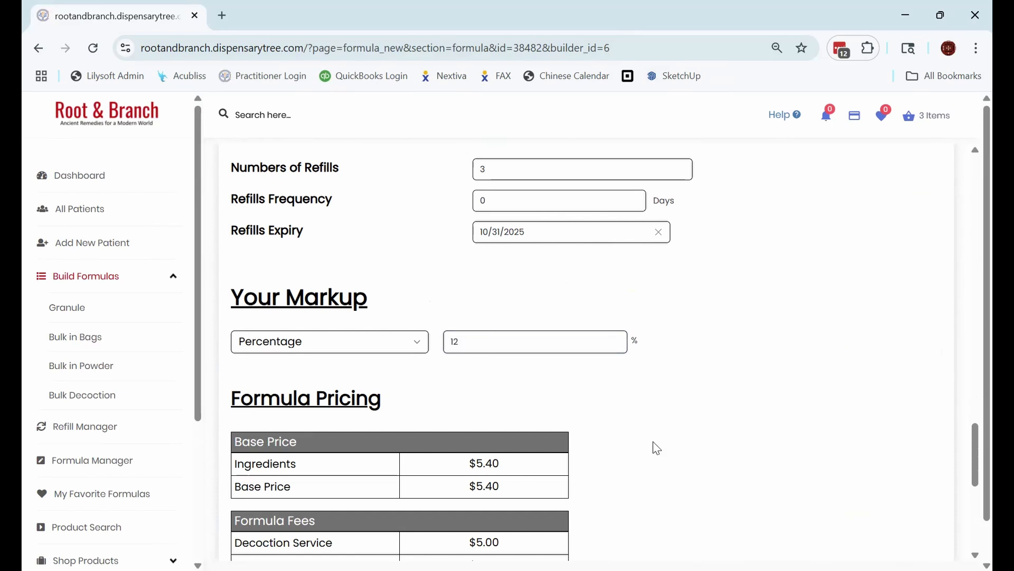
- Review the ingredient price, decoction service fee and markup amount in Formula Pricing
scroll(655, 443, down, 6)
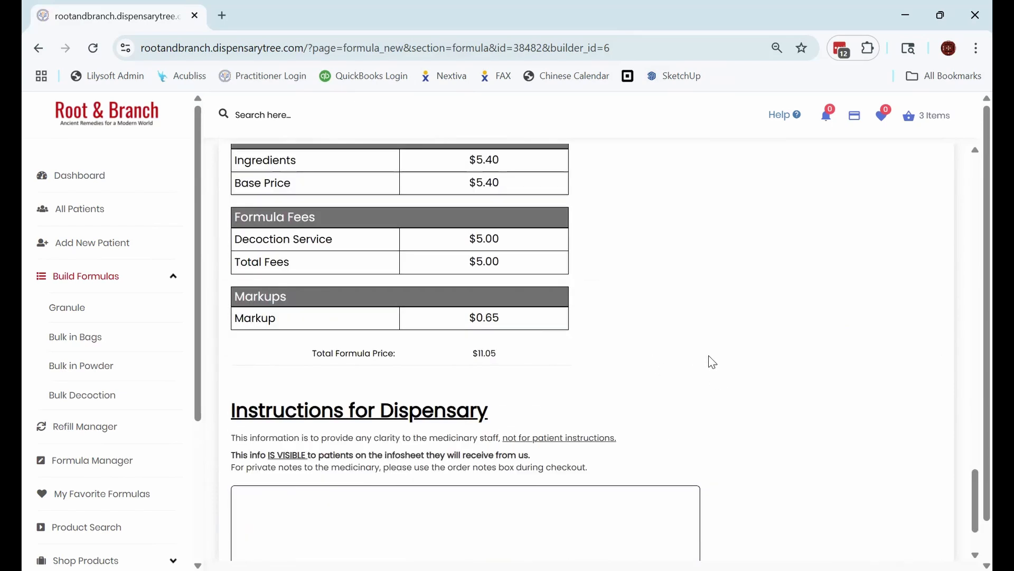
scroll(687, 338, up, 1)
drag(509, 236, 448, 239)
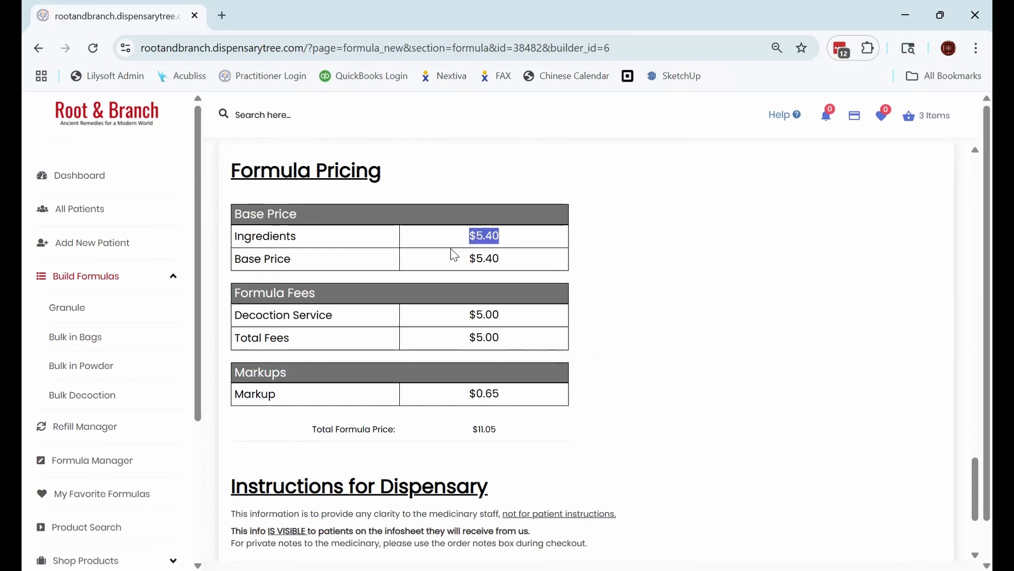
drag(509, 314, 448, 321)
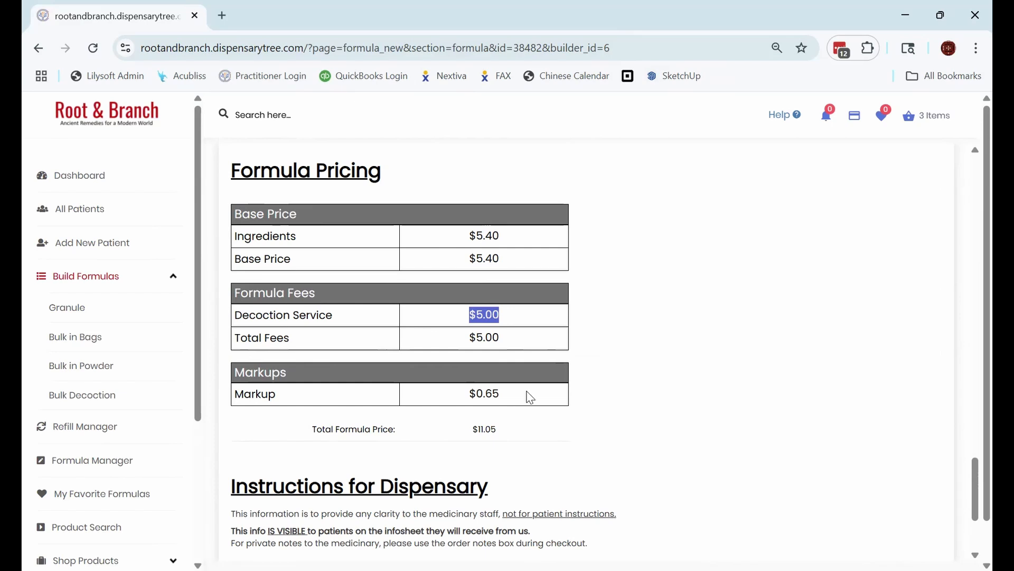
drag(523, 401, 426, 380)
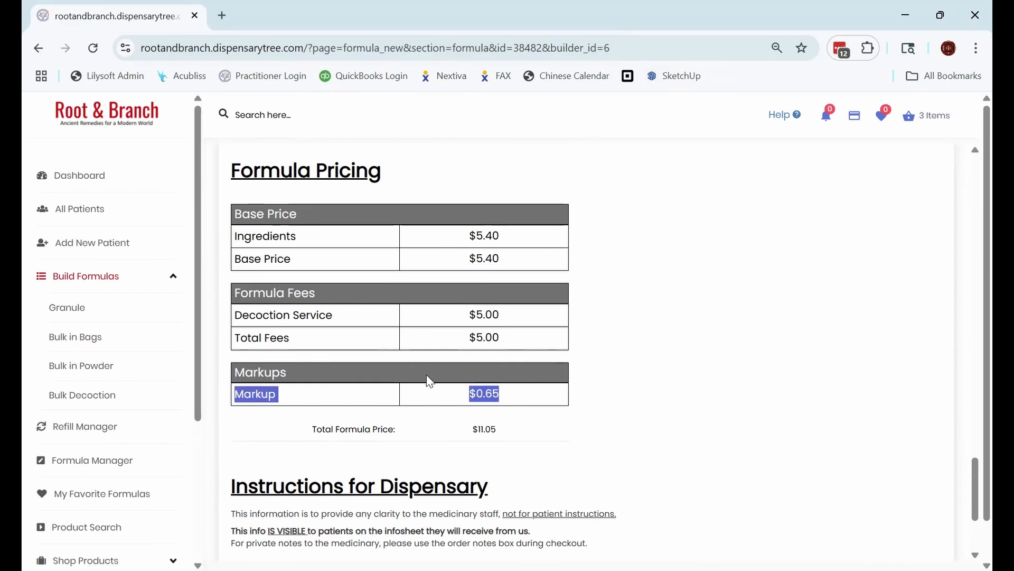
- Check the total formula price and the Instructions for Dispensary section, and add the decoction formula to the cart
drag(513, 443, 292, 429)
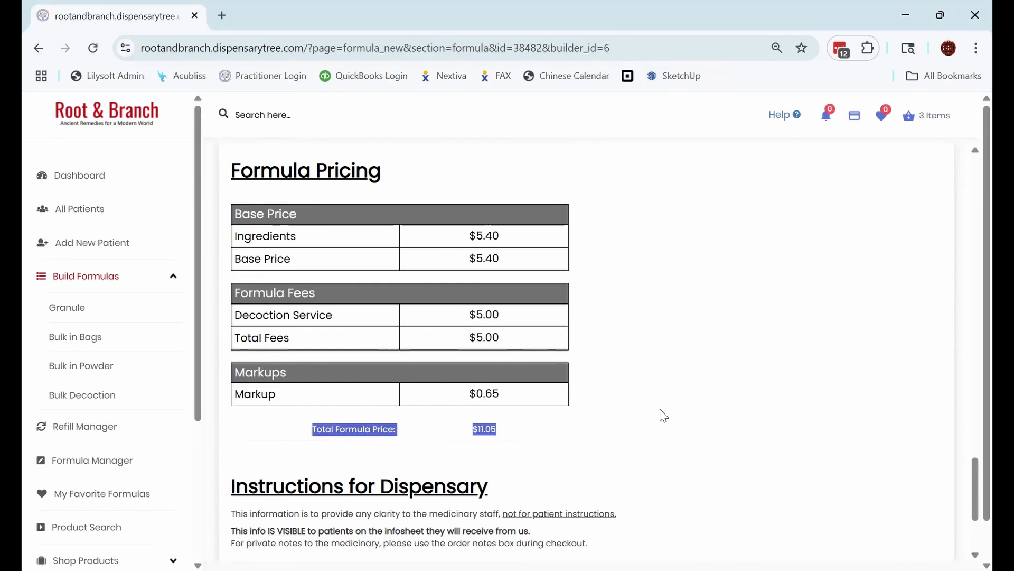
scroll(664, 416, down, 3)
click(425, 360)
drag(600, 375, 204, 335)
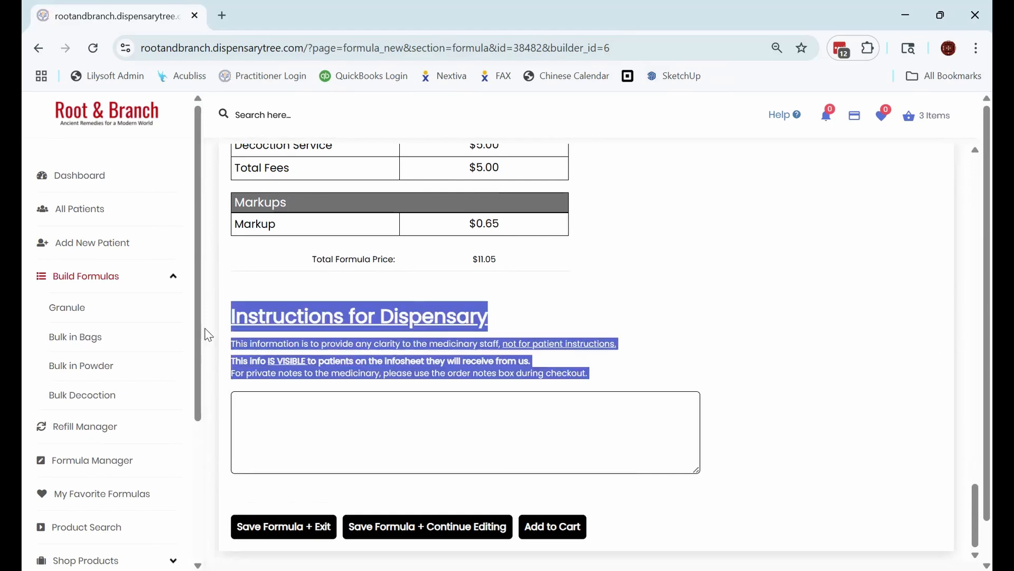
click(759, 314)
click(331, 418)
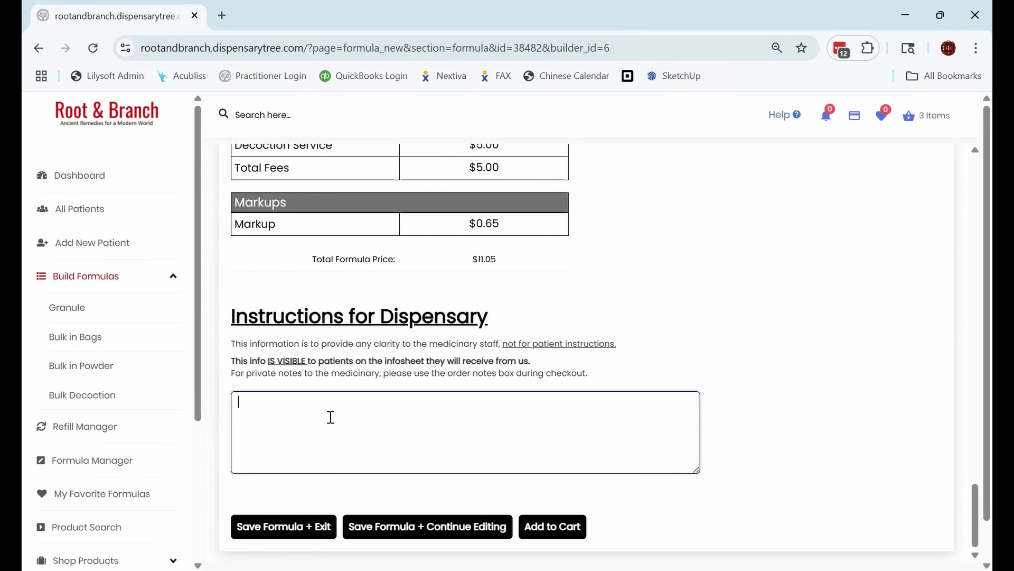
click(562, 534)
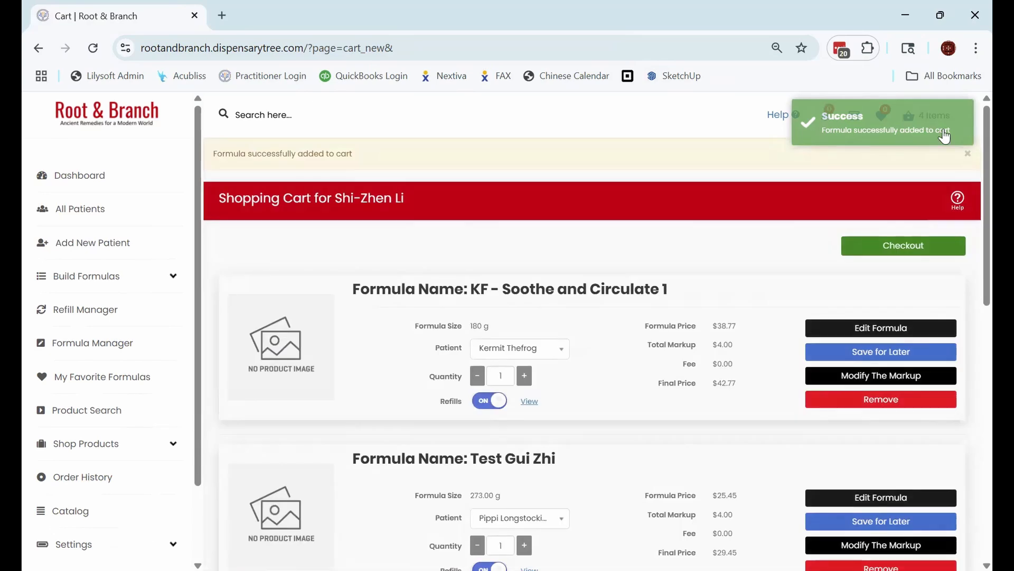
- Review the formulas and order totals in the shopping cart and proceed to checkout
scroll(698, 233, down, 7)
scroll(697, 229, down, 3)
scroll(696, 230, up, 10)
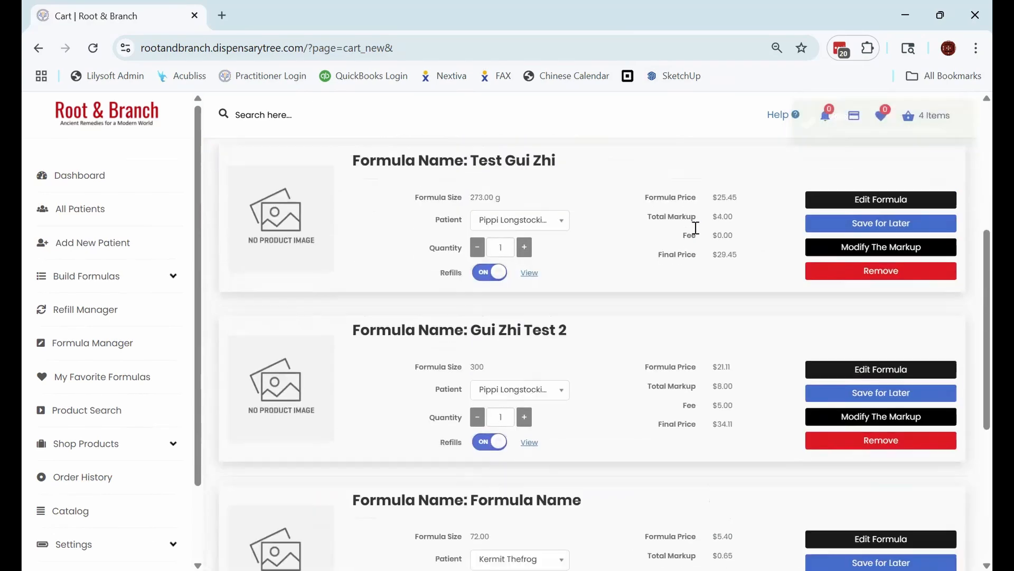
scroll(536, 208, down, 4)
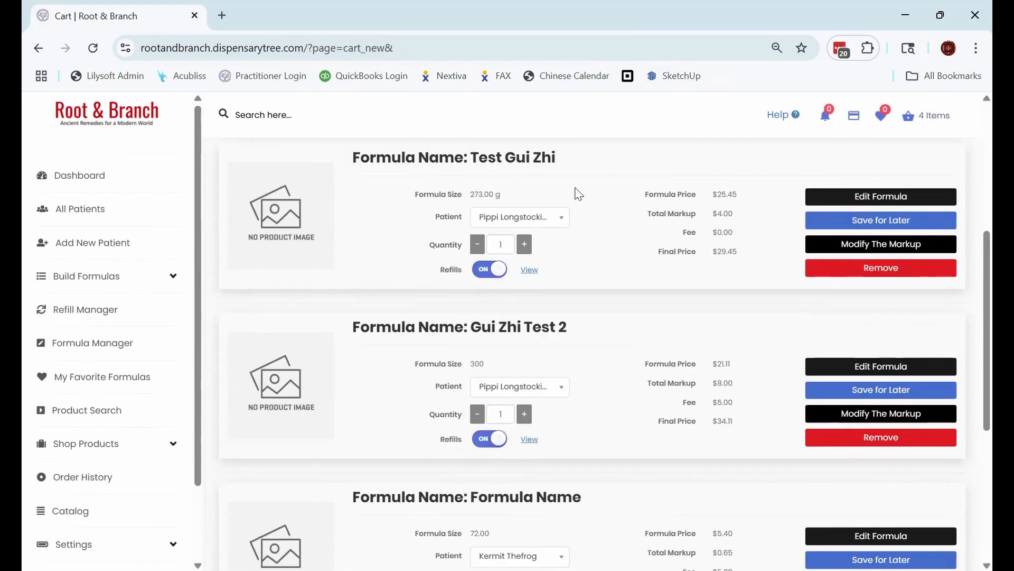
scroll(325, 228, down, 3)
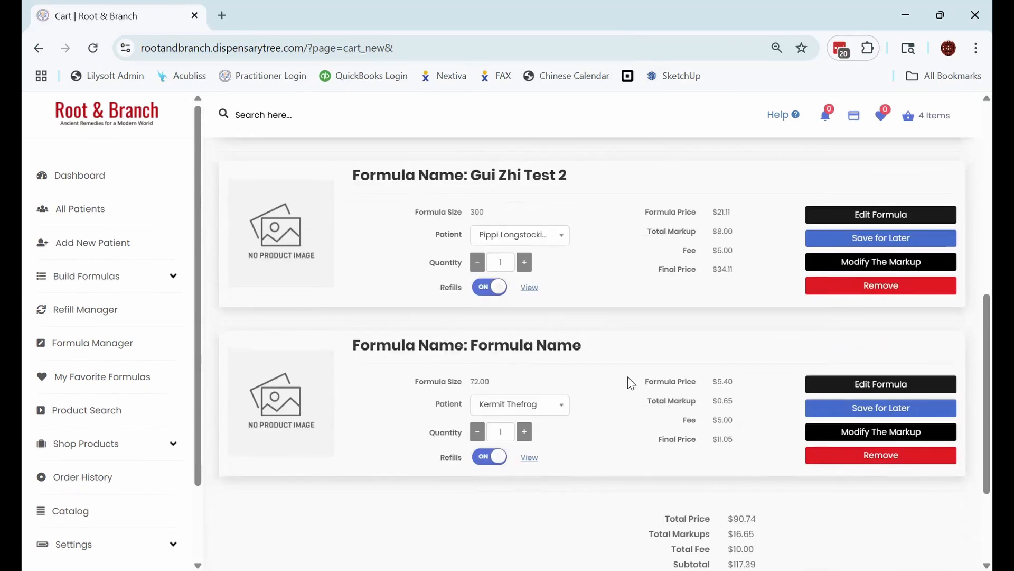
scroll(664, 370, down, 3)
click(769, 485)
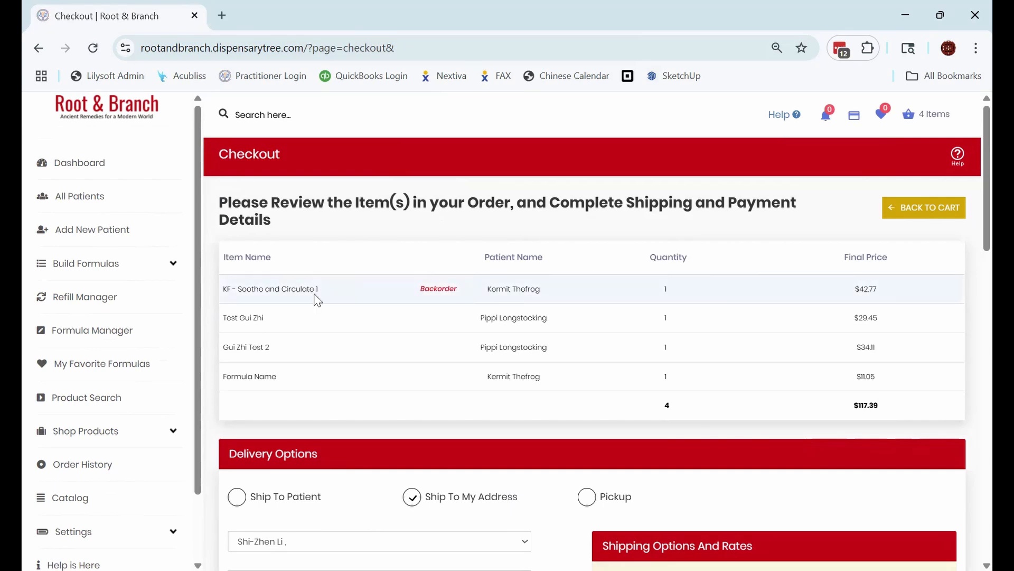
- Review the checkout items, preview the Ship To Patient delivery option, and set the delivery to Pickup
scroll(317, 300, down, 1)
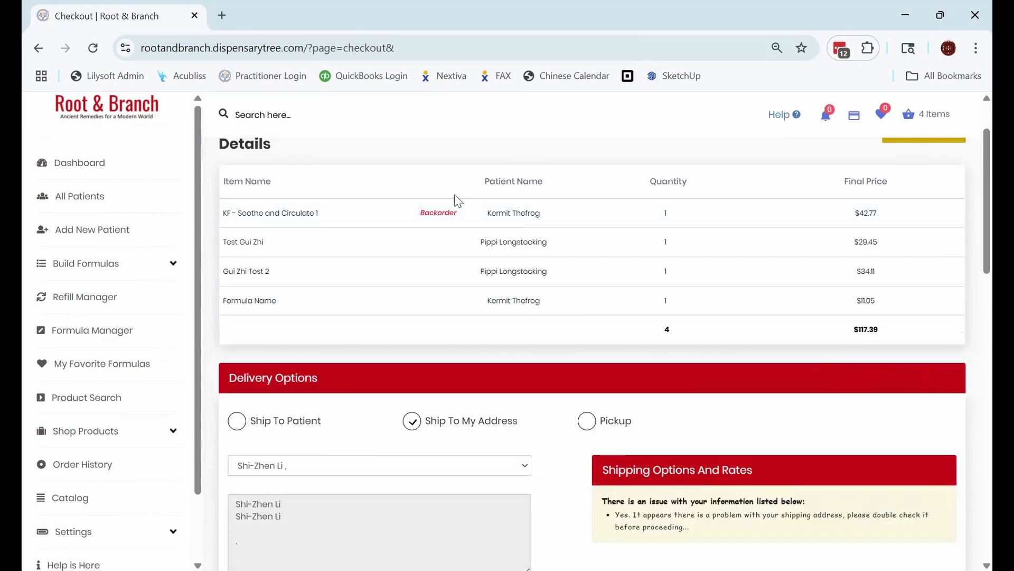
scroll(616, 283, down, 1)
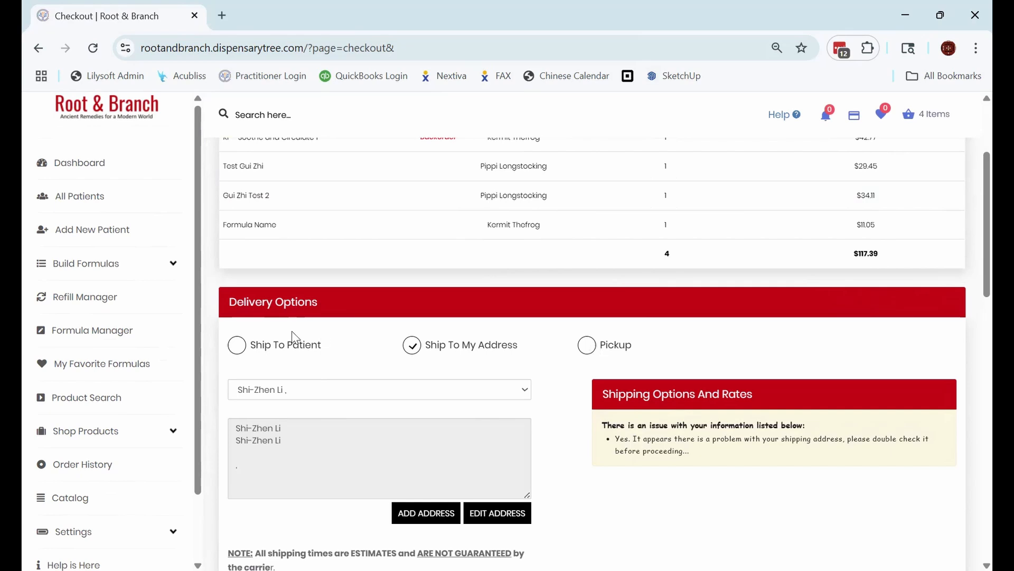
click(237, 346)
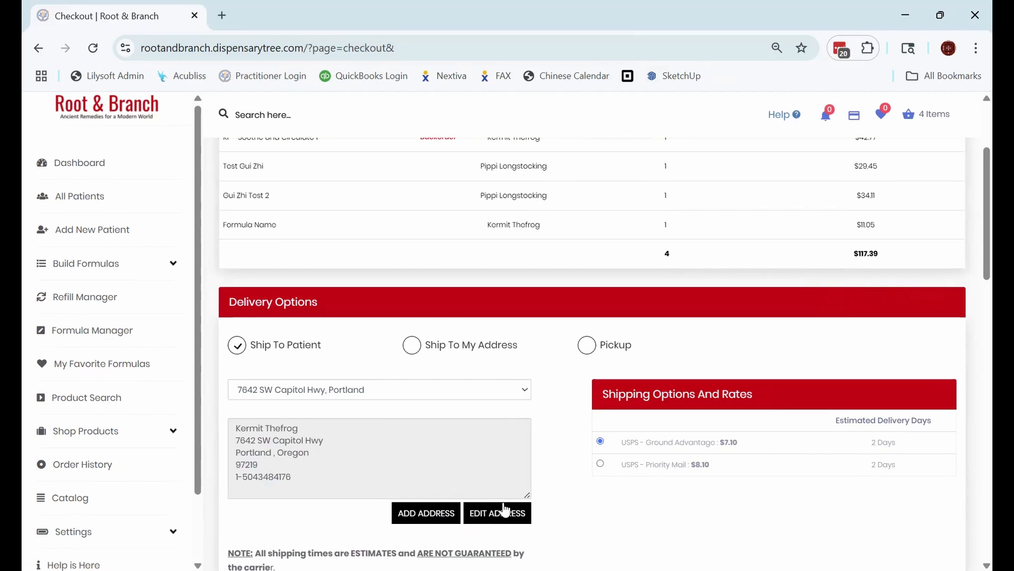
click(586, 346)
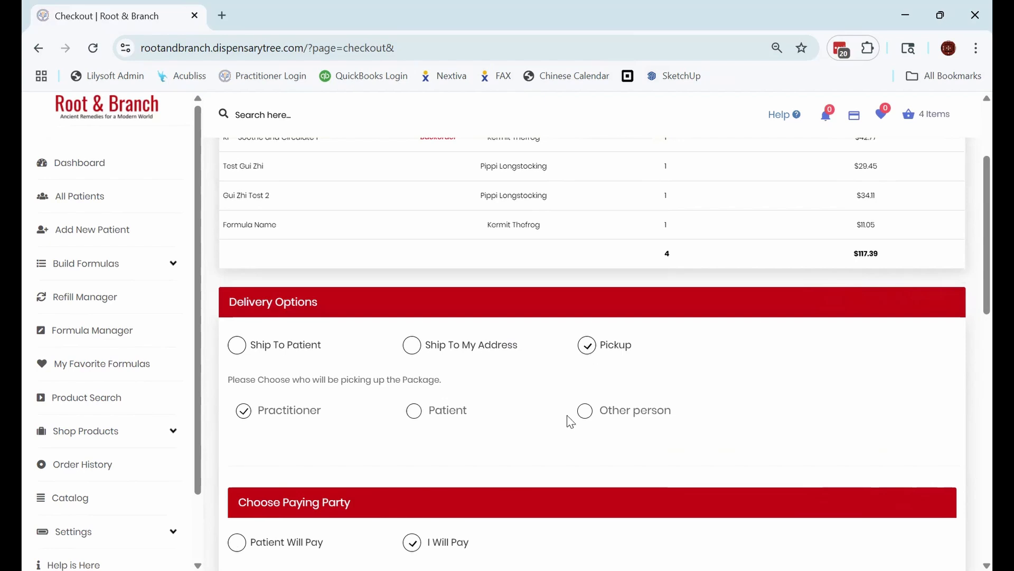
scroll(702, 317, up, 2)
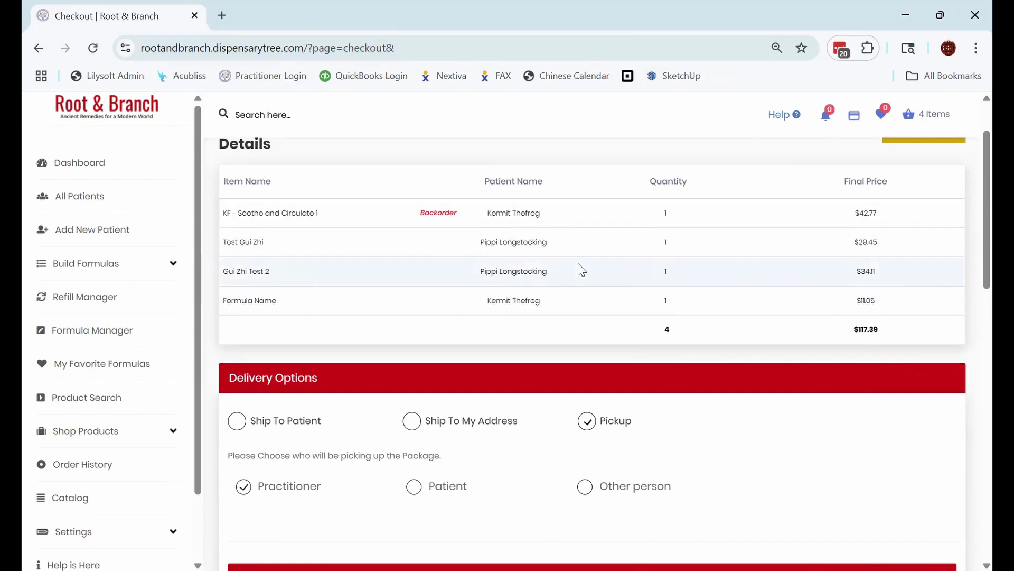
scroll(581, 244, down, 3)
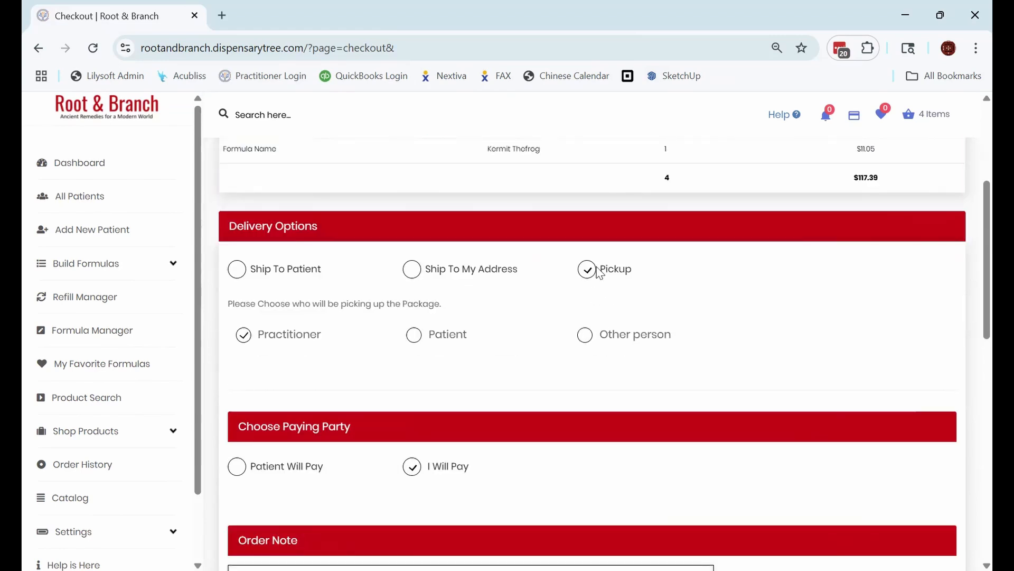
- Set the person picking up the package to Patient and check the patient choices, keeping the preselected one
click(415, 337)
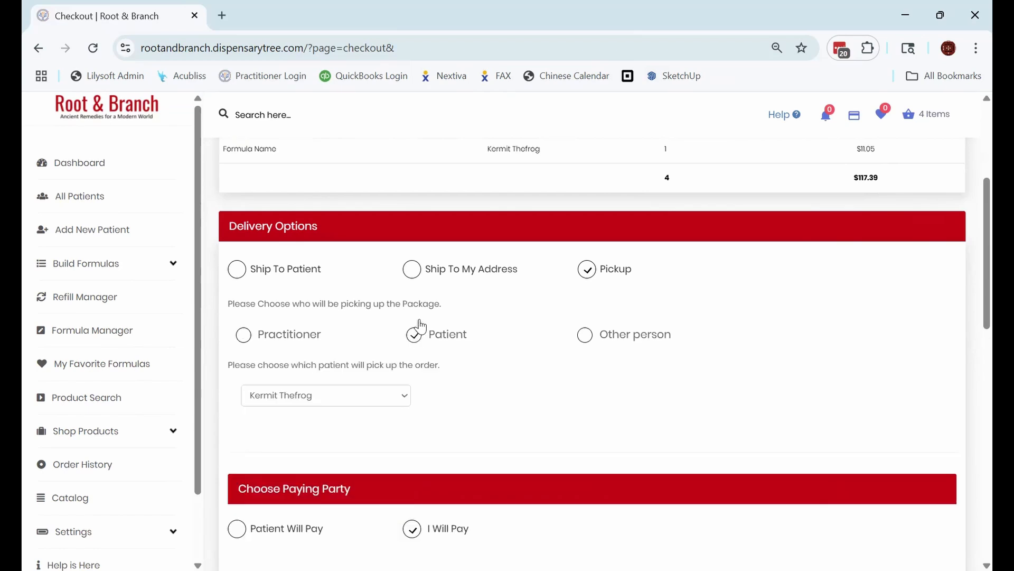
scroll(338, 248, down, 3)
click(338, 248)
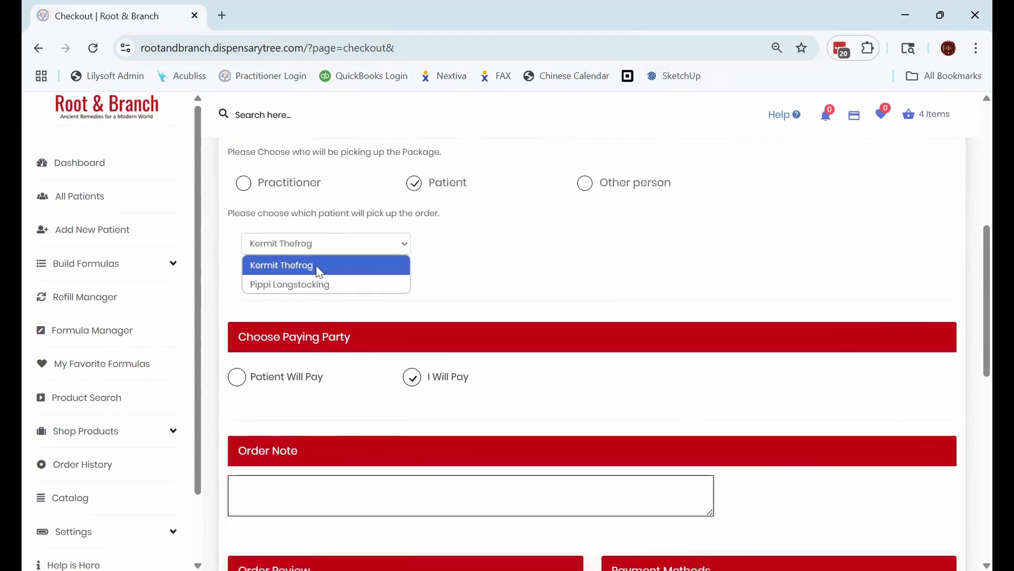
click(493, 241)
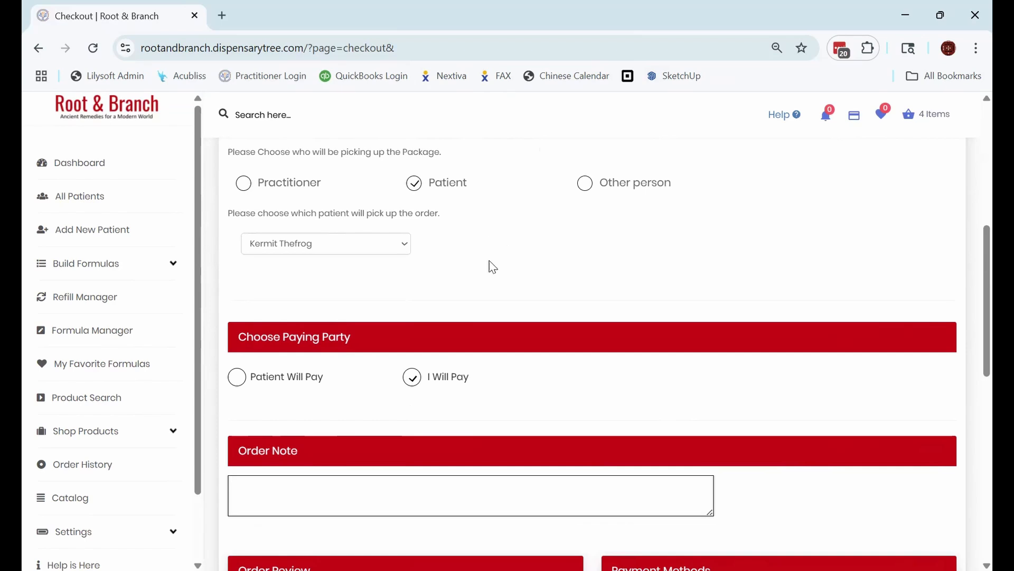
- Set the paying party to Patient Will Pay and choose the same patient who picks up the order
scroll(423, 352, down, 2)
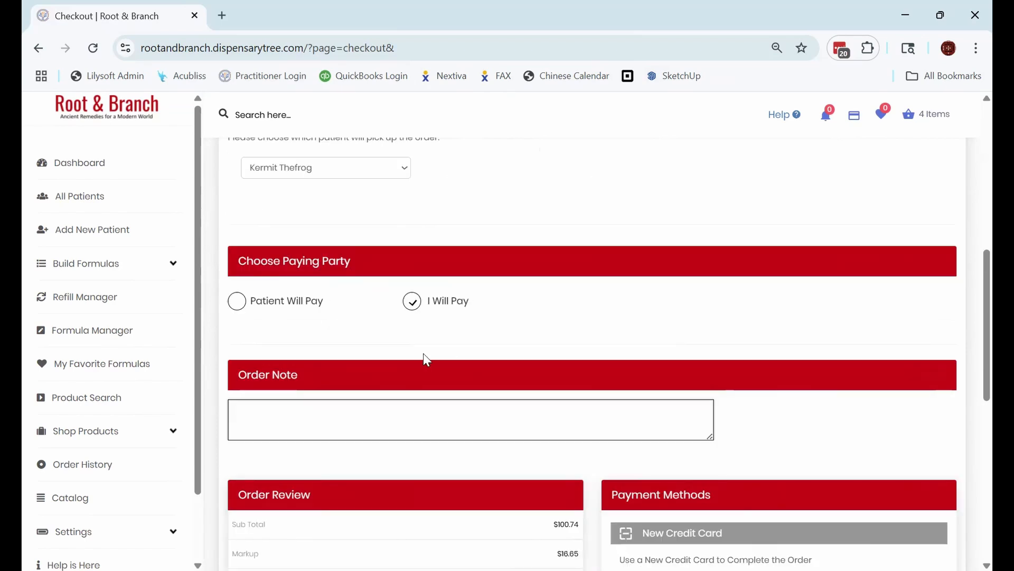
click(238, 304)
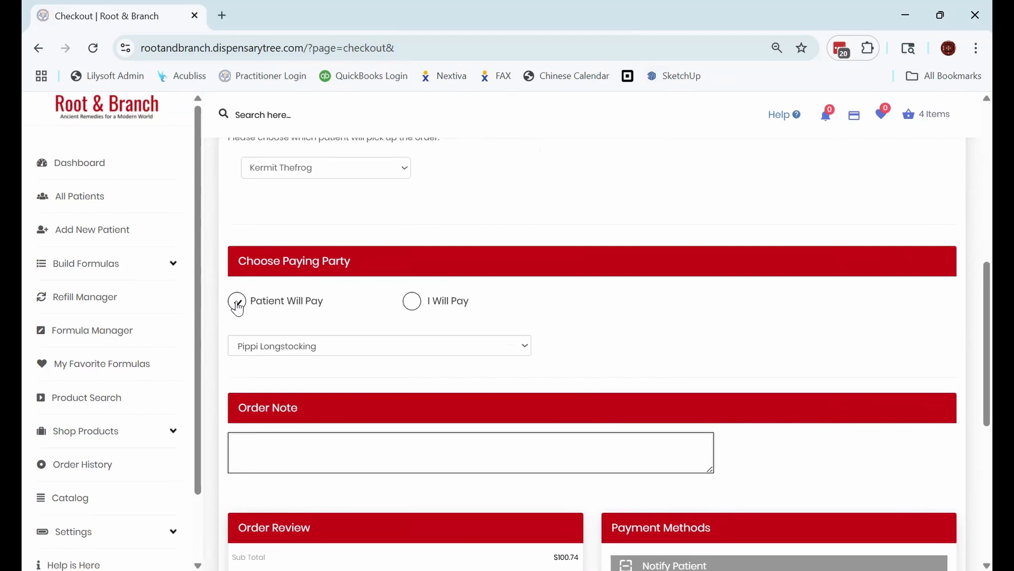
click(290, 350)
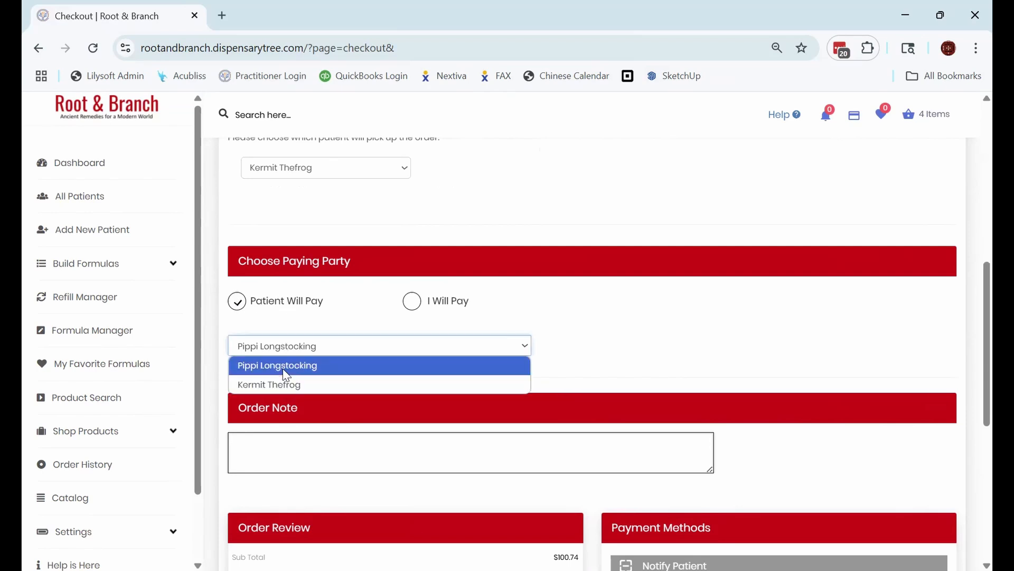
click(283, 385)
- Examine the order note field, order review charges, patient payment notification options and the checkout item list
scroll(464, 347, down, 4)
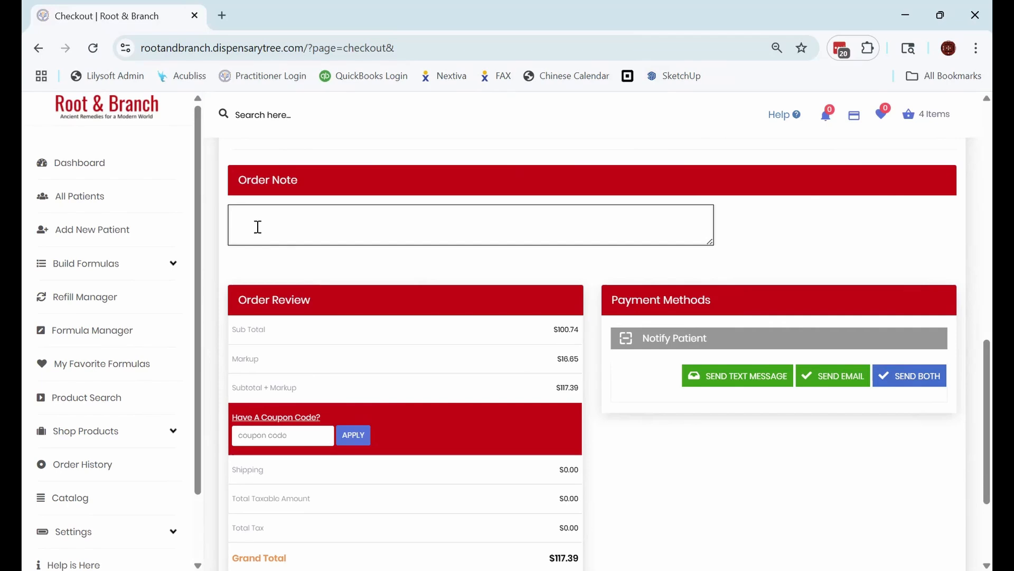
scroll(259, 231, up, 3)
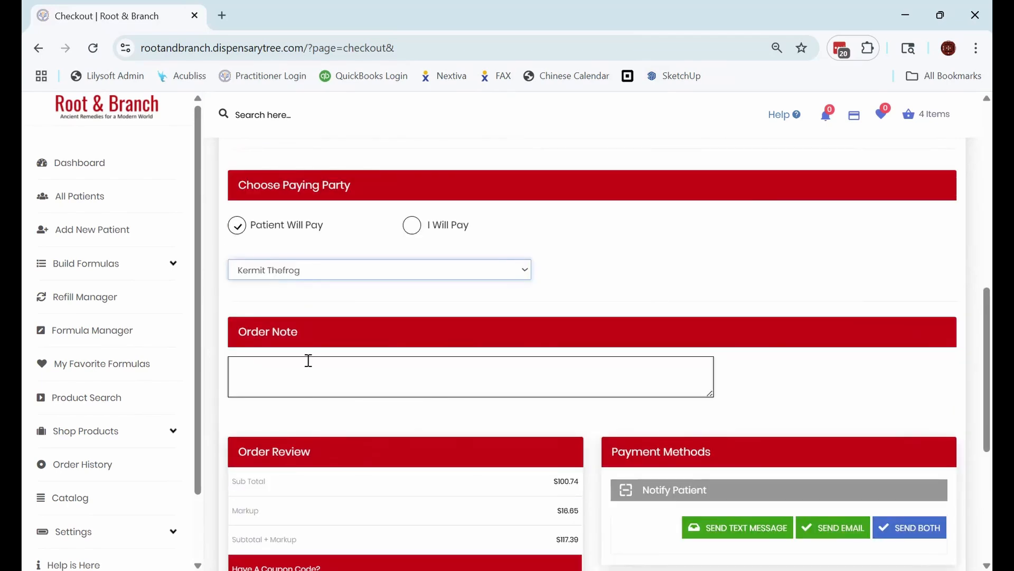
scroll(308, 360, down, 3)
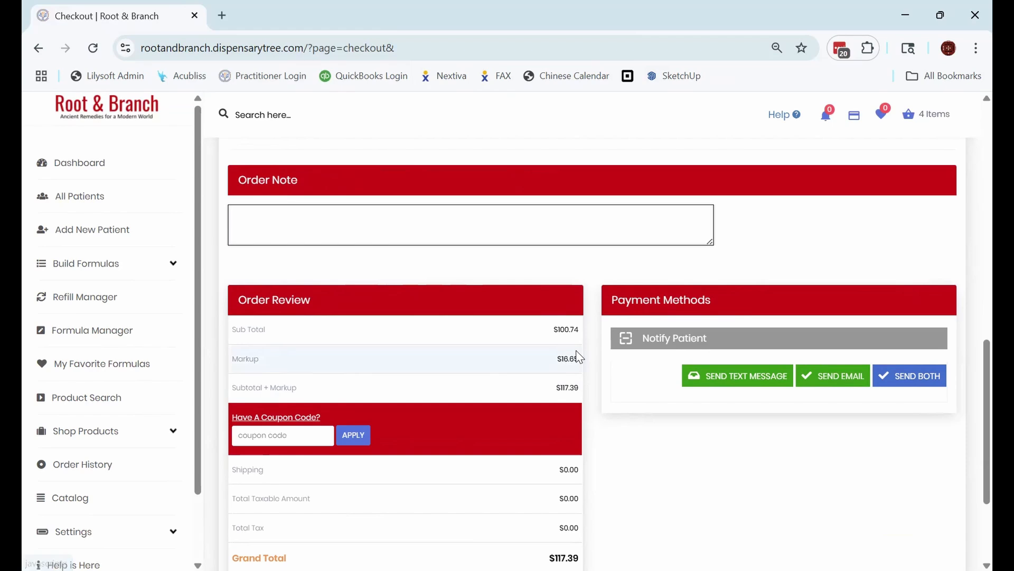
scroll(578, 388, down, 1)
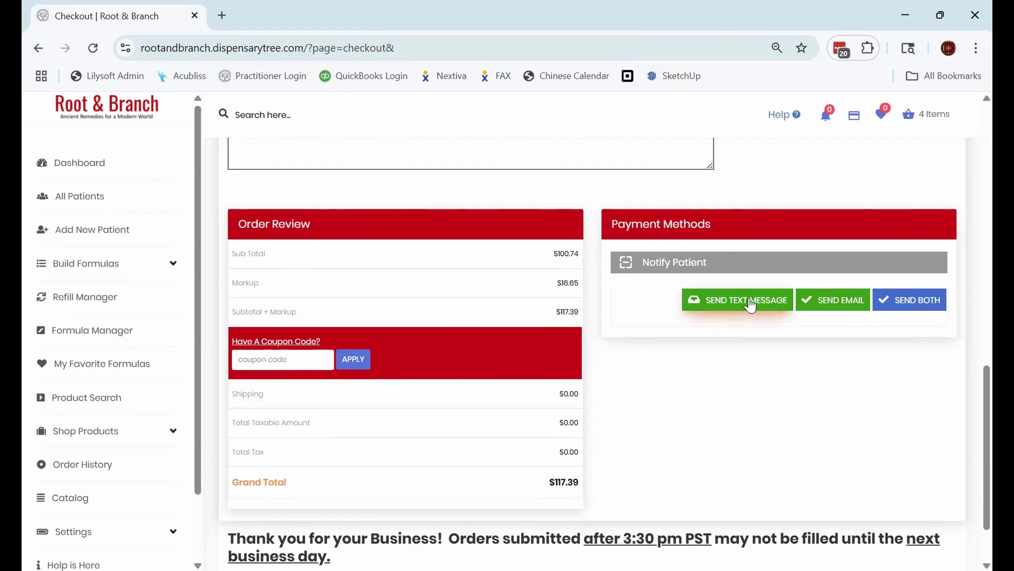
scroll(506, 272, up, 3)
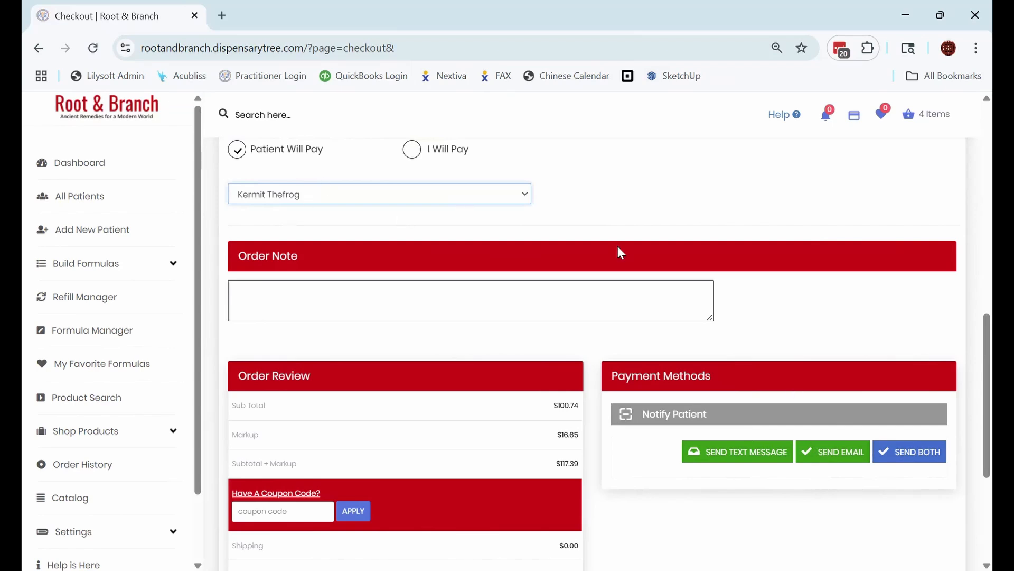
scroll(787, 326, up, 1)
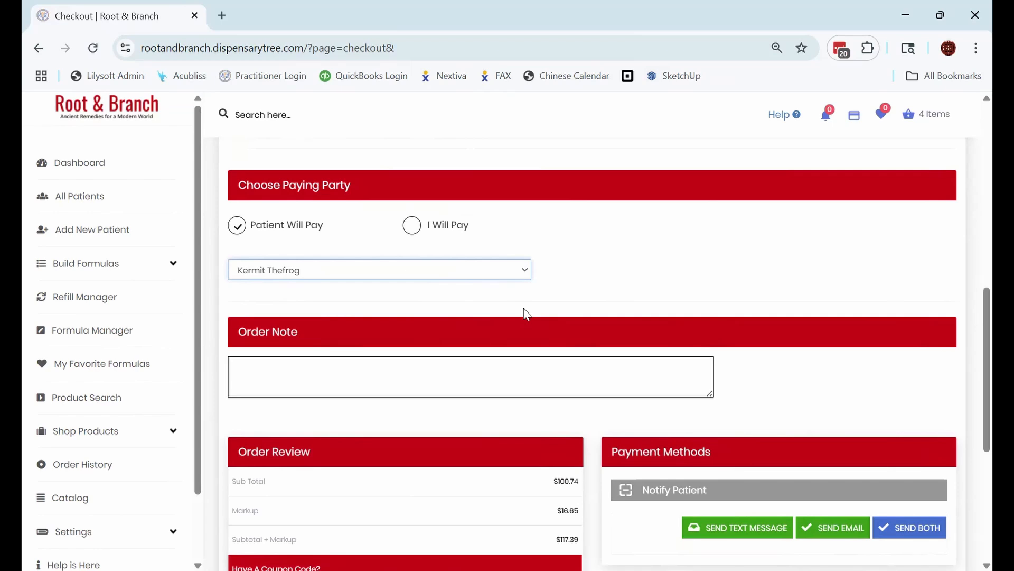
scroll(526, 314, up, 7)
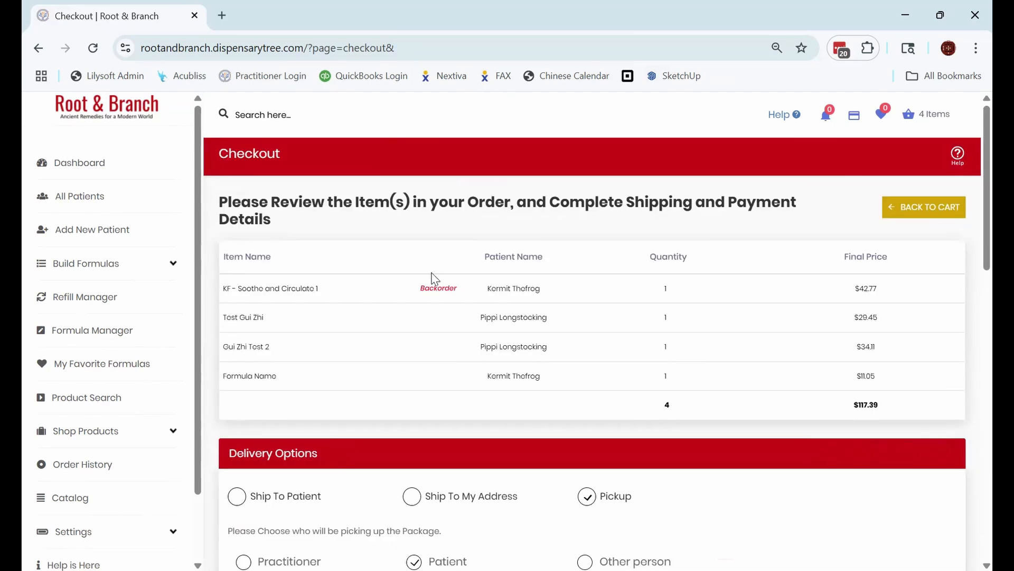
- Return to the cart and look over each formula's refill setting and pricing
click(923, 209)
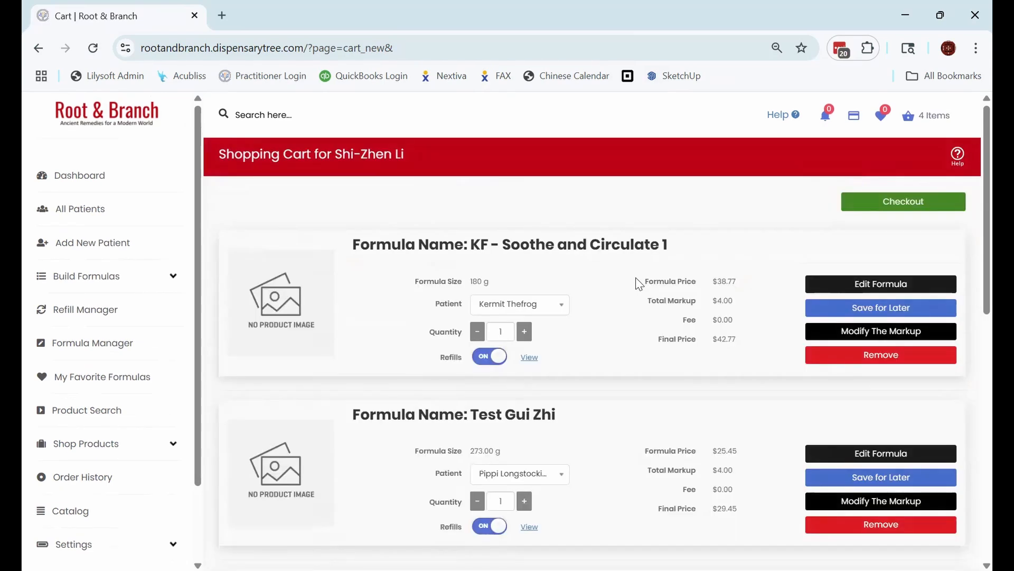
scroll(531, 235, down, 3)
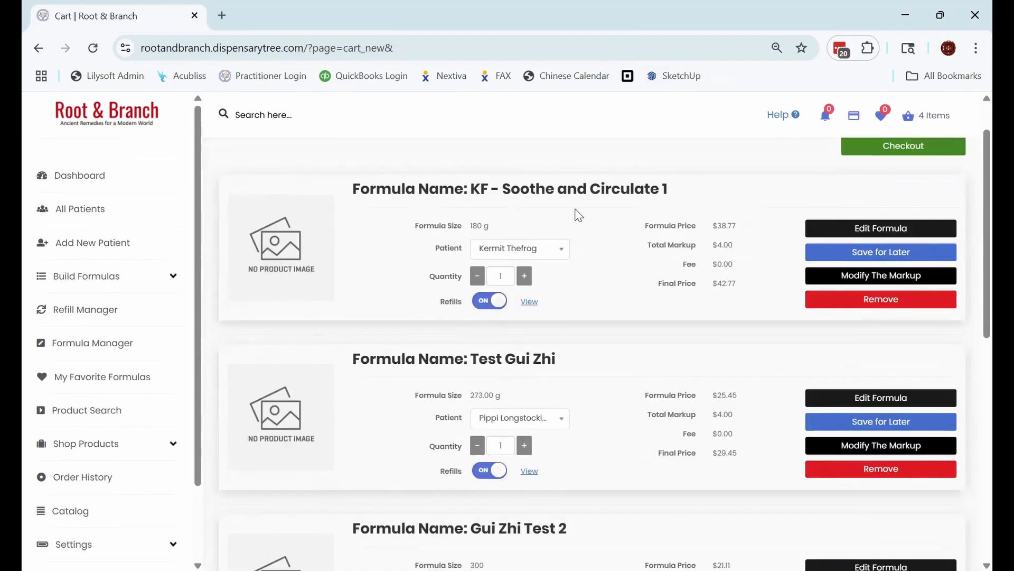
scroll(880, 500, down, 5)
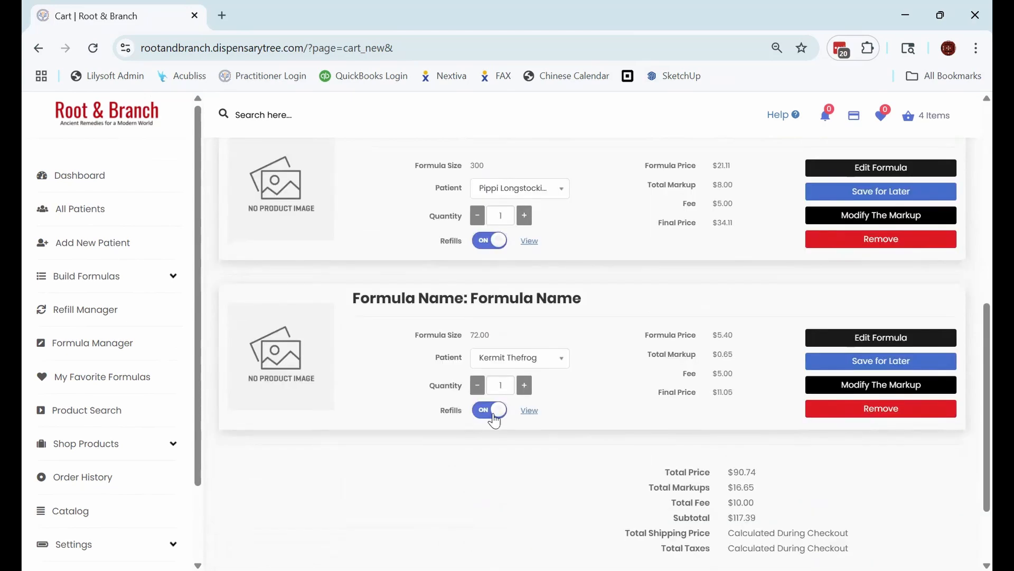
scroll(637, 296, up, 9)
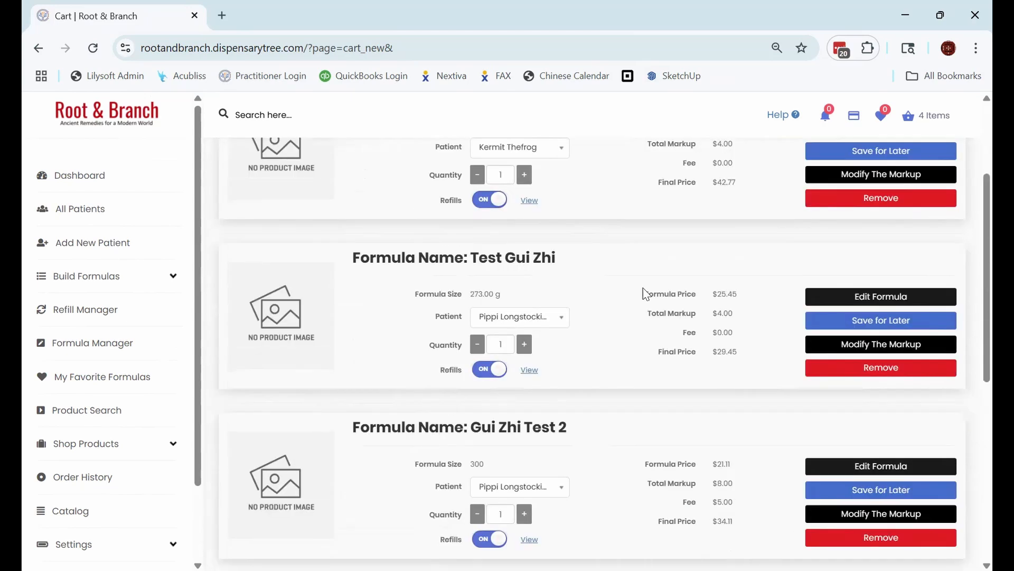